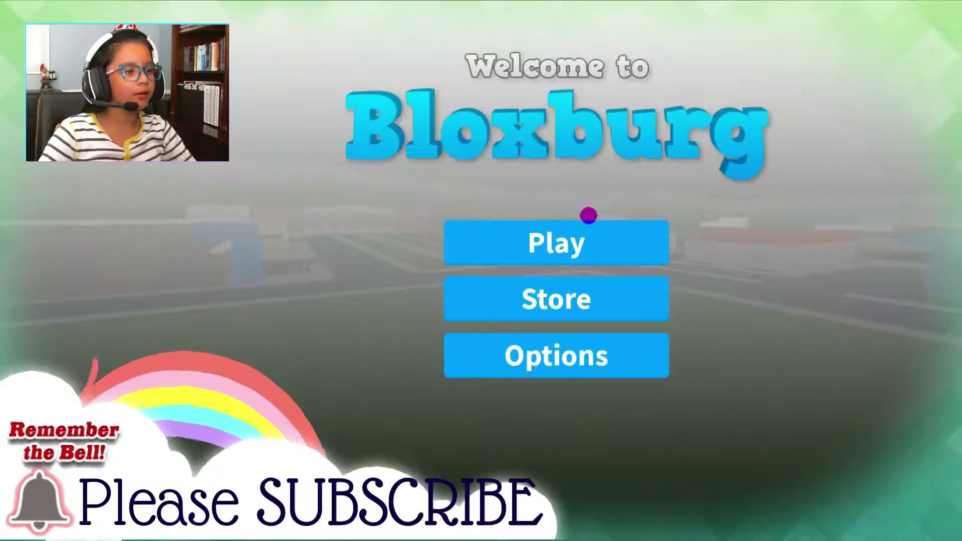
# Start Bloxburg from the title screen and load the Rainbow Master house
pyautogui.click(558, 241)
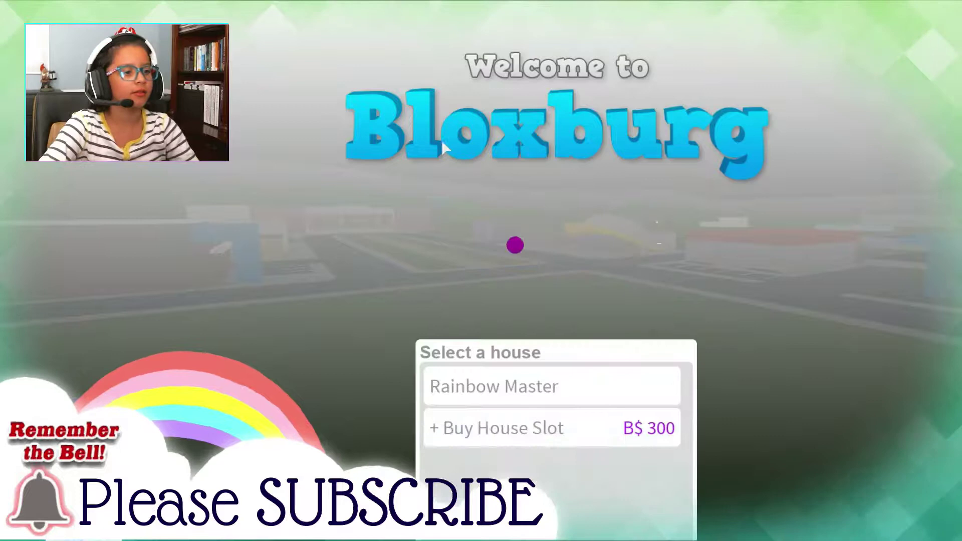
pyautogui.click(525, 264)
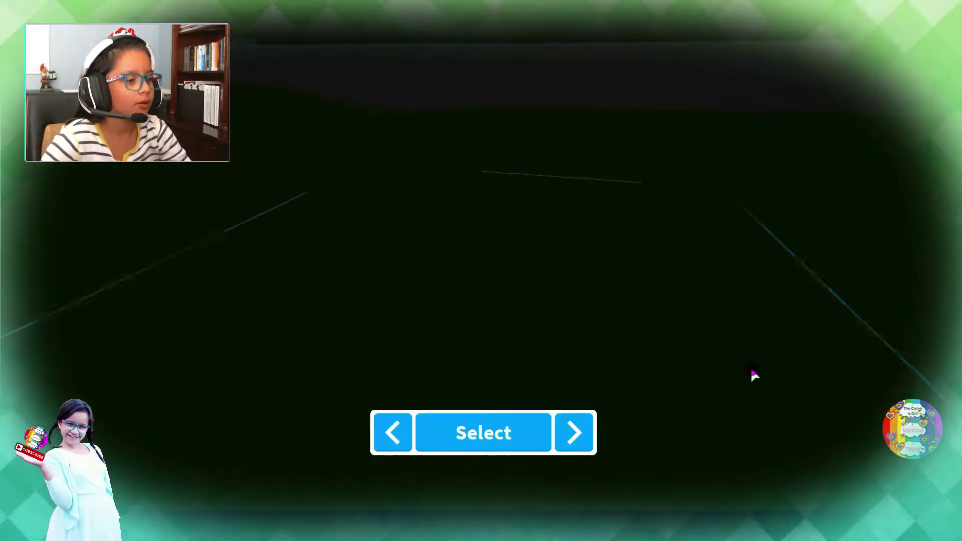
# Pick the next plot, decline the low-mood prompt, and cash out the Daily Premium Reward
pyautogui.click(575, 433)
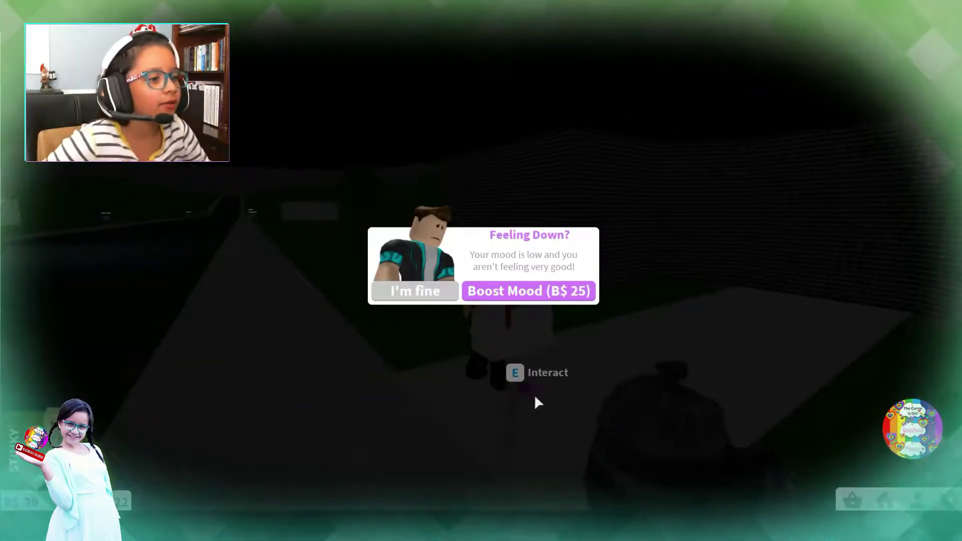
pyautogui.click(434, 291)
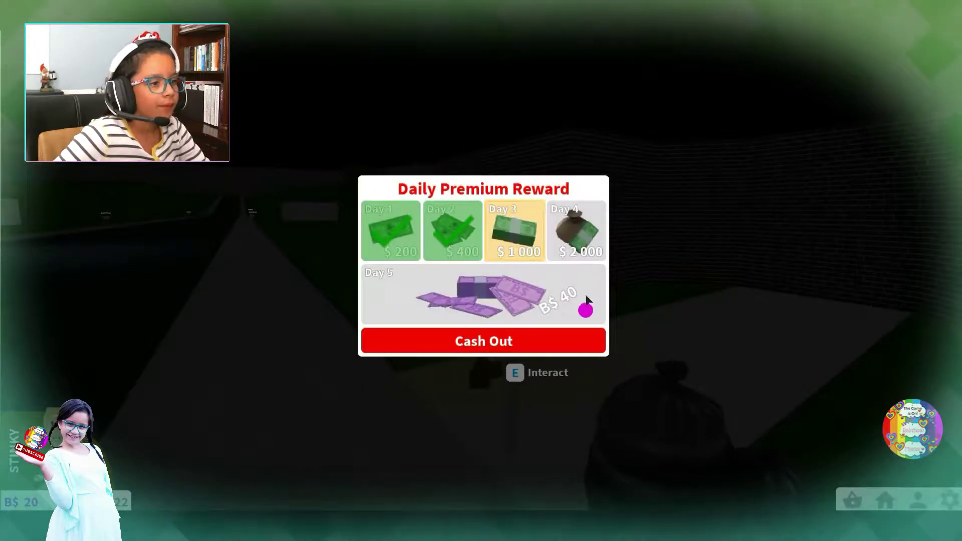
pyautogui.click(585, 345)
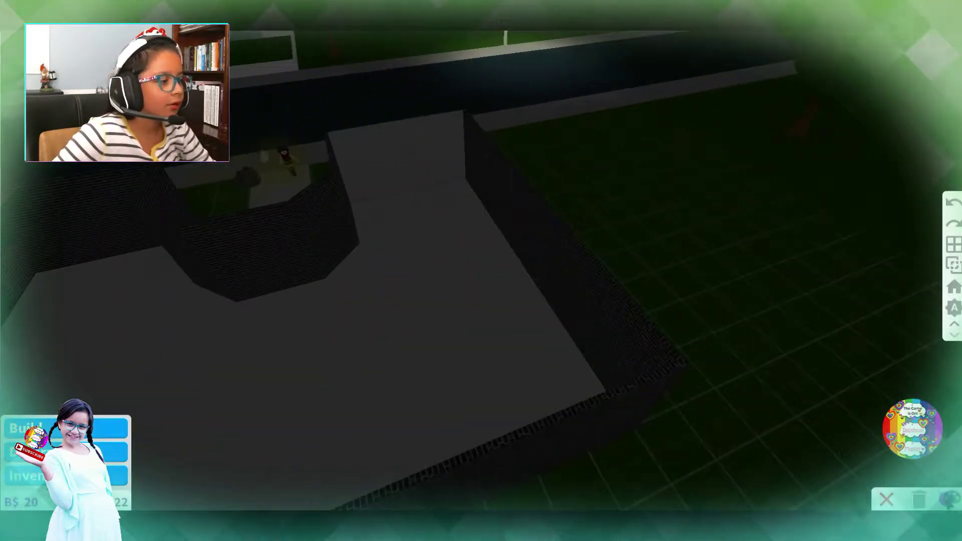
# Paint the house's brick wall Really black and confirm the change
pyautogui.click(376, 222)
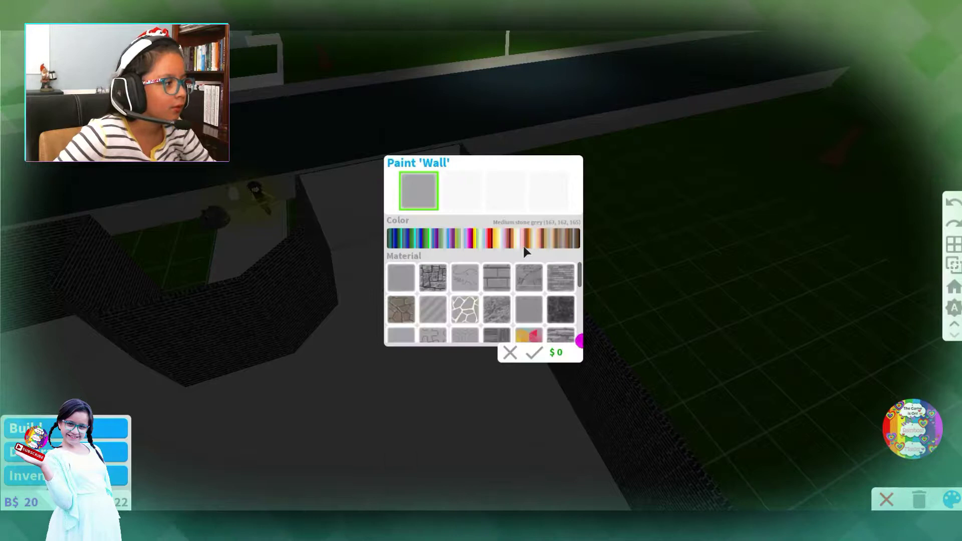
pyautogui.click(607, 396)
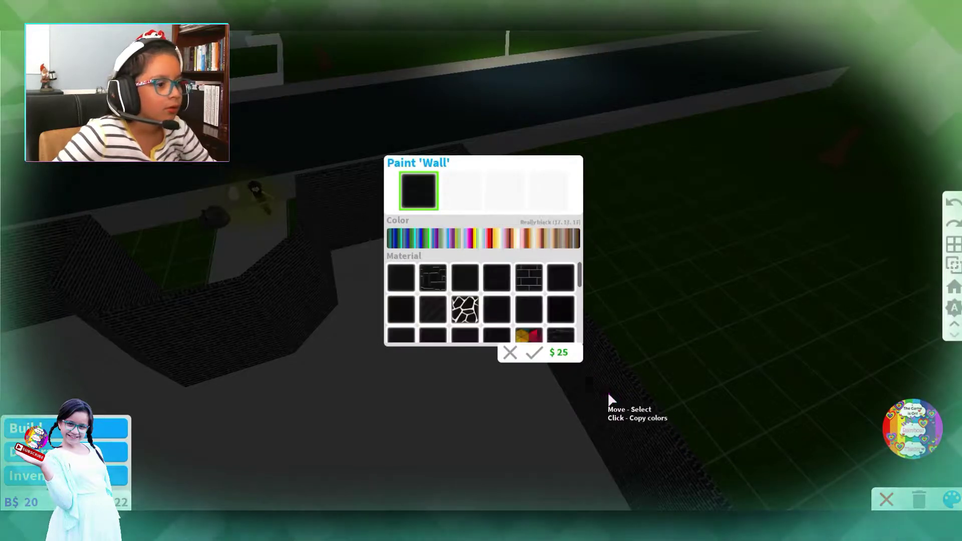
pyautogui.click(541, 353)
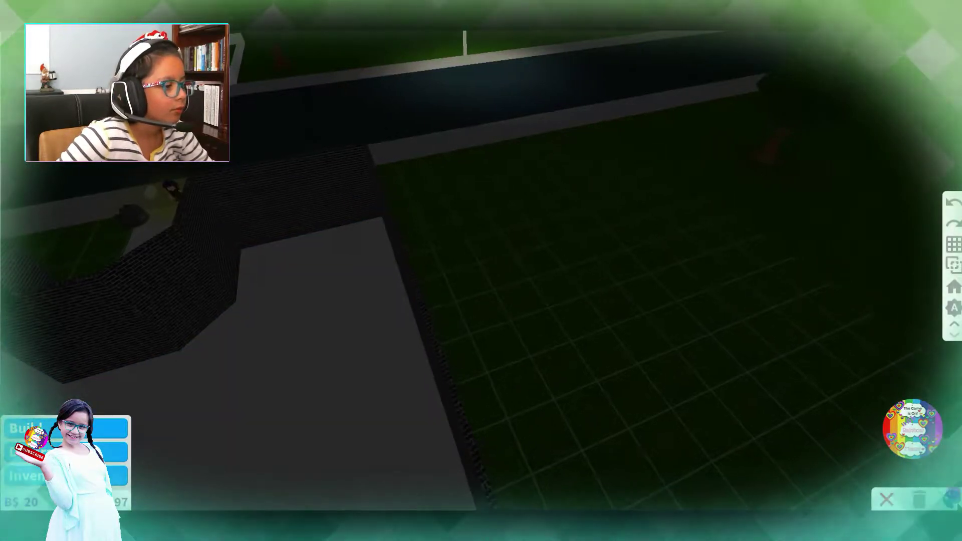
pyautogui.press('a')
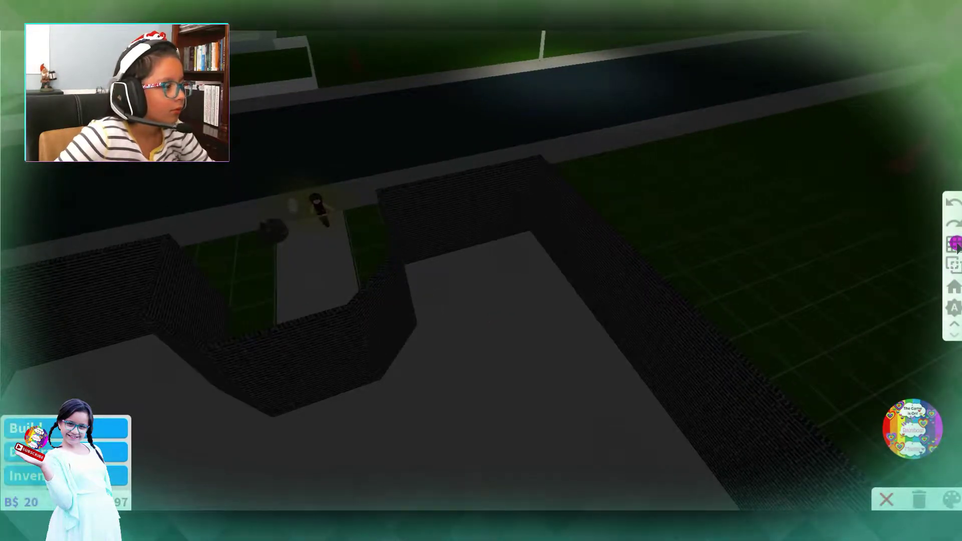
pyautogui.press('a')
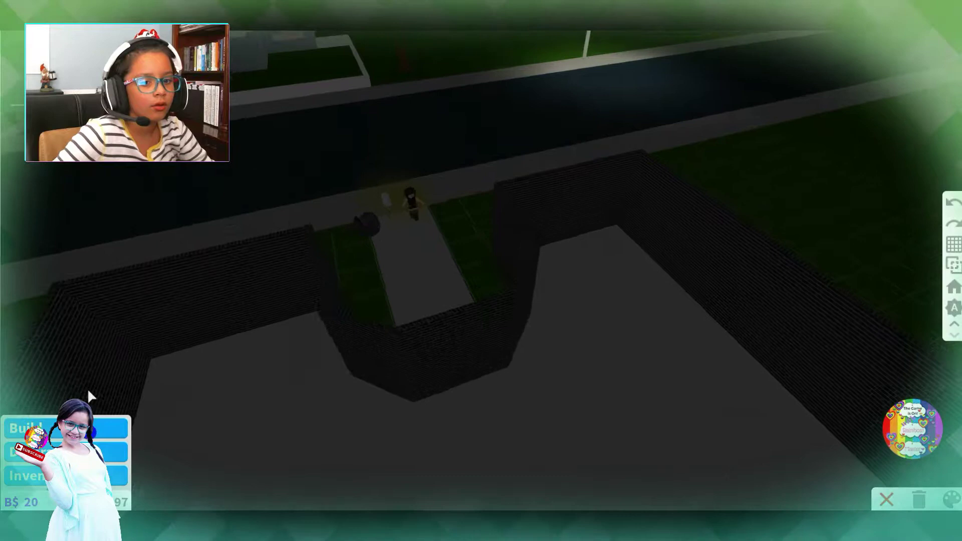
pyautogui.click(121, 428)
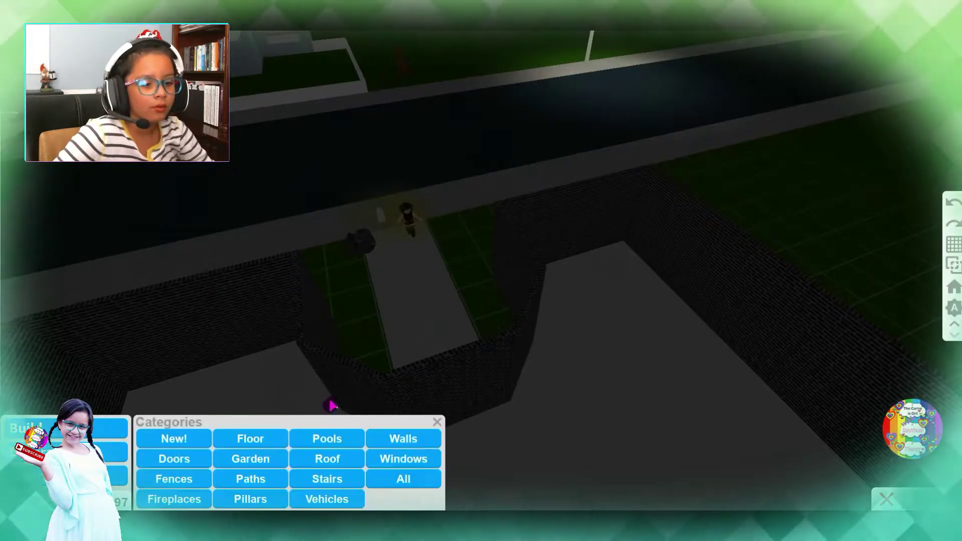
pyautogui.click(348, 460)
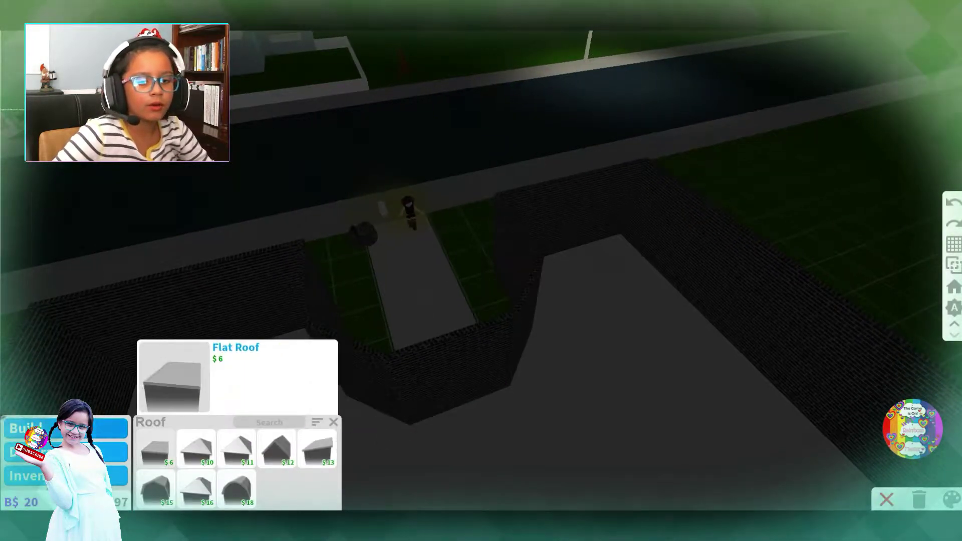
pyautogui.press('d')
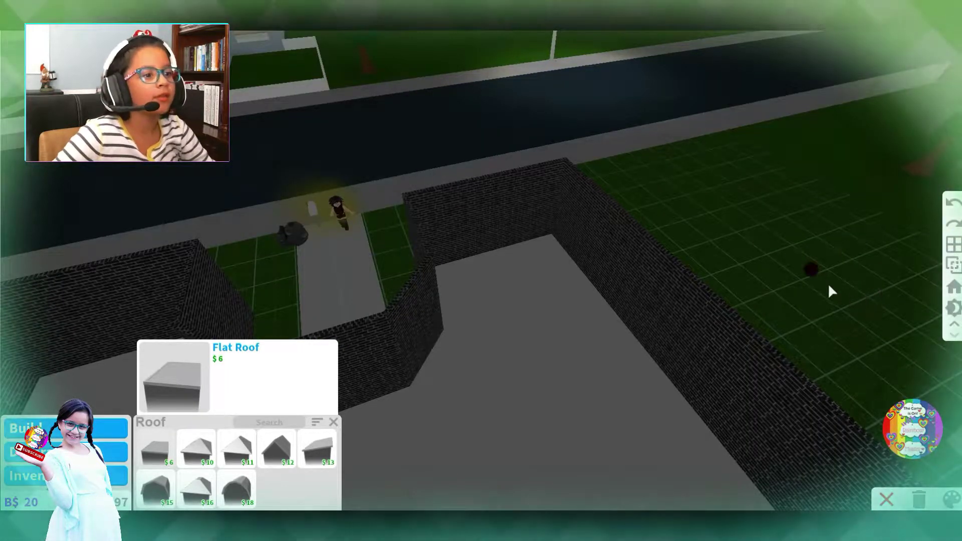
pyautogui.press('e')
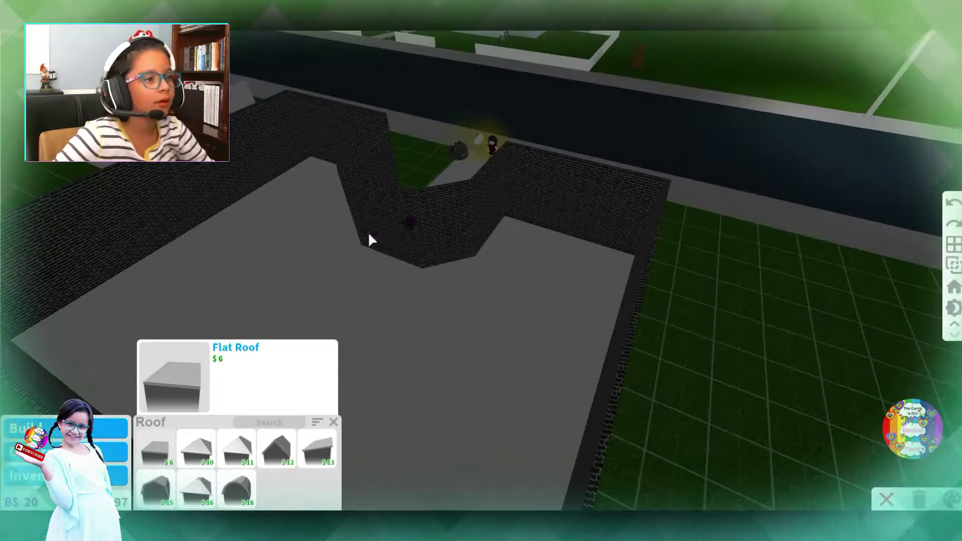
pyautogui.press('e')
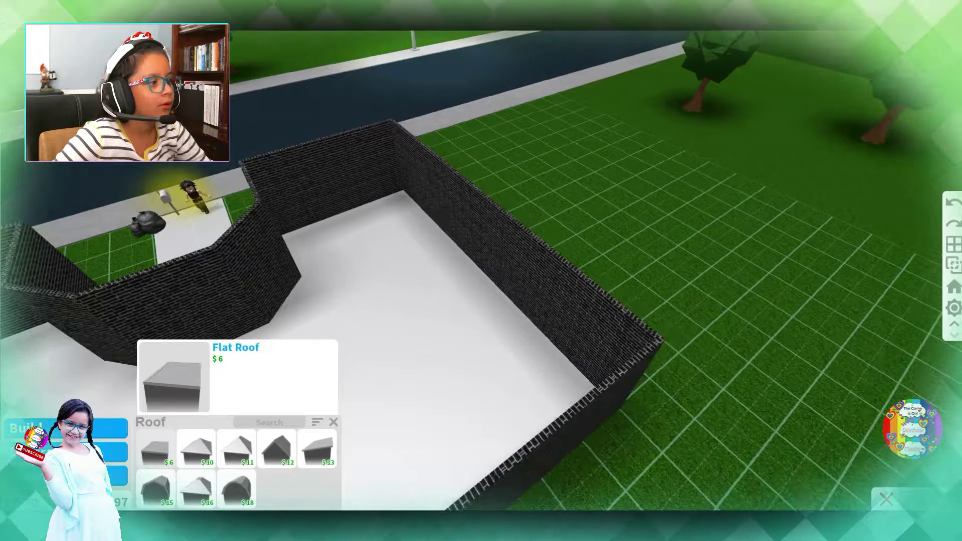
pyautogui.press('e')
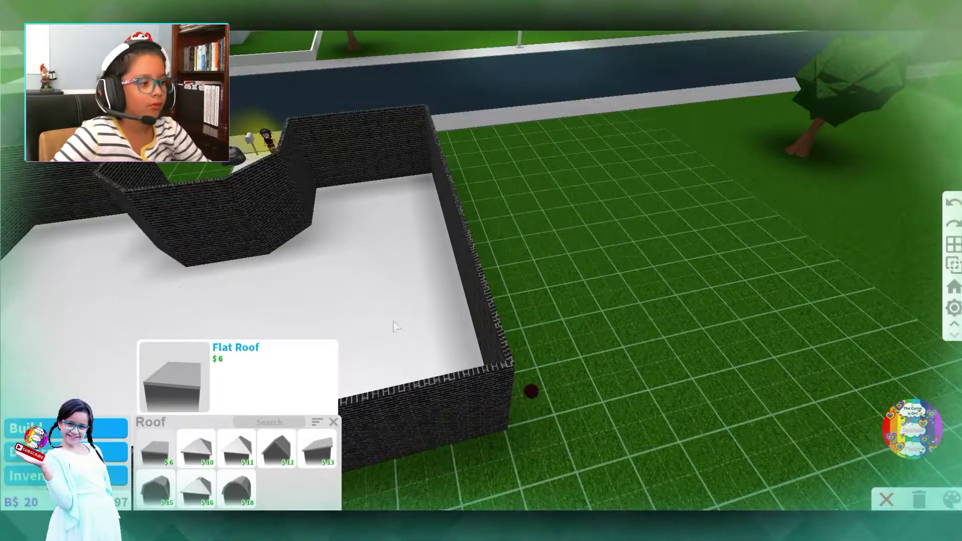
pyautogui.press('s')
pyautogui.press('b')
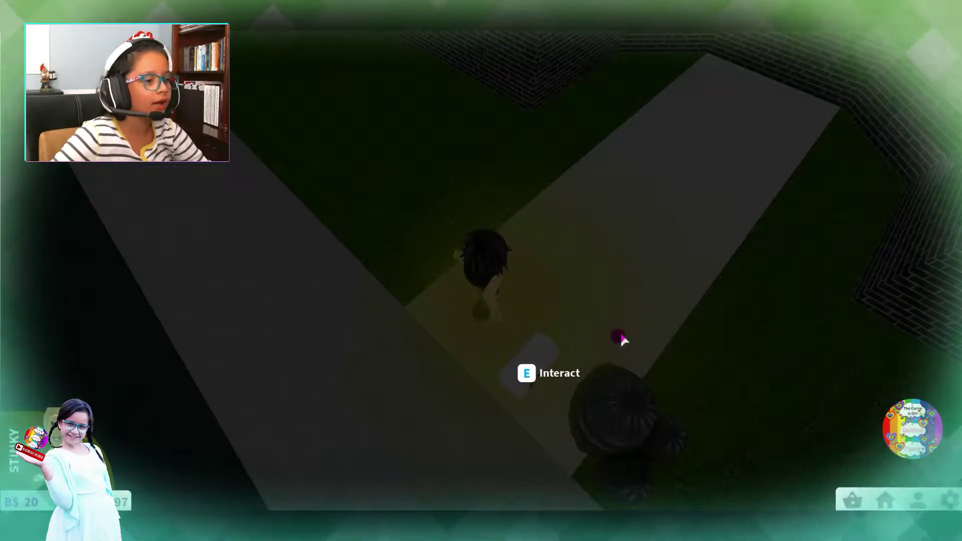
pyautogui.click(484, 391)
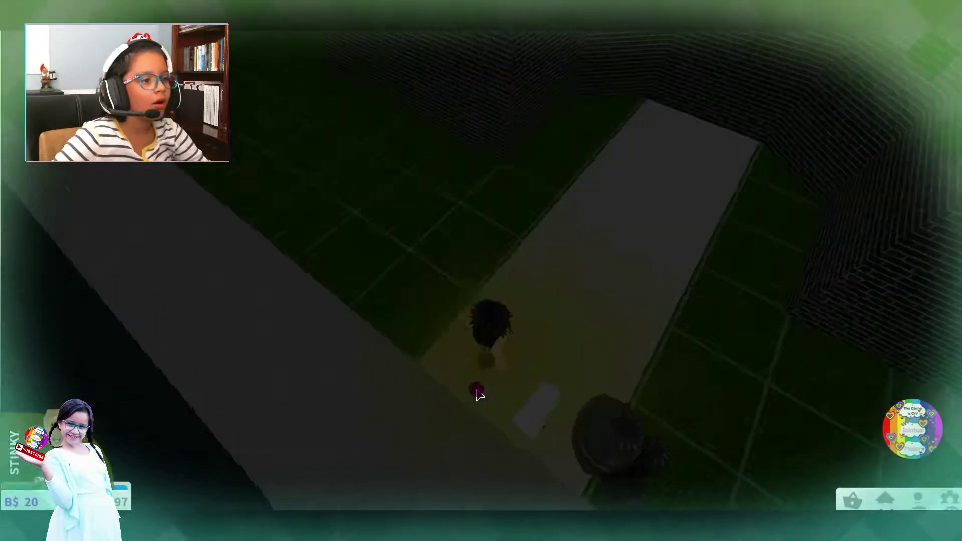
pyautogui.press('e')
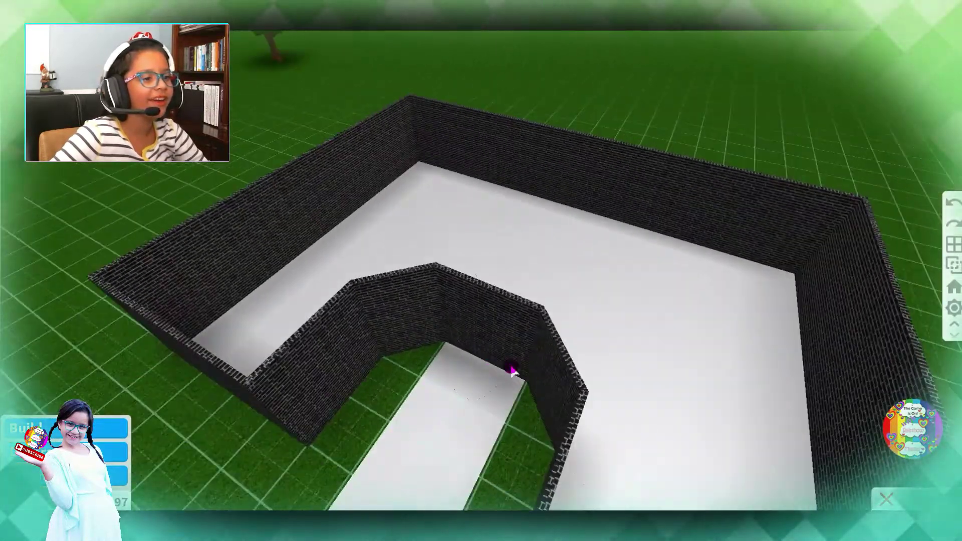
pyautogui.press('e')
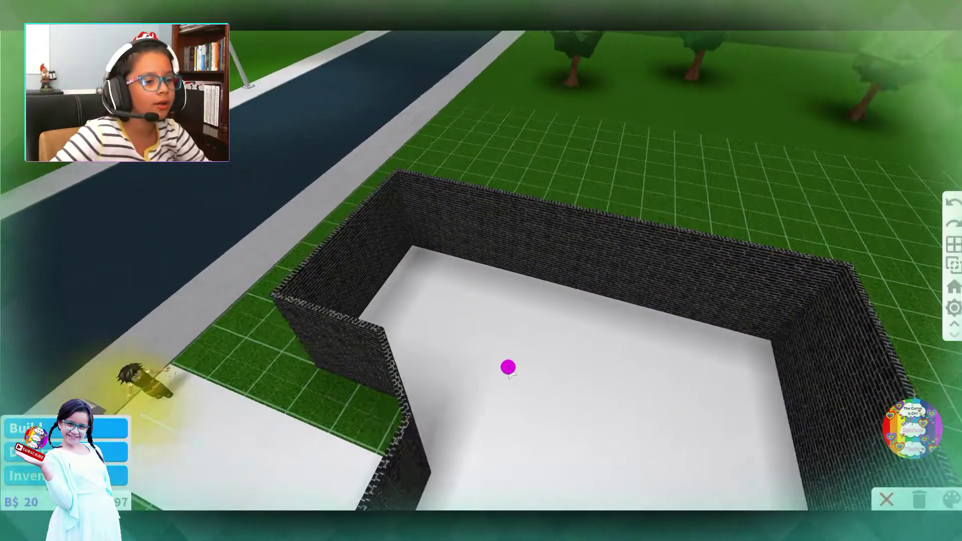
pyautogui.scroll(-5, 294, 421)
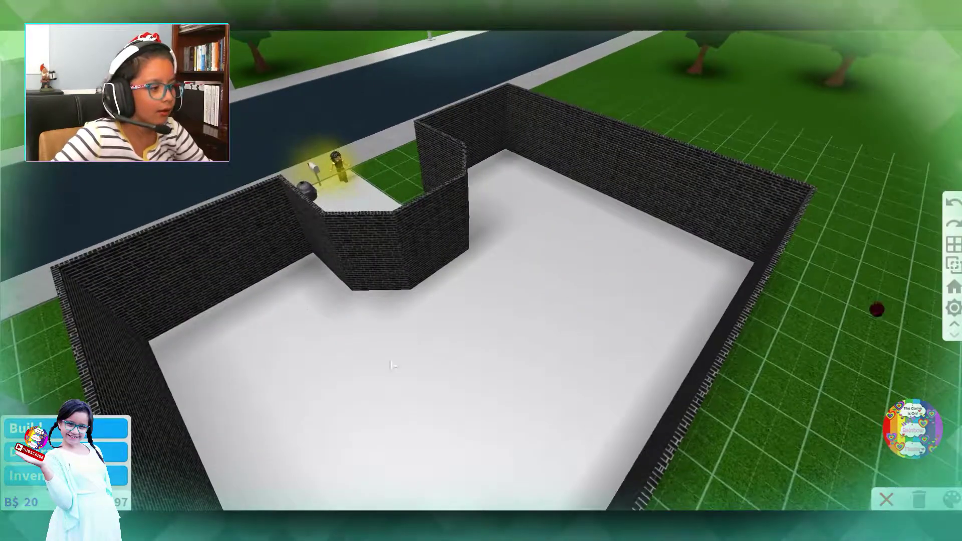
pyautogui.scroll(5, 874, 307)
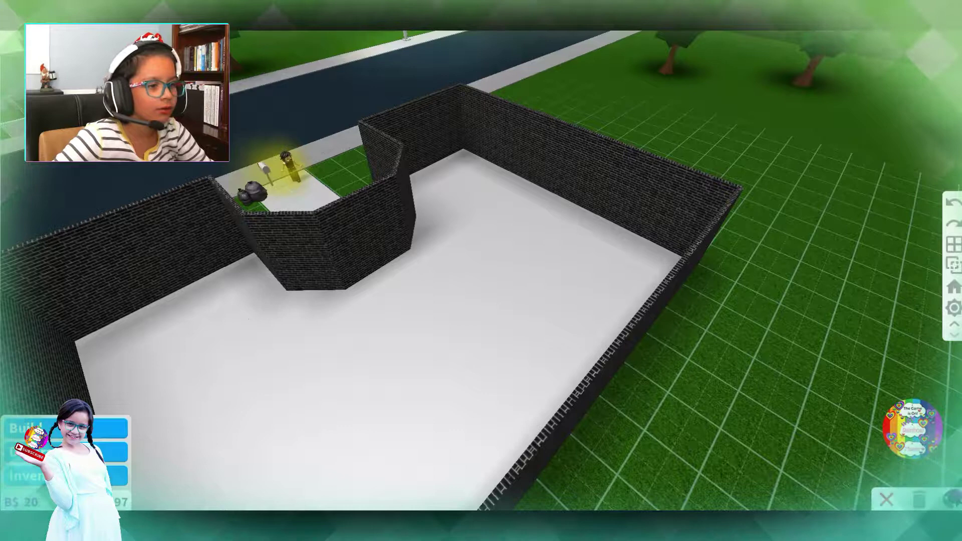
# Try brick, stone, plank and herringbone floor materials, ending on grey herringbone tiles
pyautogui.click(441, 330)
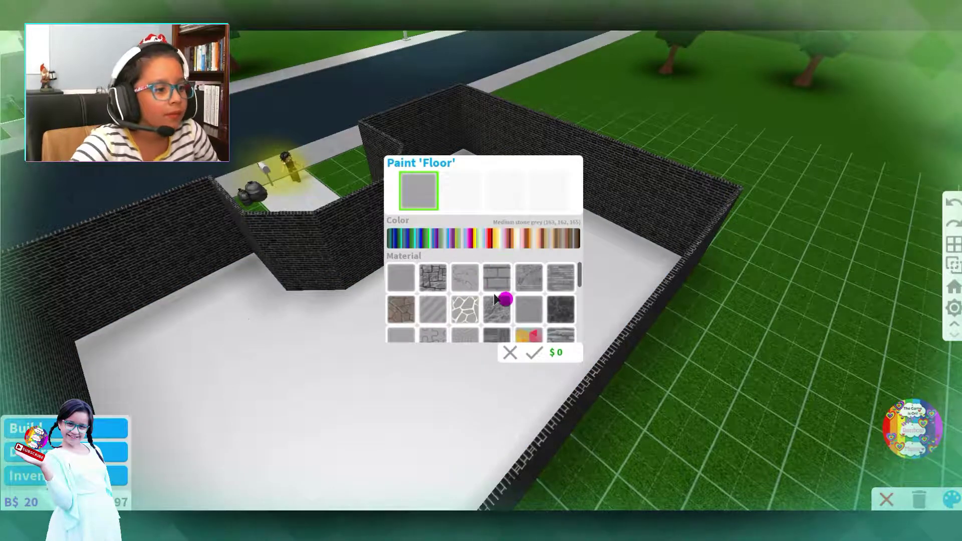
pyautogui.click(560, 278)
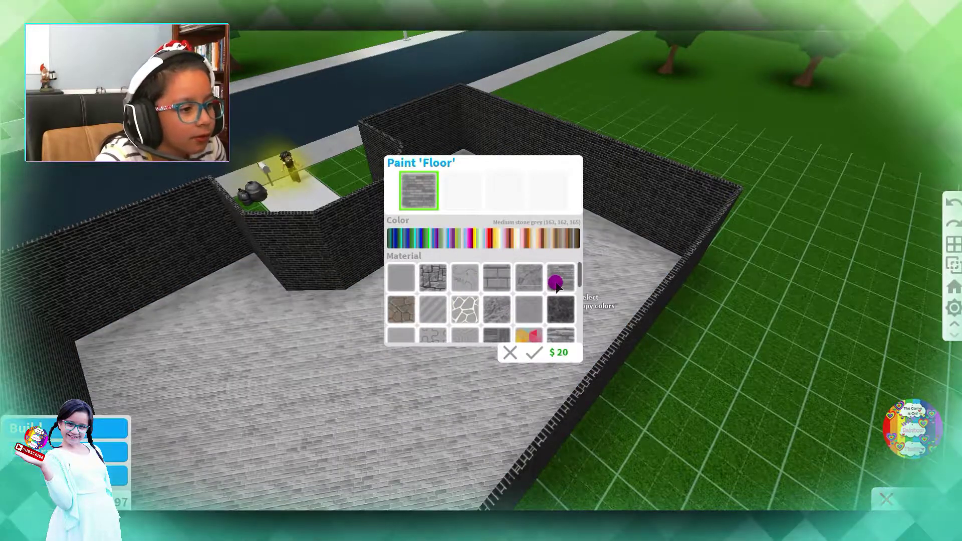
pyautogui.scroll(-1, 531, 303)
pyautogui.scroll(-1, 531, 303)
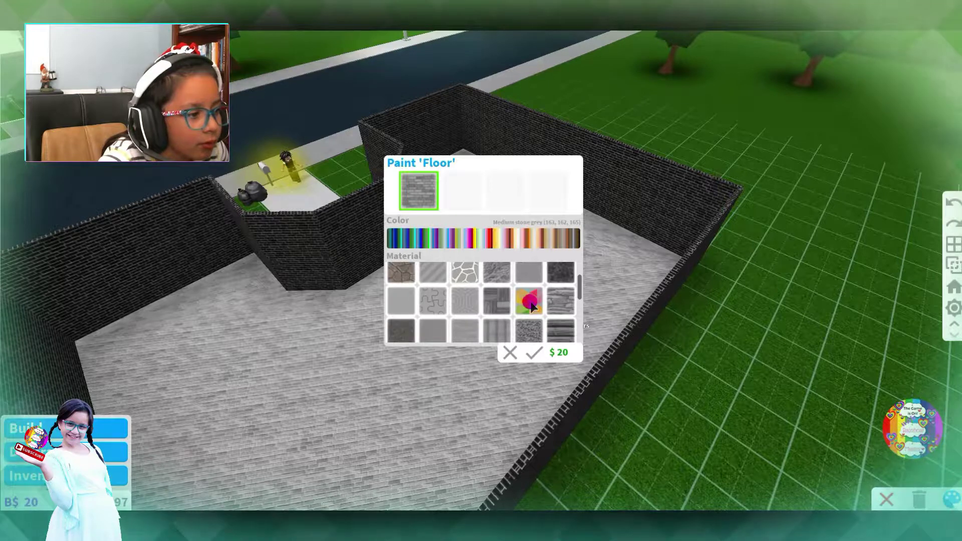
pyautogui.click(564, 302)
pyautogui.click(548, 333)
pyautogui.scroll(-2, 499, 280)
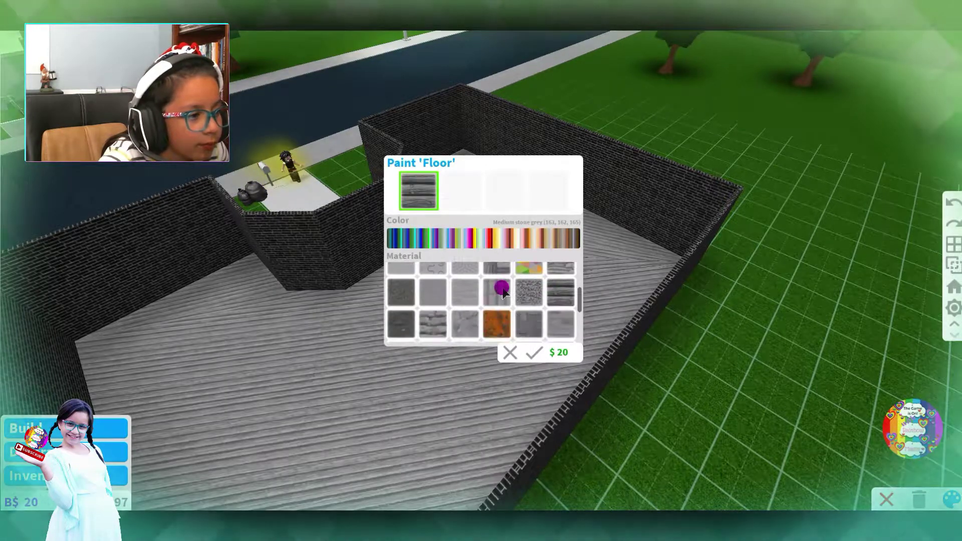
pyautogui.scroll(-2, 498, 278)
pyautogui.click(533, 303)
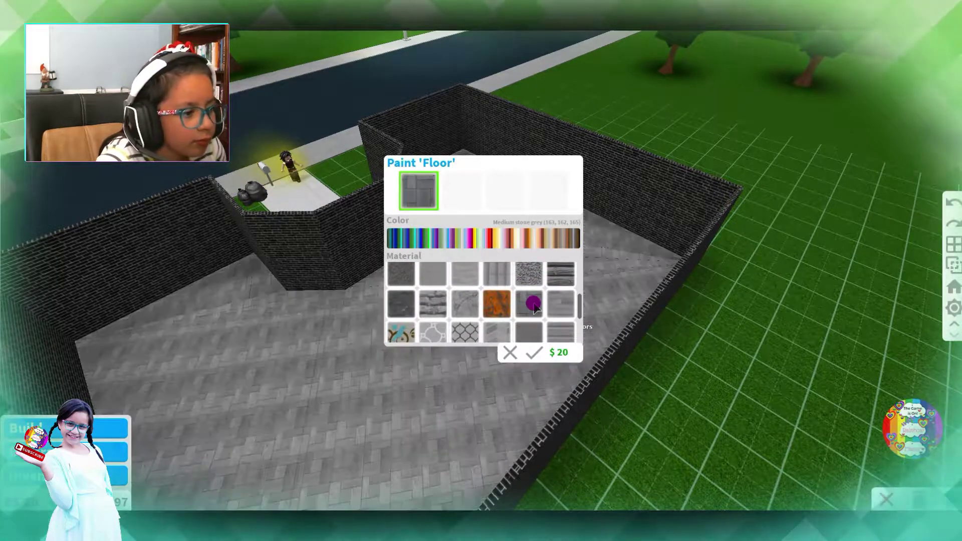
pyautogui.click(561, 305)
pyautogui.click(534, 301)
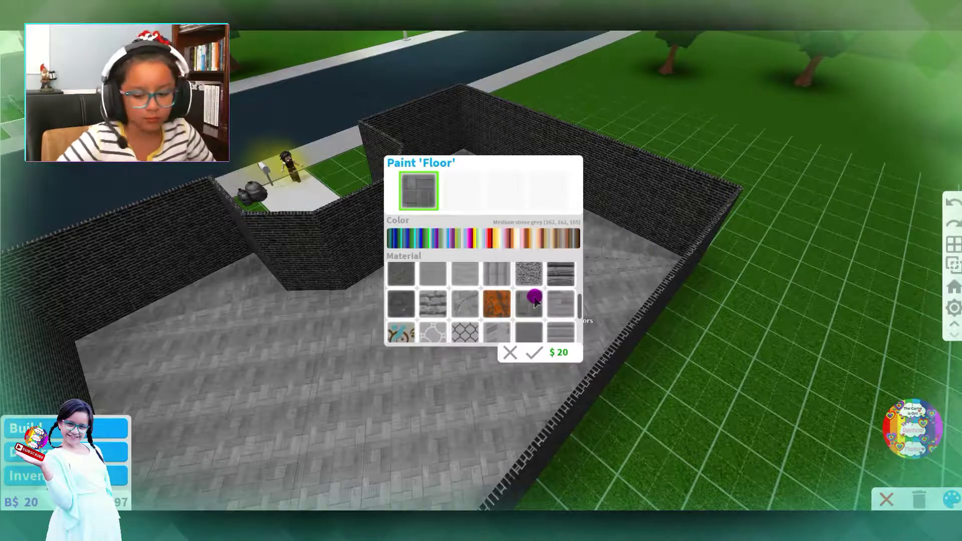
# Colour the floor Burnt Sienna brown and confirm the paint
pyautogui.press('Left')
pyautogui.press('Left')
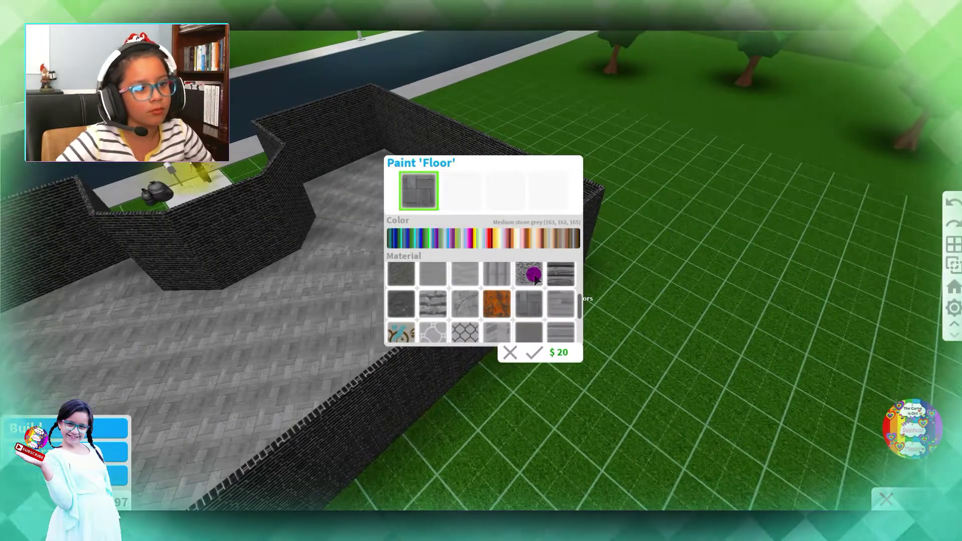
pyautogui.press('Left')
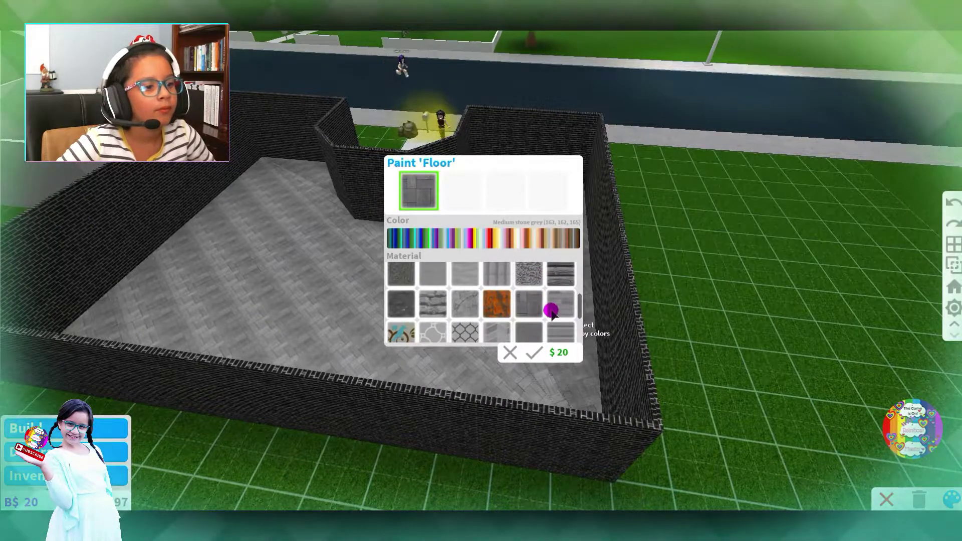
pyautogui.press('Left')
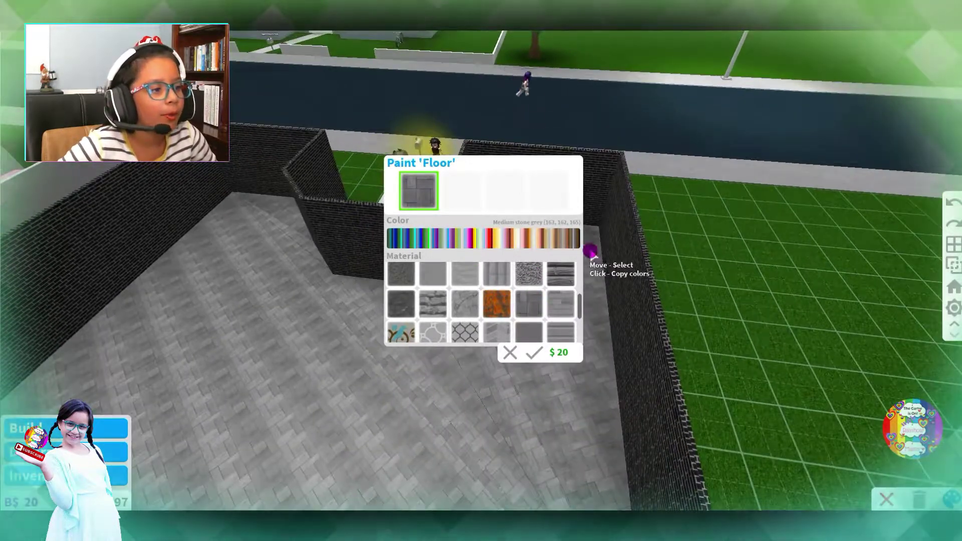
pyautogui.click(579, 238)
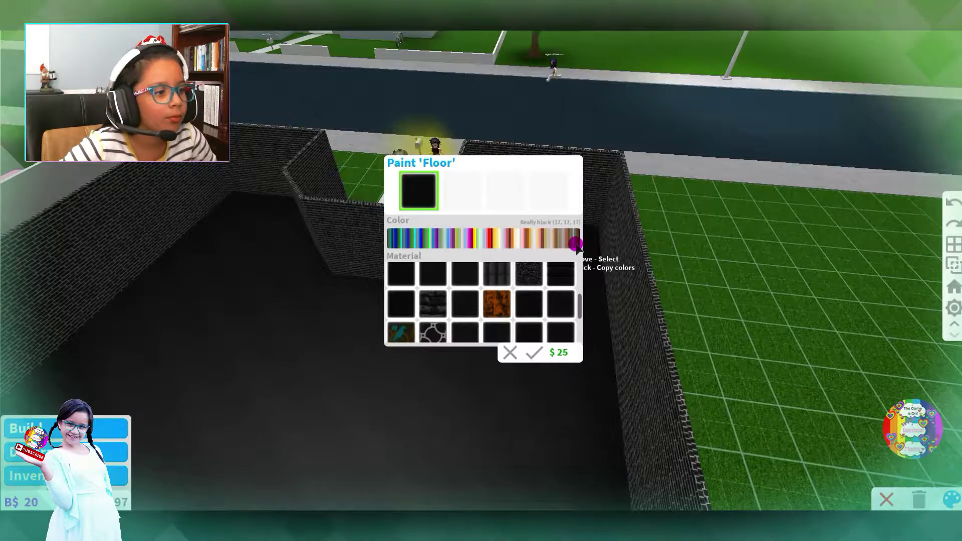
pyautogui.click(578, 241)
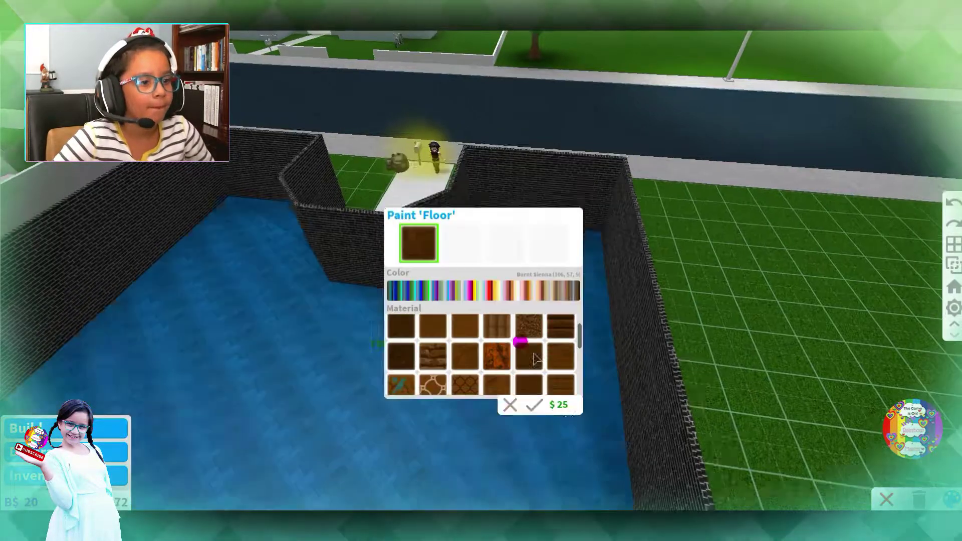
pyautogui.click(536, 353)
pyautogui.click(393, 293)
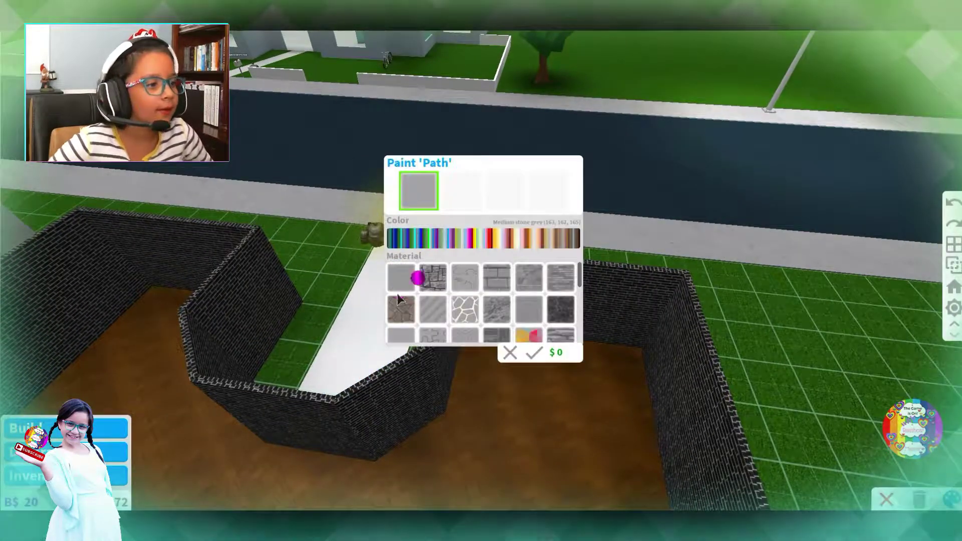
# Paint the first path piece Dark stone grey with a stone material
pyautogui.click(551, 240)
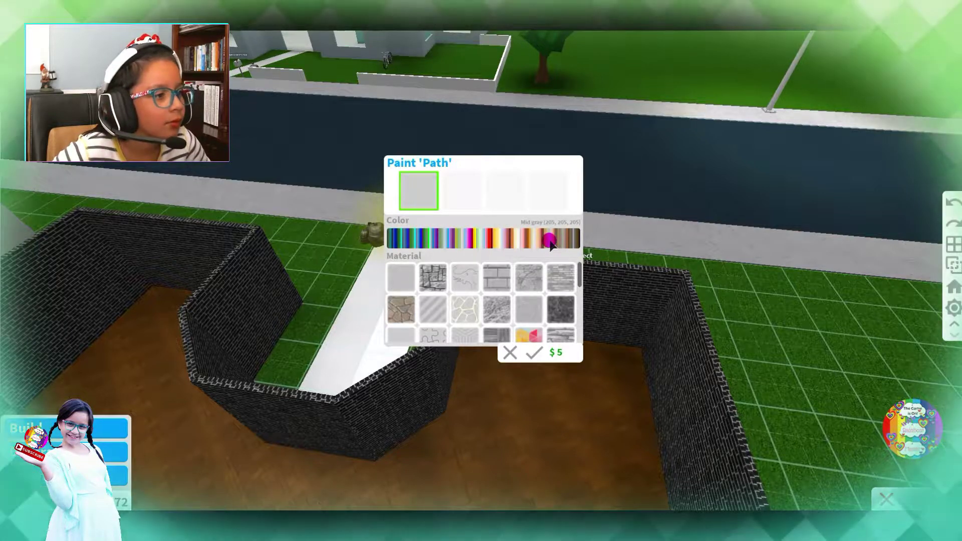
pyautogui.click(550, 240)
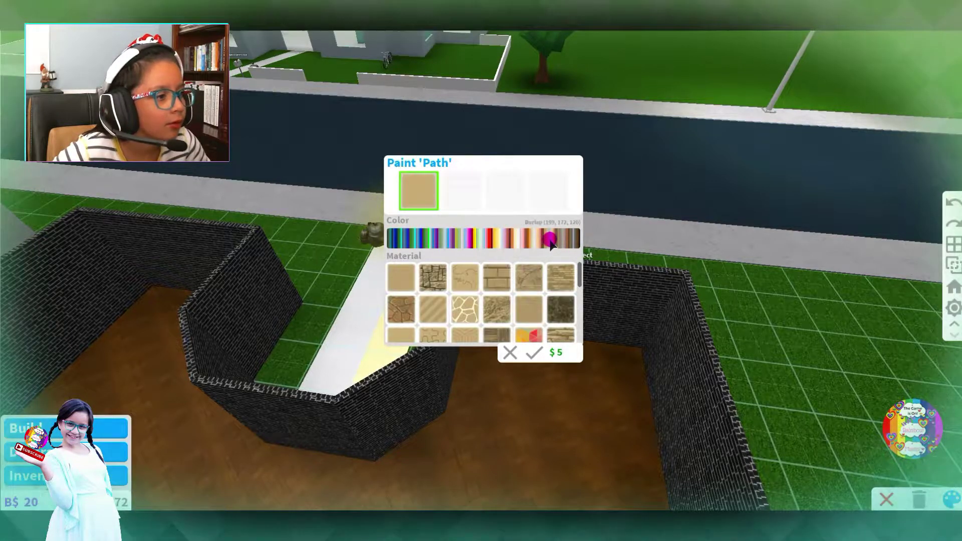
pyautogui.click(551, 240)
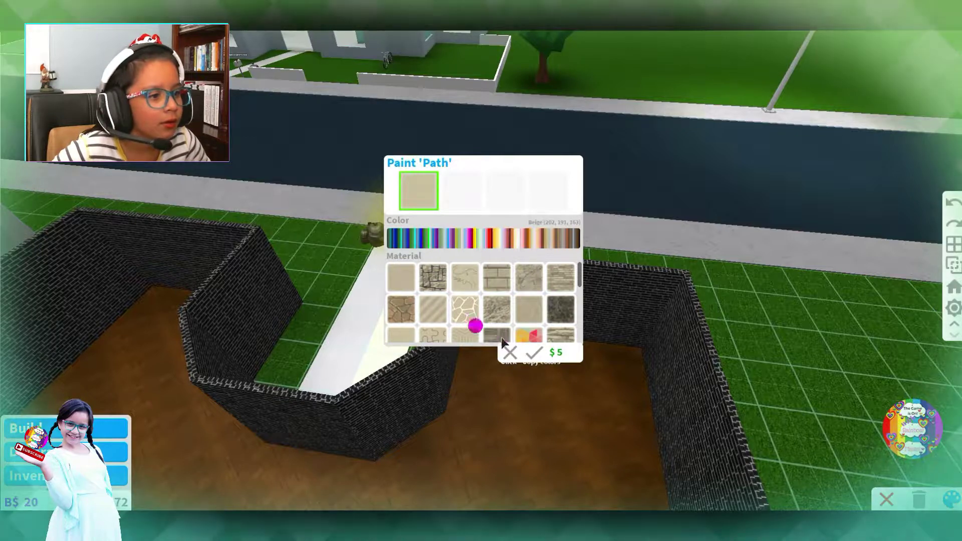
pyautogui.click(572, 238)
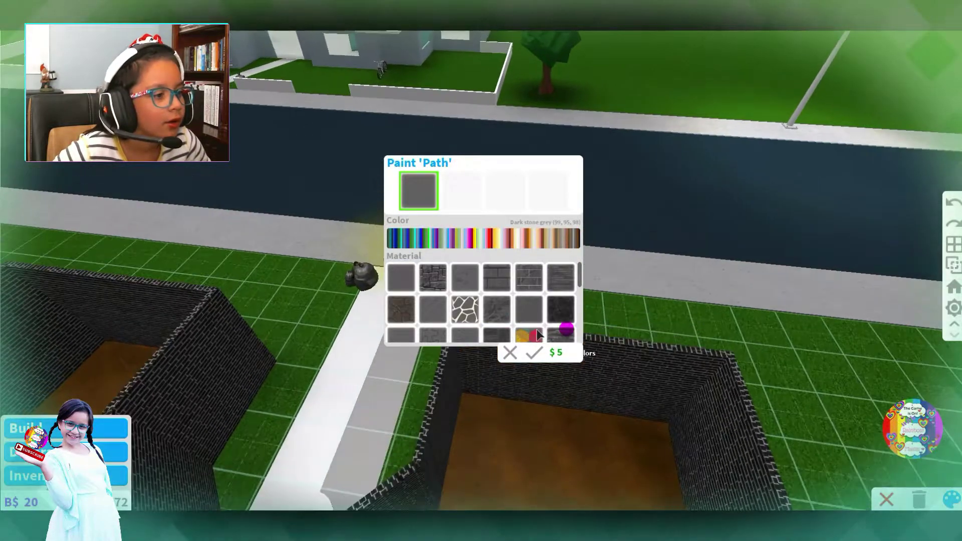
pyautogui.scroll(-2, 550, 298)
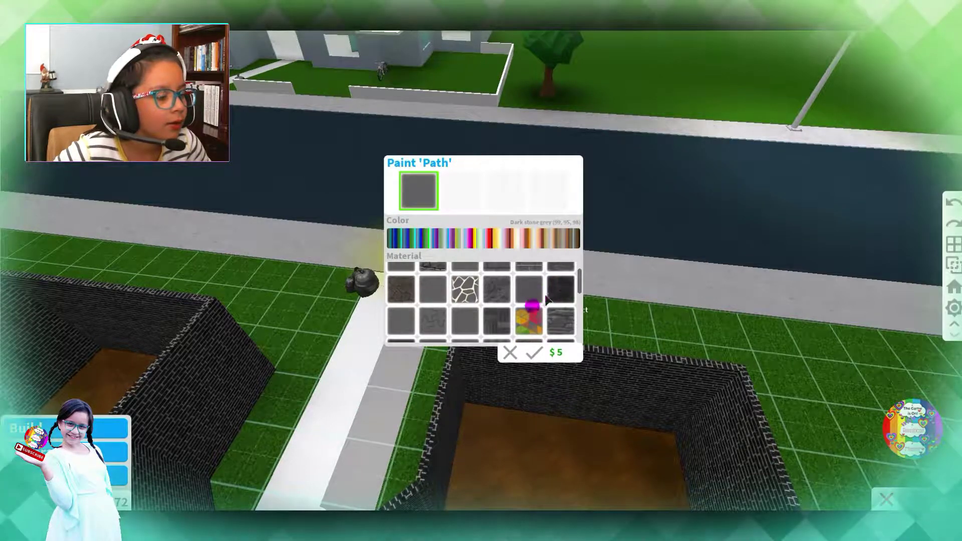
pyautogui.scroll(-1, 520, 317)
pyautogui.scroll(-1, 524, 308)
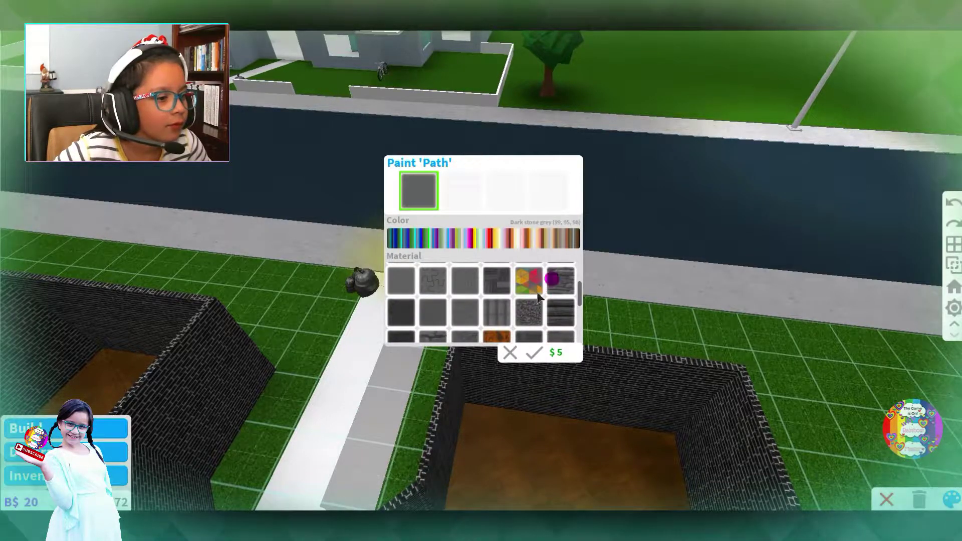
pyautogui.click(558, 279)
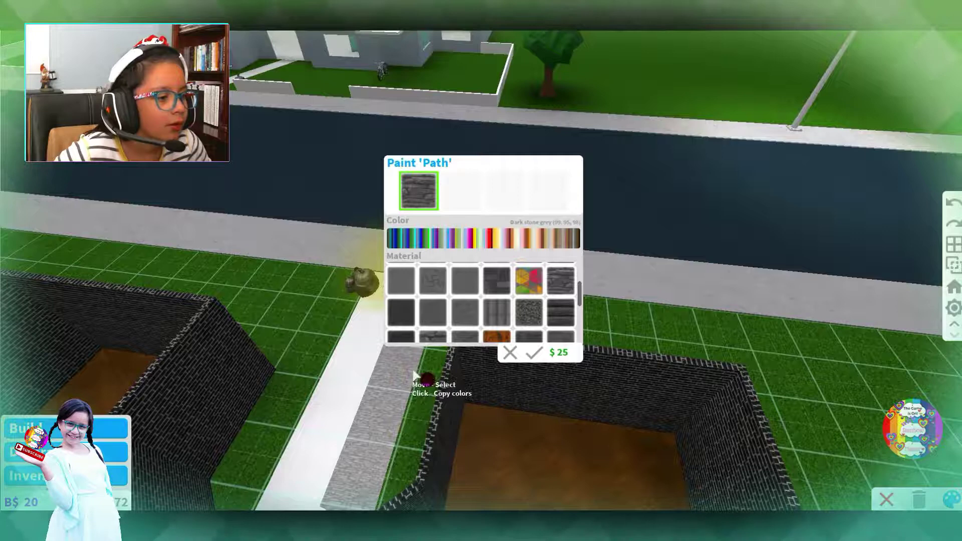
pyautogui.click(532, 351)
# Give the remaining two path pieces the same dark stone look, then exit Build mode
pyautogui.click(360, 360)
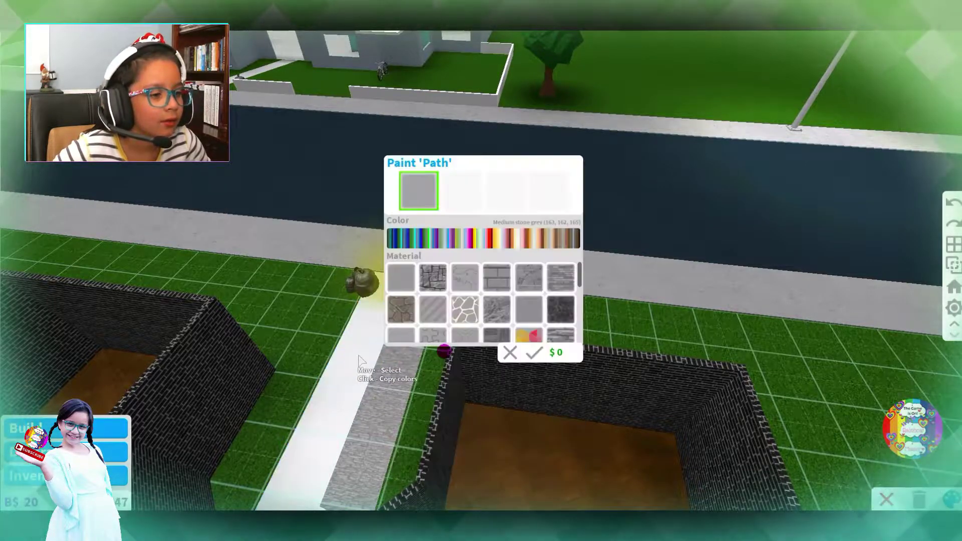
pyautogui.click(381, 379)
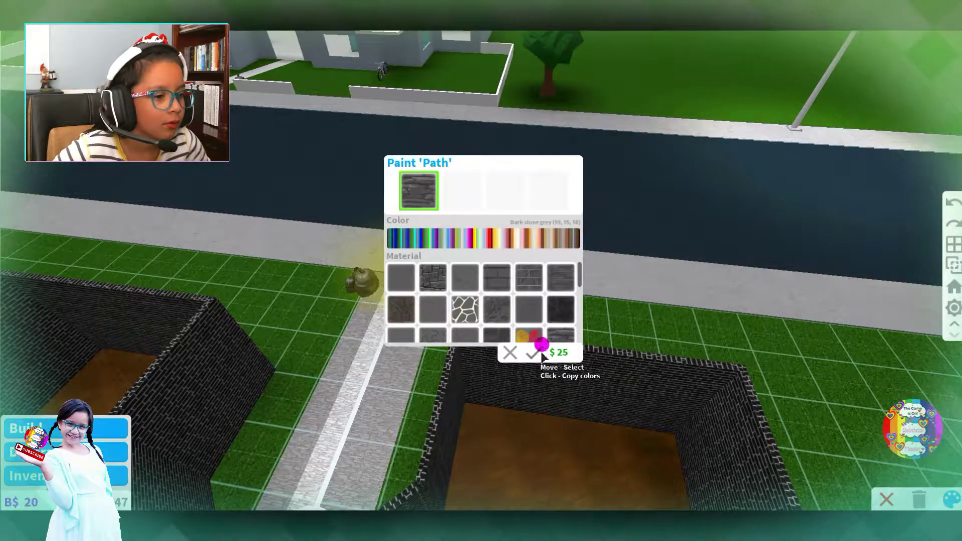
pyautogui.click(535, 350)
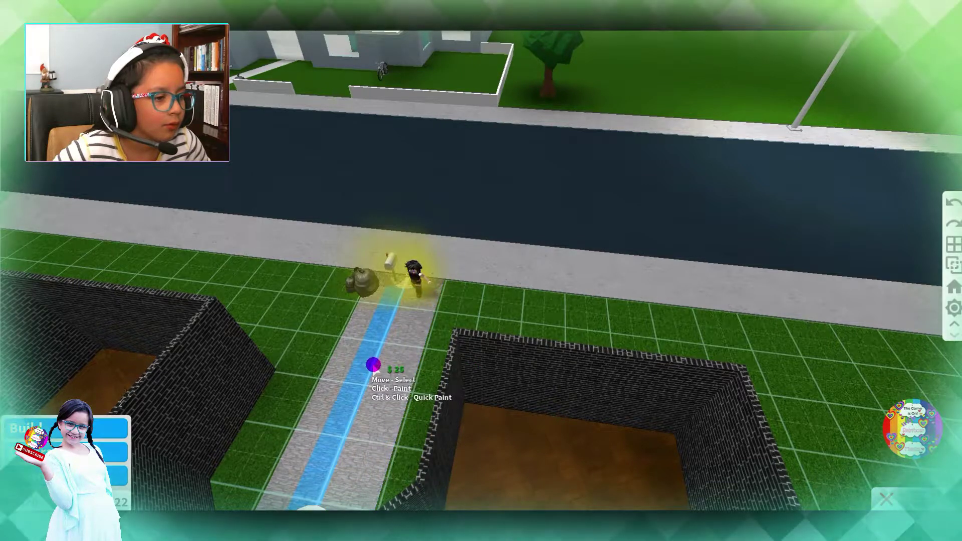
pyautogui.click(378, 368)
pyautogui.click(411, 366)
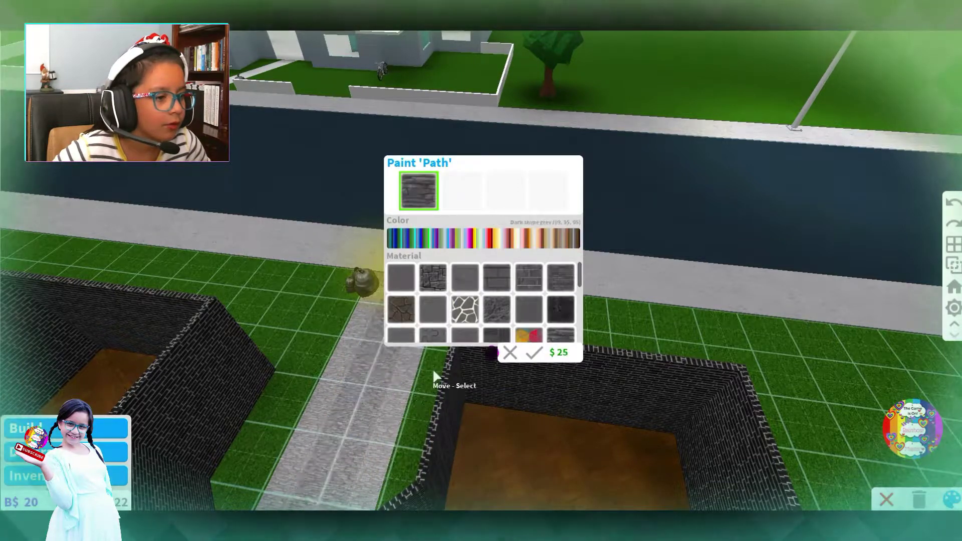
pyautogui.click(530, 389)
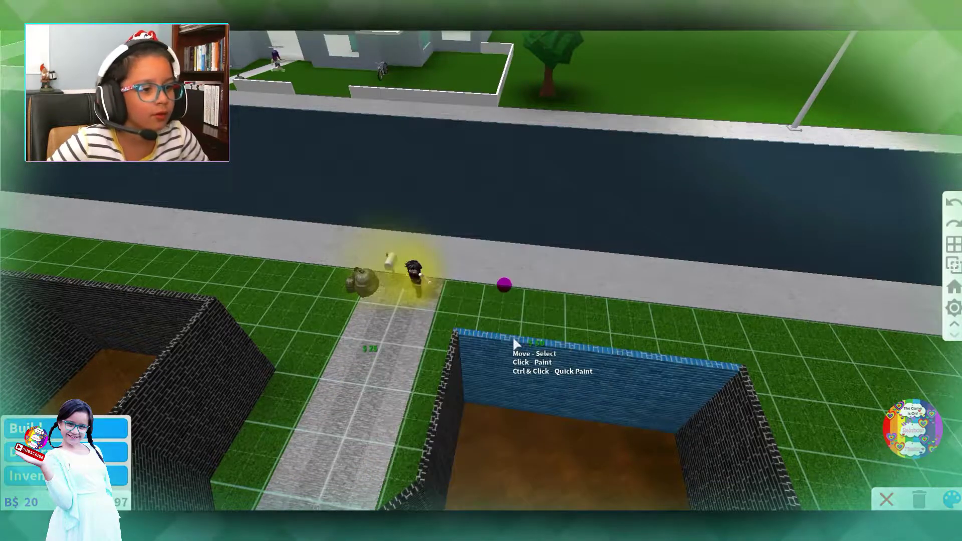
pyautogui.press('a')
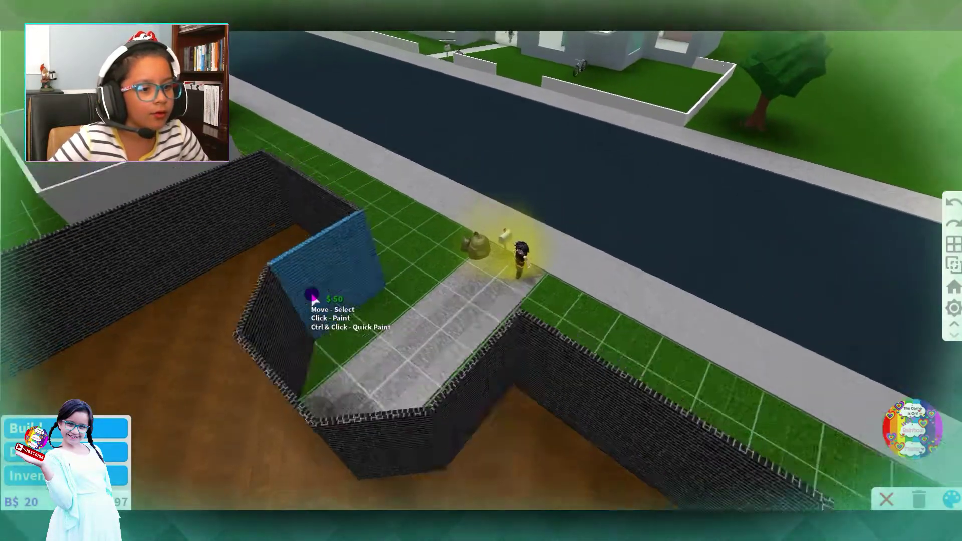
pyautogui.press('e')
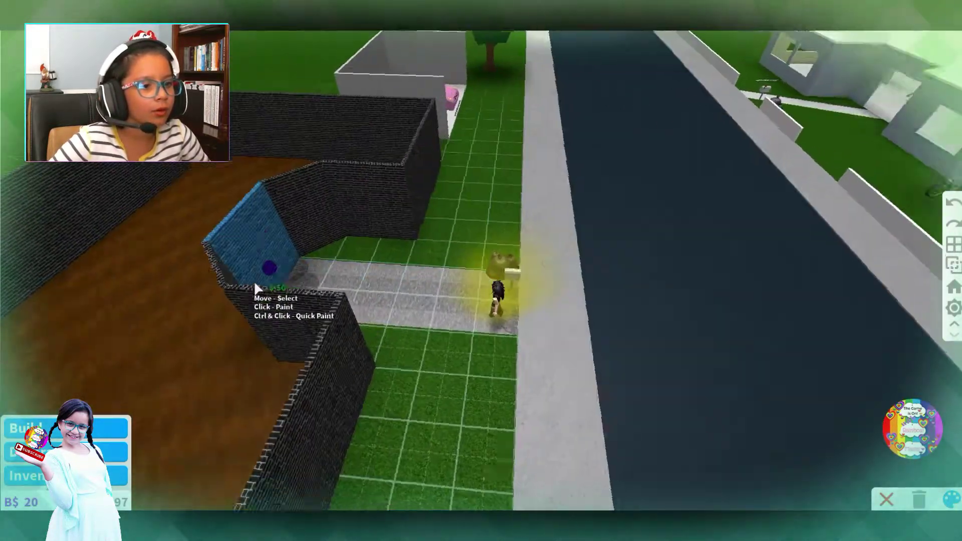
pyautogui.scroll(5, 466, 174)
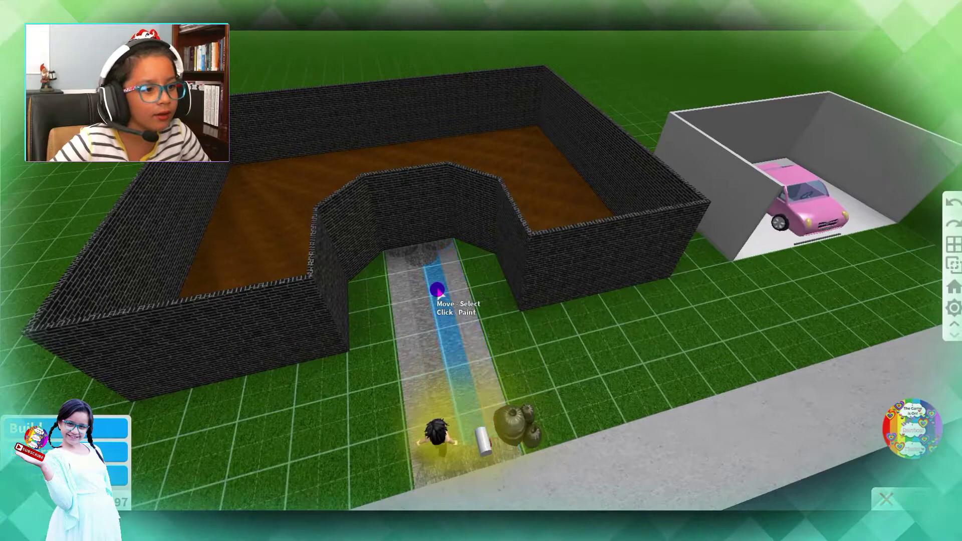
pyautogui.click(886, 499)
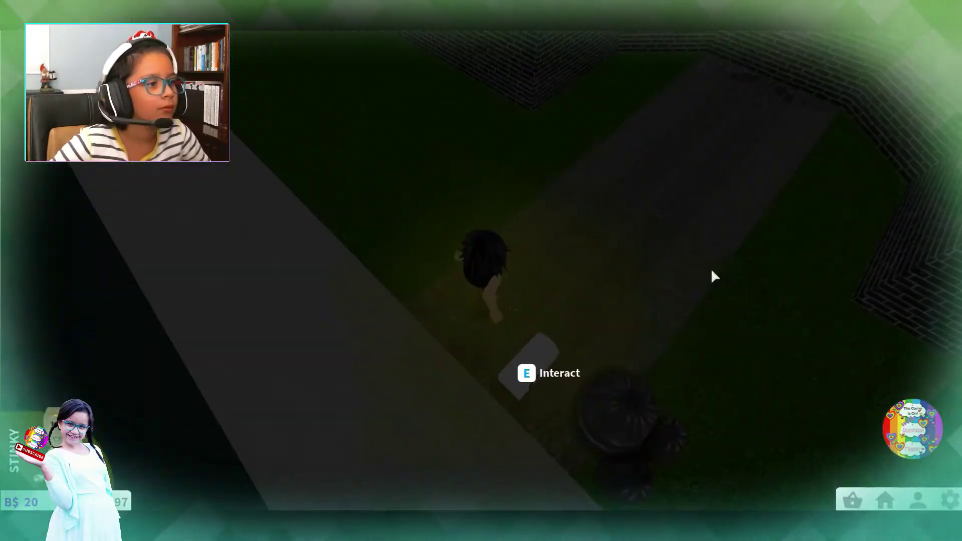
# Walk the avatar up the stone path into the house and reopen Build mode
pyautogui.press('w')
pyautogui.press('w')
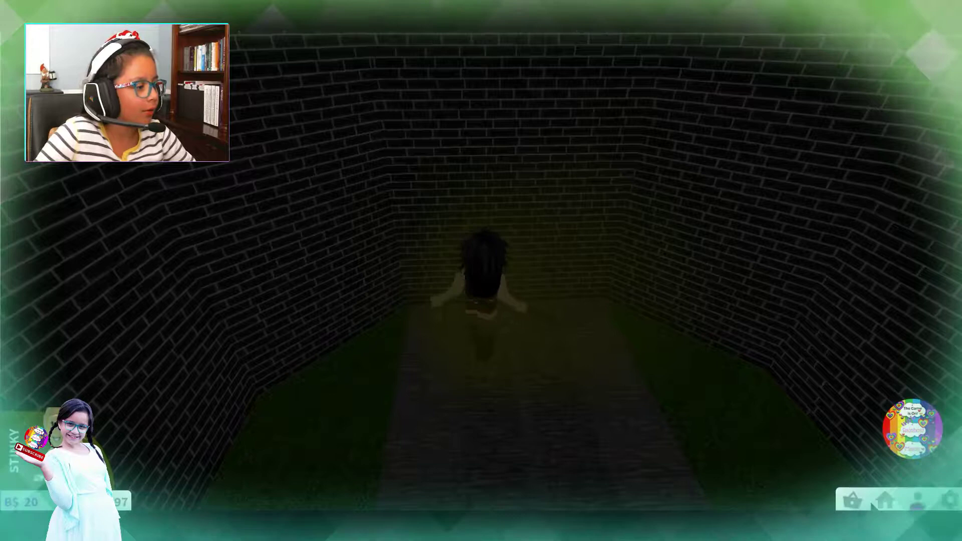
pyautogui.click(891, 502)
pyautogui.click(864, 425)
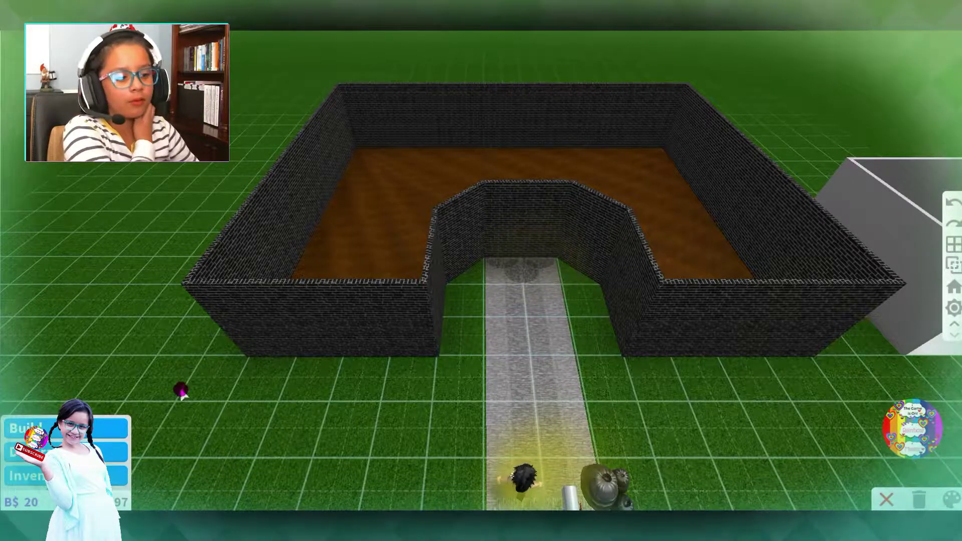
# Place a Sleek Sliding Double Door ($335) in the wall where the path ends
pyautogui.click(106, 428)
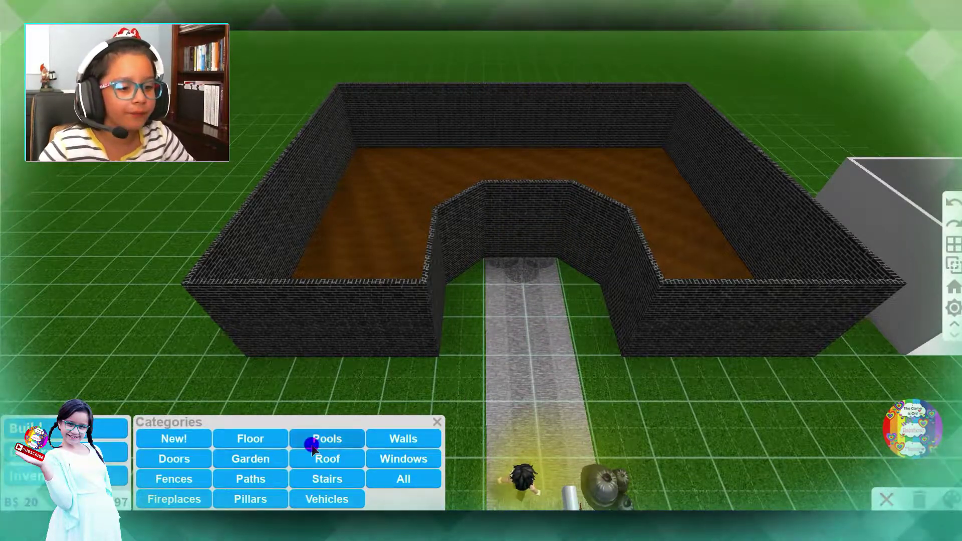
pyautogui.click(197, 460)
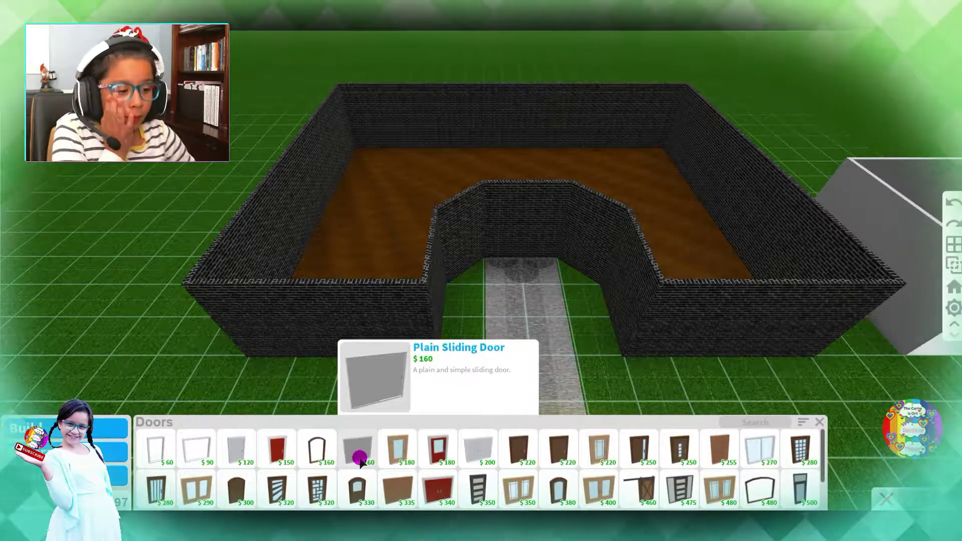
pyautogui.click(406, 490)
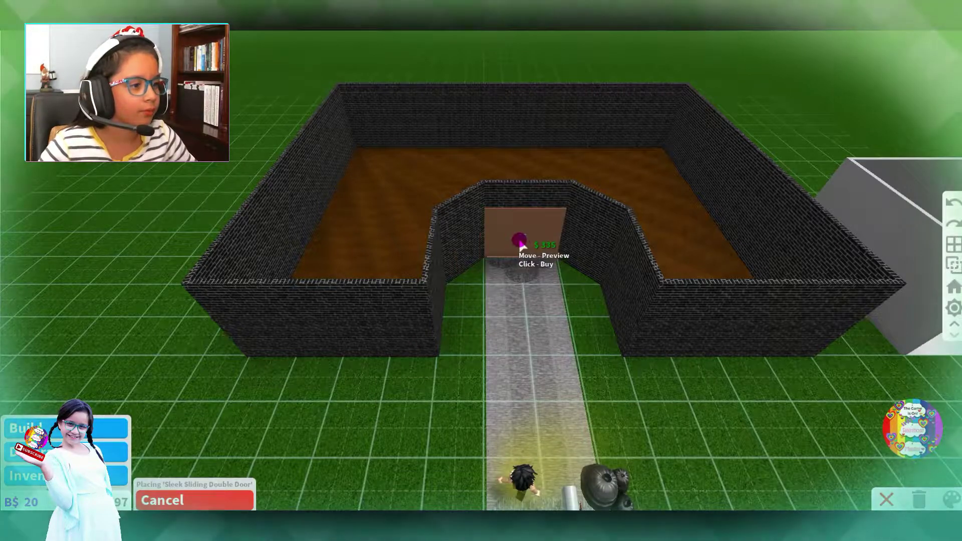
pyautogui.click(519, 239)
# Walk through the new sliding door and back out, then re-enter Build mode
pyautogui.click(887, 499)
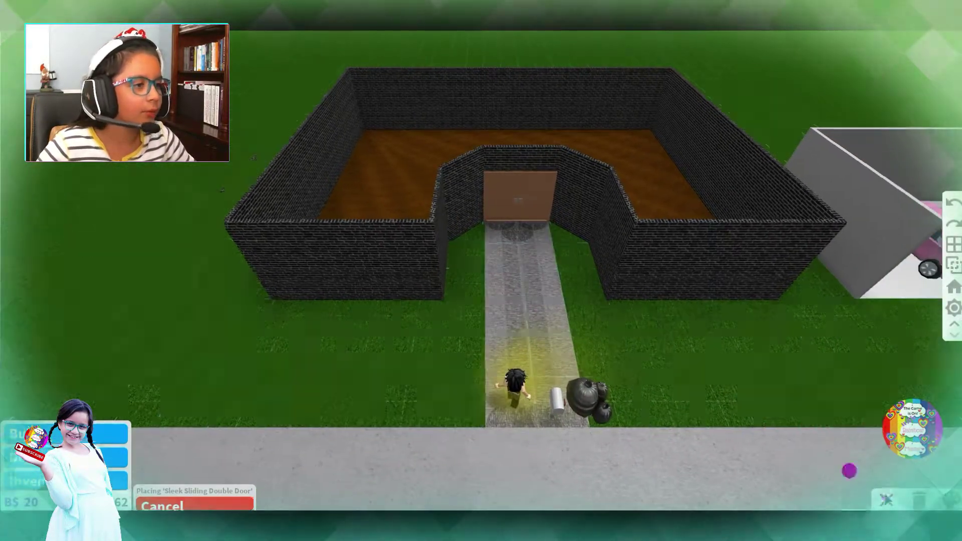
pyautogui.press('w')
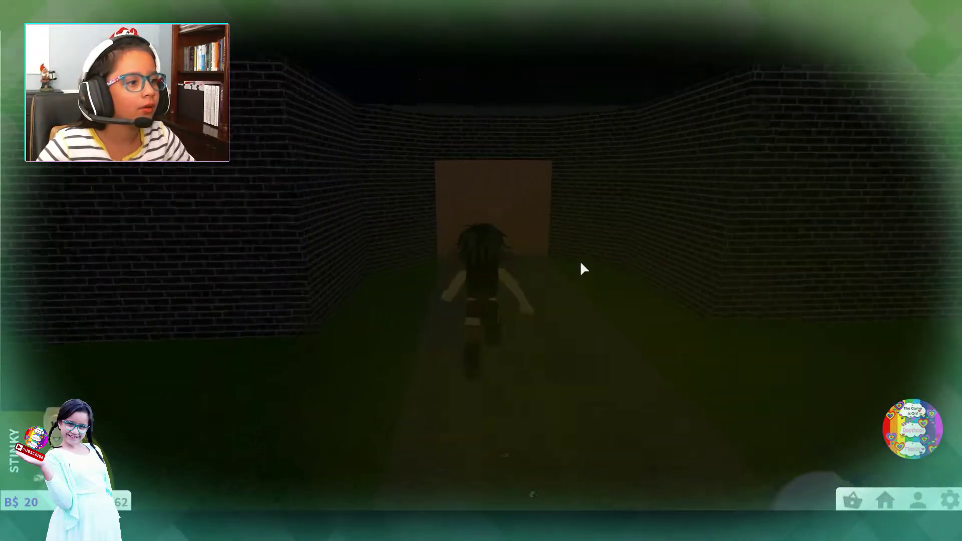
pyautogui.press('w')
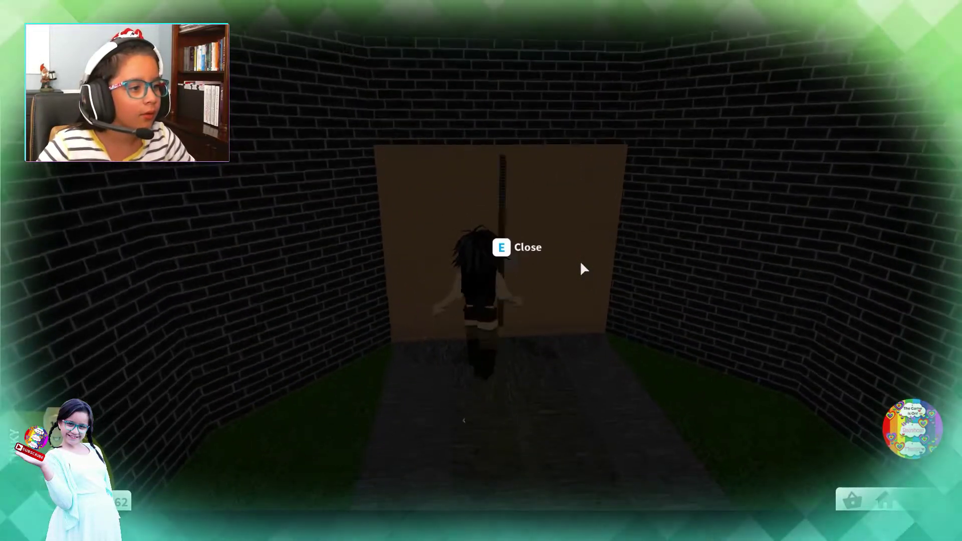
pyautogui.press('w')
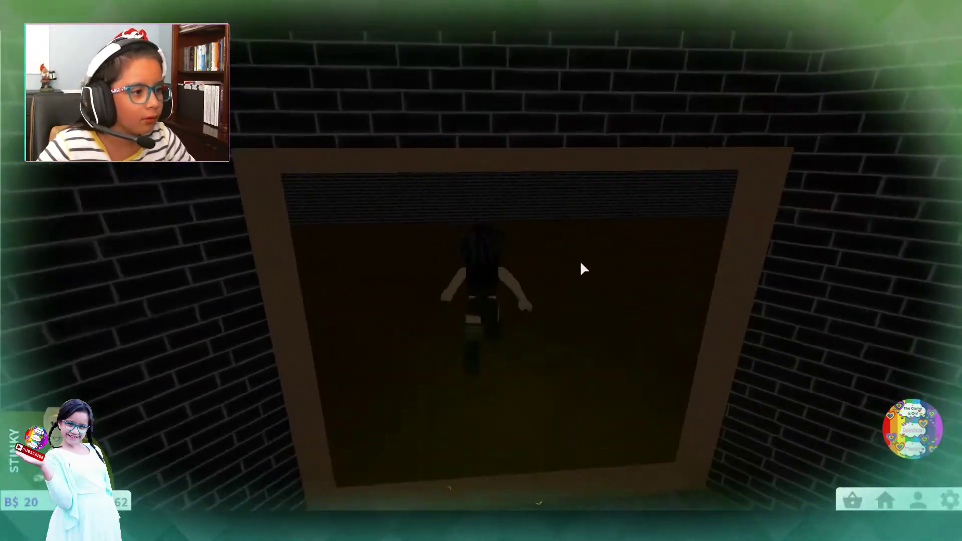
pyautogui.press('s')
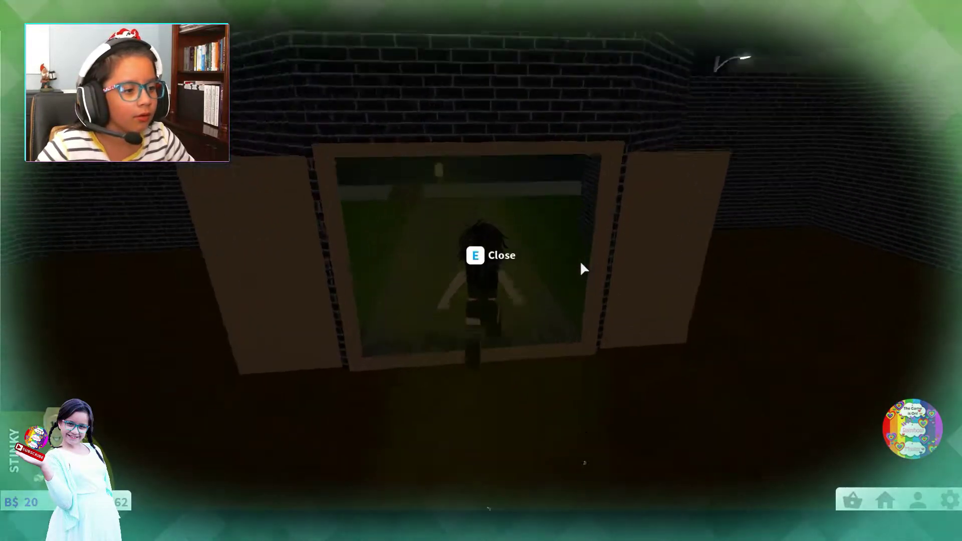
pyautogui.press('s')
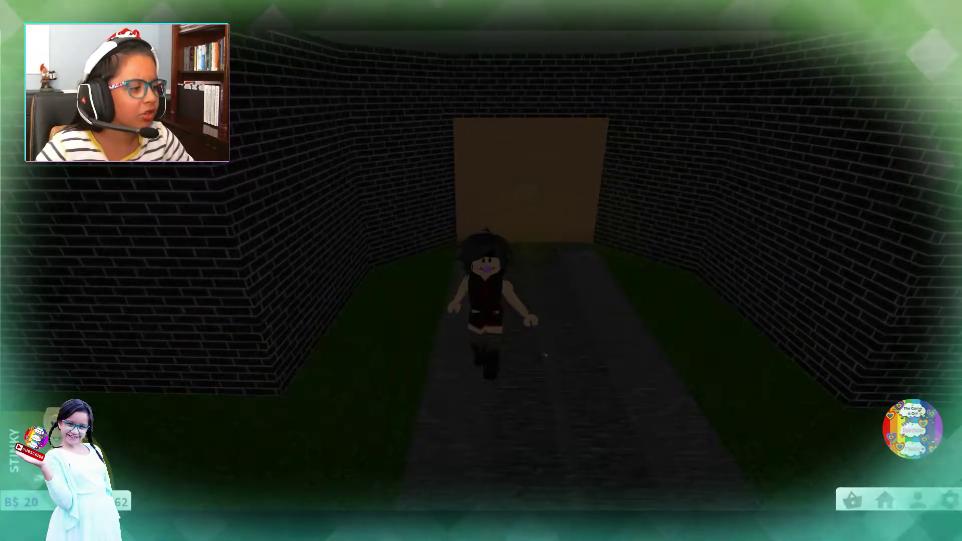
pyautogui.click(885, 500)
pyautogui.click(859, 431)
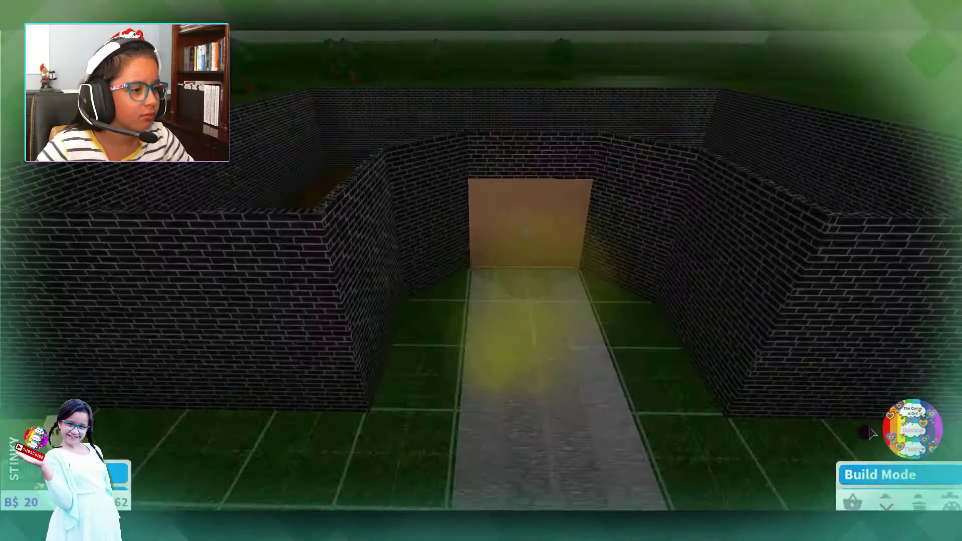
pyautogui.scroll(-3, 735, 449)
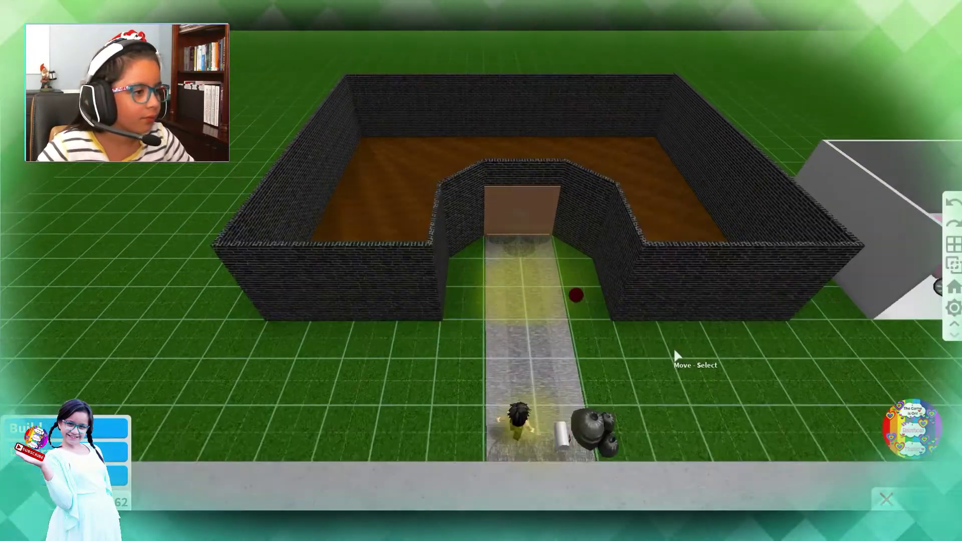
pyautogui.scroll(4, 673, 359)
# Sell the old door and place a French Double Door in the doorway instead
pyautogui.click(527, 258)
pyautogui.press('a')
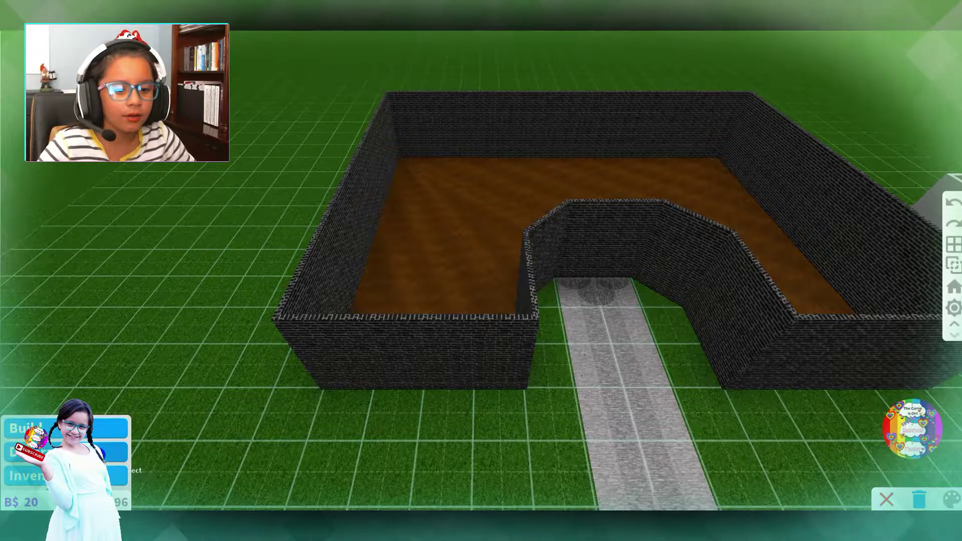
pyautogui.click(121, 452)
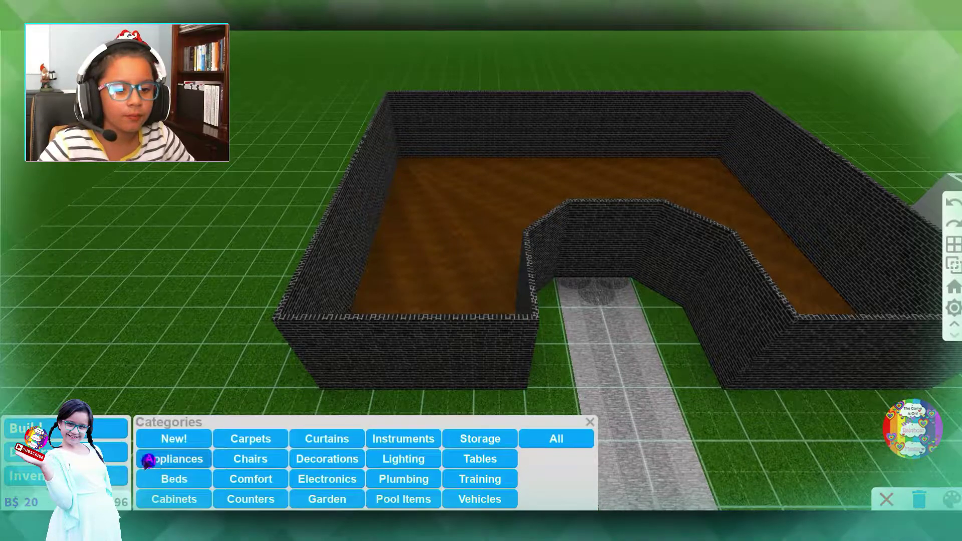
pyautogui.click(98, 428)
pyautogui.click(174, 476)
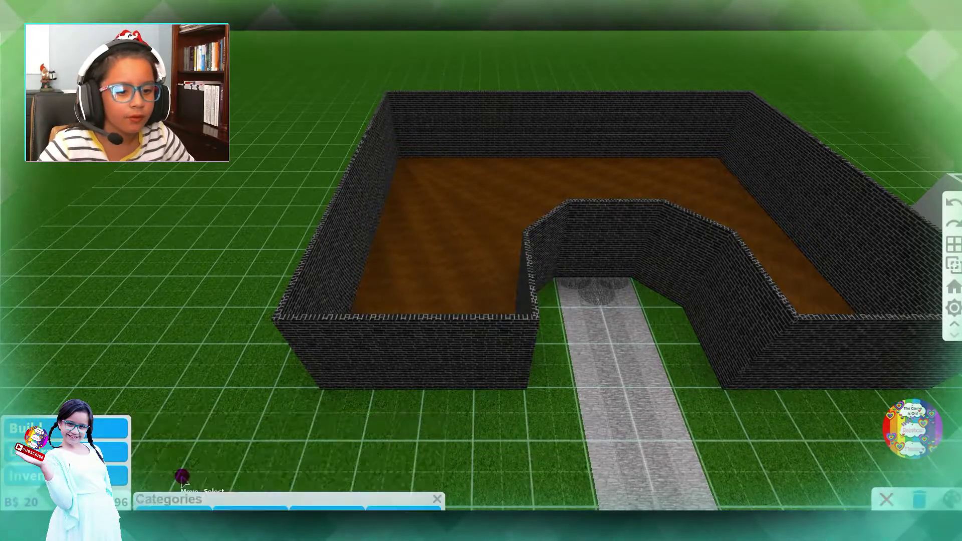
pyautogui.click(98, 427)
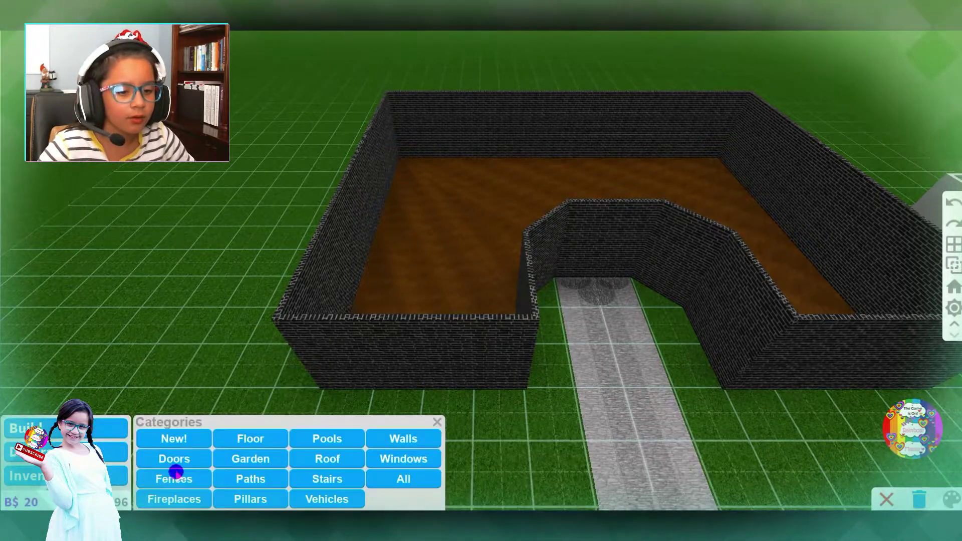
pyautogui.click(173, 460)
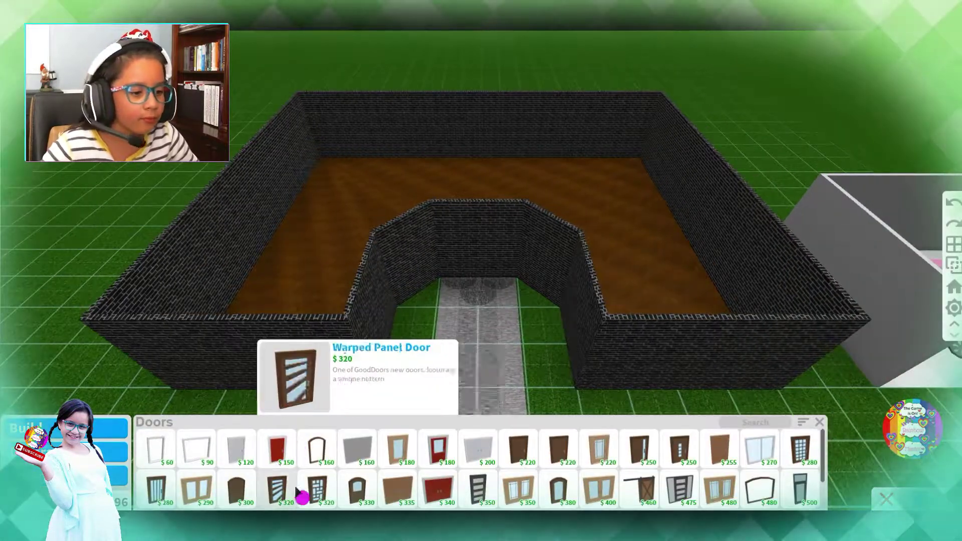
pyautogui.click(380, 485)
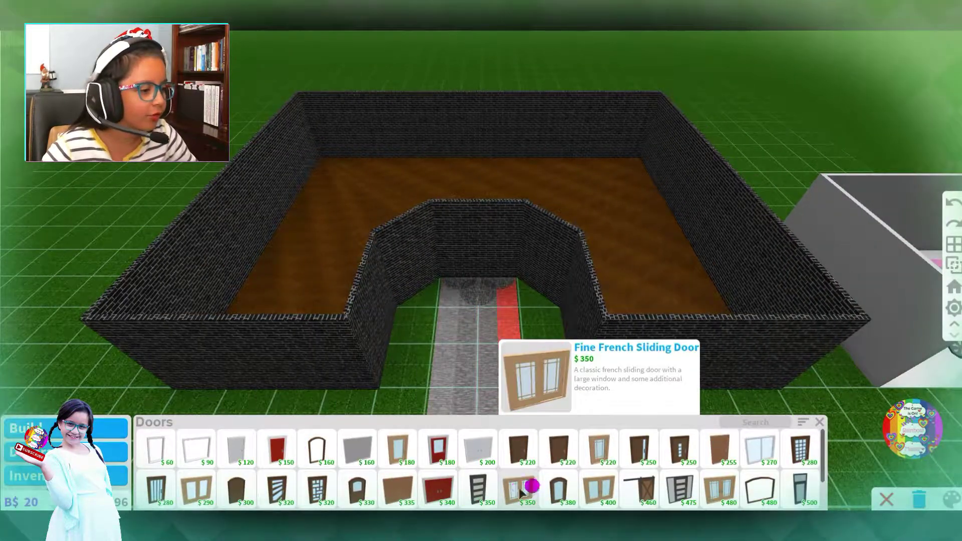
pyautogui.click(613, 485)
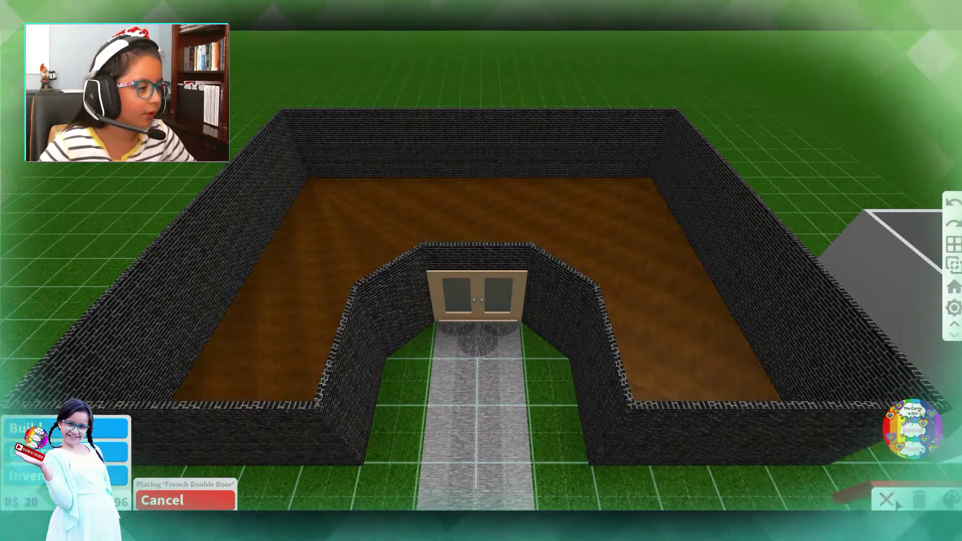
# Paint the French Double Door's first two colour areas Institutional white and the fourth Really black
pyautogui.click(440, 277)
pyautogui.click(463, 291)
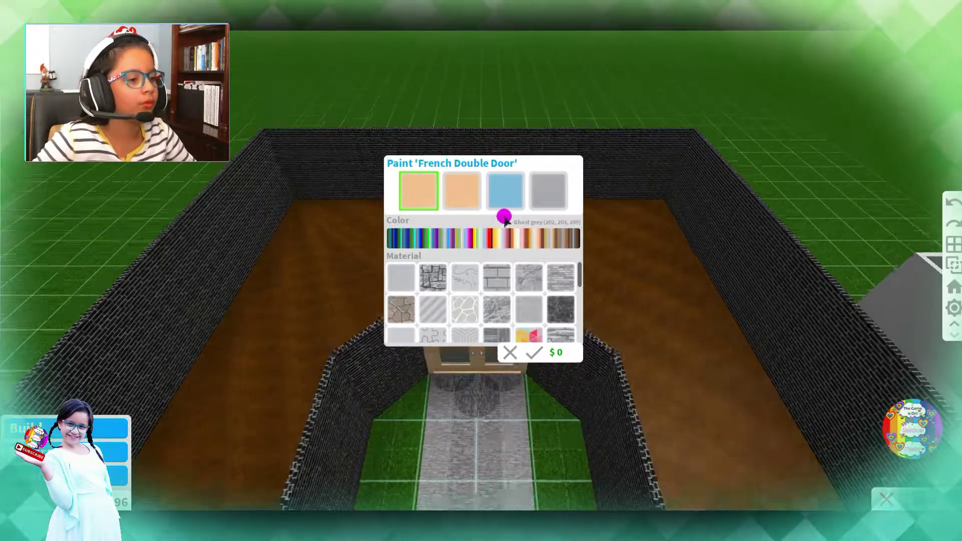
pyautogui.click(512, 203)
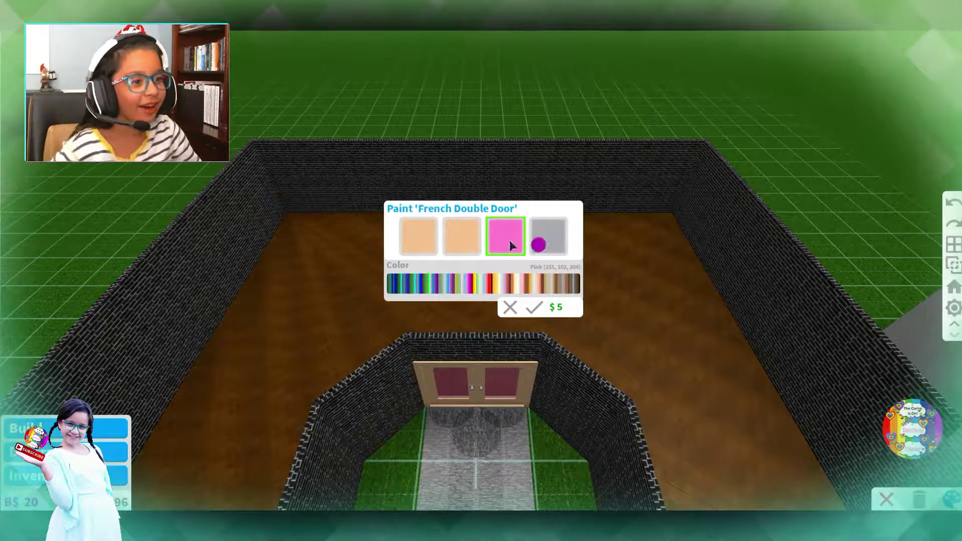
pyautogui.click(419, 237)
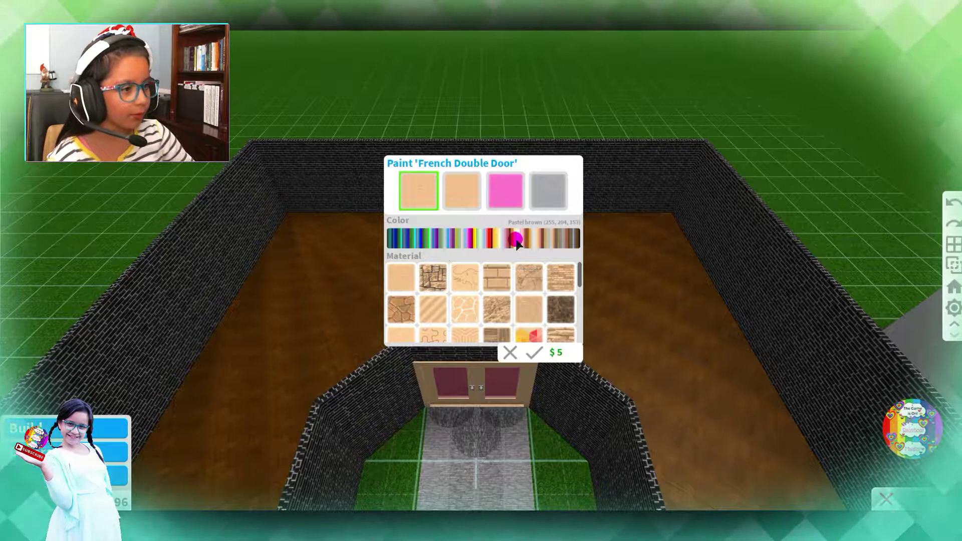
pyautogui.click(521, 240)
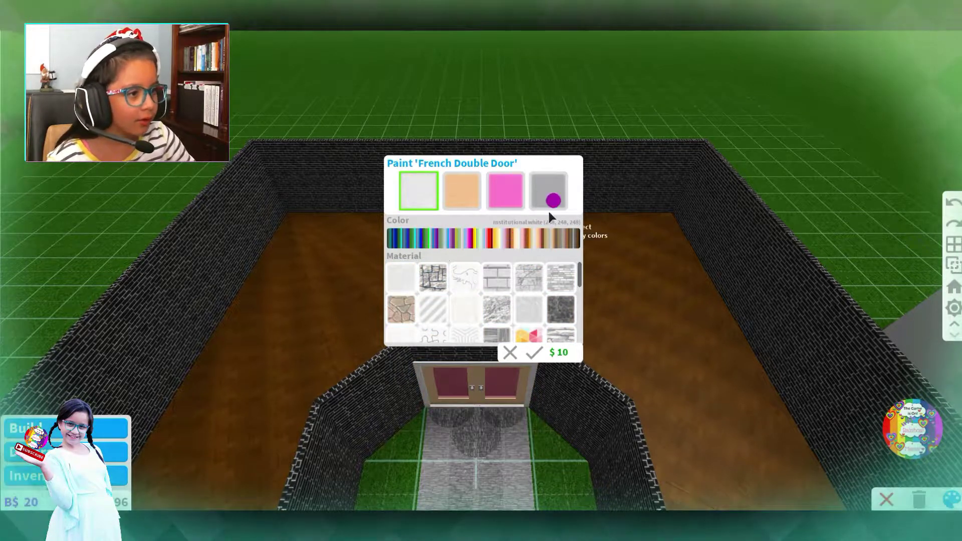
pyautogui.click(467, 195)
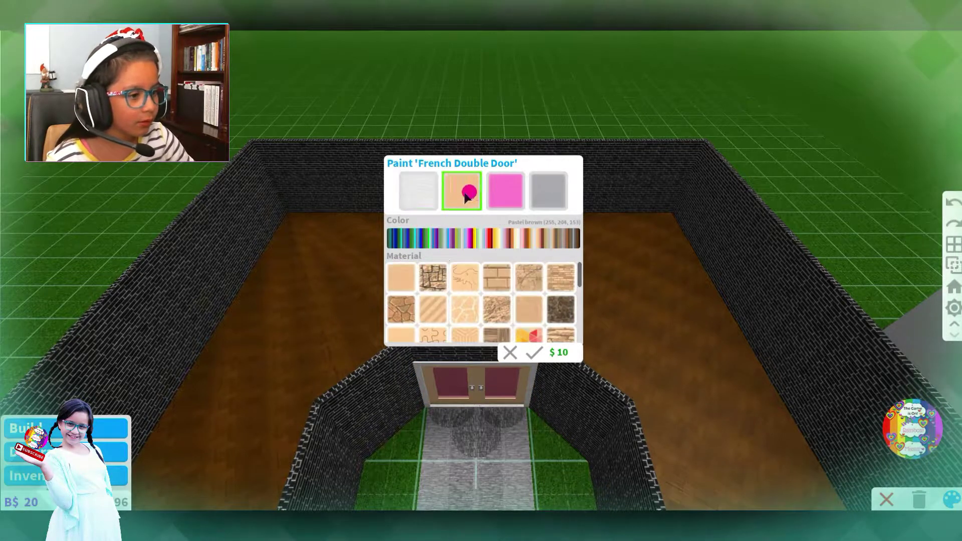
pyautogui.click(519, 239)
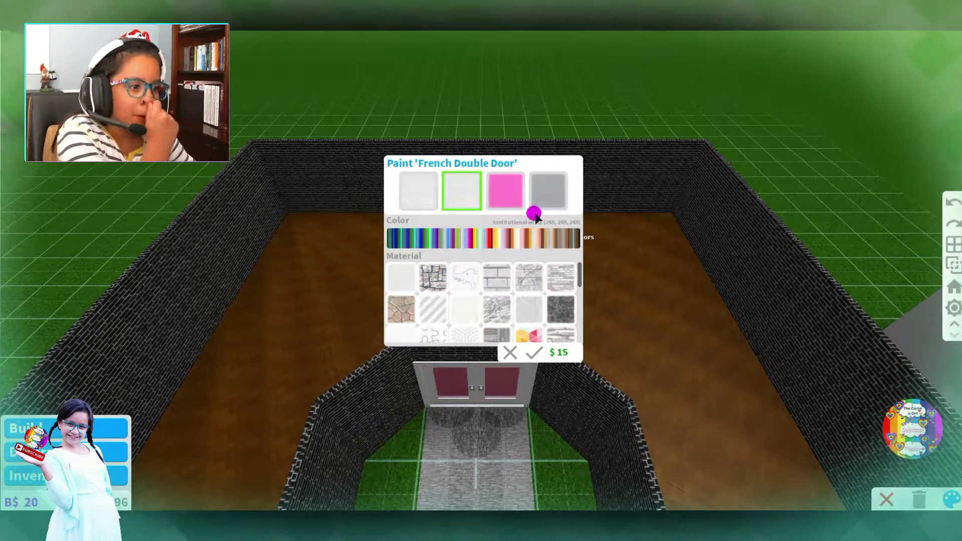
pyautogui.click(546, 199)
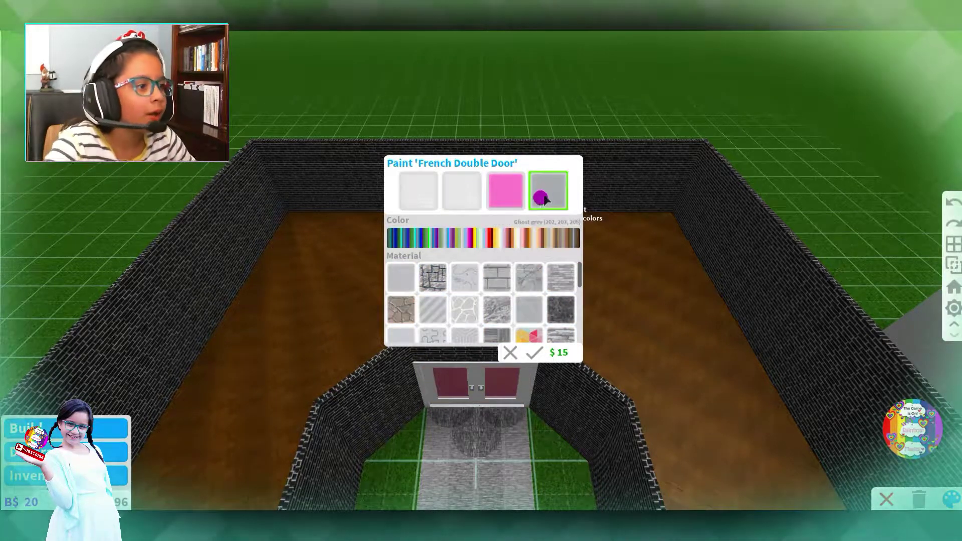
pyautogui.click(581, 235)
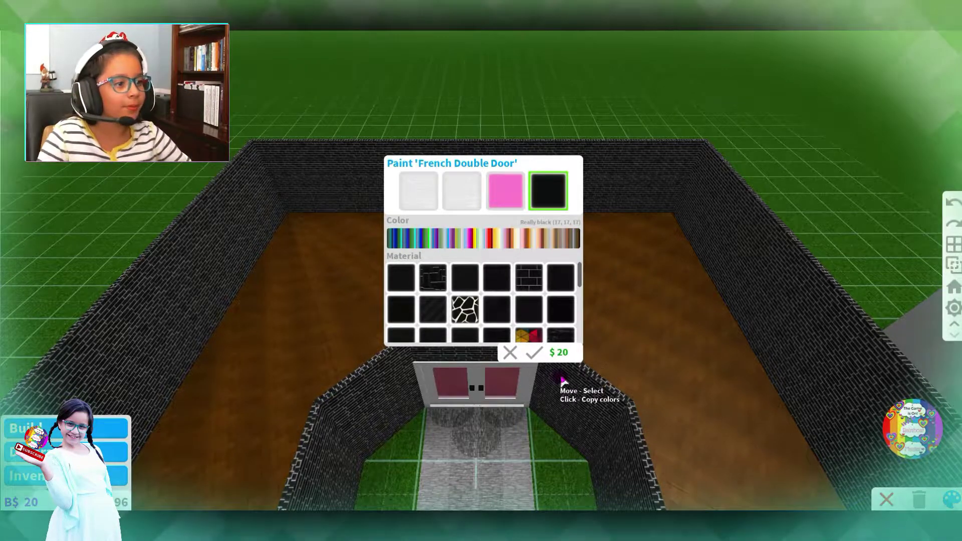
pyautogui.scroll(-3, 542, 353)
pyautogui.click(539, 352)
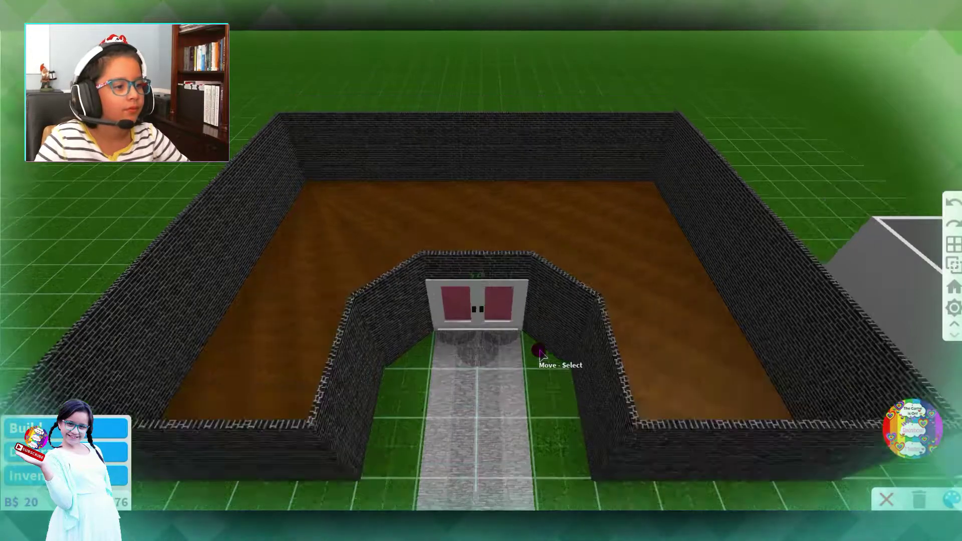
pyautogui.scroll(-2, 538, 350)
pyautogui.scroll(3, 462, 150)
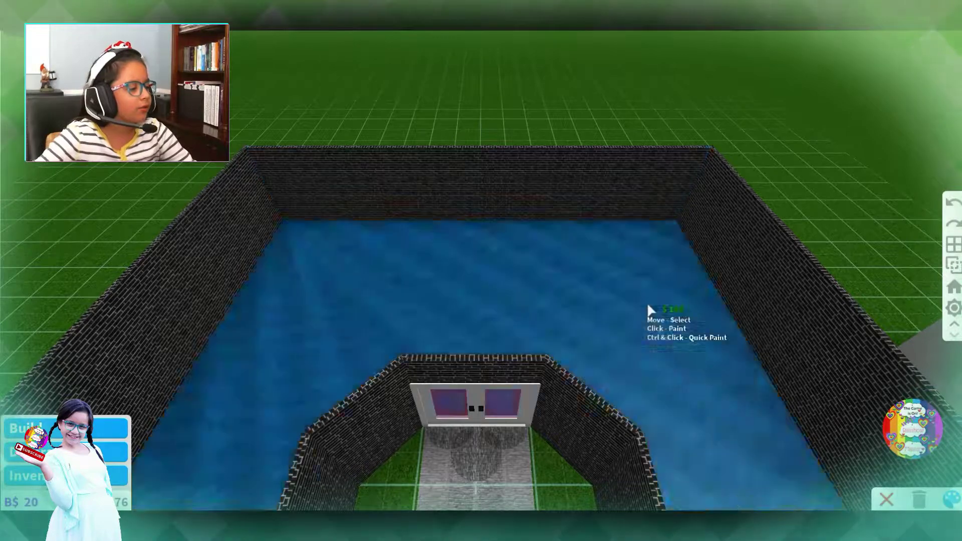
# Orbit around the house and open the building categories panel
pyautogui.press('d')
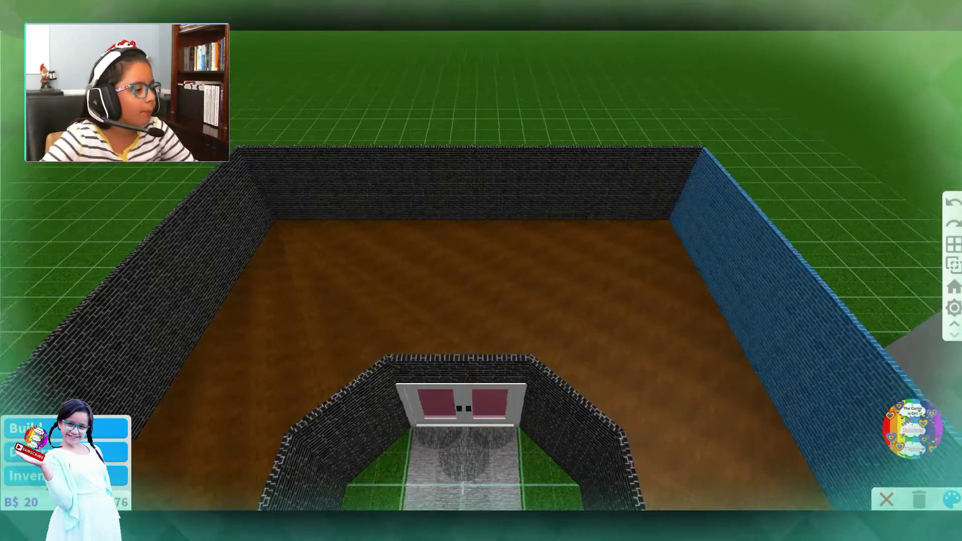
pyautogui.press('e')
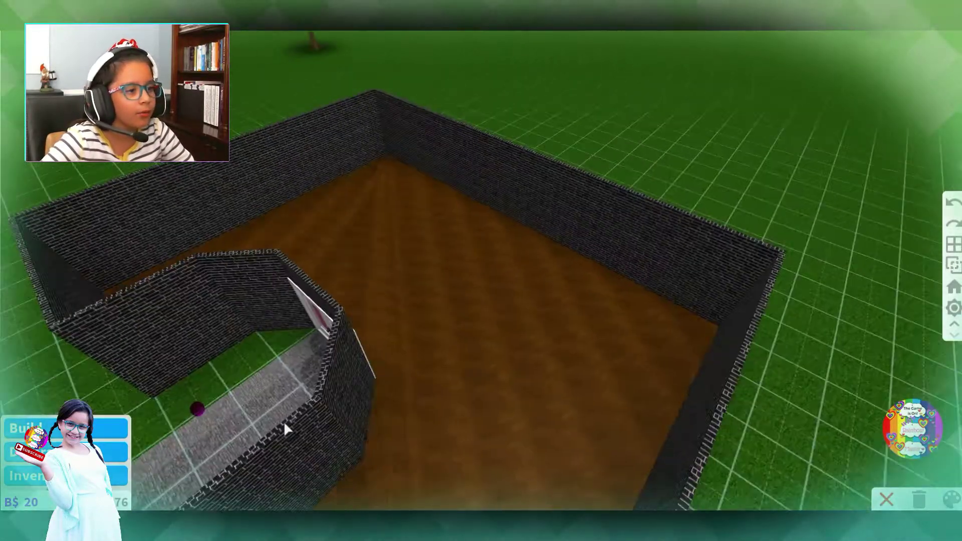
pyautogui.scroll(-2, 592, 343)
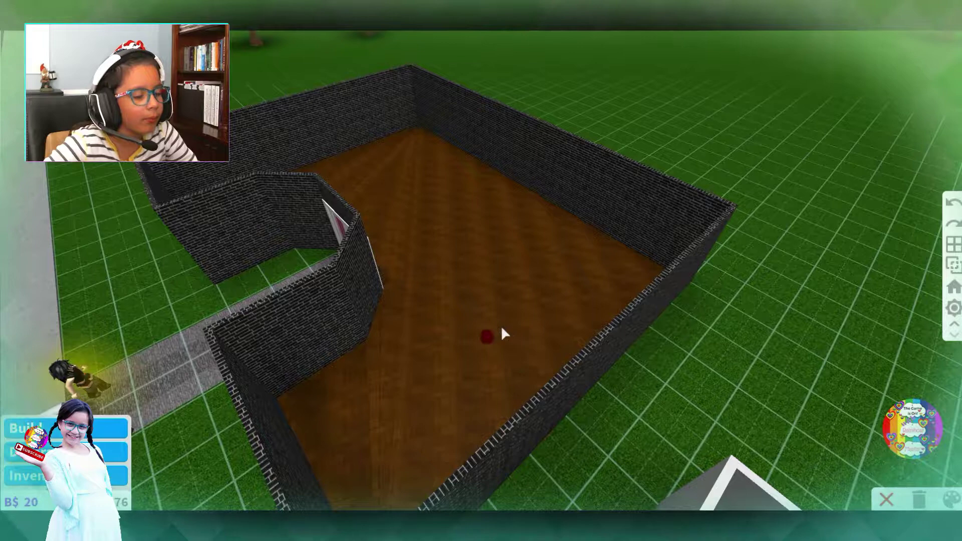
pyautogui.scroll(2, 301, 369)
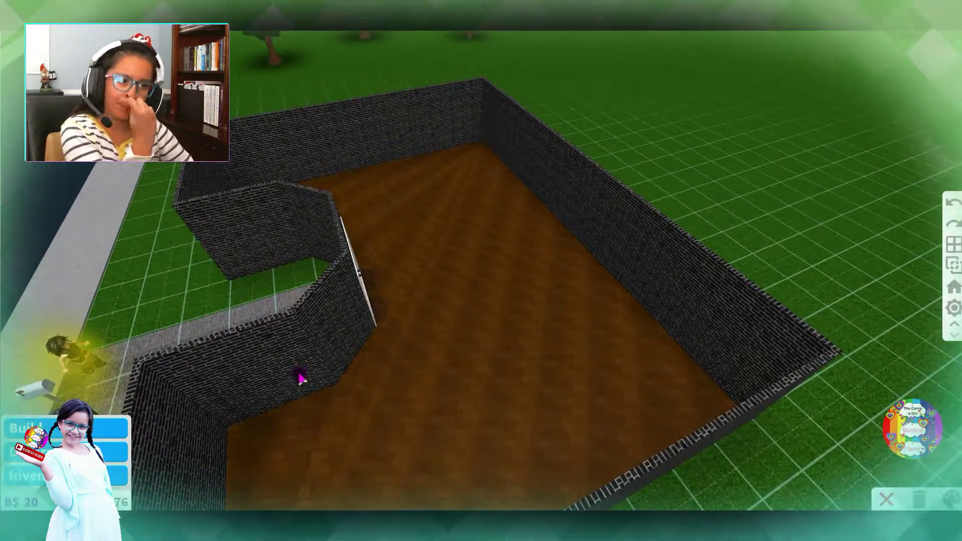
pyautogui.click(30, 428)
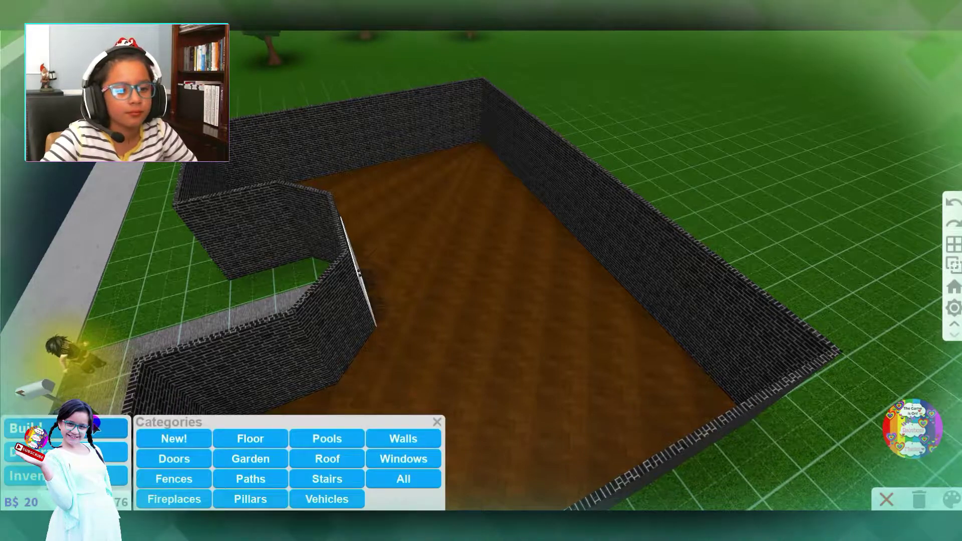
pyautogui.press('Left')
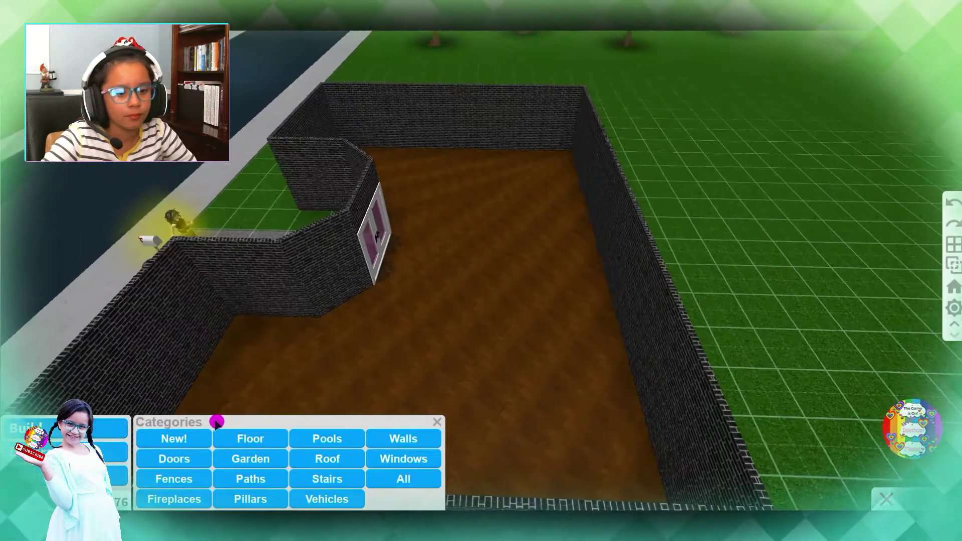
pyautogui.press('Left')
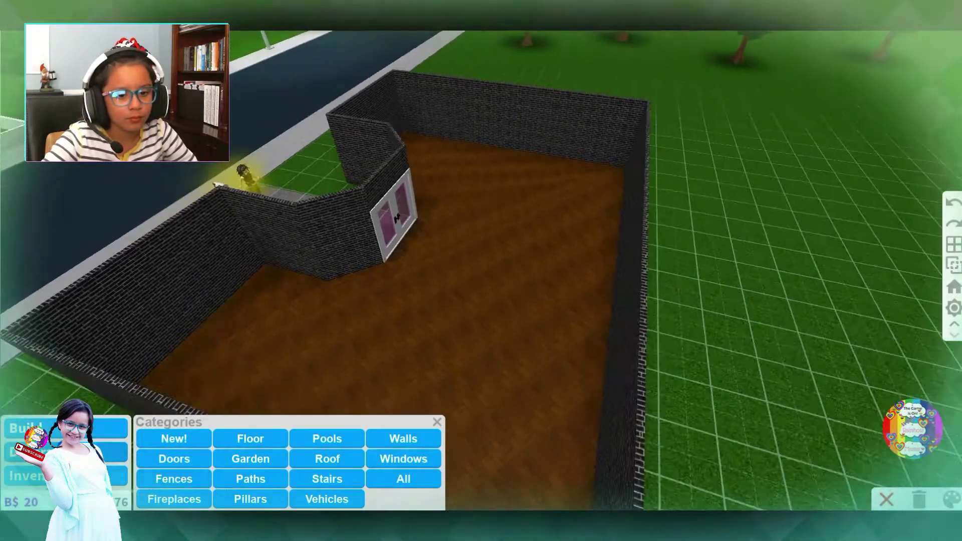
# Close the building categories and open the furniture categories while rotating the view
pyautogui.click(437, 422)
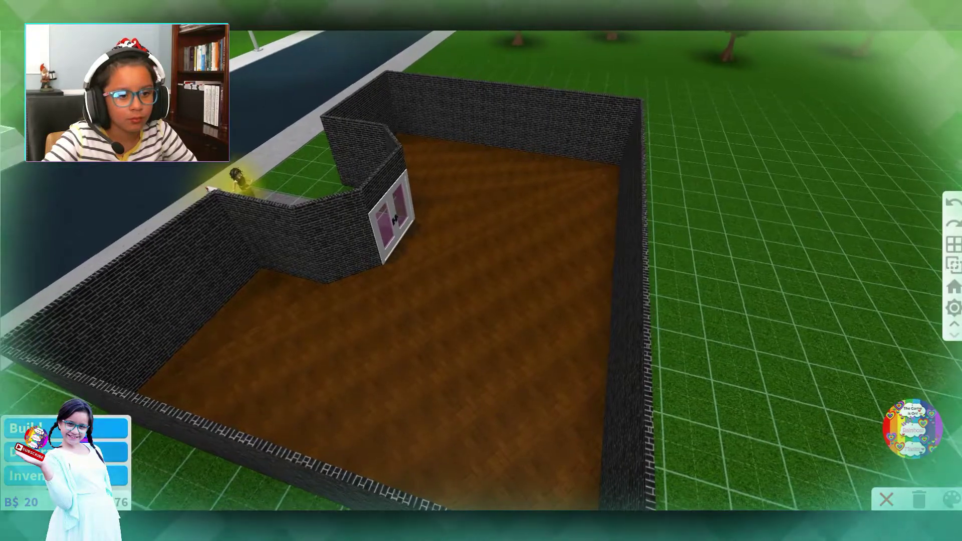
pyautogui.click(113, 451)
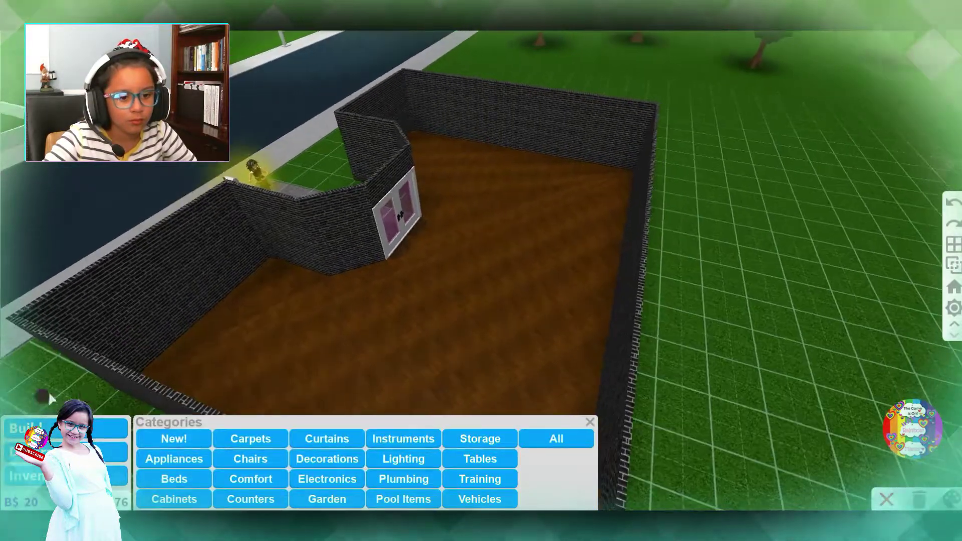
pyautogui.press('Left')
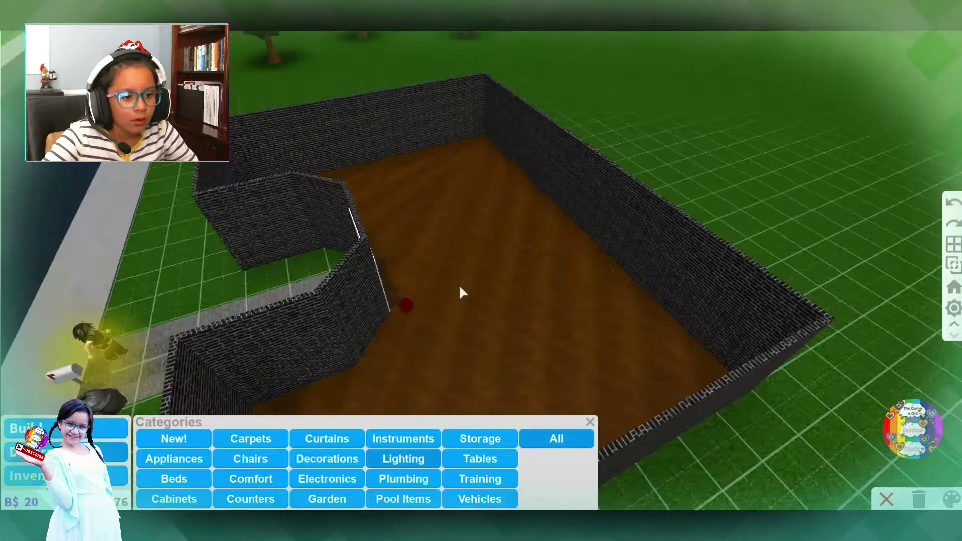
pyautogui.press('Left')
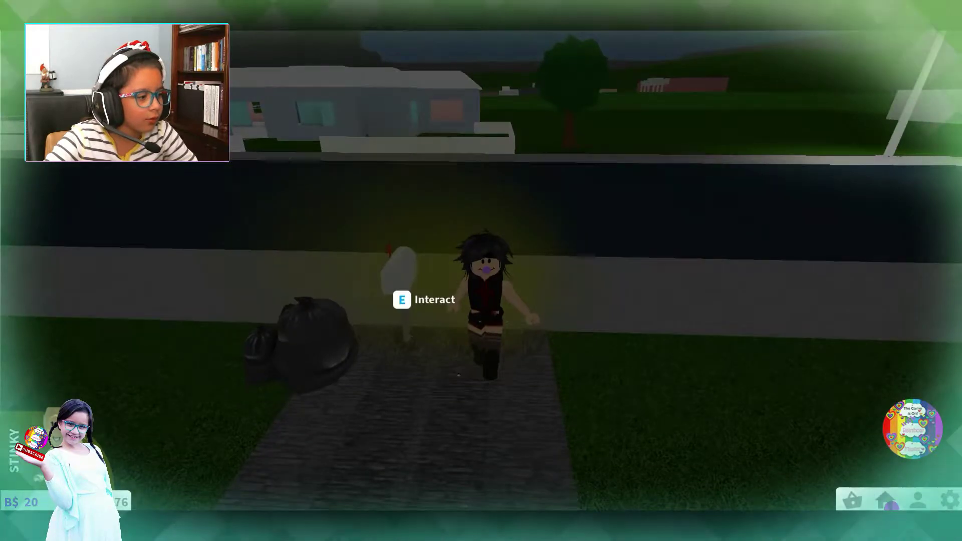
# Re-enter Build mode from the house options and pan to the garage with the pink car
pyautogui.click(886, 500)
pyautogui.click(858, 429)
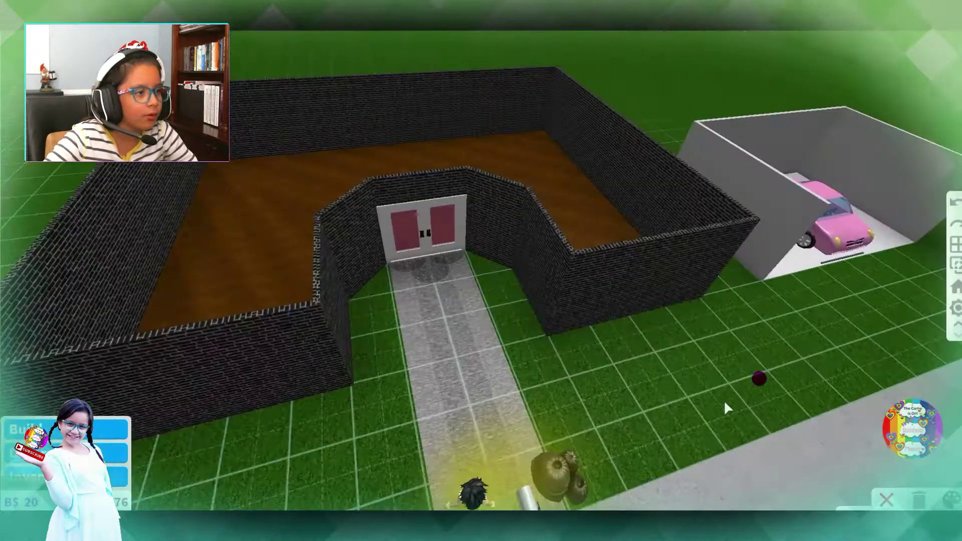
pyautogui.press('d')
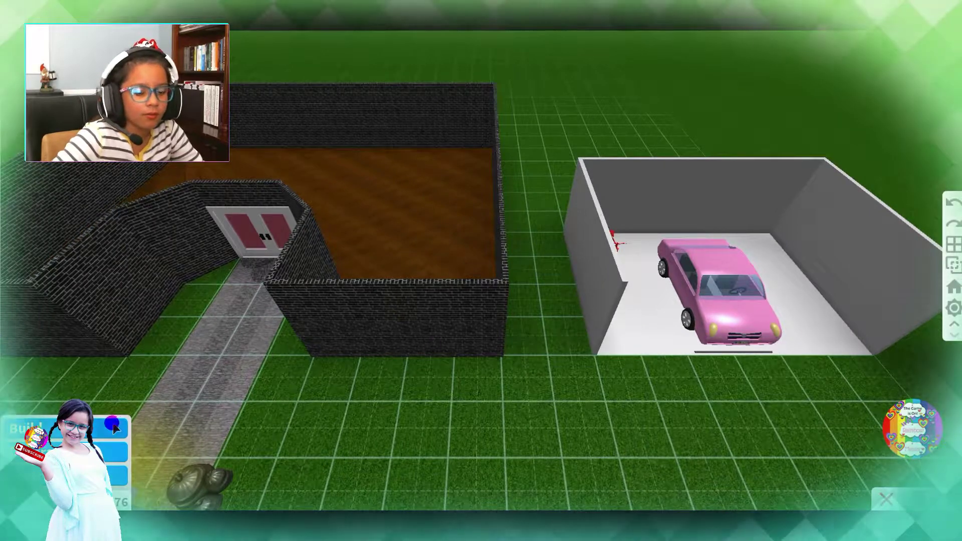
# Place a wall across the garage's open front, then reopen the item categories
pyautogui.click(113, 429)
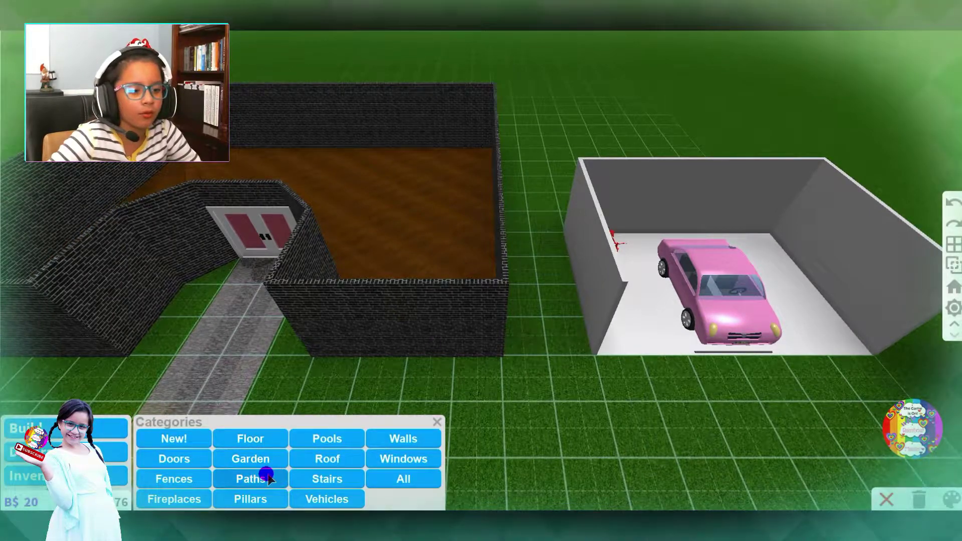
pyautogui.press('d')
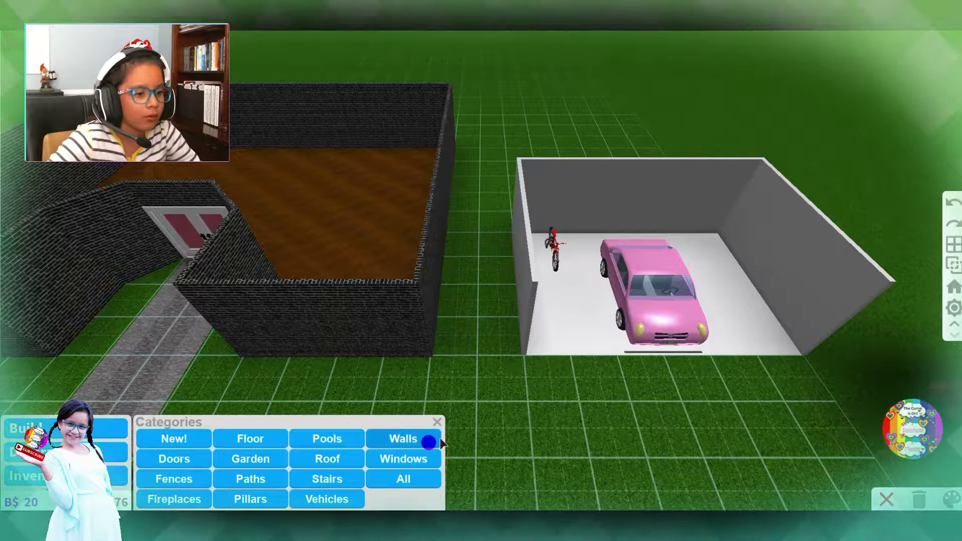
pyautogui.click(428, 442)
pyautogui.press('d')
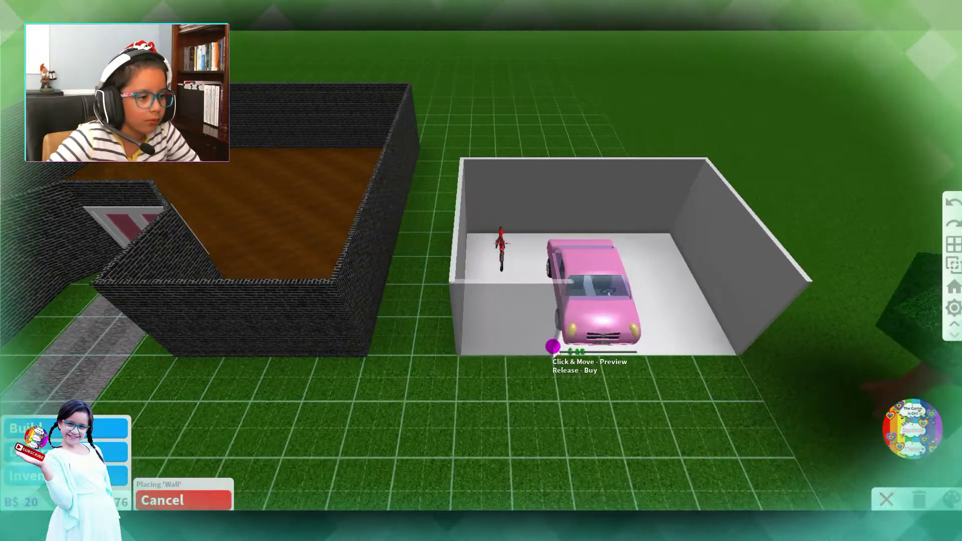
pyautogui.press('d')
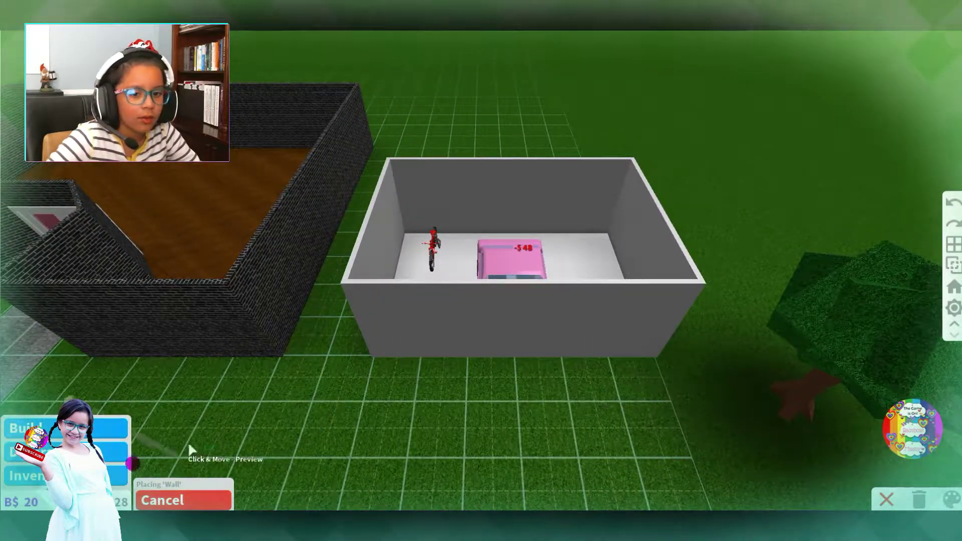
pyautogui.click(99, 427)
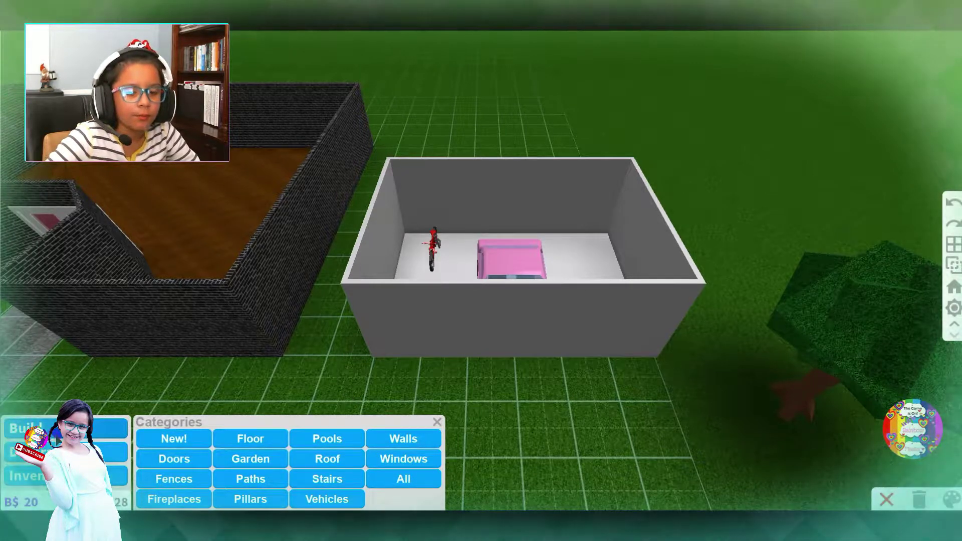
pyautogui.click(60, 430)
# Buy a Frosted Garage Door on the garage's front wall and cancel the second placement
pyautogui.click(60, 452)
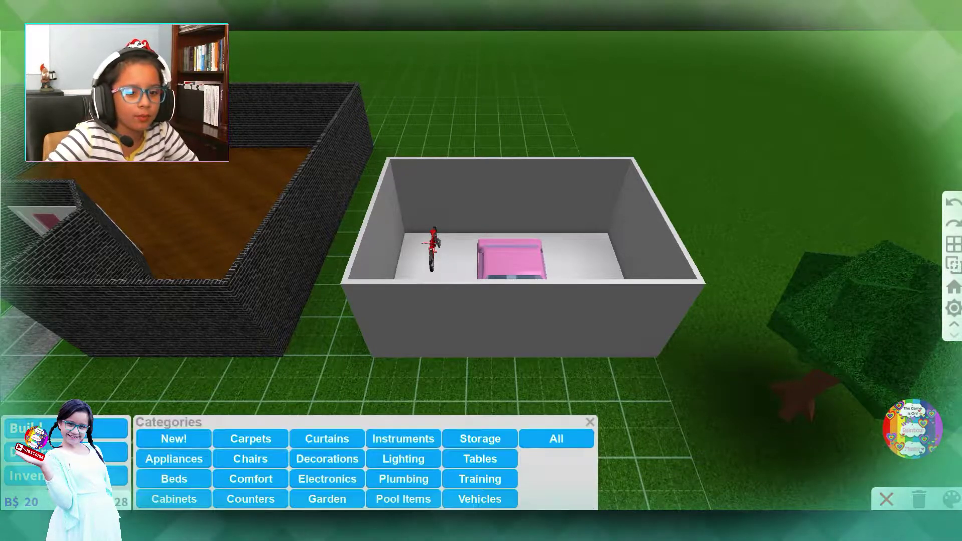
pyautogui.click(60, 427)
pyautogui.click(183, 461)
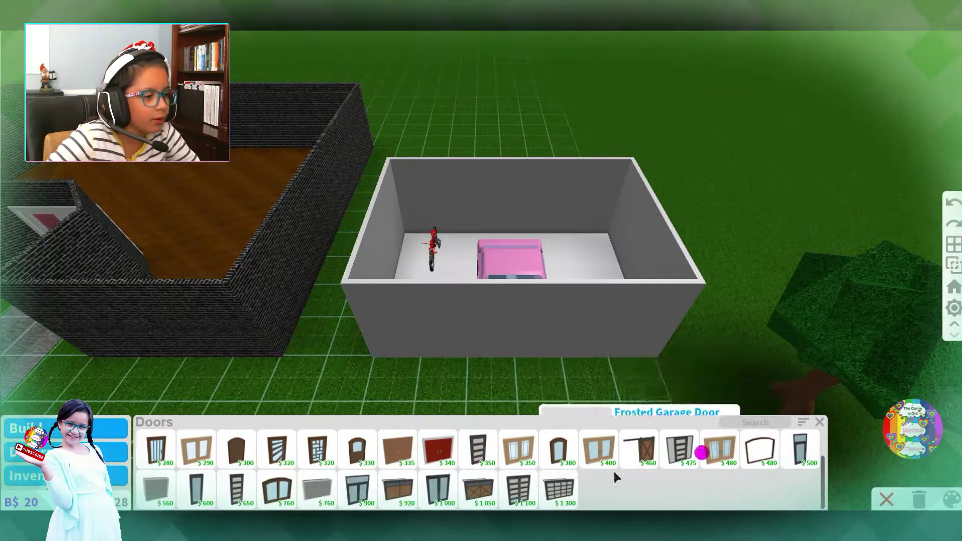
pyautogui.click(399, 489)
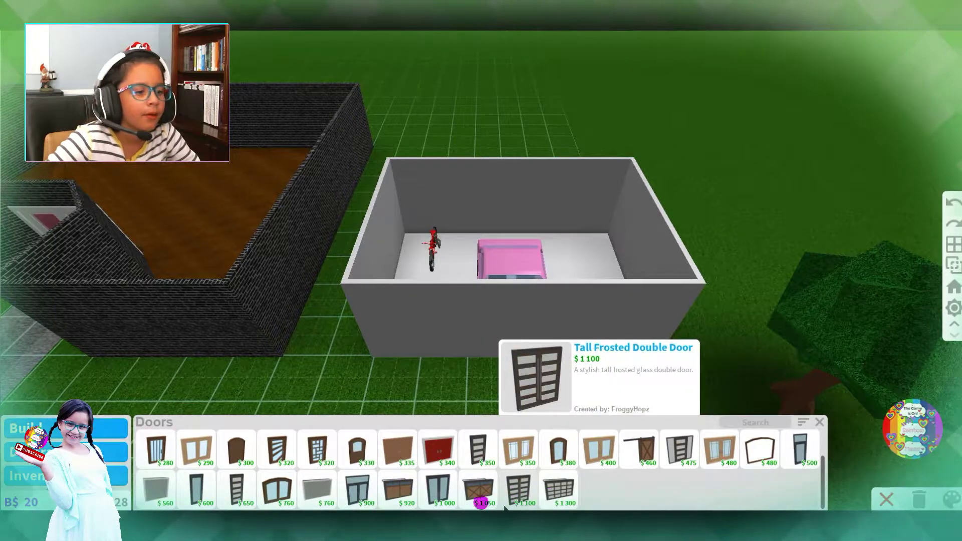
pyautogui.click(559, 491)
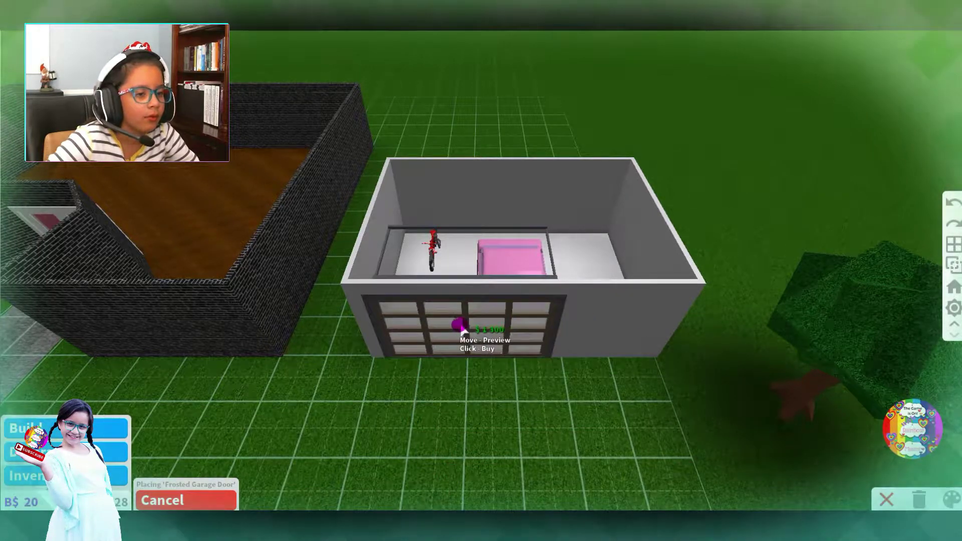
pyautogui.click(472, 314)
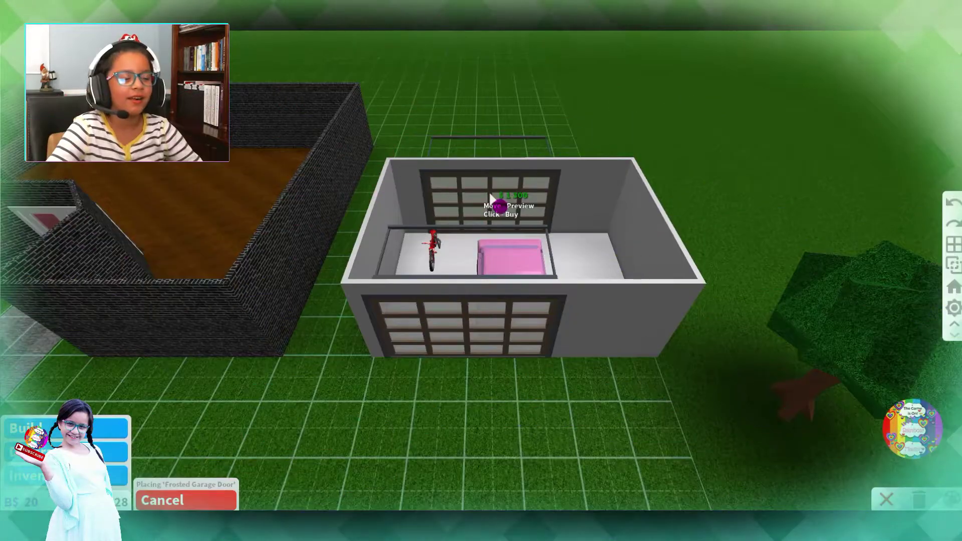
pyautogui.press('s')
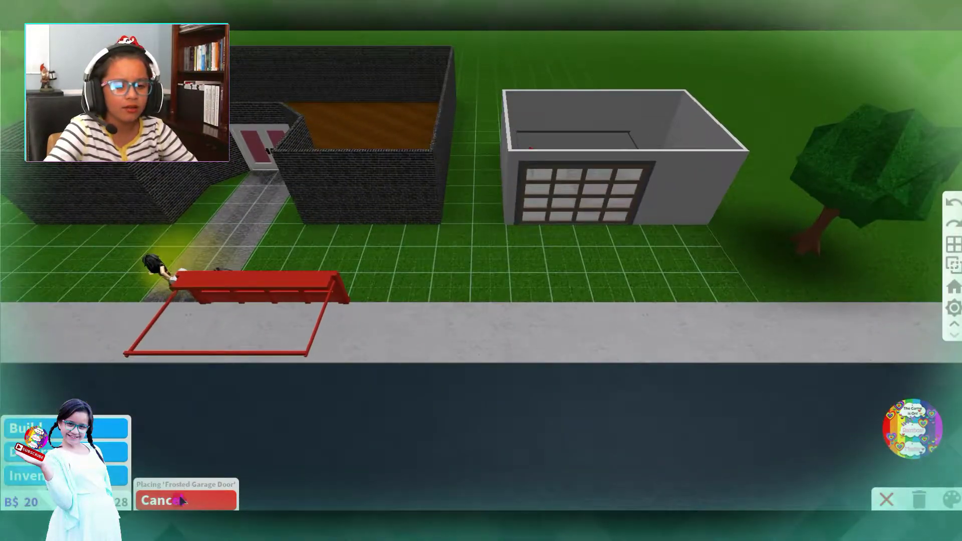
pyautogui.click(183, 499)
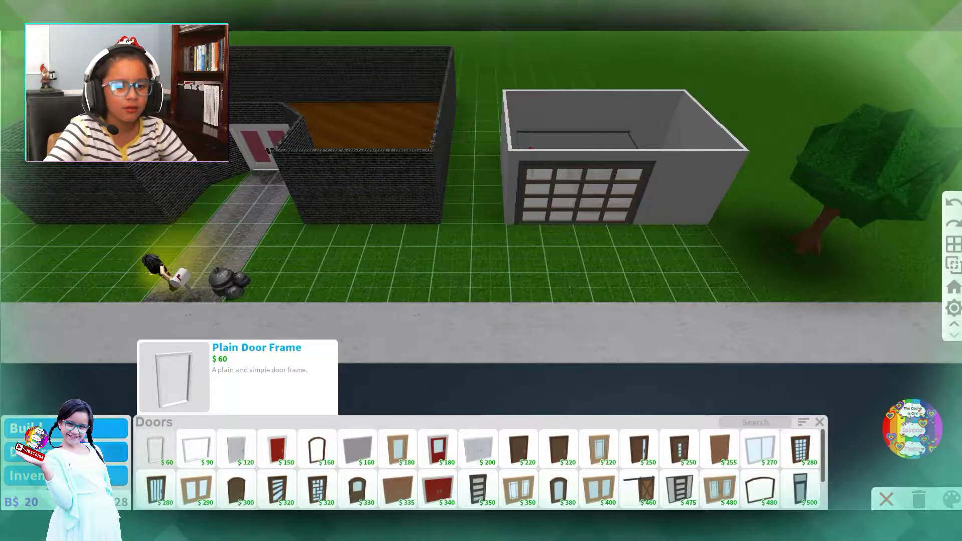
# Reposition the garage door, then park the pink car with the mountain bike beside it
pyautogui.click(820, 422)
pyautogui.press('w')
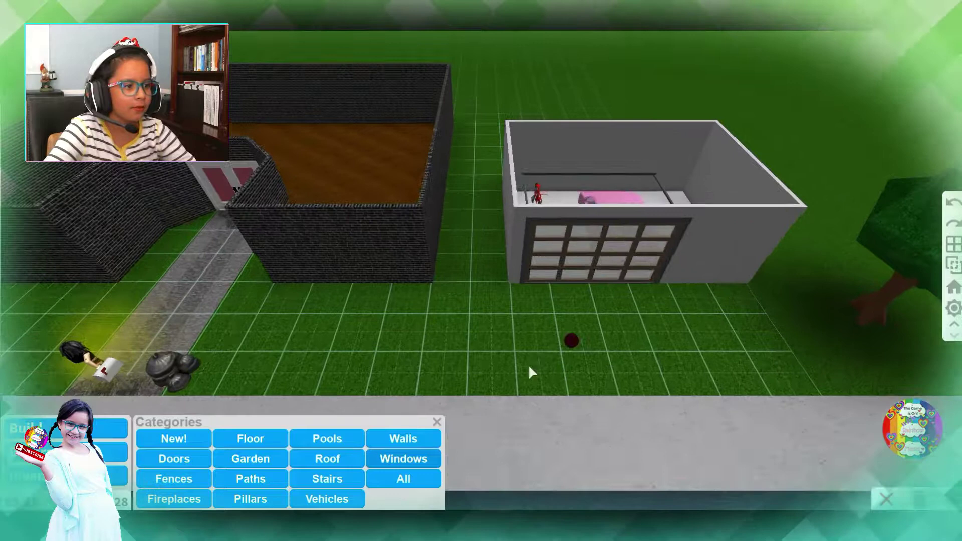
pyautogui.click(617, 251)
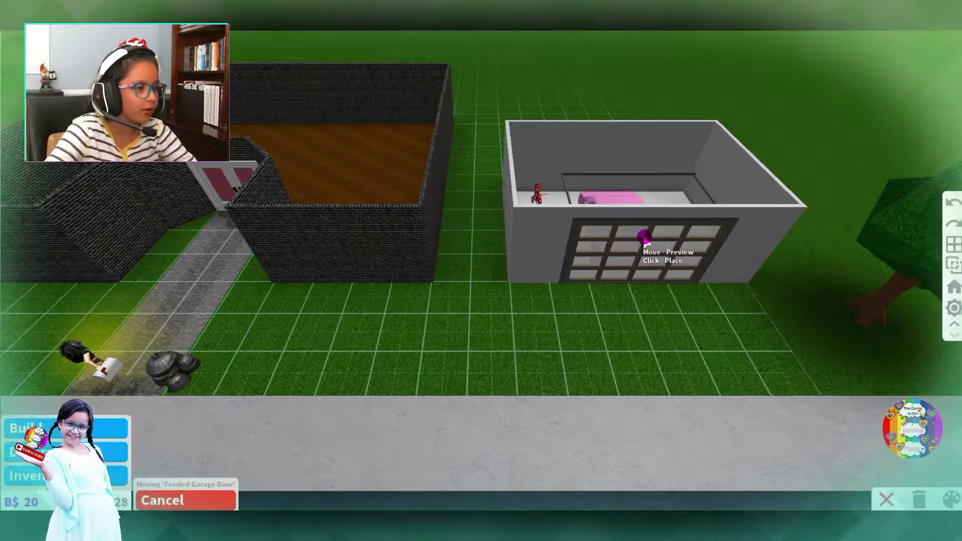
pyautogui.click(648, 238)
pyautogui.press('w')
pyautogui.click(654, 290)
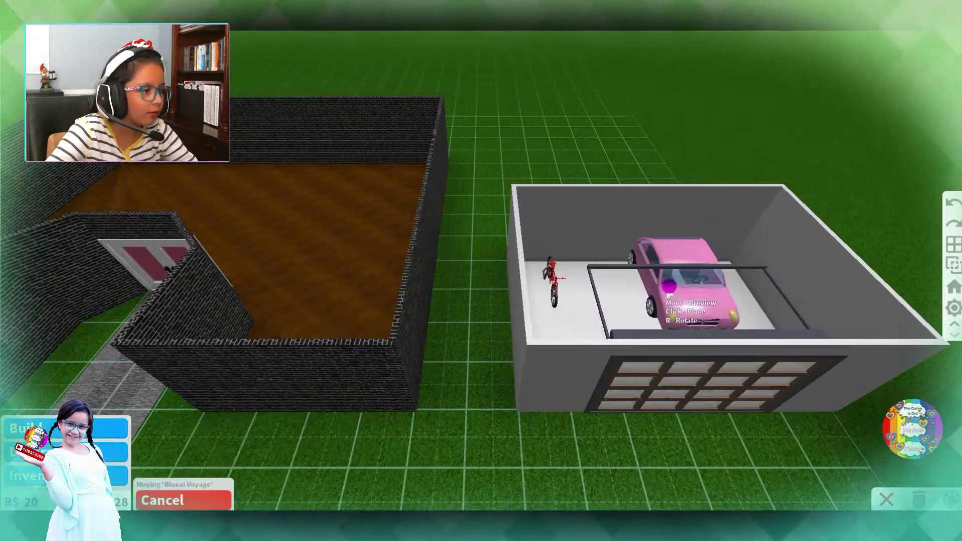
pyautogui.click(689, 319)
pyautogui.click(554, 293)
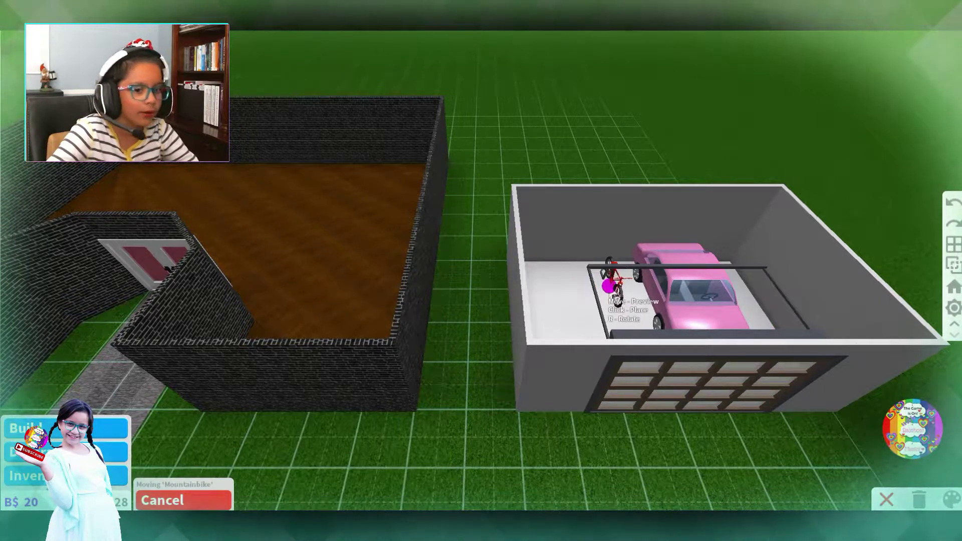
pyautogui.click(611, 284)
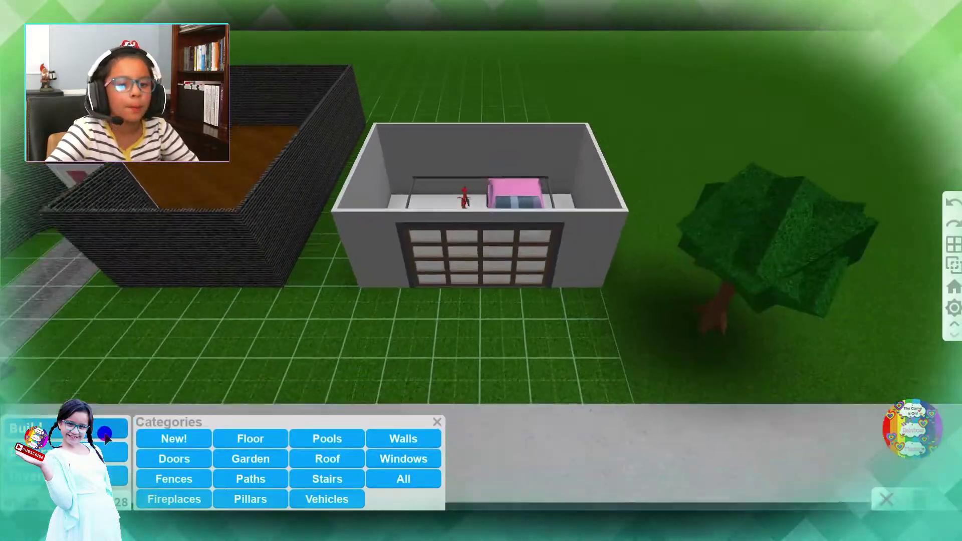
# Browse the Vehicles catalogue, including a moped, zooming out and back in on the garage
pyautogui.click(325, 499)
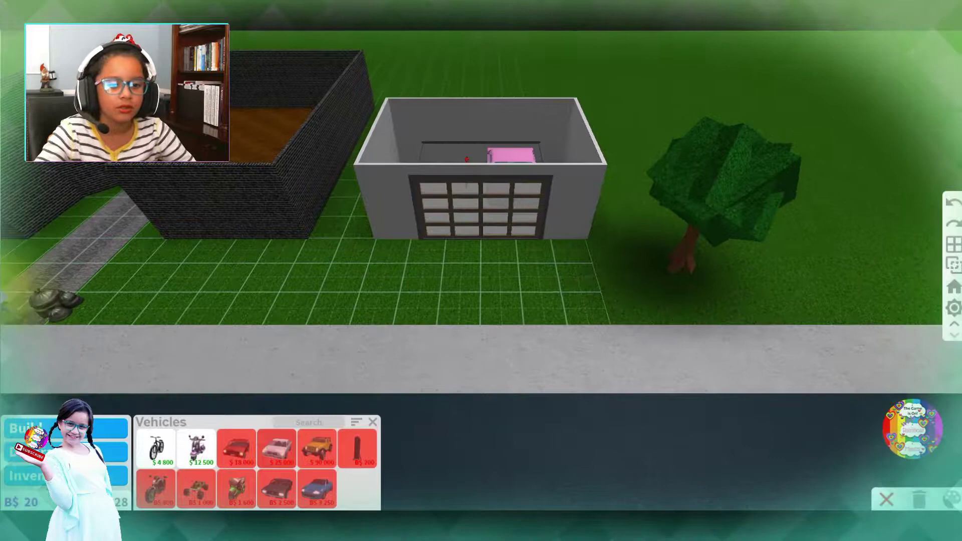
pyautogui.press('s')
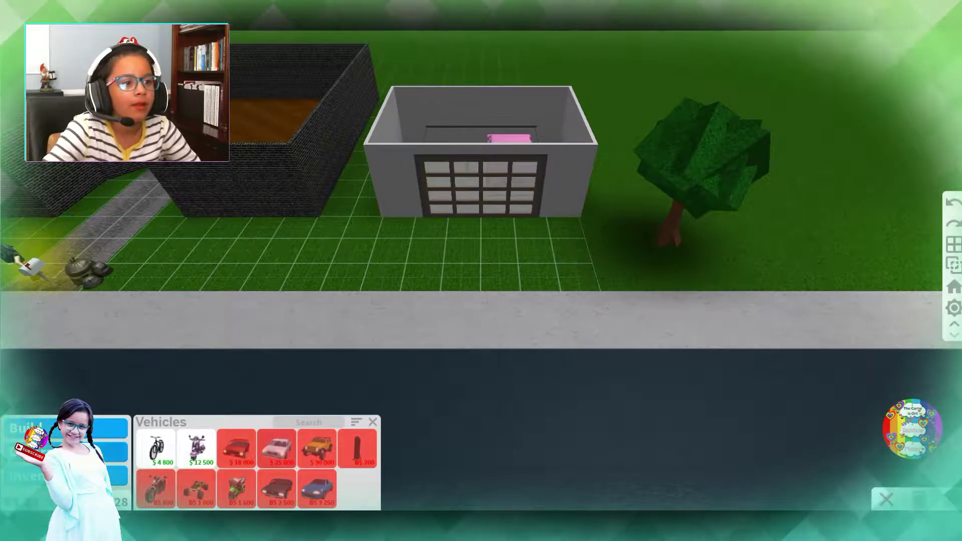
pyautogui.press('w')
# Drag five white path strips from the garage door to the sidewalk, filling the driveway
pyautogui.press('a')
pyautogui.click(113, 428)
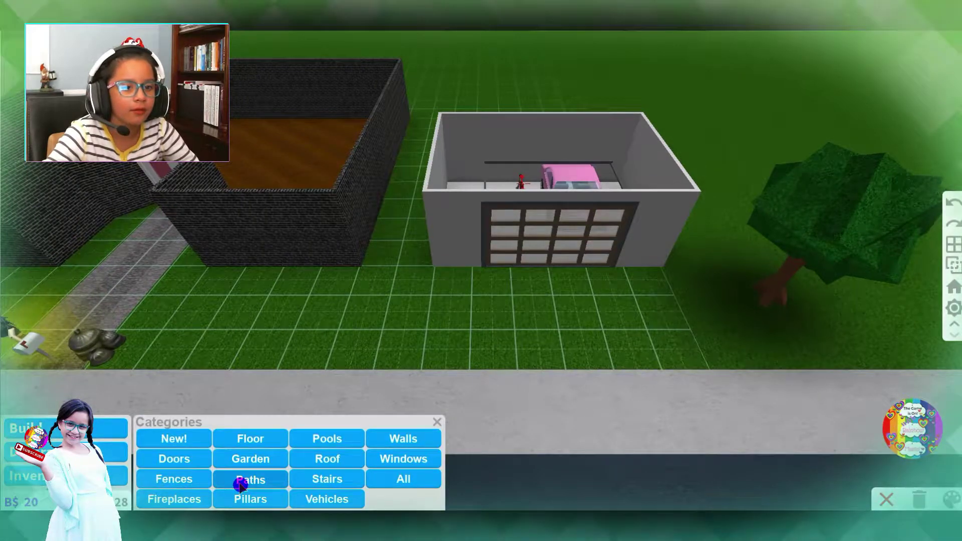
pyautogui.click(239, 486)
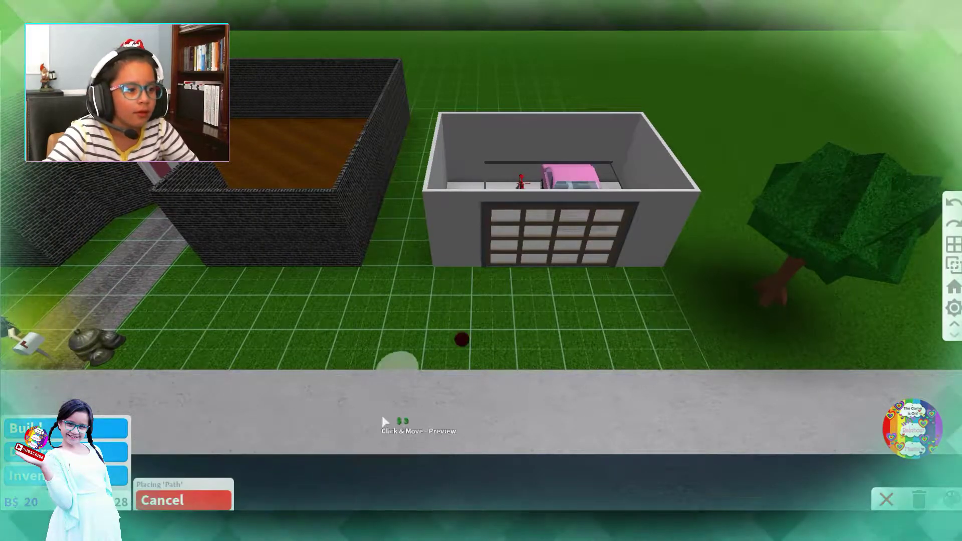
pyautogui.moveTo(488, 267); pyautogui.dragTo(494, 366)
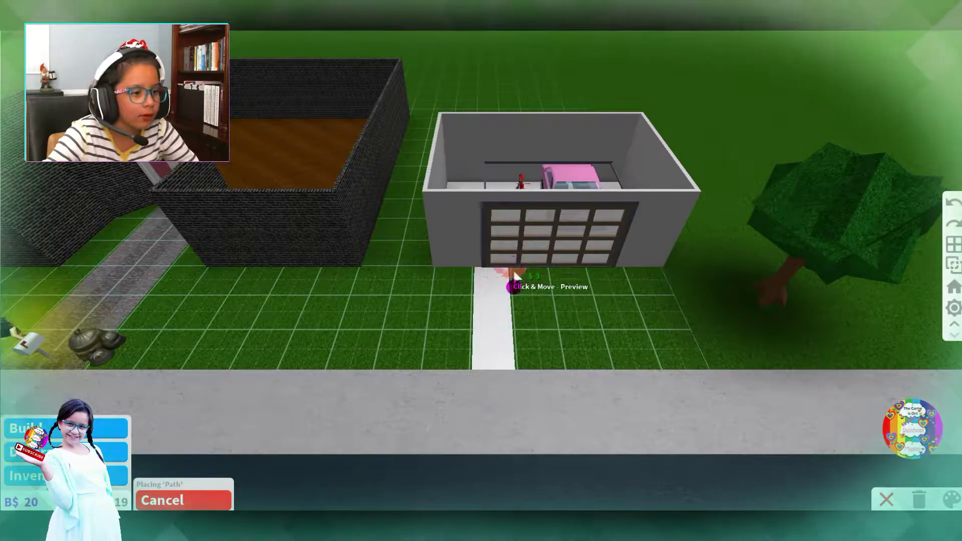
pyautogui.moveTo(516, 277); pyautogui.dragTo(527, 368)
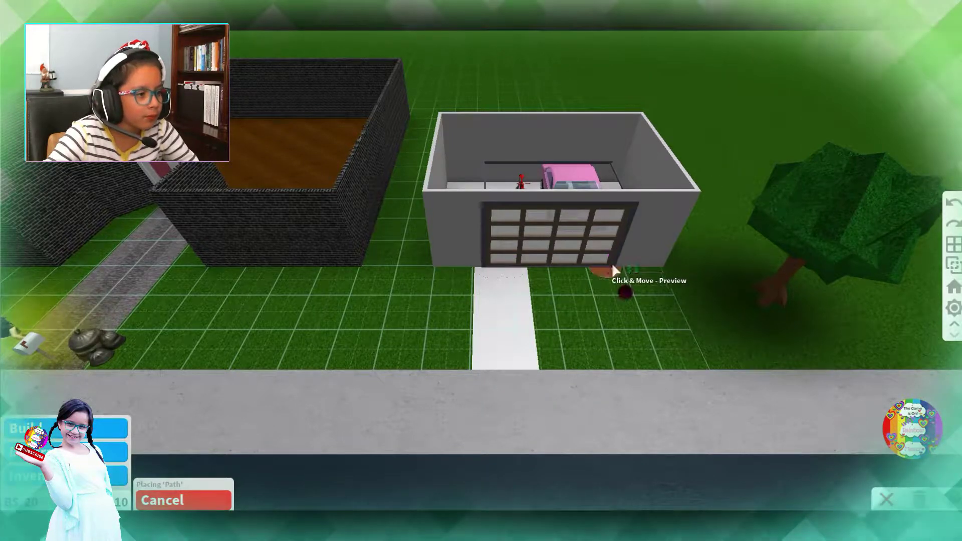
pyautogui.moveTo(615, 270); pyautogui.dragTo(638, 368)
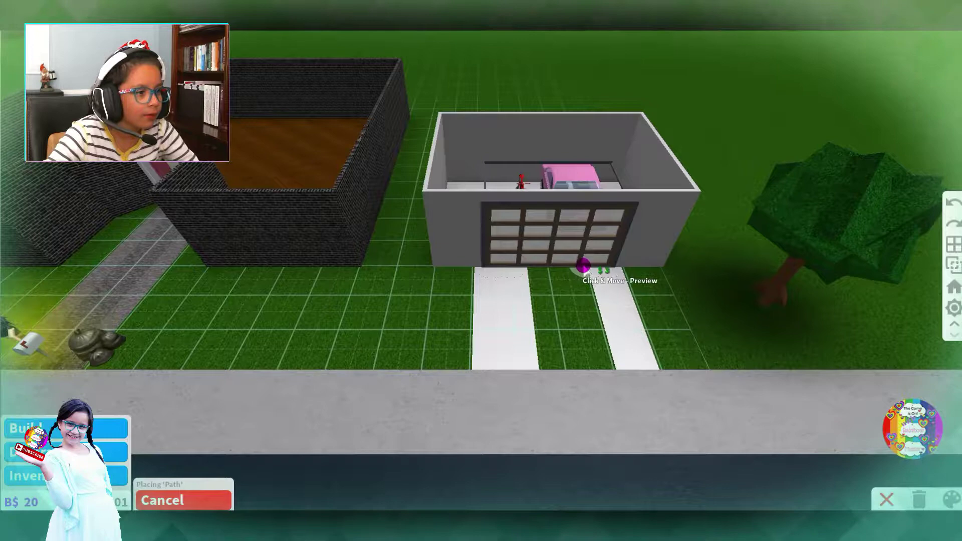
pyautogui.moveTo(611, 373); pyautogui.dragTo(555, 264)
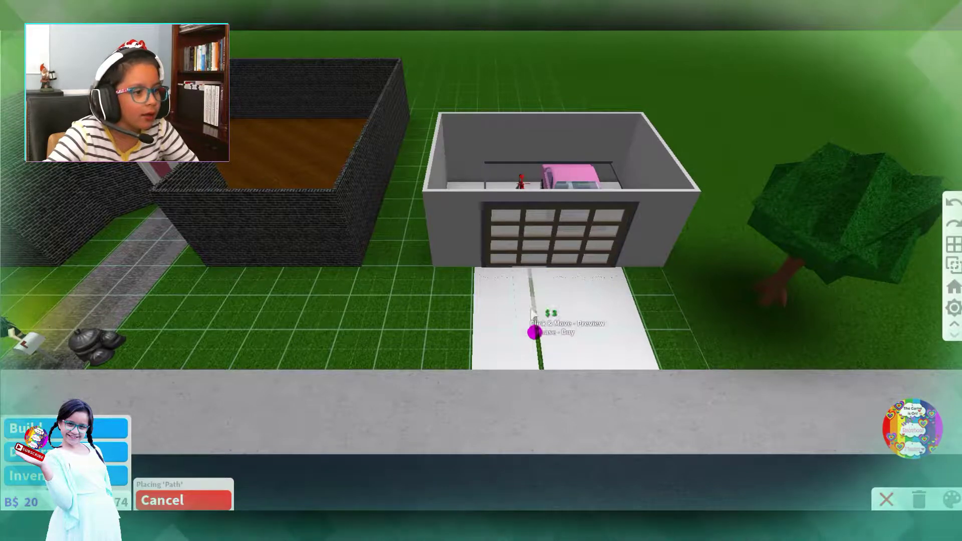
pyautogui.moveTo(543, 377); pyautogui.dragTo(534, 383)
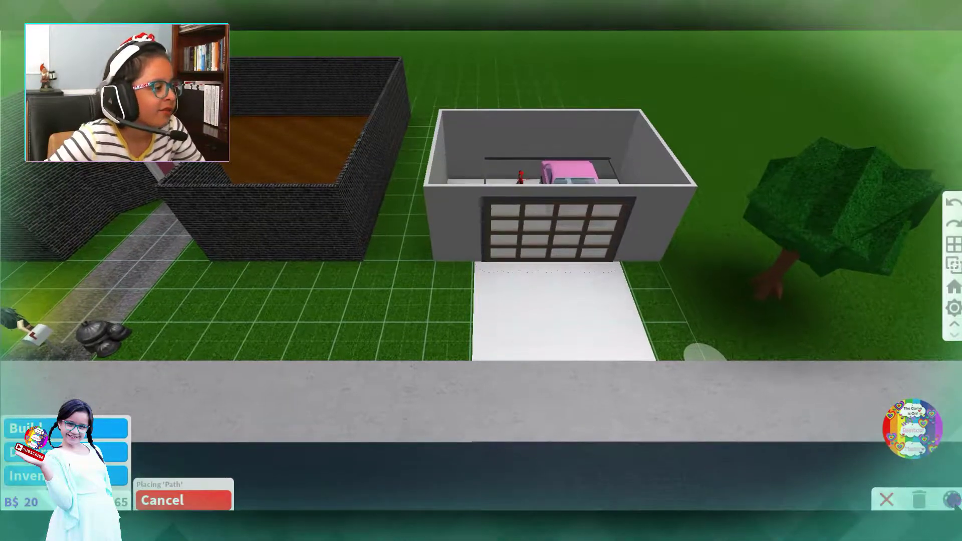
# Paint the first two driveway strips in the dark stone grey finish
pyautogui.click(496, 301)
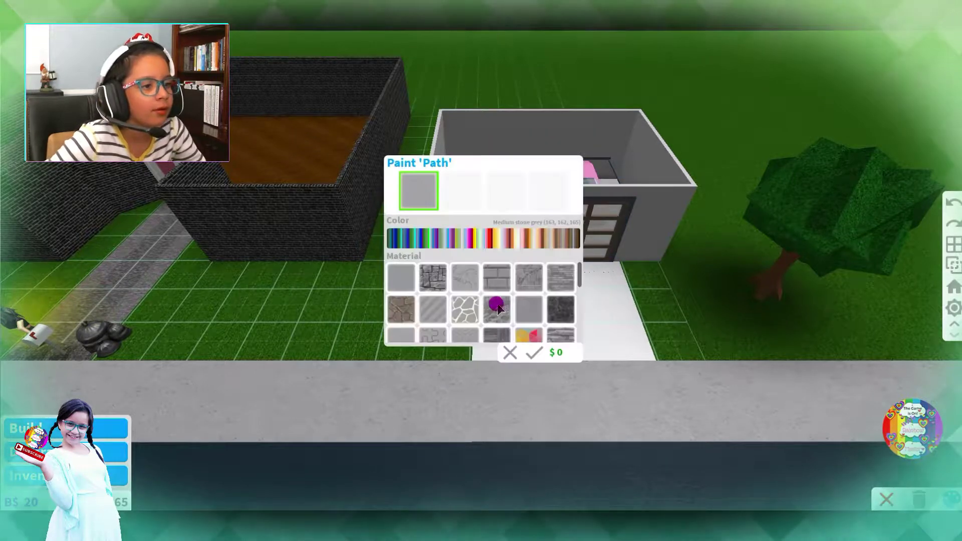
pyautogui.click(135, 280)
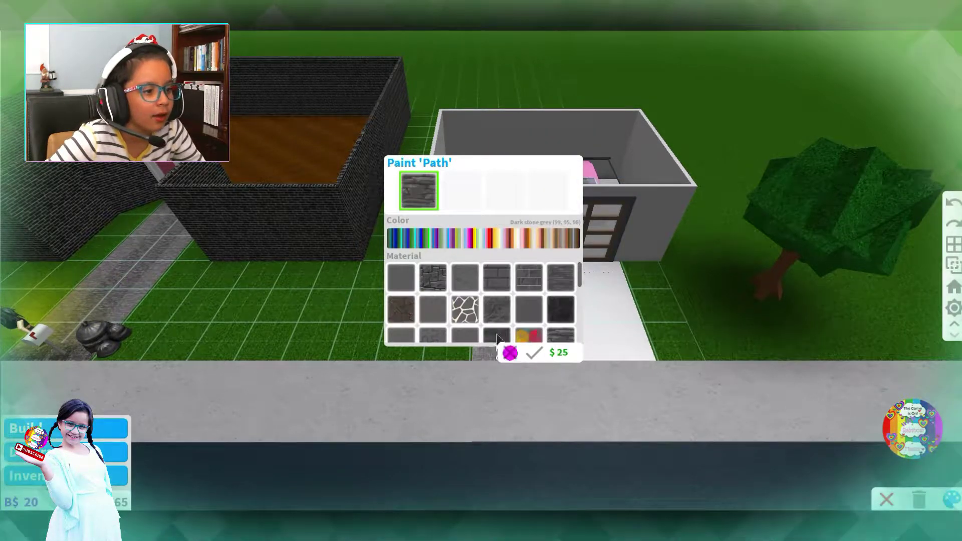
pyautogui.click(535, 355)
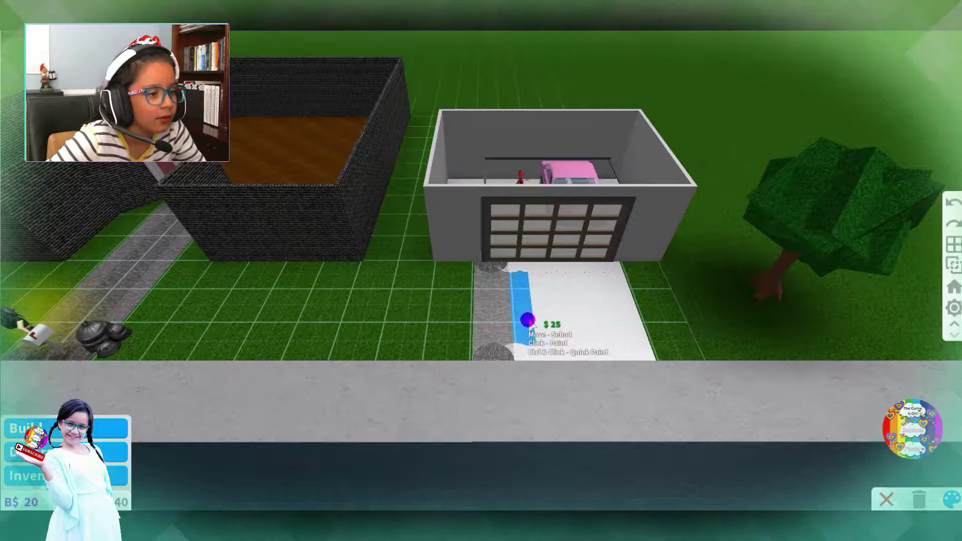
pyautogui.click(527, 321)
pyautogui.click(140, 295)
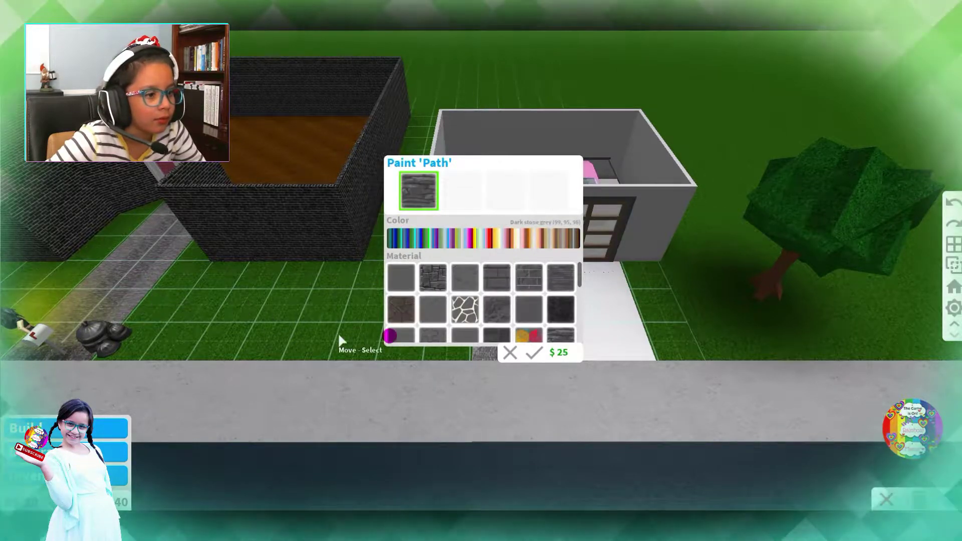
pyautogui.click(534, 352)
pyautogui.click(633, 318)
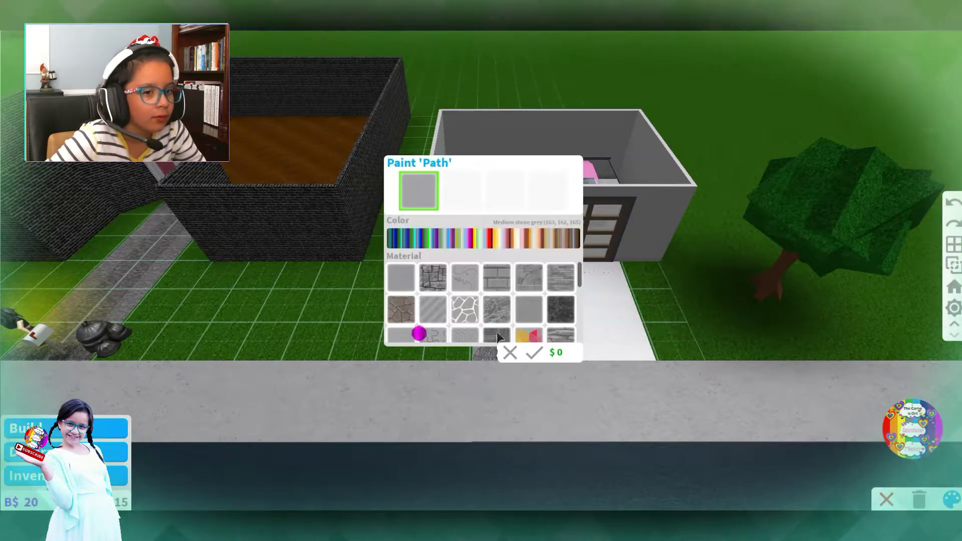
# Repaint the remaining driveway sections dark stone grey, confirming each one
pyautogui.click(131, 275)
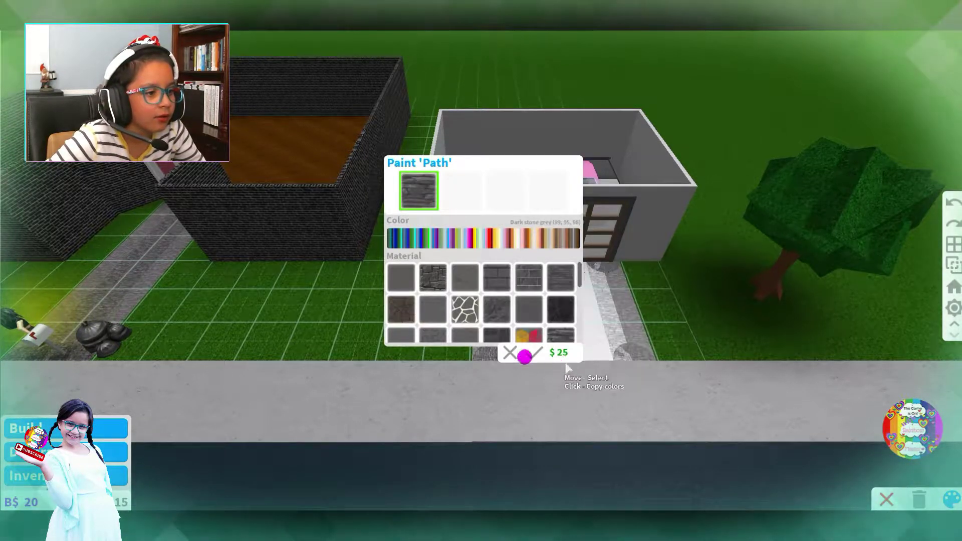
pyautogui.click(533, 353)
pyautogui.click(538, 400)
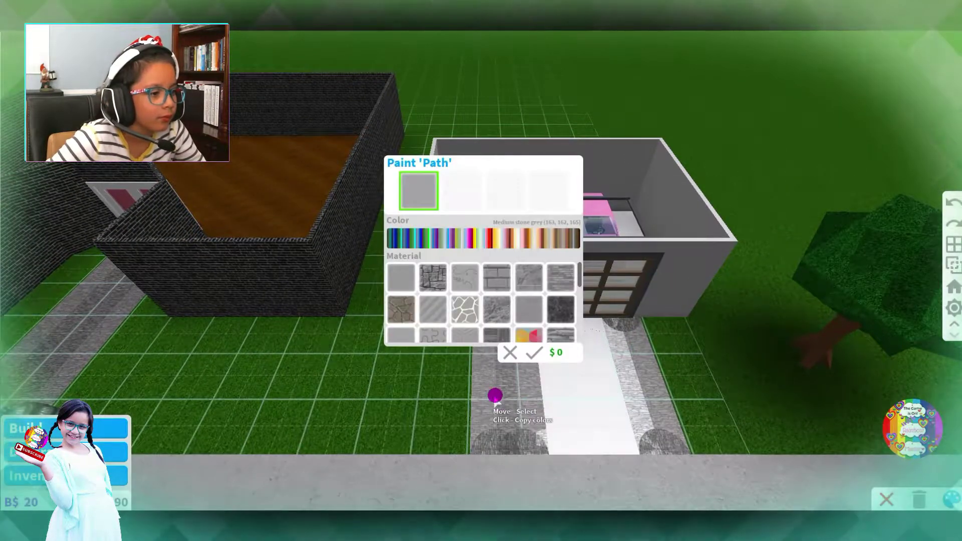
pyautogui.click(533, 351)
pyautogui.click(590, 400)
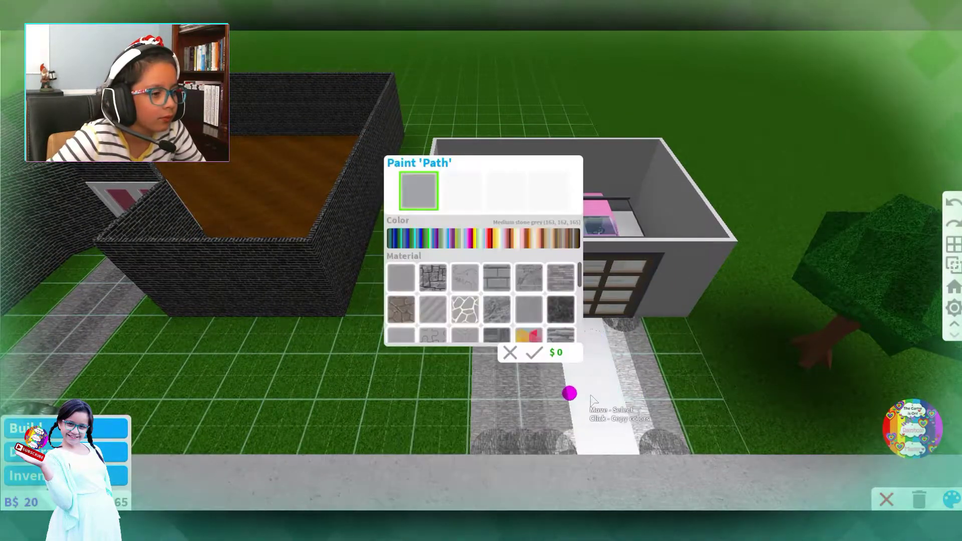
pyautogui.click(518, 375)
pyautogui.click(533, 352)
pyautogui.click(563, 385)
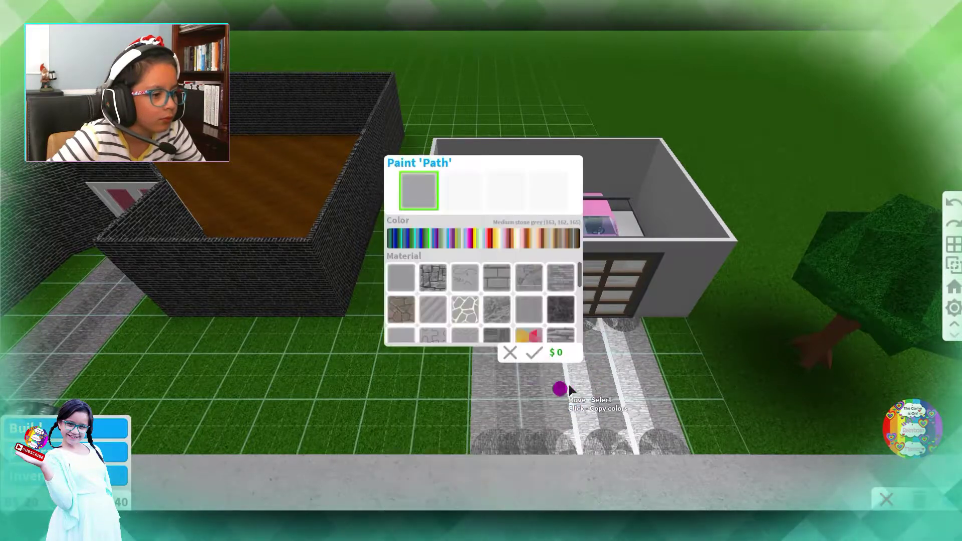
pyautogui.click(533, 352)
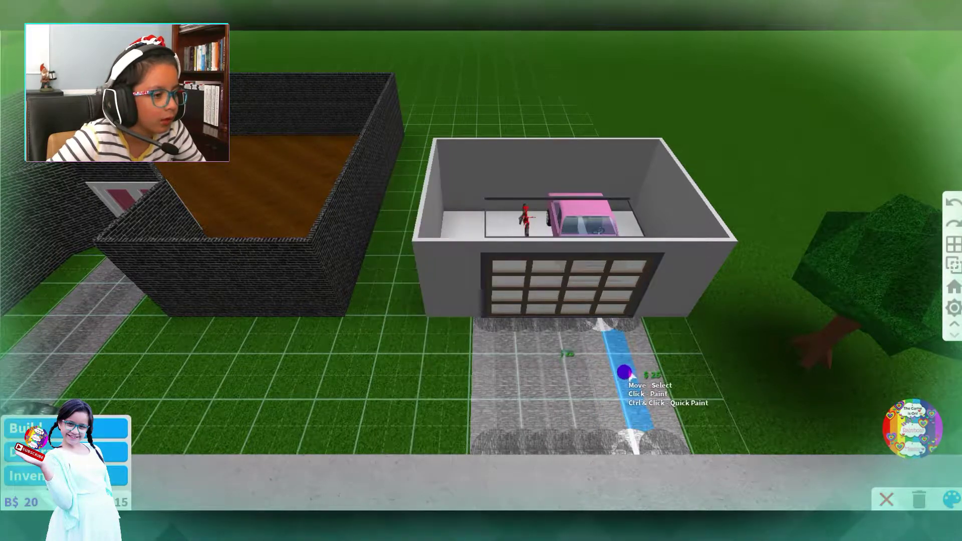
pyautogui.click(624, 376)
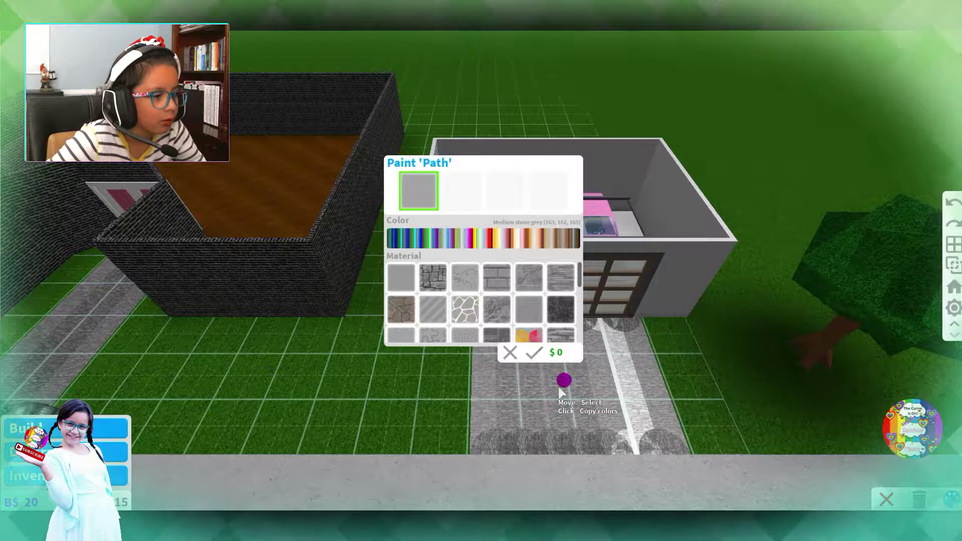
pyautogui.click(560, 391)
pyautogui.click(535, 352)
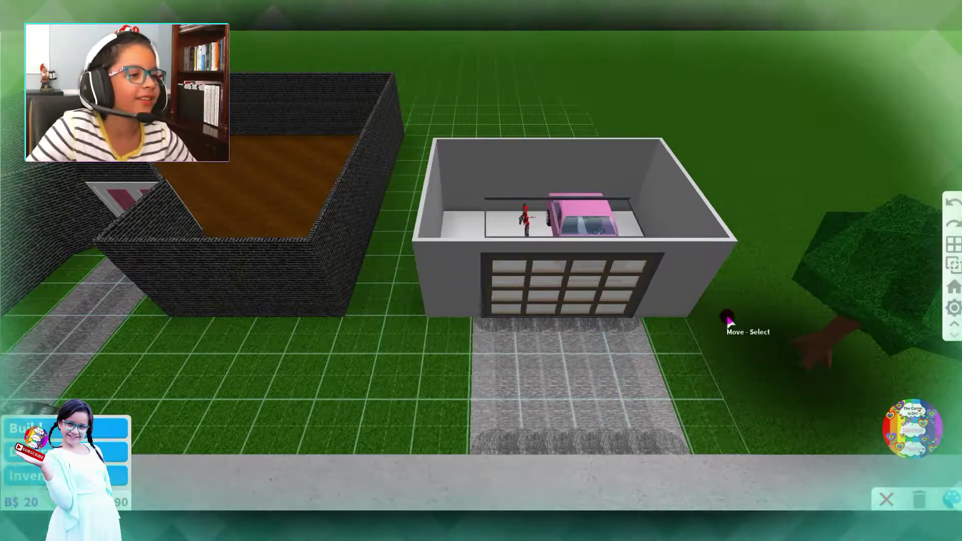
pyautogui.press('a')
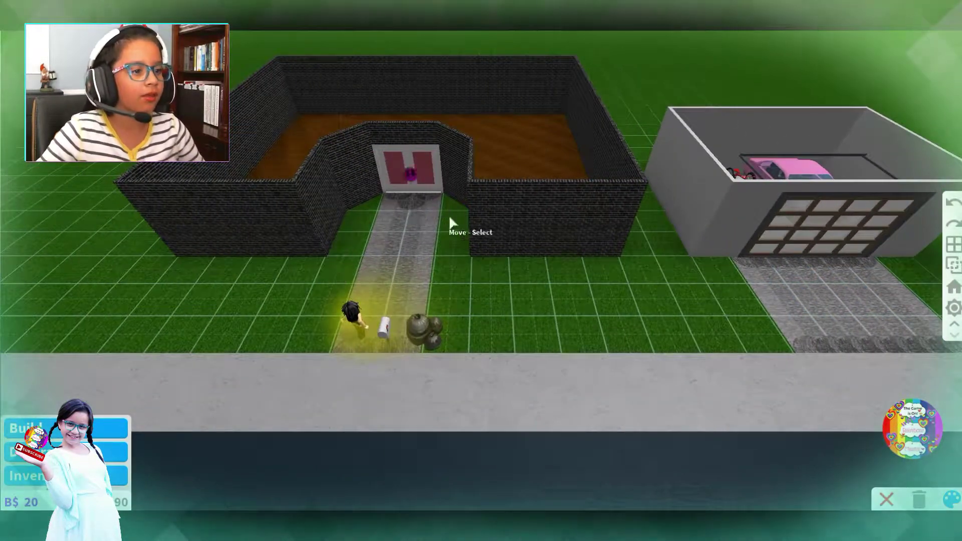
# Place Classic Fence down the front path, along the front lawn and the driveway's right edge
pyautogui.click(103, 426)
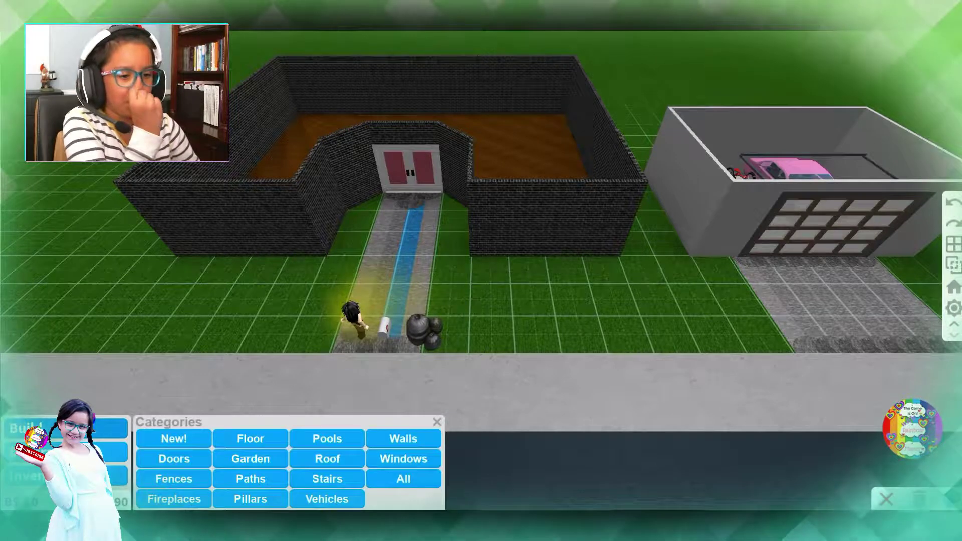
pyautogui.scroll(-1, 166, 440)
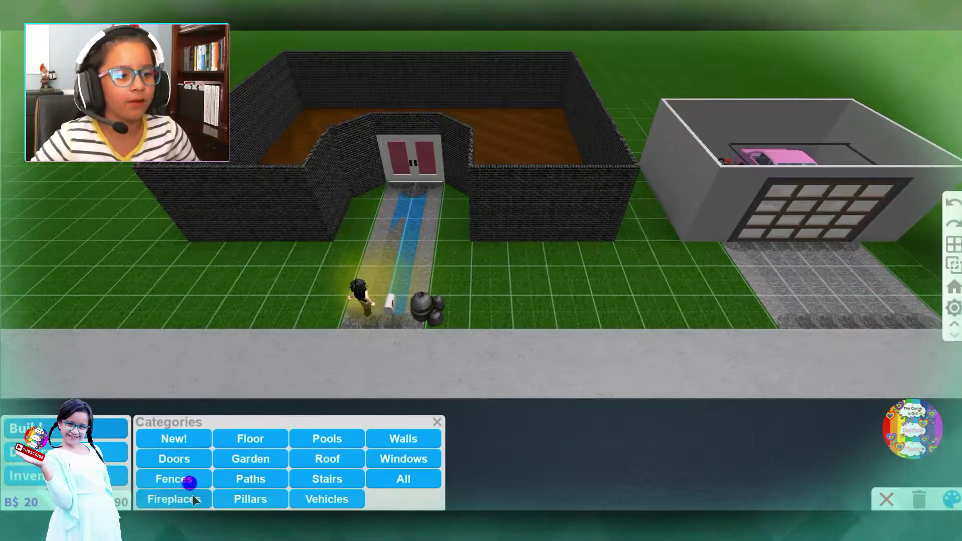
pyautogui.click(190, 481)
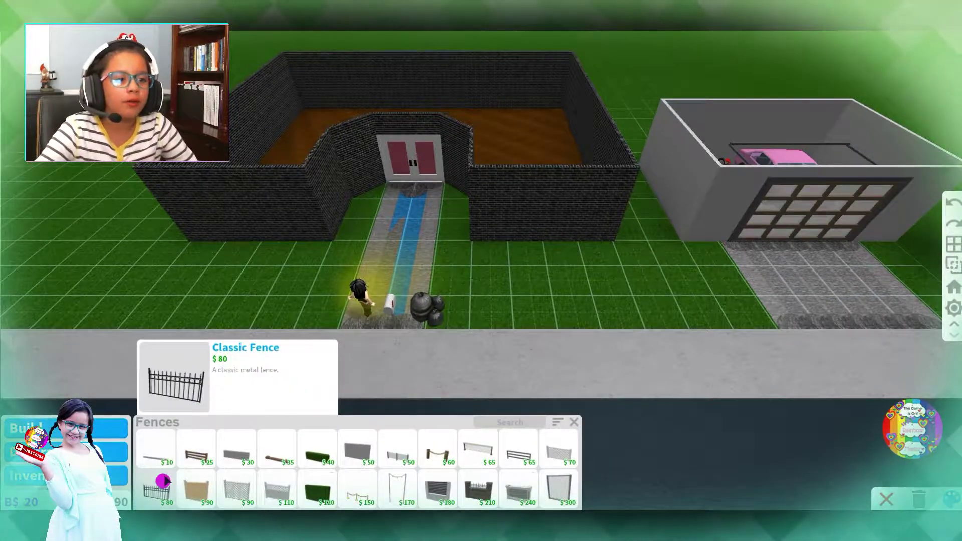
pyautogui.click(157, 489)
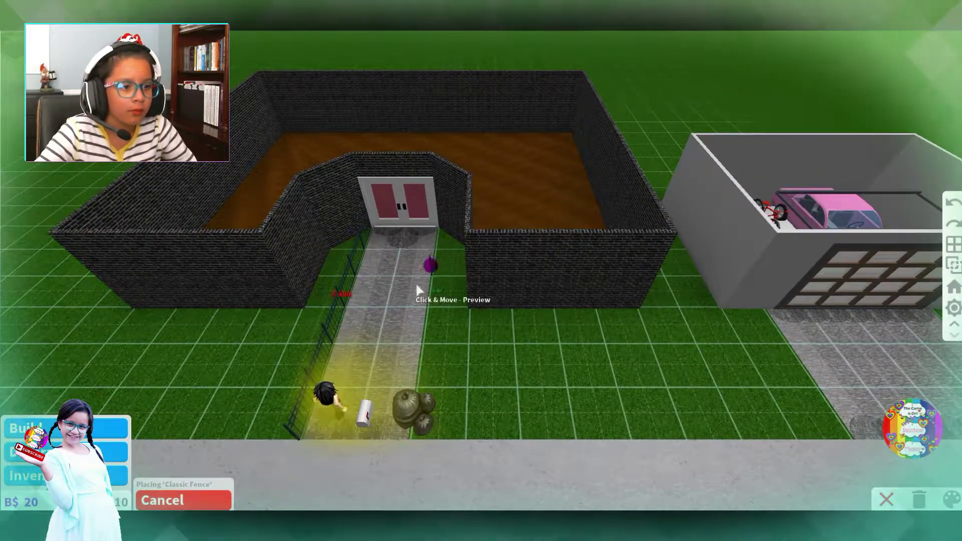
pyautogui.moveTo(440, 237); pyautogui.dragTo(434, 296)
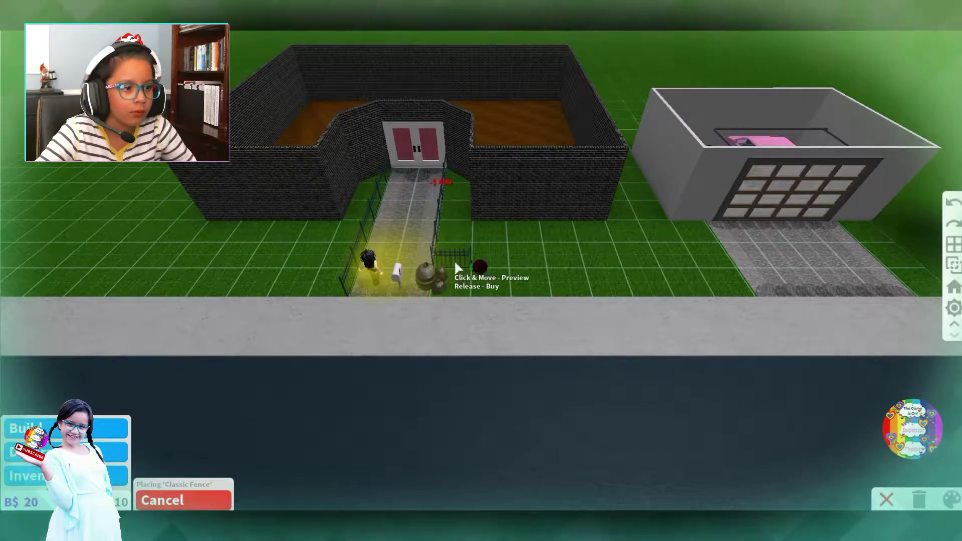
pyautogui.moveTo(456, 267); pyautogui.dragTo(528, 263)
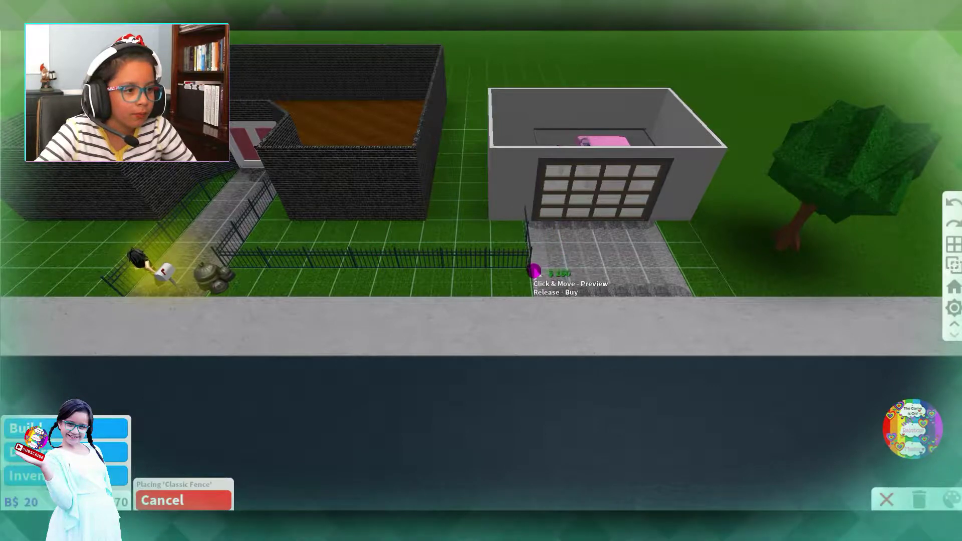
pyautogui.moveTo(539, 292); pyautogui.dragTo(539, 291)
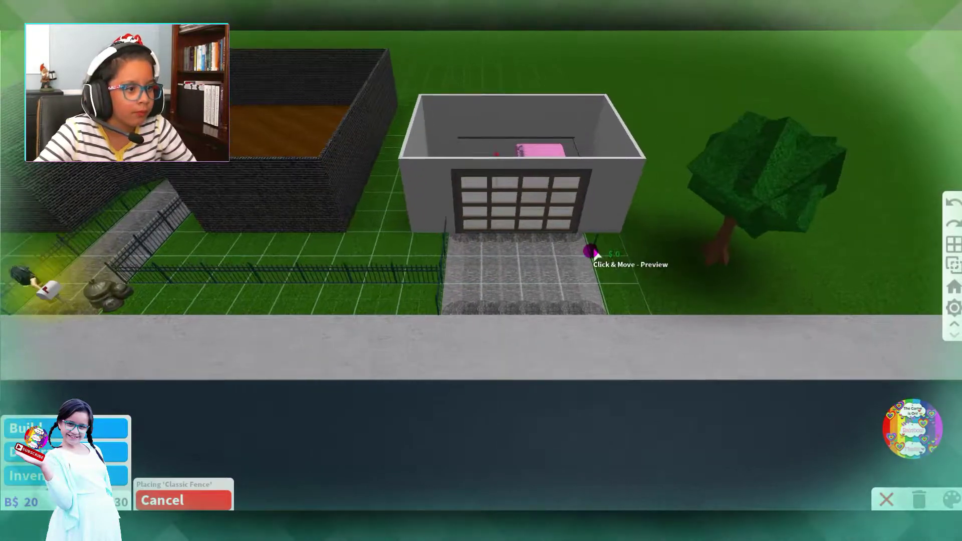
pyautogui.moveTo(597, 245); pyautogui.dragTo(613, 339)
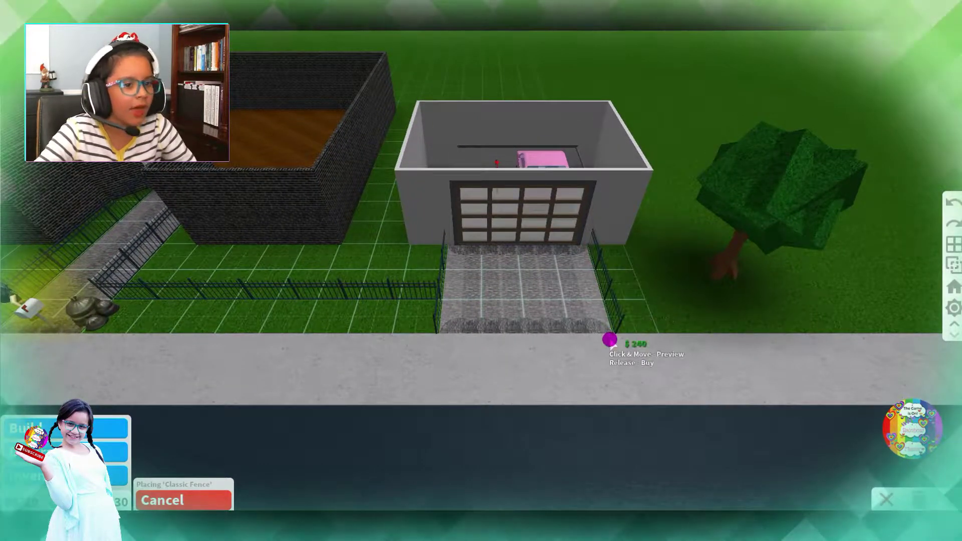
# Stretch the Classic Fence left from the front path across the left lawn
pyautogui.press('a')
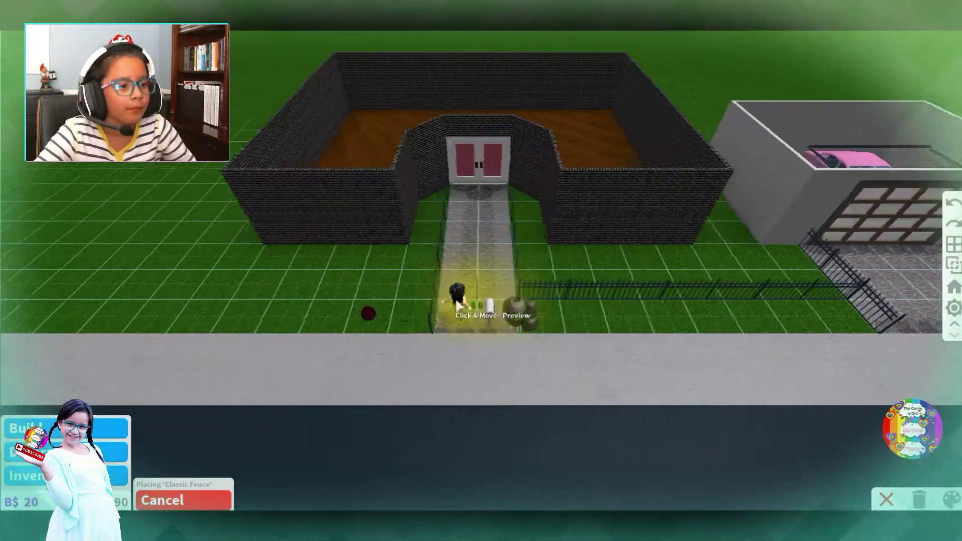
pyautogui.scroll(2, 817, 426)
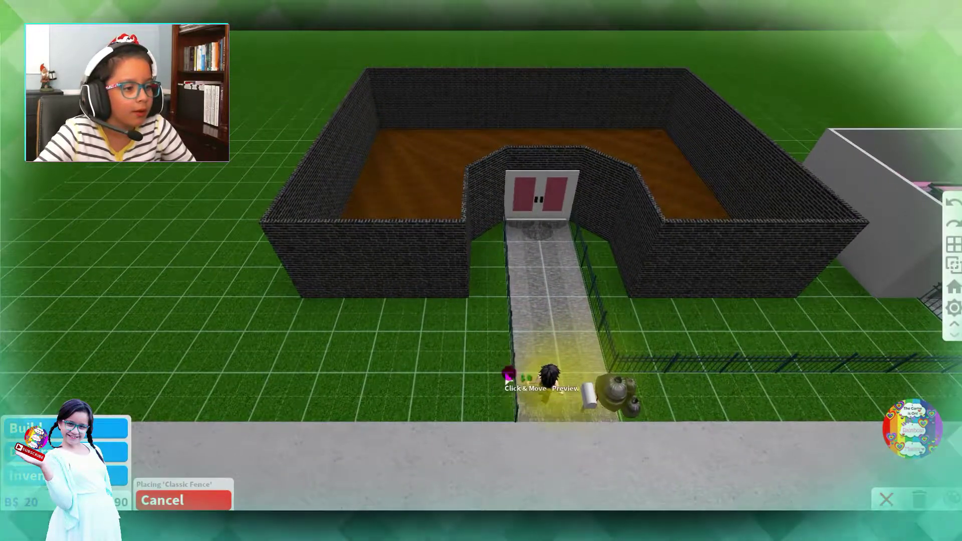
pyautogui.moveTo(509, 373)
pyautogui.mouseDown()
pyautogui.moveTo(363, 359)
pyautogui.moveTo(234, 373)
pyautogui.mouseUp()
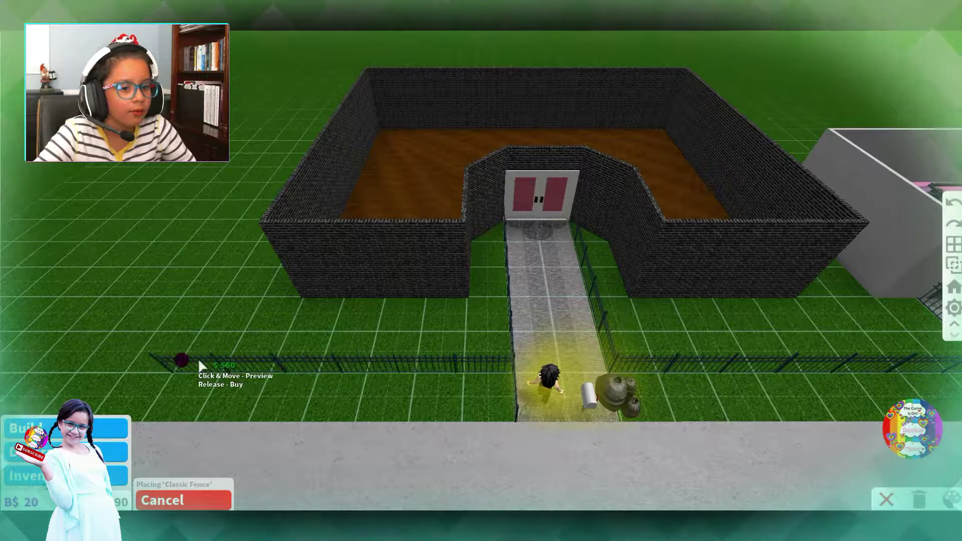
pyautogui.press('a')
pyautogui.moveTo(157, 362); pyautogui.dragTo(317, 372)
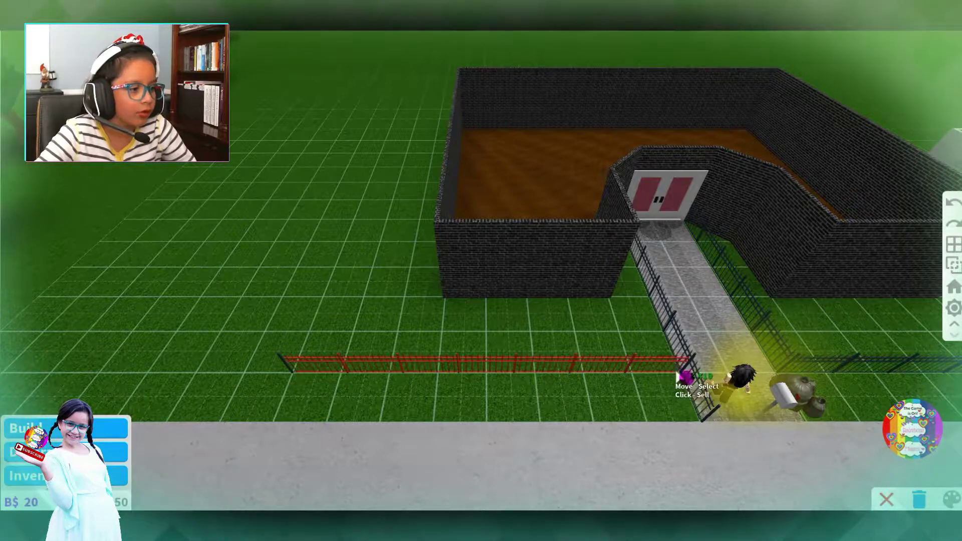
pyautogui.press('d')
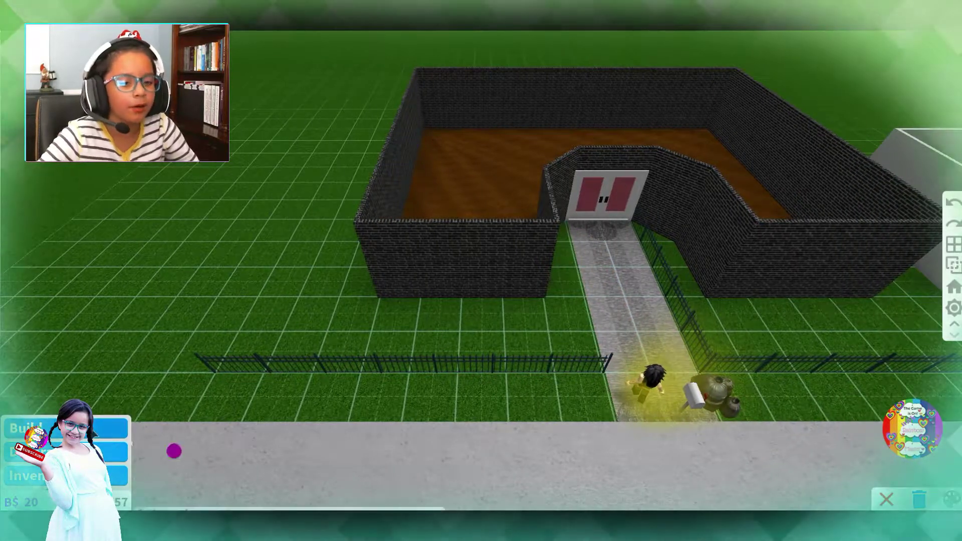
# Run a Classic Fence along the left lawn to the house's back corner
pyautogui.click(200, 476)
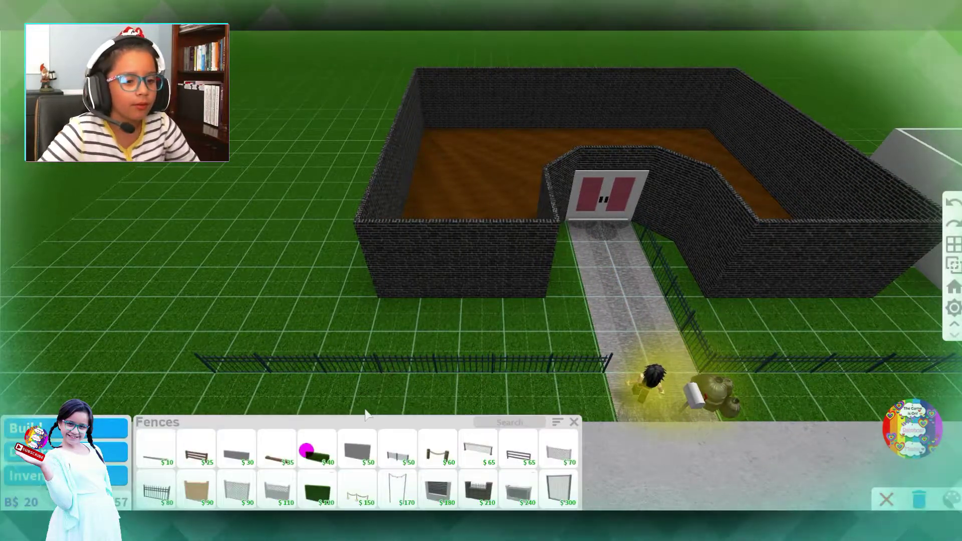
pyautogui.click(154, 492)
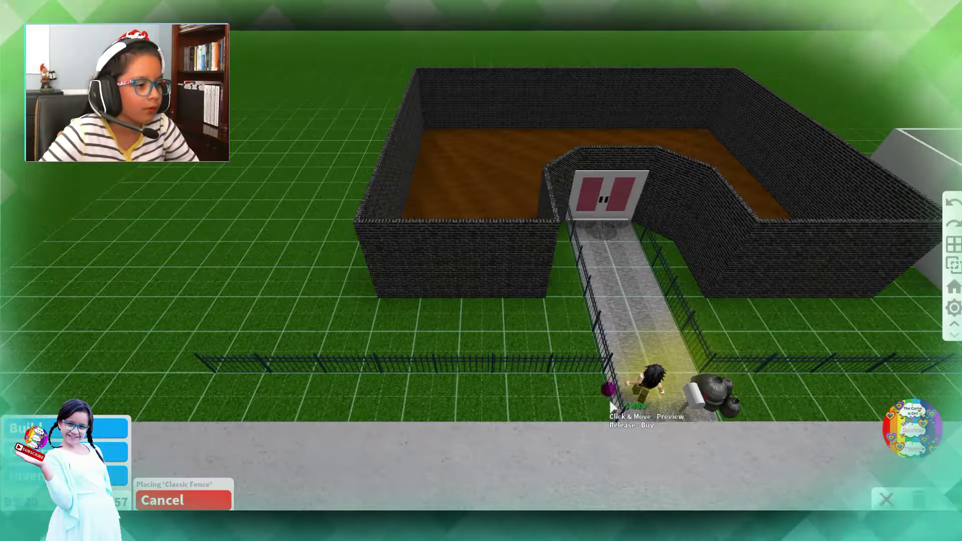
pyautogui.press('a')
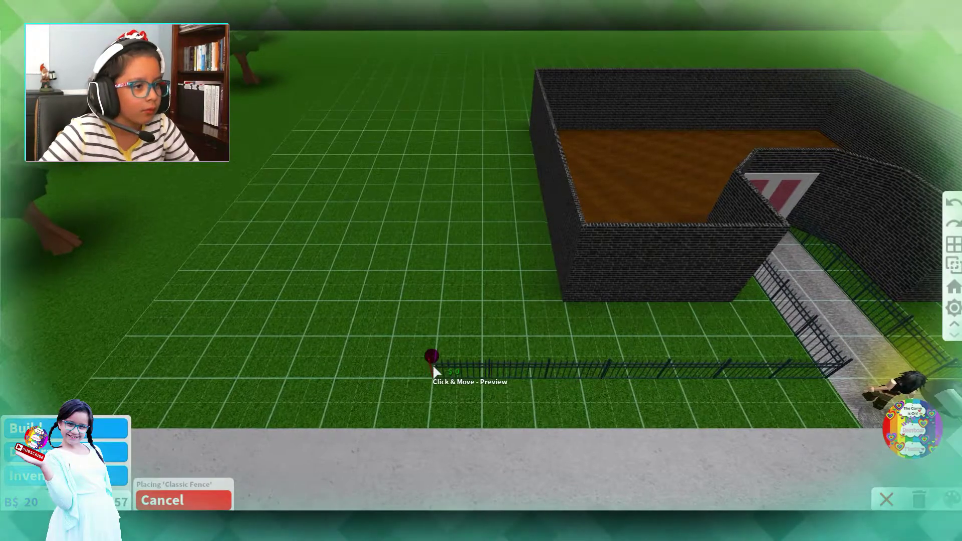
pyautogui.press('w')
pyautogui.moveTo(448, 373)
pyautogui.mouseDown()
pyautogui.moveTo(435, 343)
pyautogui.moveTo(430, 363)
pyautogui.mouseUp()
pyautogui.press('a')
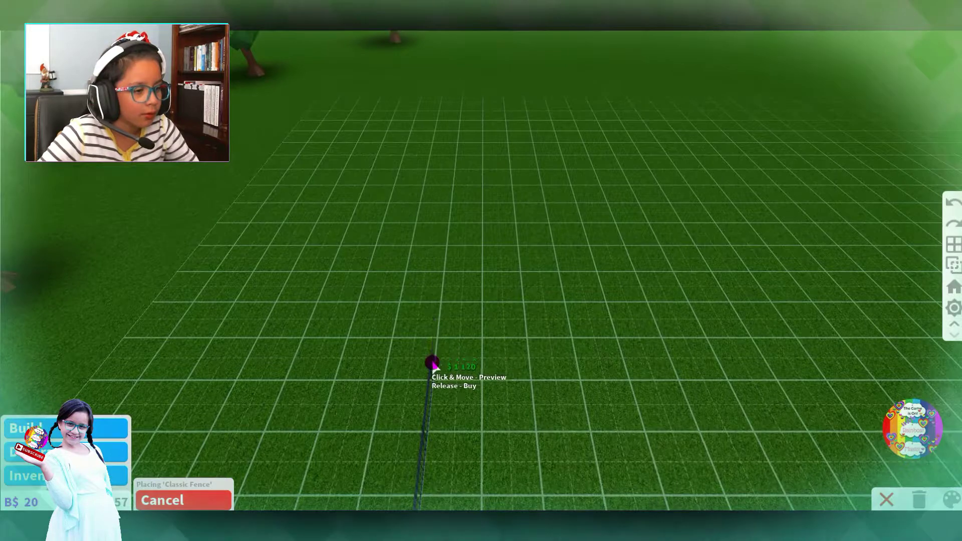
pyautogui.press('d')
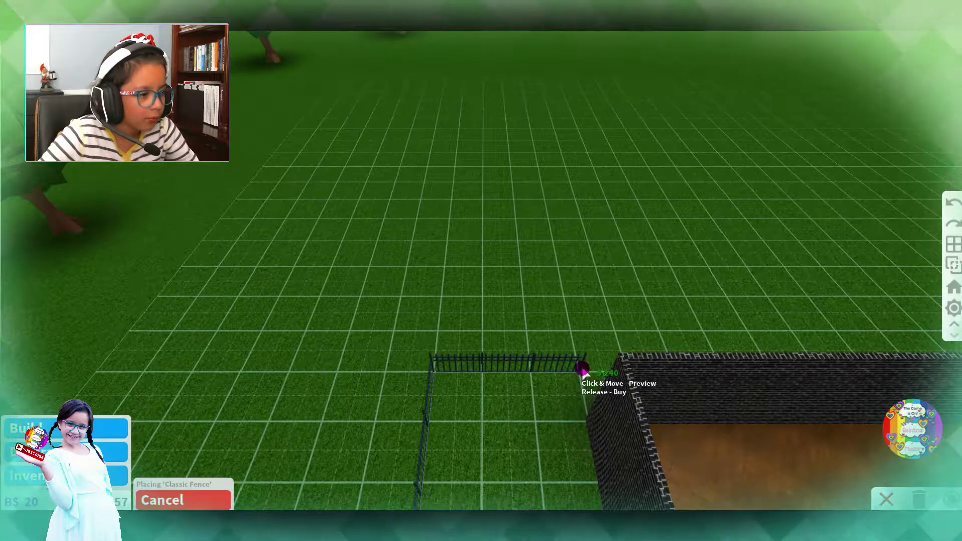
pyautogui.moveTo(584, 370); pyautogui.dragTo(592, 369)
# Fence from the house's back corner toward the garage
pyautogui.press('d')
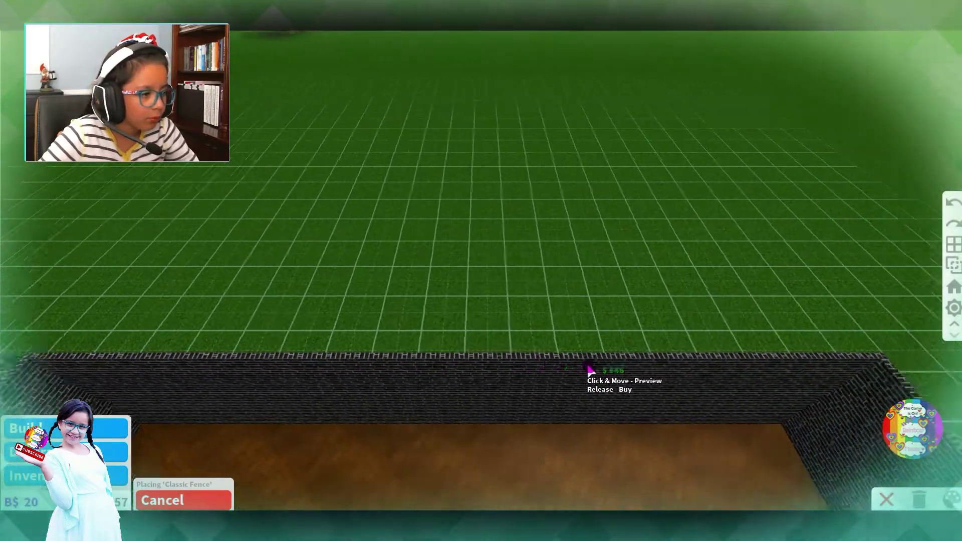
pyautogui.press('d')
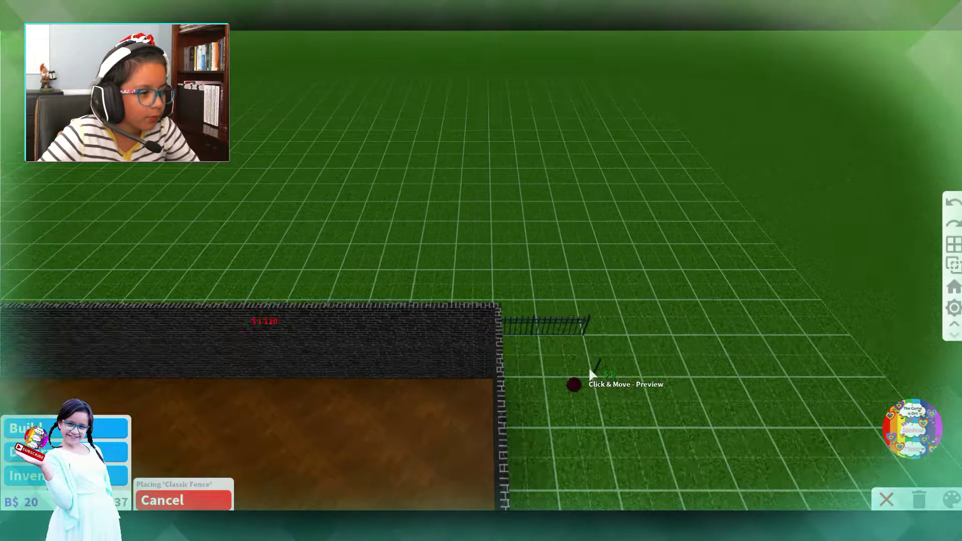
pyautogui.press('s')
pyautogui.press('d')
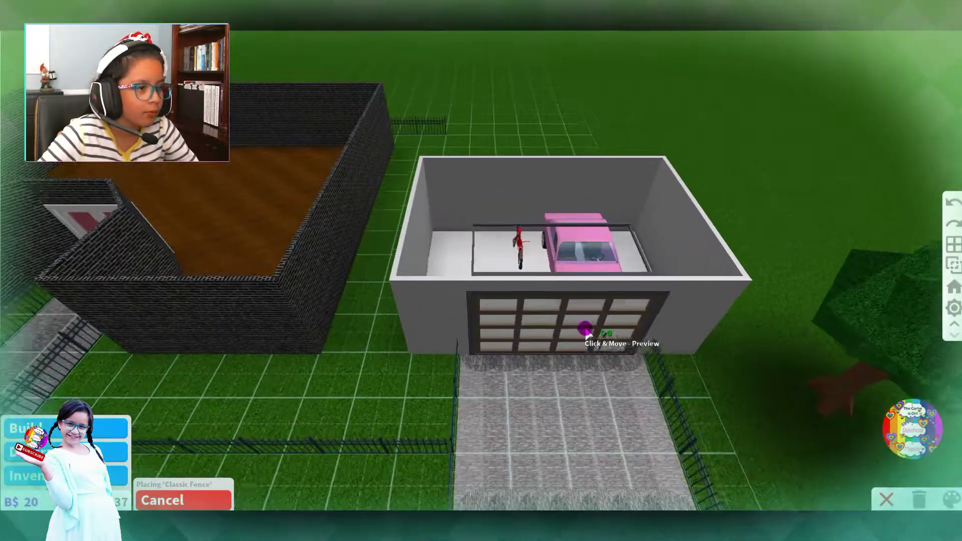
pyautogui.press('w')
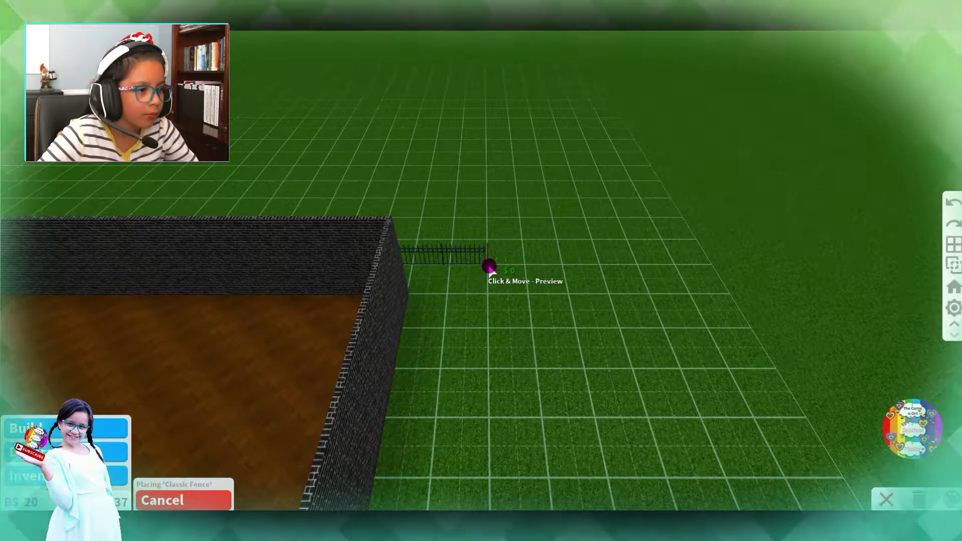
pyautogui.moveTo(489, 270)
pyautogui.mouseDown()
pyautogui.moveTo(521, 261)
pyautogui.moveTo(533, 309)
pyautogui.mouseUp()
pyautogui.press('s')
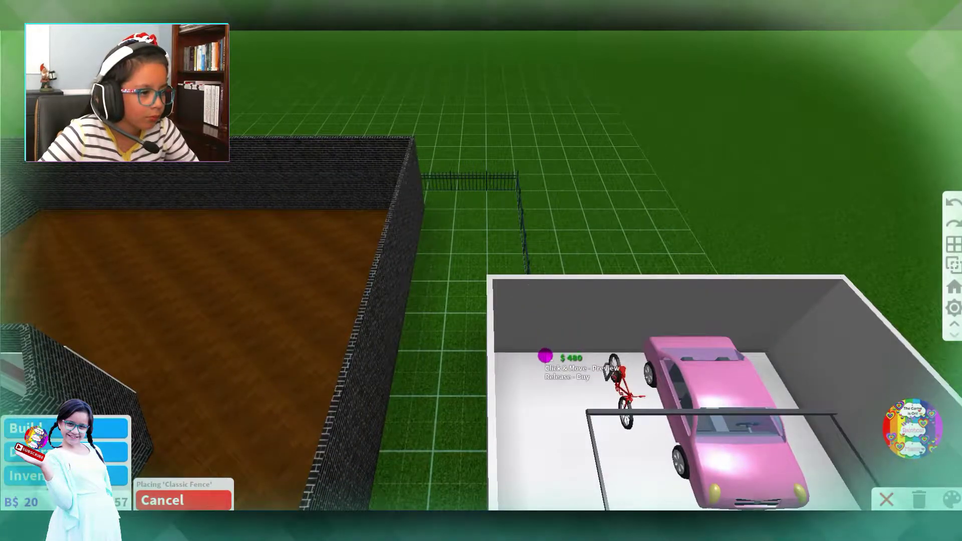
pyautogui.moveTo(545, 361); pyautogui.dragTo(612, 243)
# Orbit around the house to check the new fencing, then stop fence placement
pyautogui.press('Left')
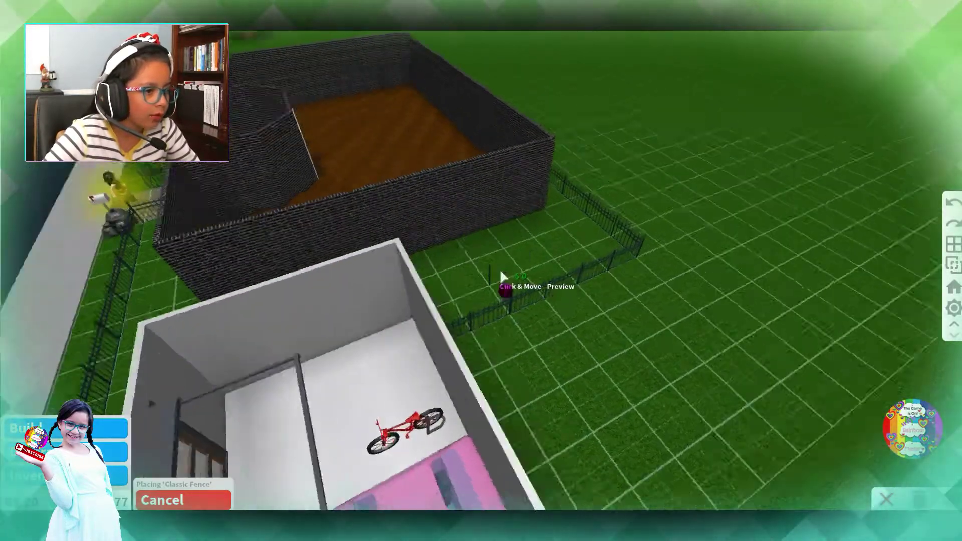
pyautogui.press('w')
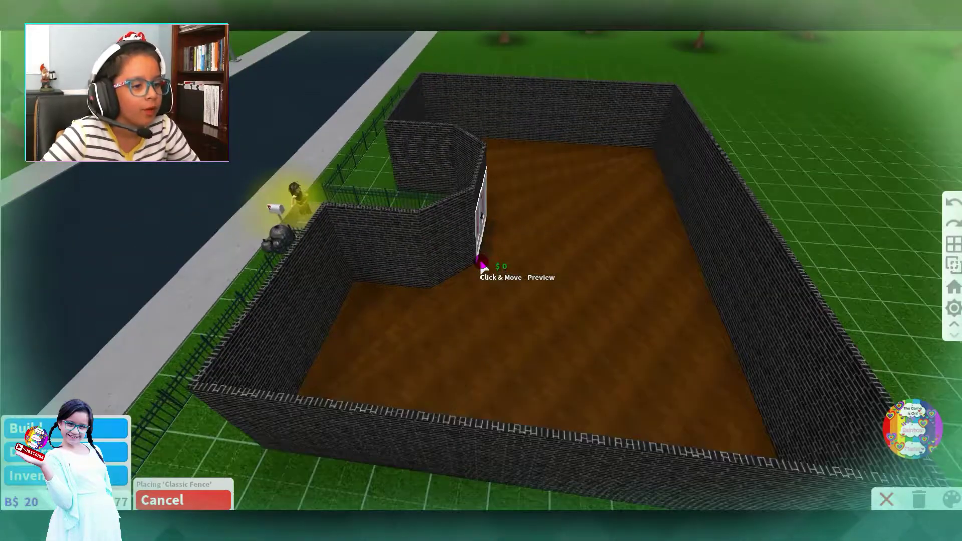
pyautogui.press('s')
pyautogui.press('w')
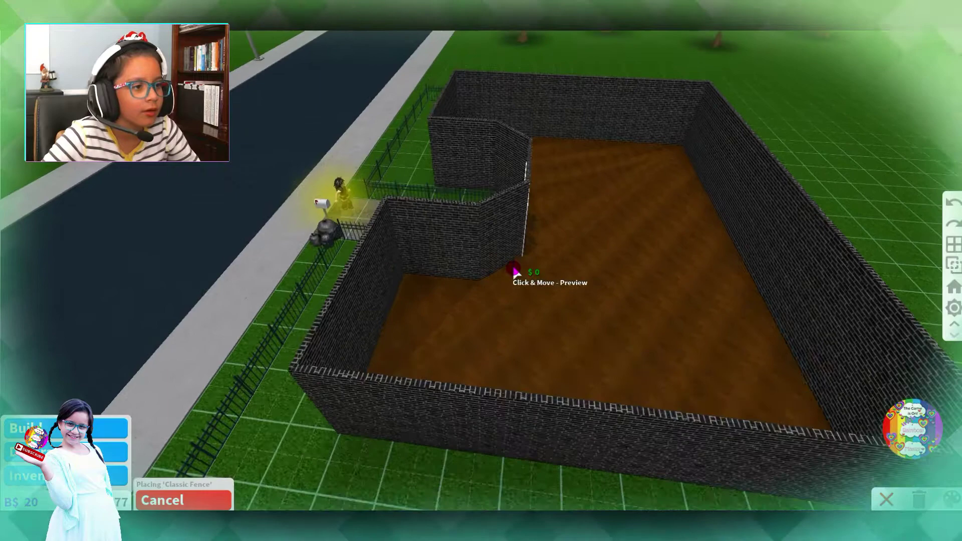
pyautogui.press('Left')
pyautogui.press('w')
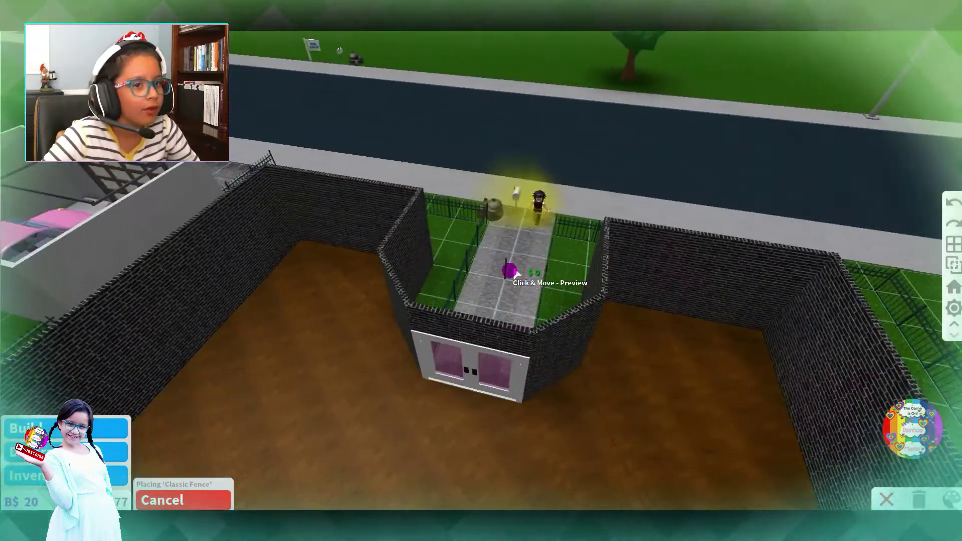
pyautogui.press('Right')
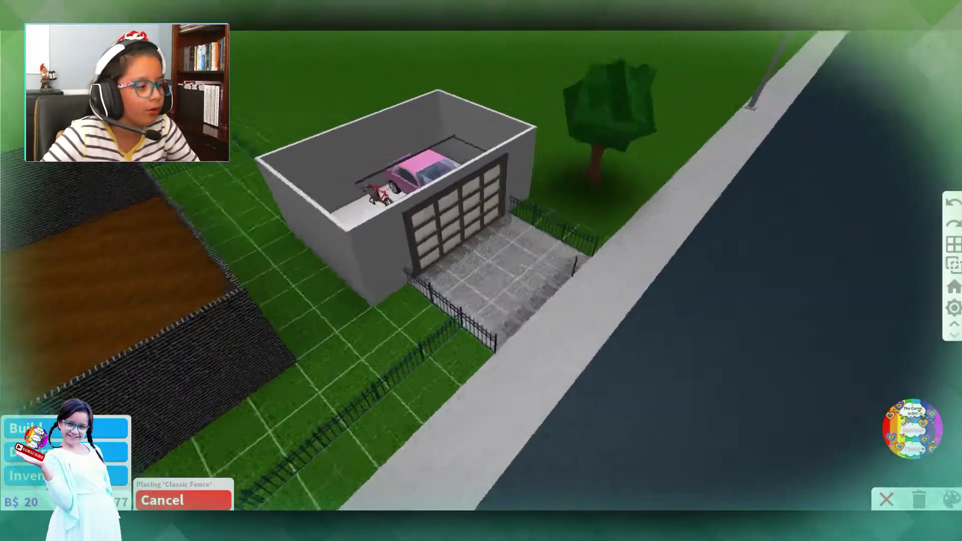
pyautogui.click(502, 364)
# Paint the first garage wall and the back wall in really black brick
pyautogui.press('Left')
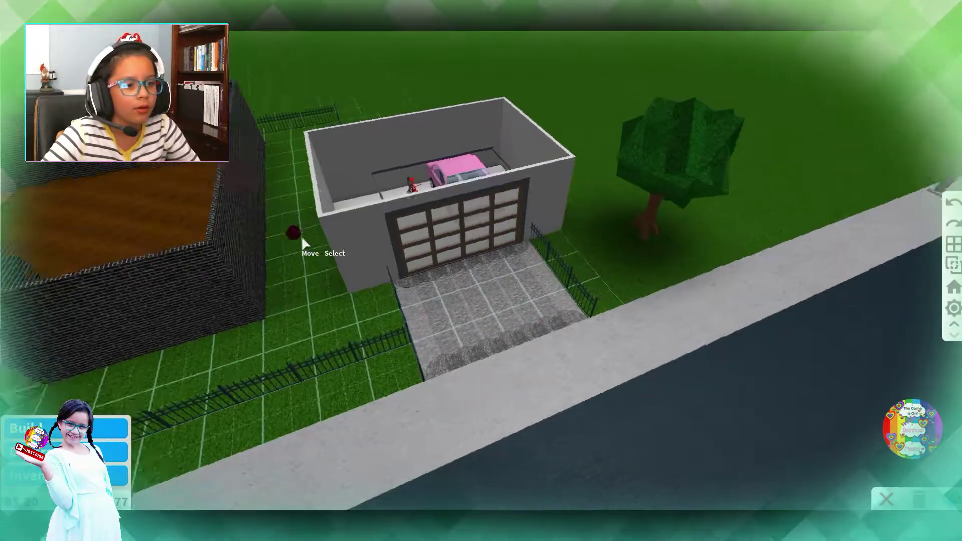
pyautogui.click(380, 206)
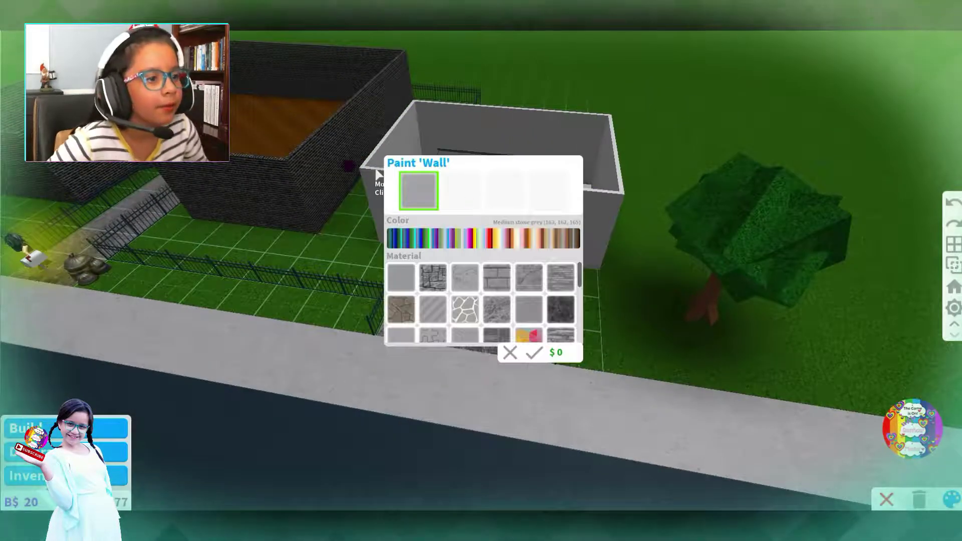
pyautogui.click(349, 174)
pyautogui.click(543, 352)
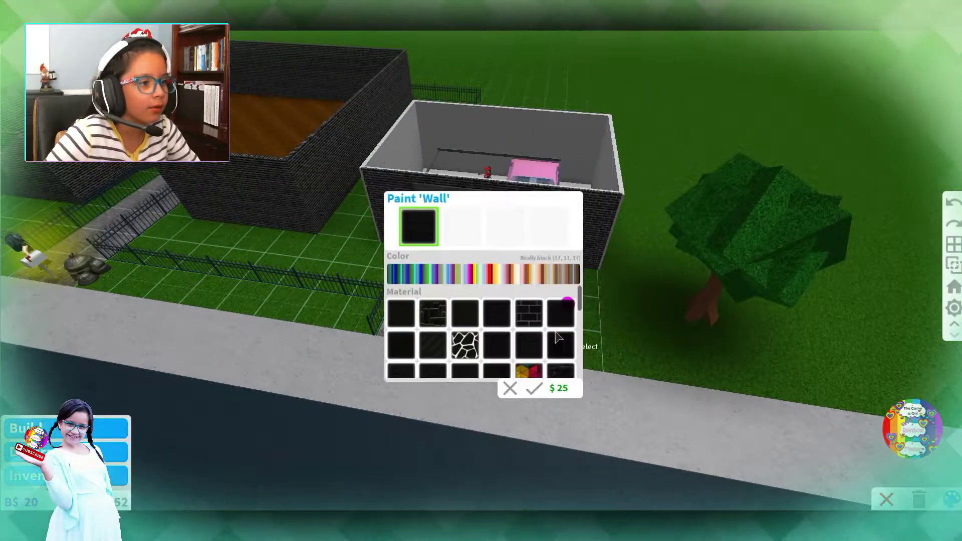
pyautogui.click(602, 298)
pyautogui.click(604, 293)
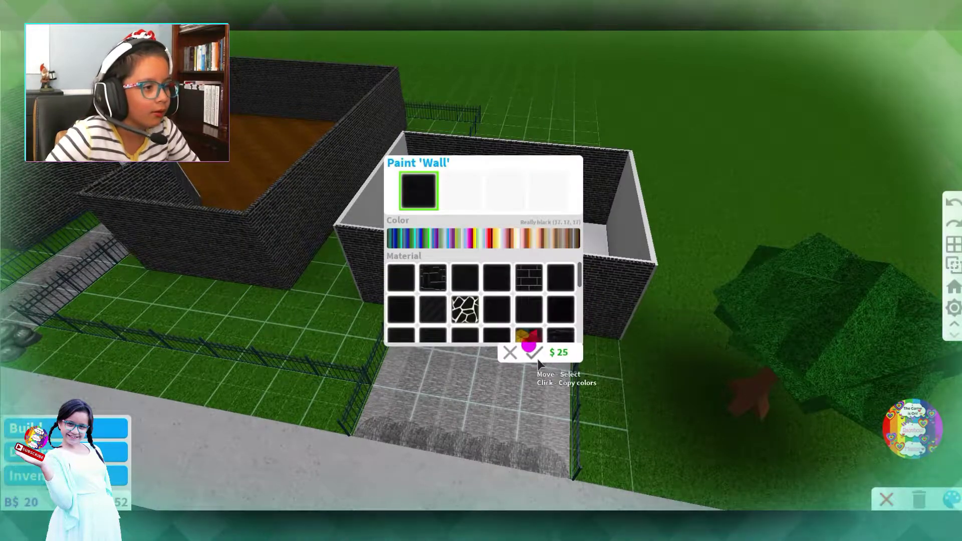
pyautogui.click(531, 352)
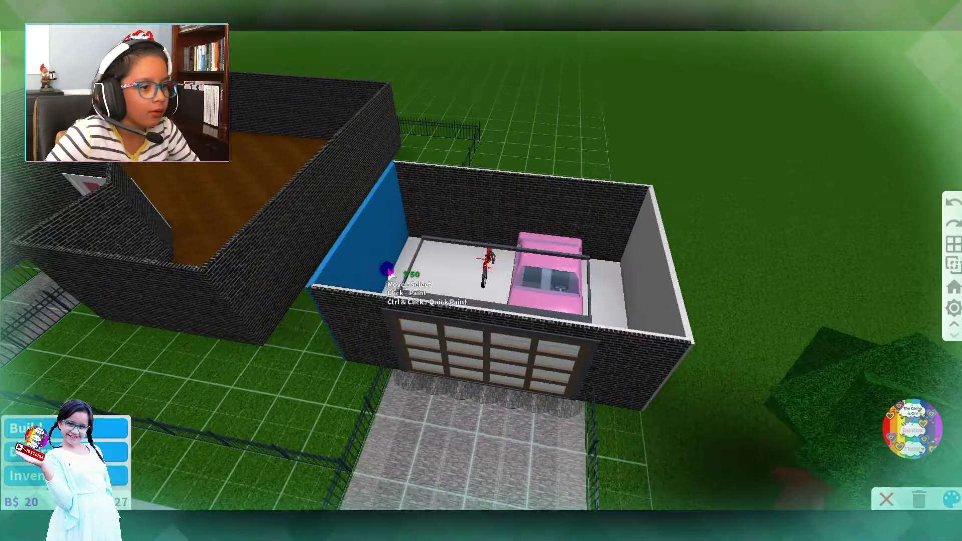
# Paint another garage wall black brick, then select the left and right walls
pyautogui.click(398, 263)
pyautogui.click(606, 256)
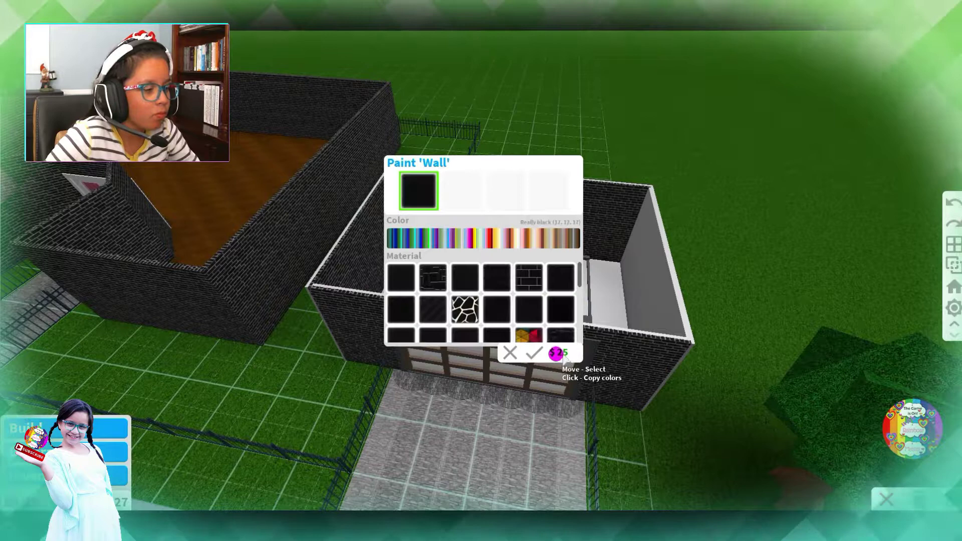
pyautogui.click(535, 353)
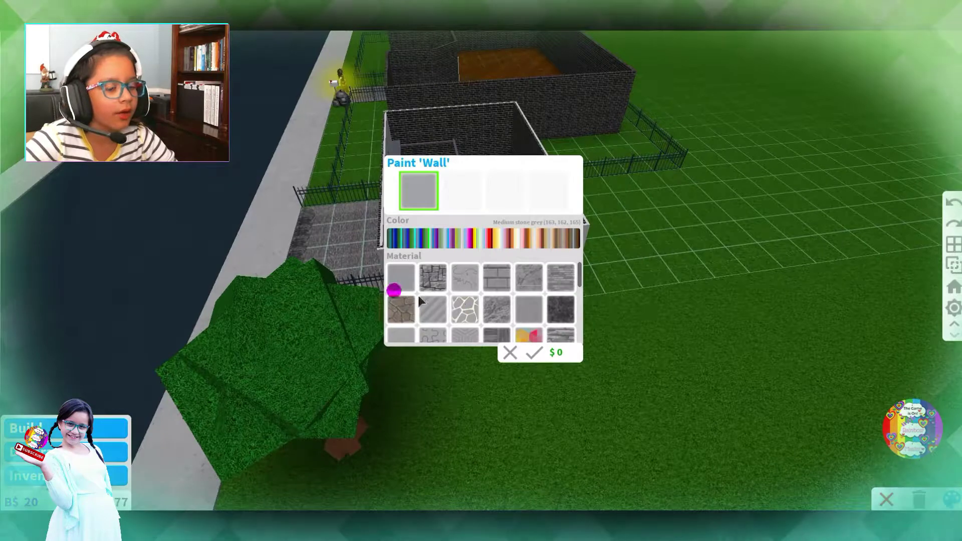
pyautogui.scroll(5, 420, 301)
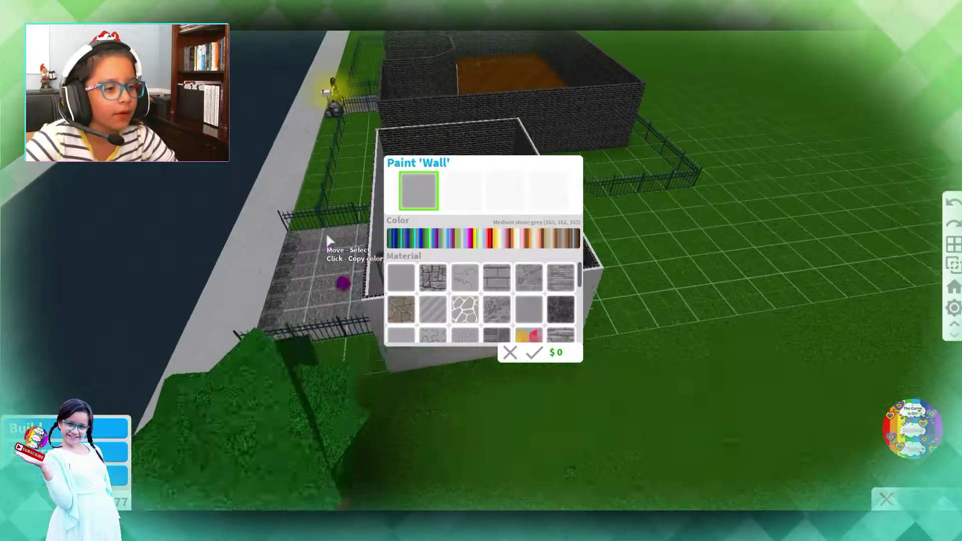
pyautogui.click(542, 368)
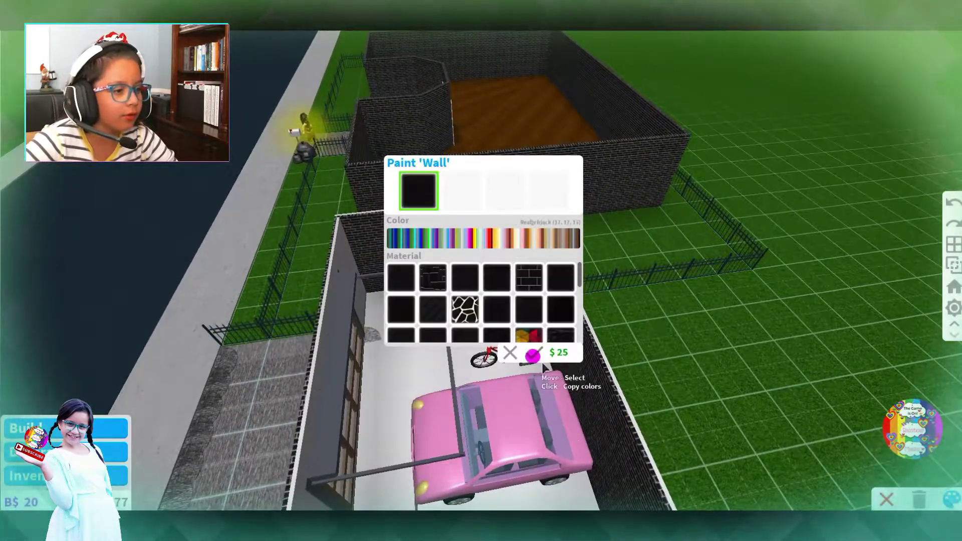
pyautogui.click(531, 353)
pyautogui.scroll(-3, 408, 315)
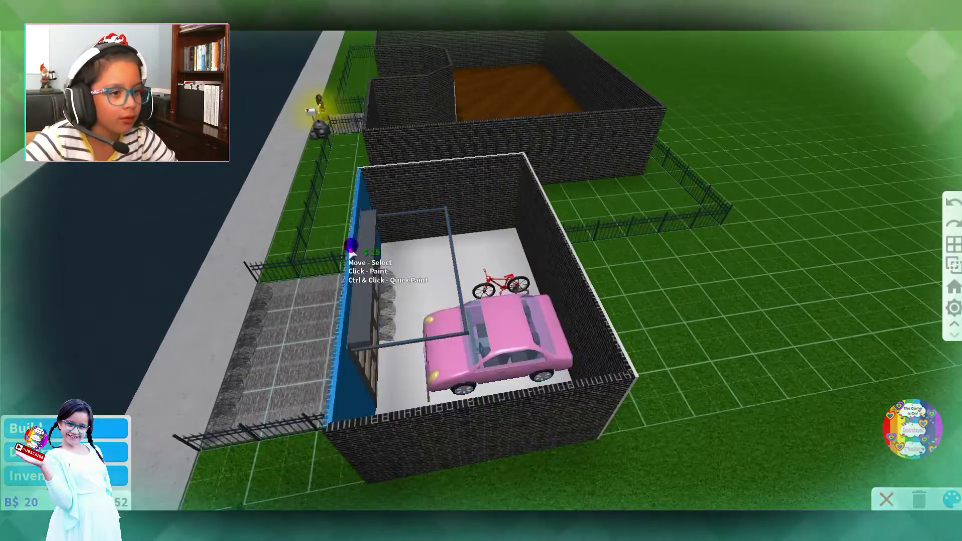
pyautogui.click(352, 244)
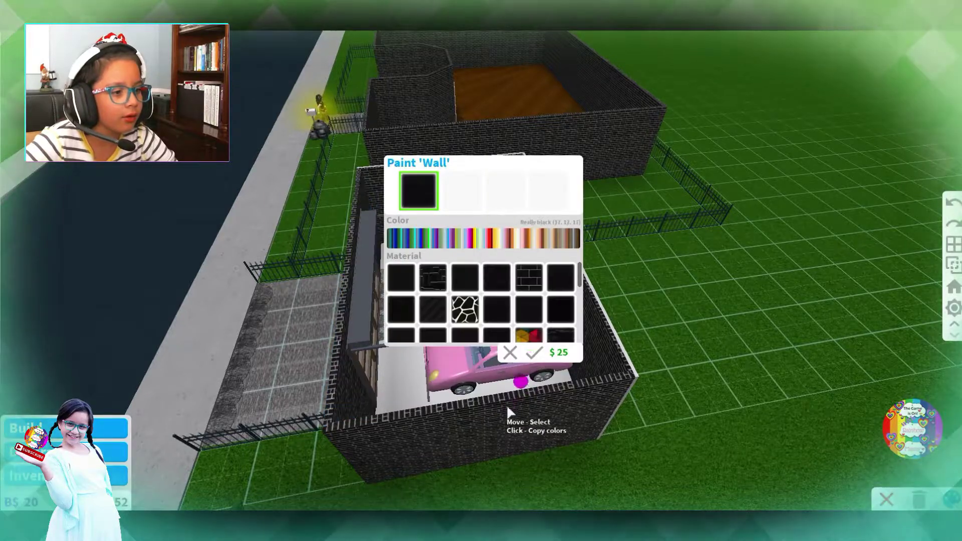
pyautogui.scroll(-2, 531, 358)
pyautogui.click(528, 430)
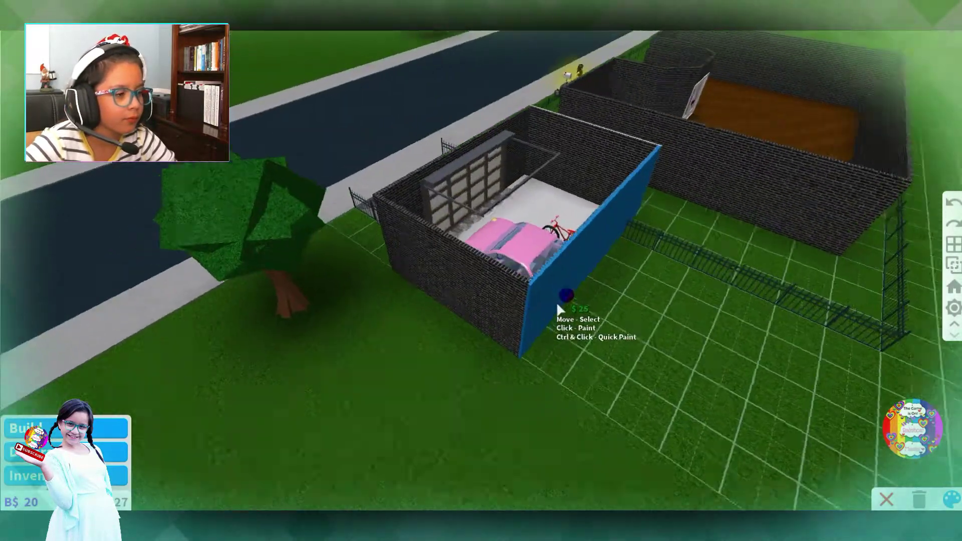
# Paint the right and last garage walls Really black, then check the floor paint options
pyautogui.click(558, 308)
pyautogui.scroll(2, 369, 286)
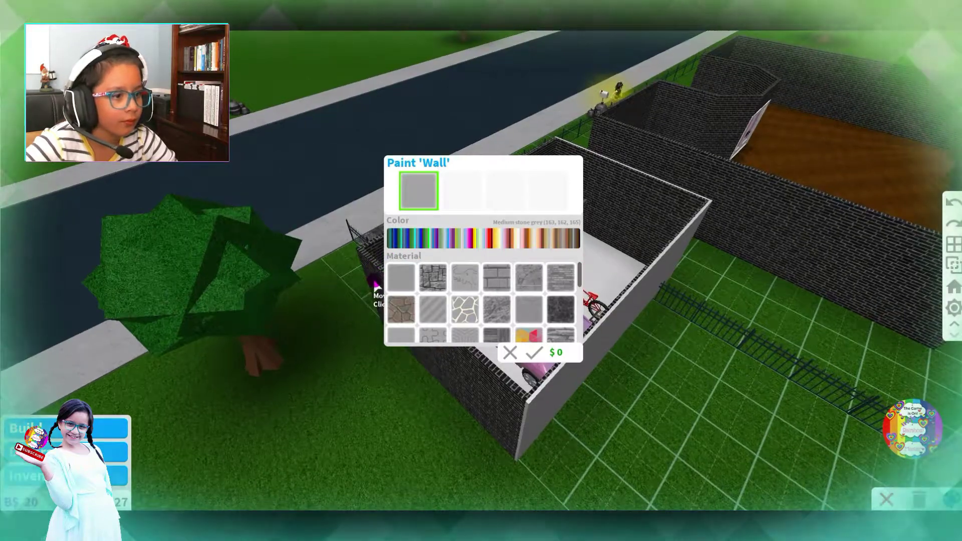
pyautogui.click(391, 238)
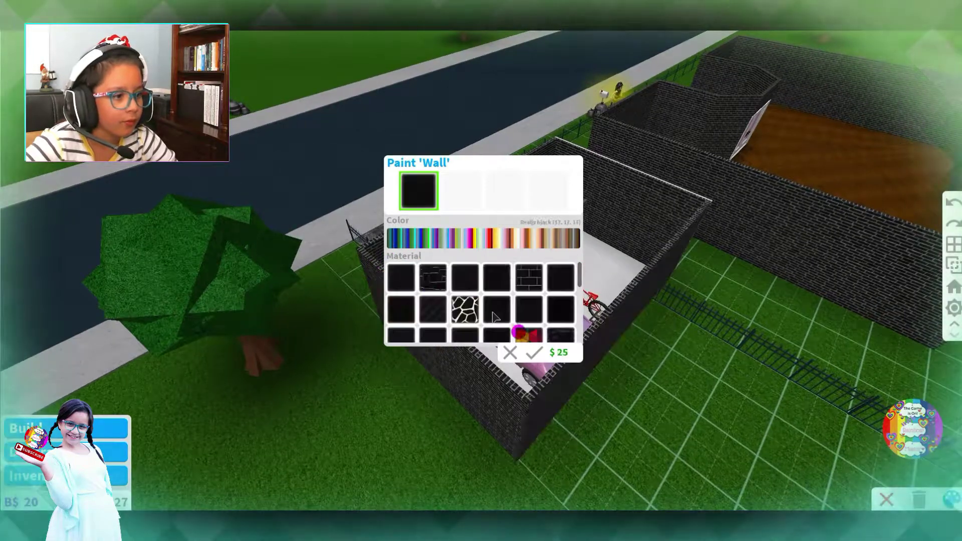
pyautogui.click(531, 352)
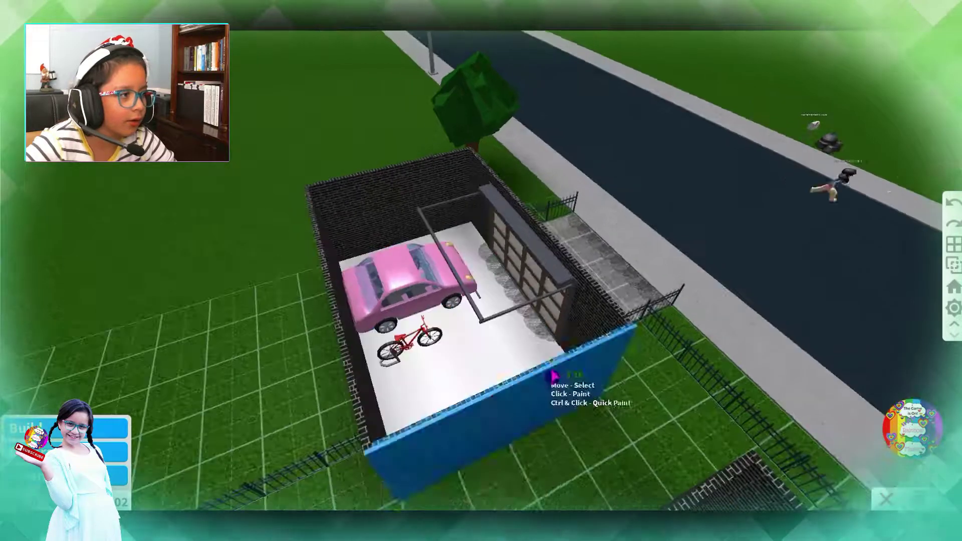
pyautogui.click(530, 376)
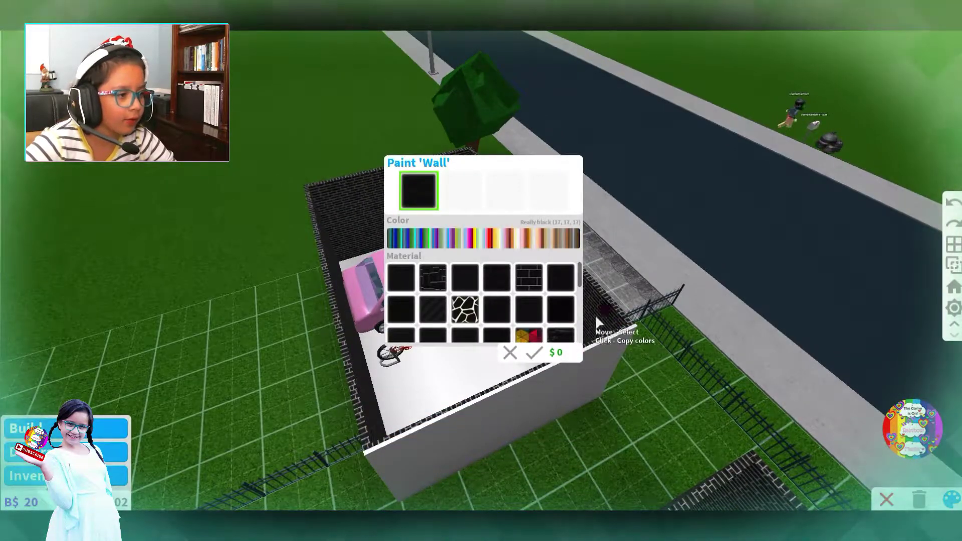
pyautogui.scroll(2, 602, 345)
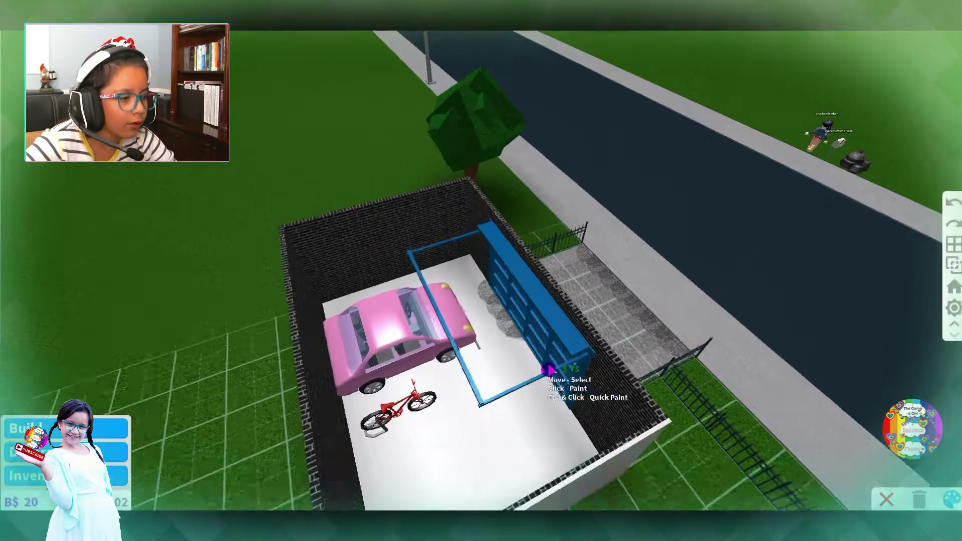
pyautogui.moveTo(535, 353); pyautogui.dragTo(507, 361)
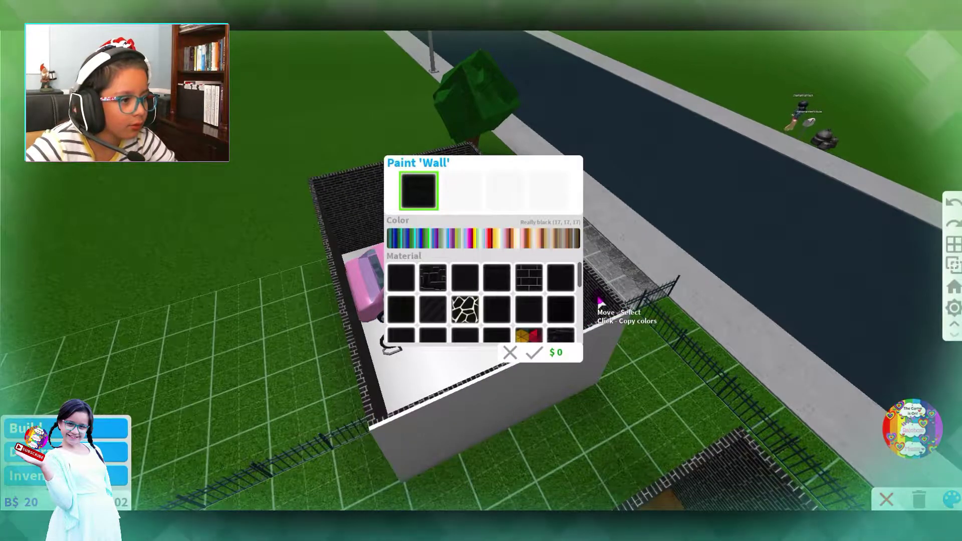
pyautogui.click(538, 350)
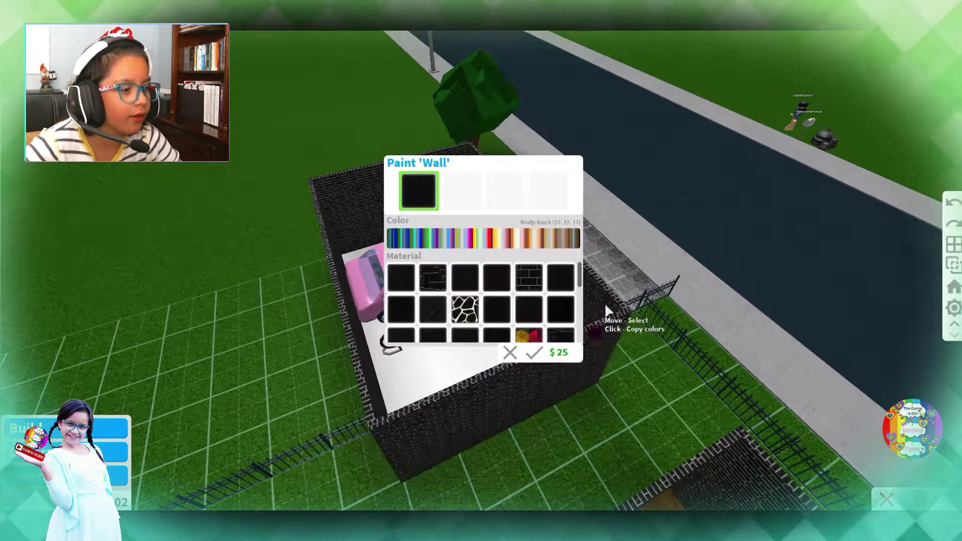
pyautogui.click(534, 351)
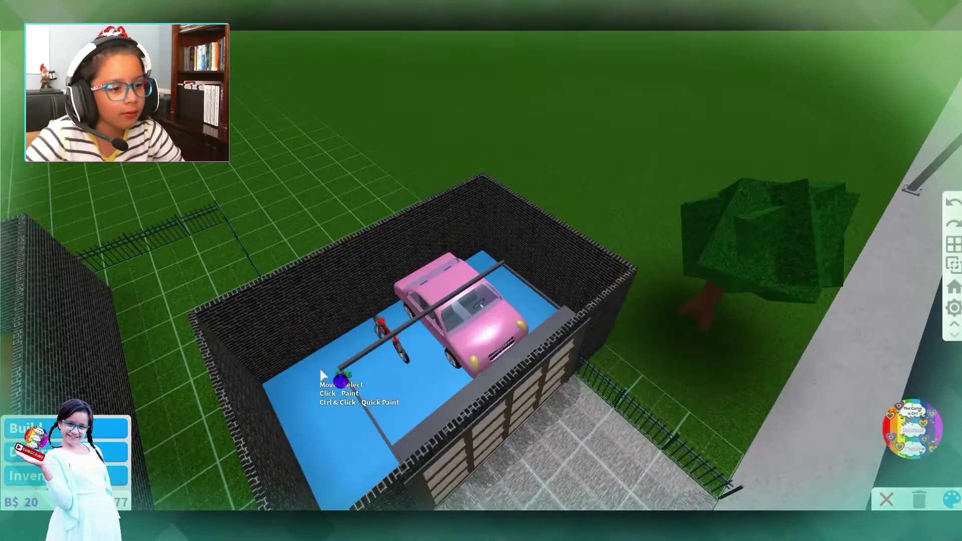
pyautogui.click(329, 380)
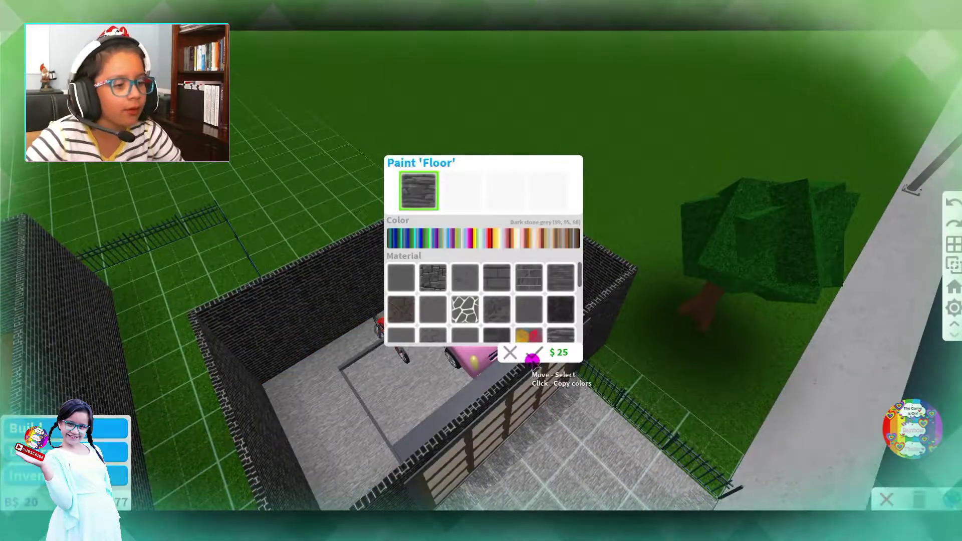
pyautogui.click(533, 354)
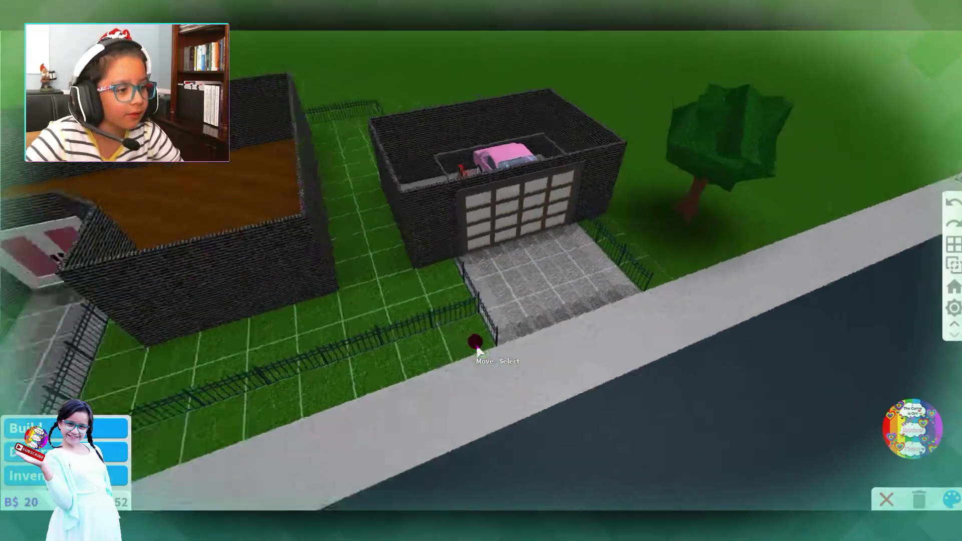
# Try the red Patio Canopy from the Garden catalogue, then cancel it to browse garden items
pyautogui.press('Left')
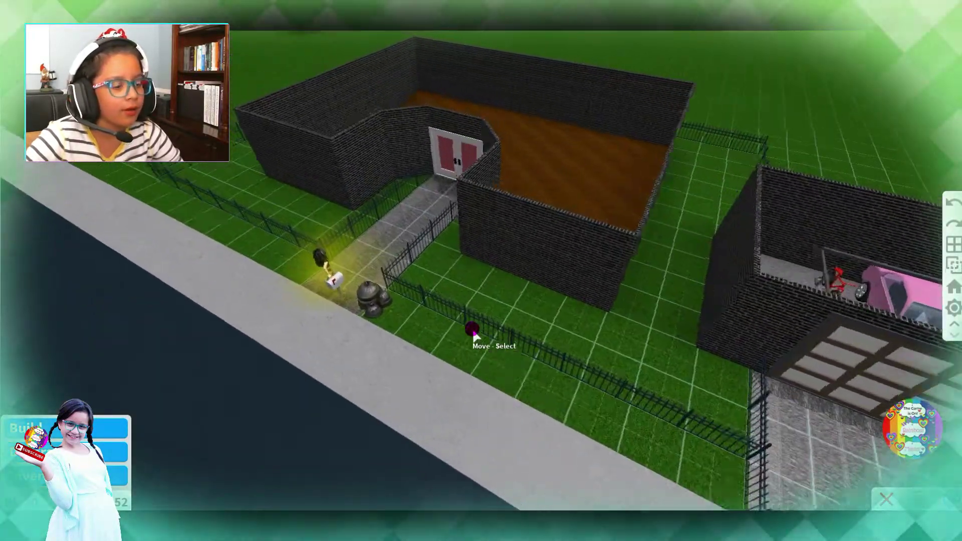
pyautogui.press('Left')
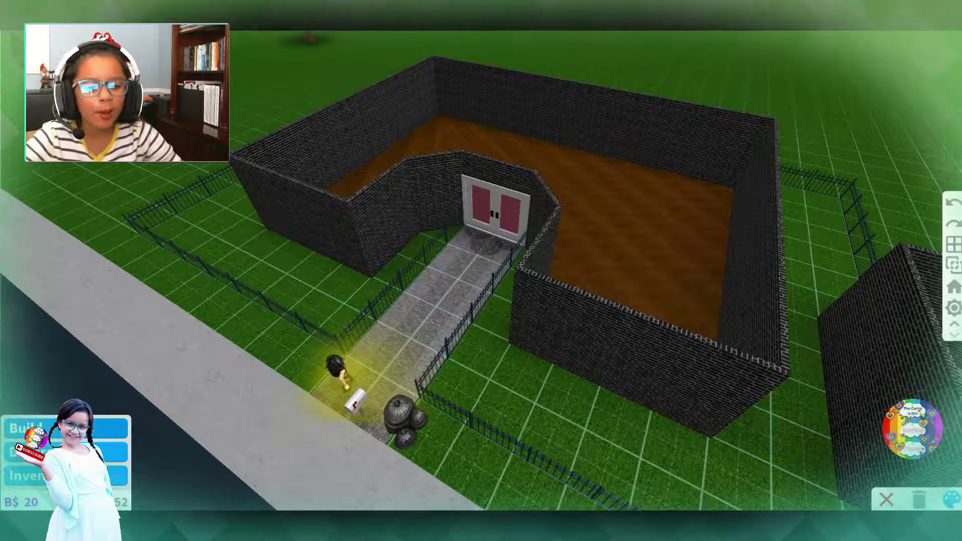
pyautogui.click(105, 452)
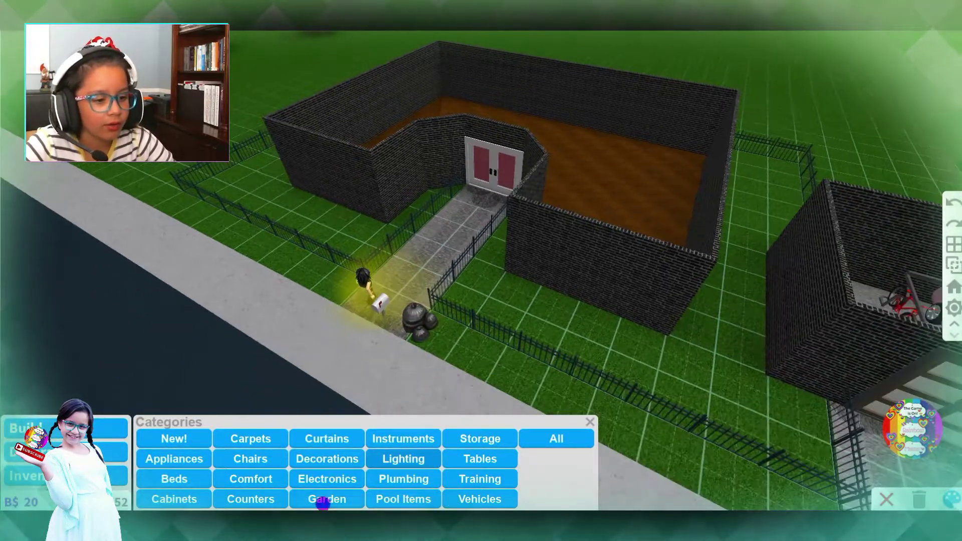
pyautogui.click(322, 499)
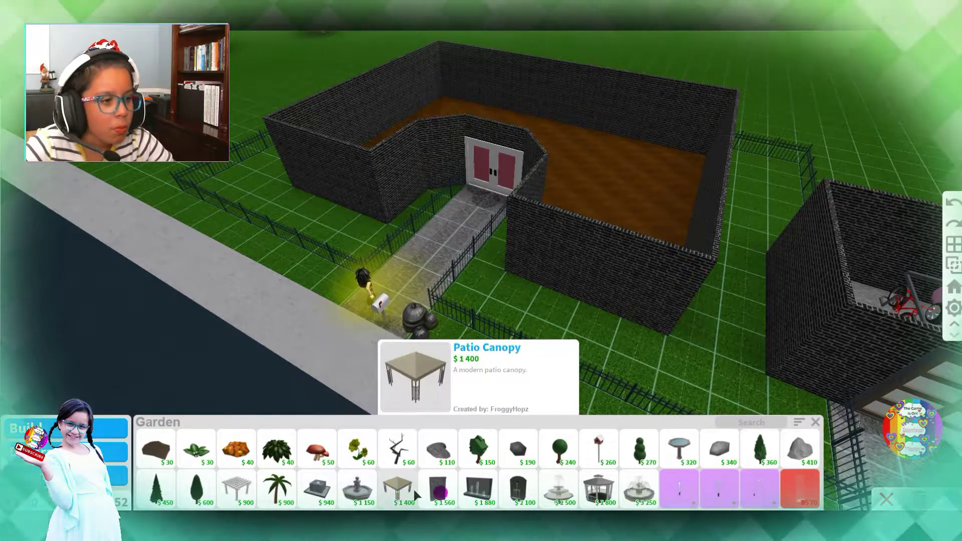
pyautogui.click(397, 488)
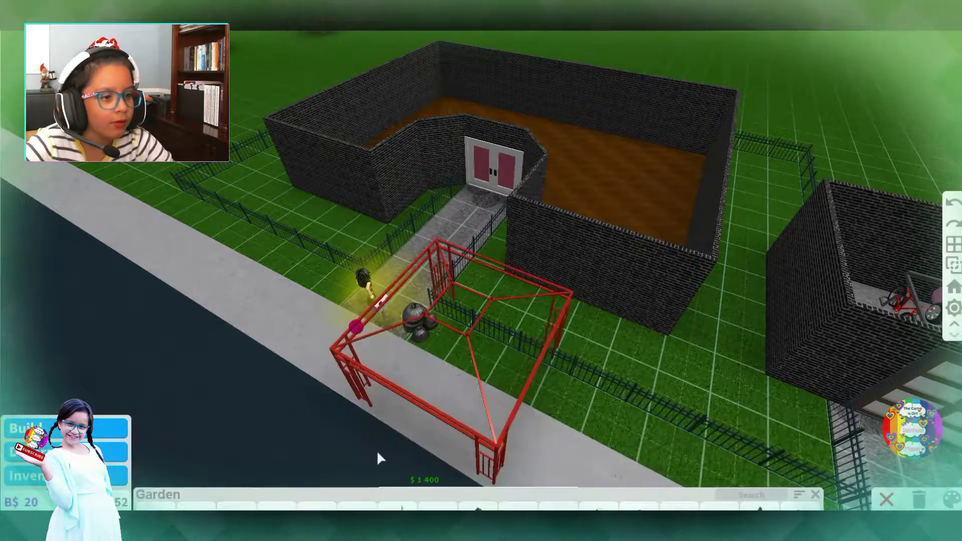
pyautogui.scroll(3, 391, 360)
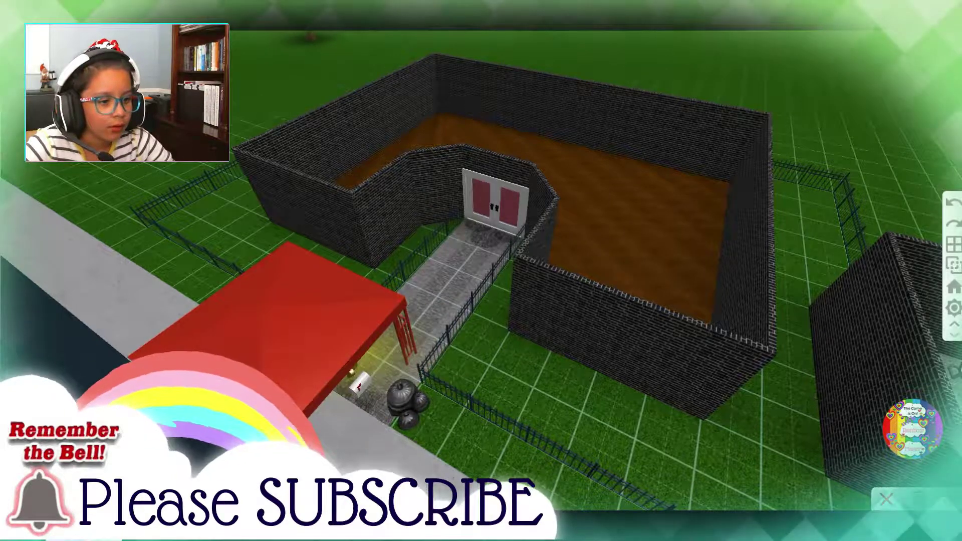
pyautogui.press('Escape')
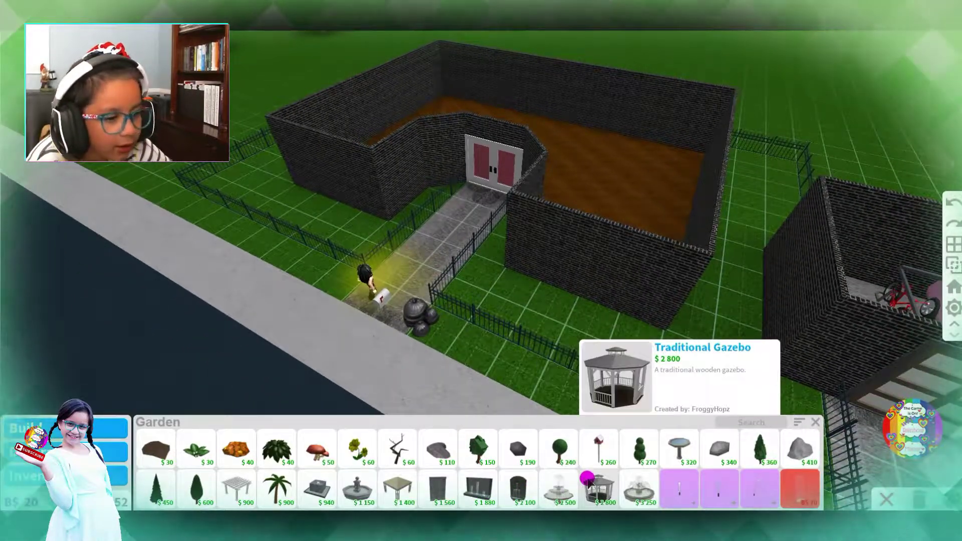
pyautogui.press('s')
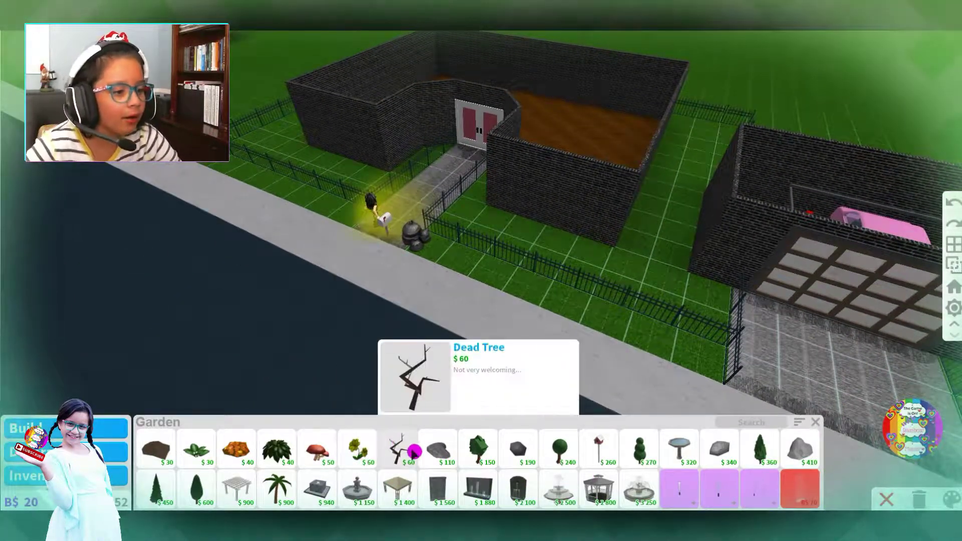
# Pick the Sleek Fountain and orbit toward the front path to choose its spot
pyautogui.click(442, 487)
pyautogui.scroll(5, 343, 290)
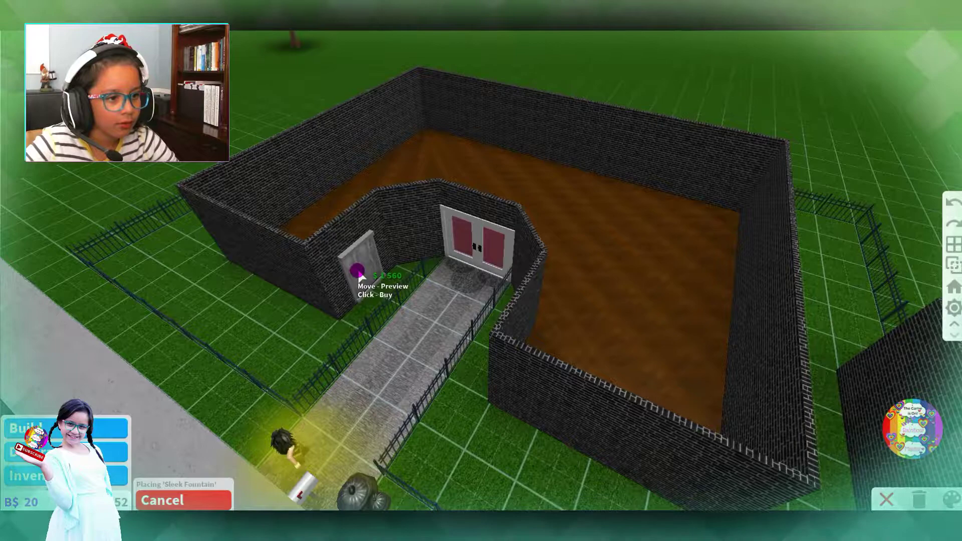
pyautogui.scroll(3, 359, 277)
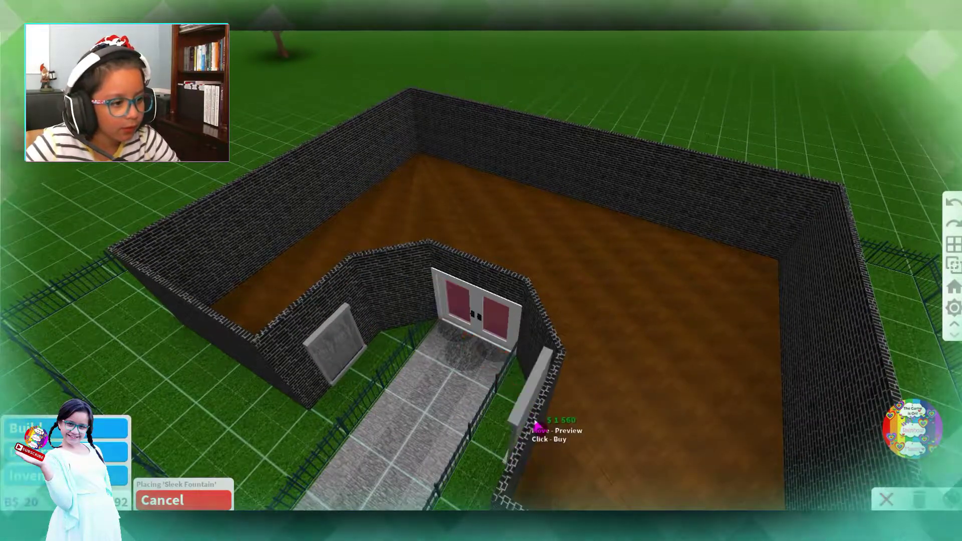
pyautogui.press('e')
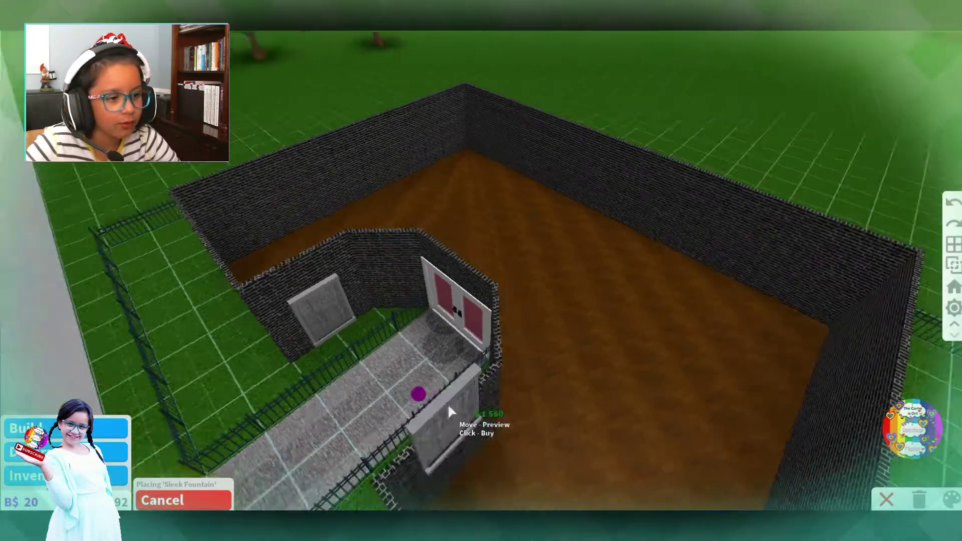
pyautogui.press('e')
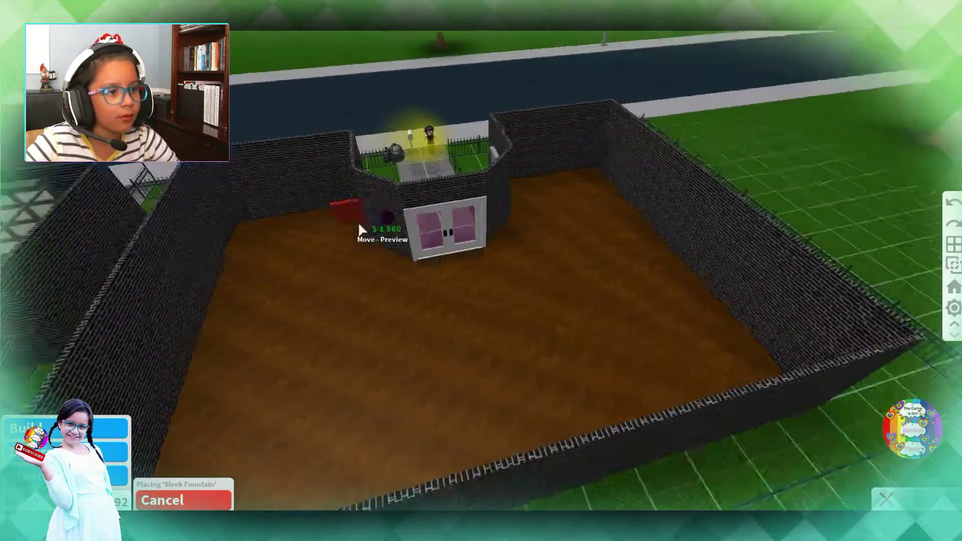
pyautogui.scroll(3, 532, 218)
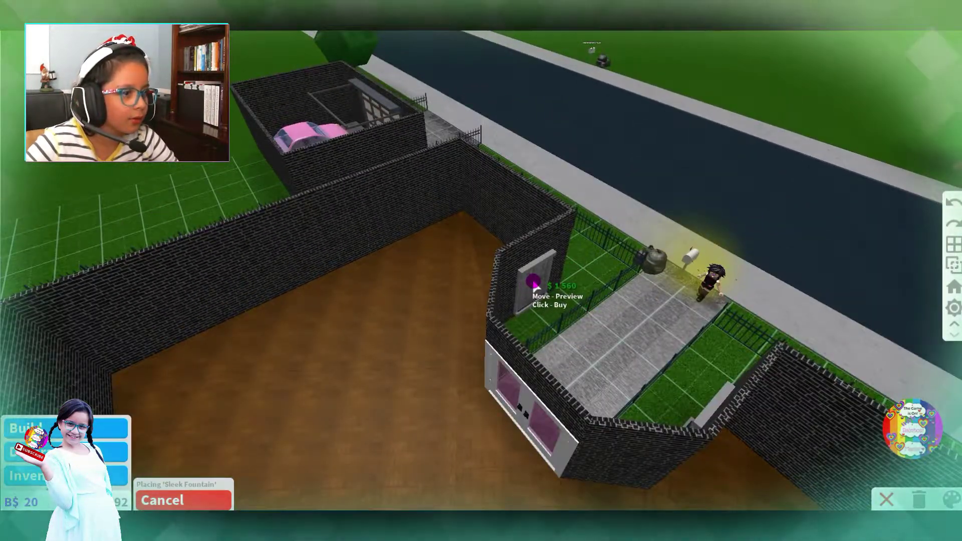
pyautogui.press('a')
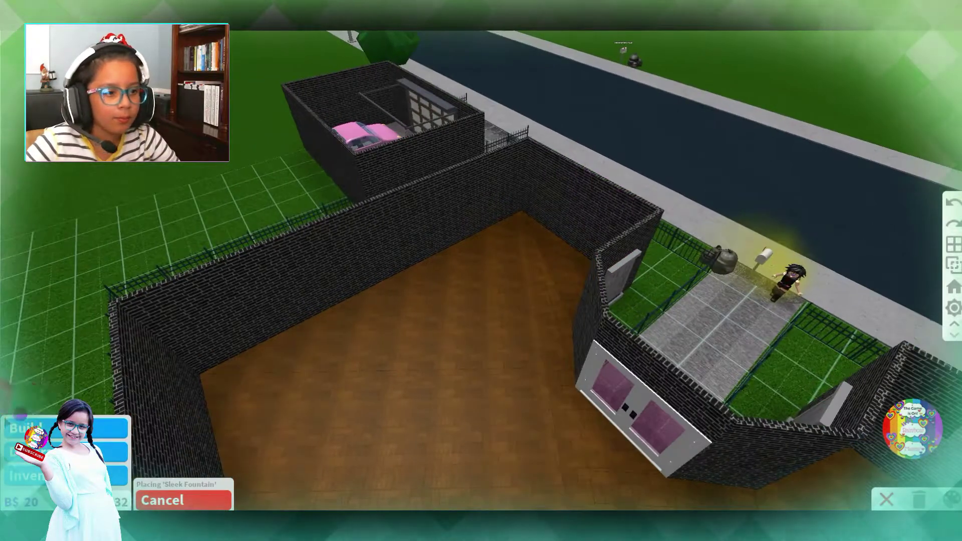
# Place the OAK Wardrobe from Storage against the back wall
pyautogui.click(121, 470)
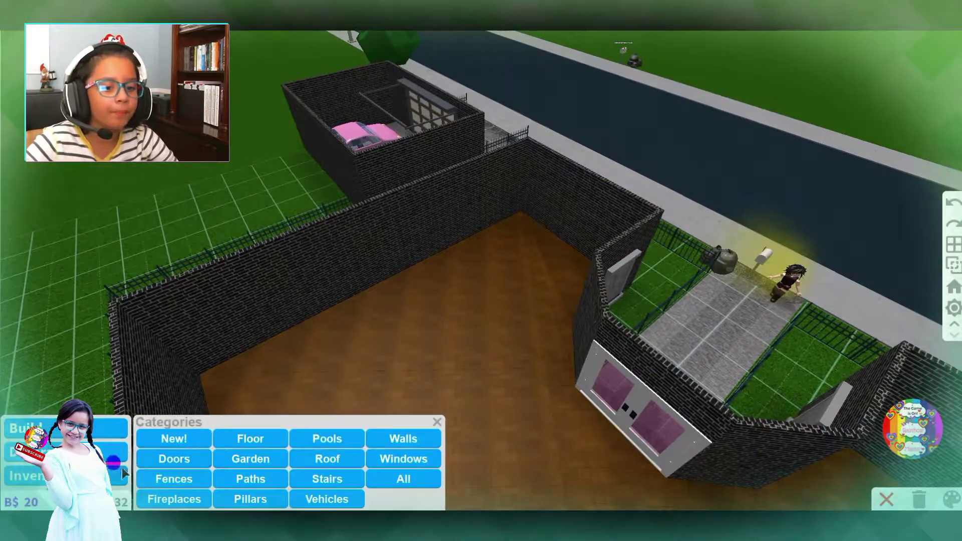
pyautogui.click(103, 451)
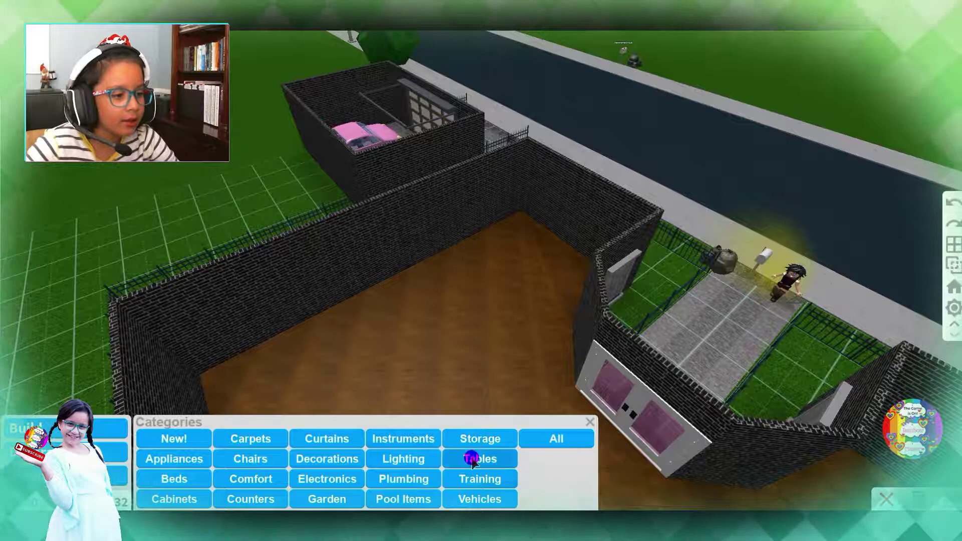
pyautogui.click(480, 438)
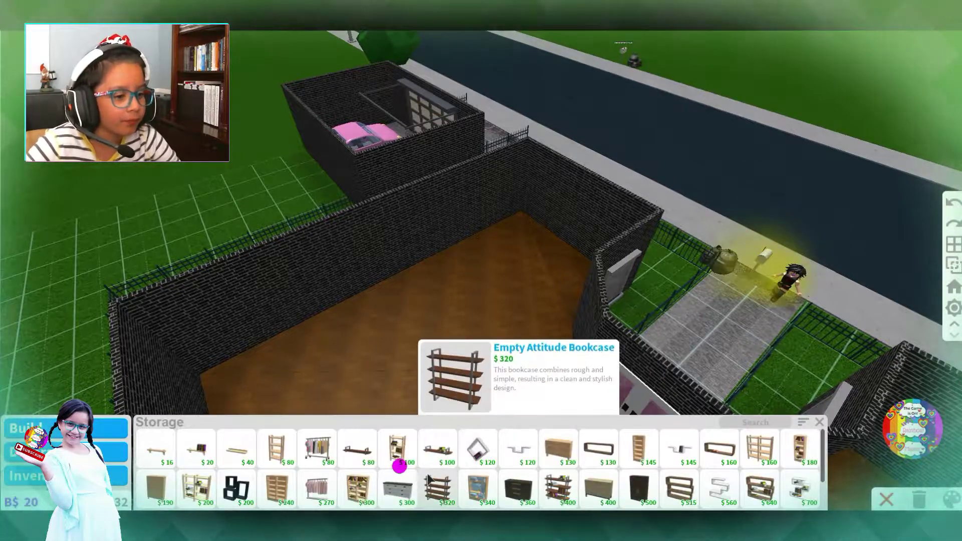
pyautogui.click(478, 489)
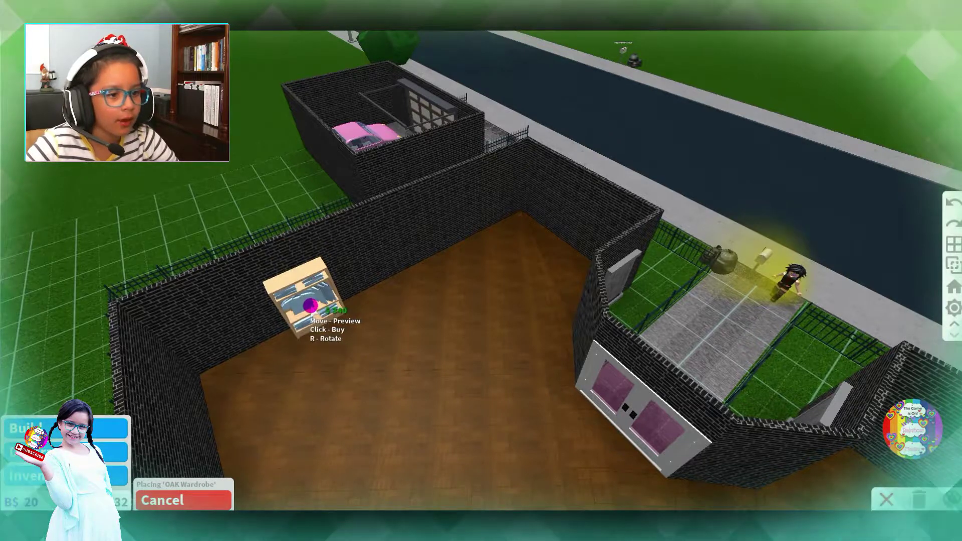
pyautogui.click(309, 306)
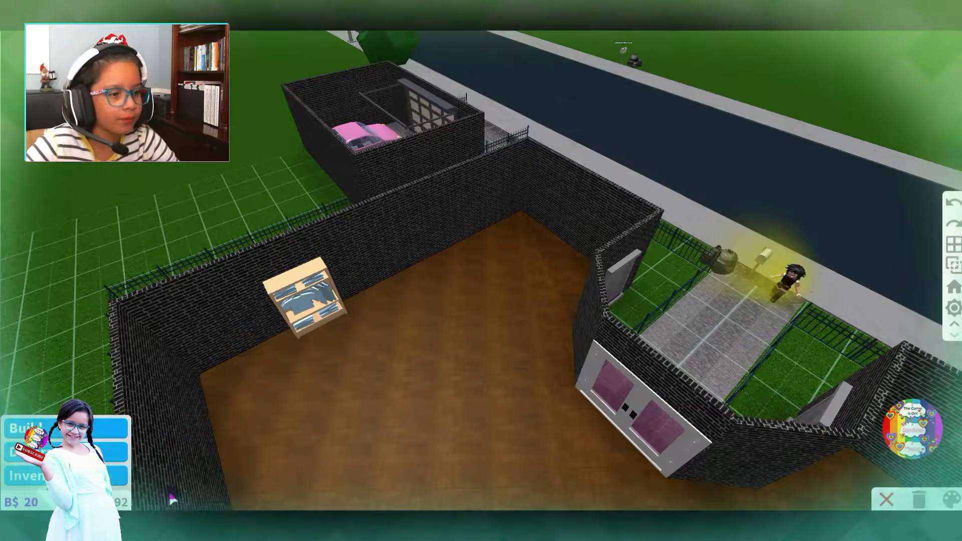
# Place a Modern Bowl Sink from Plumbing next to the wardrobe
pyautogui.click(173, 500)
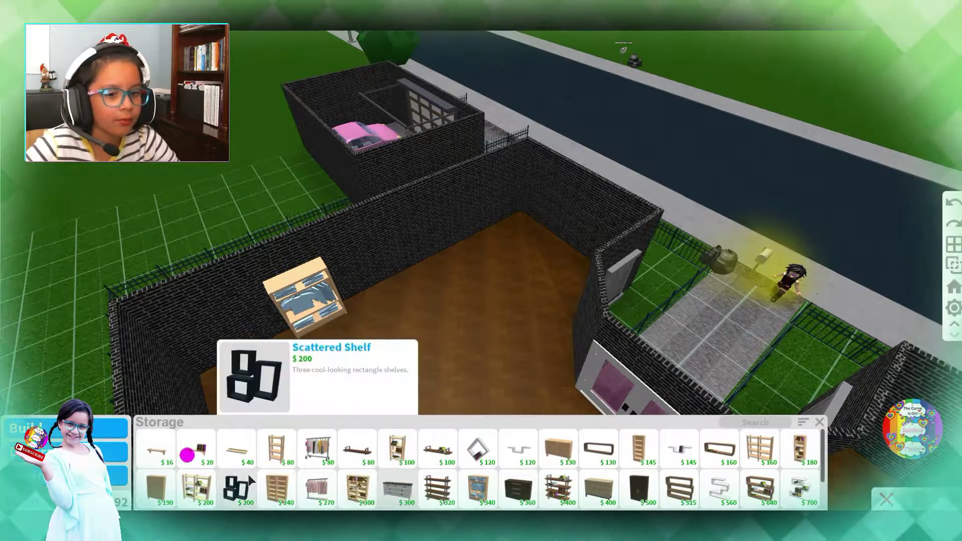
pyautogui.click(346, 425)
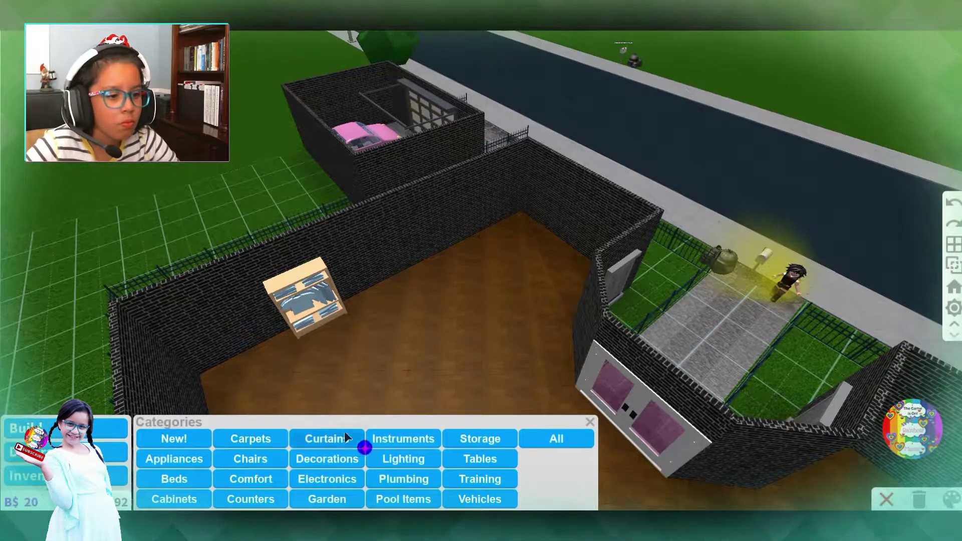
pyautogui.click(434, 485)
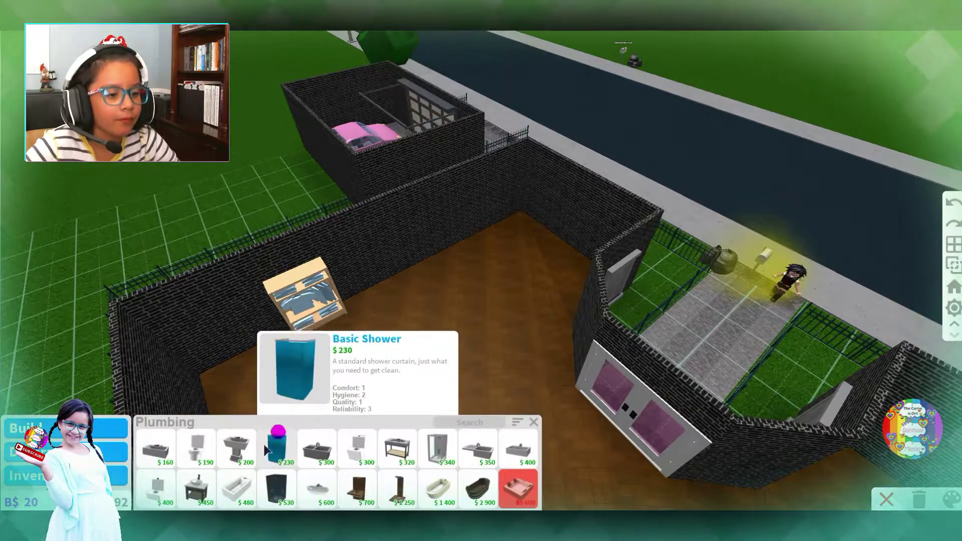
pyautogui.click(197, 489)
pyautogui.press('Left')
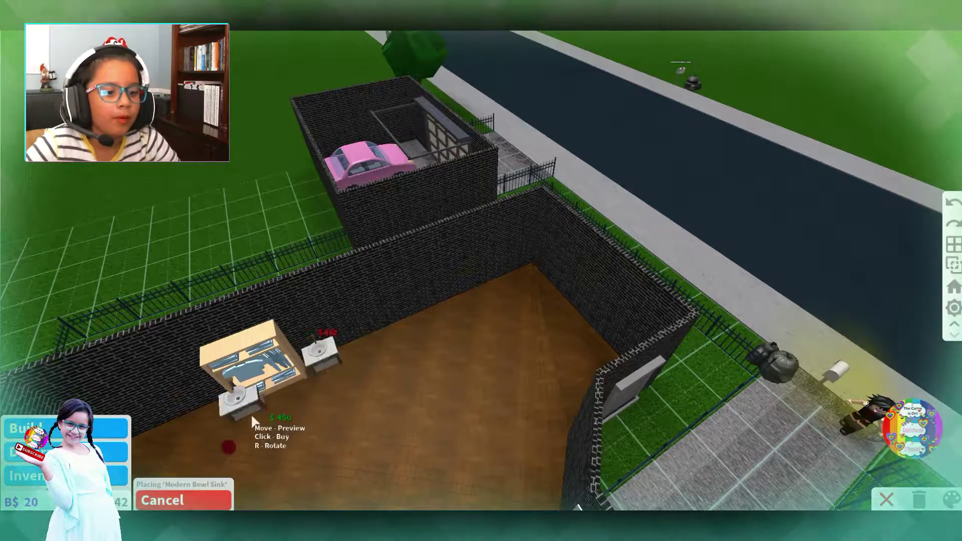
pyautogui.scroll(-2, 188, 480)
pyautogui.click(185, 499)
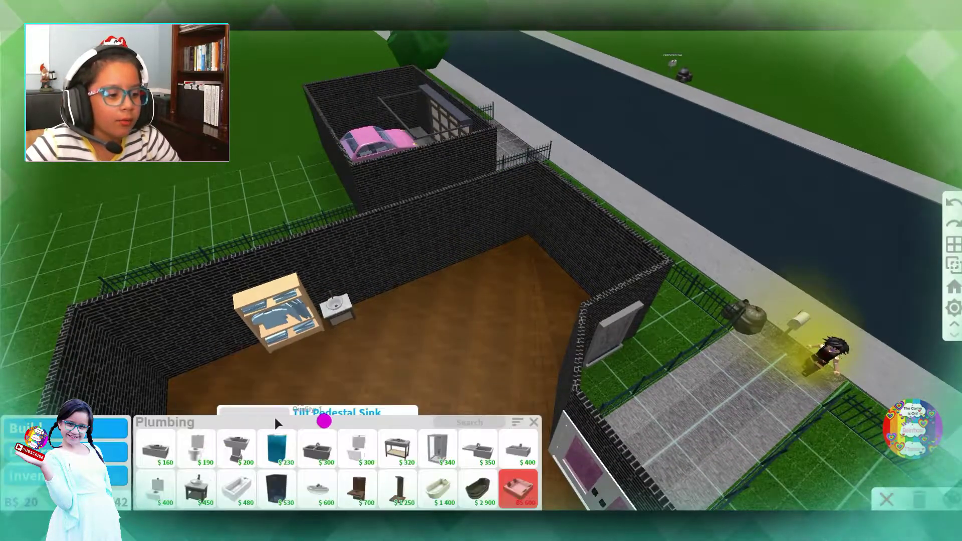
pyautogui.moveTo(277, 449)
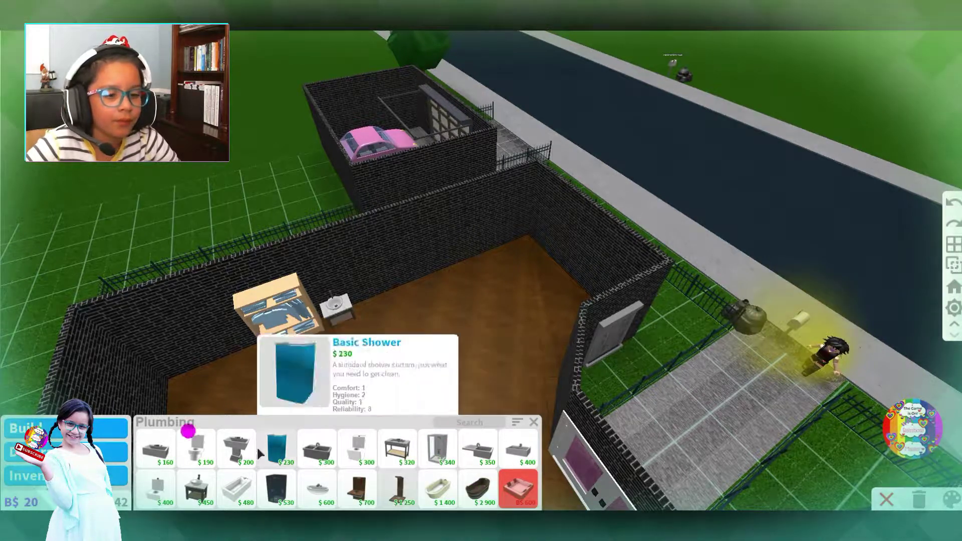
pyautogui.click(516, 422)
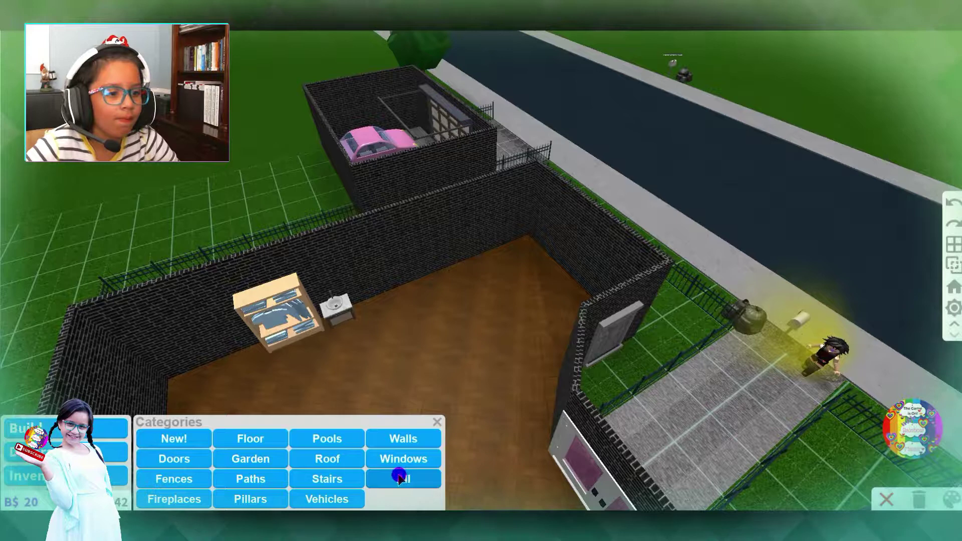
# Buy an Industrial Single Bed, rotated twice to lie along the left wall
pyautogui.click(113, 455)
pyautogui.click(191, 473)
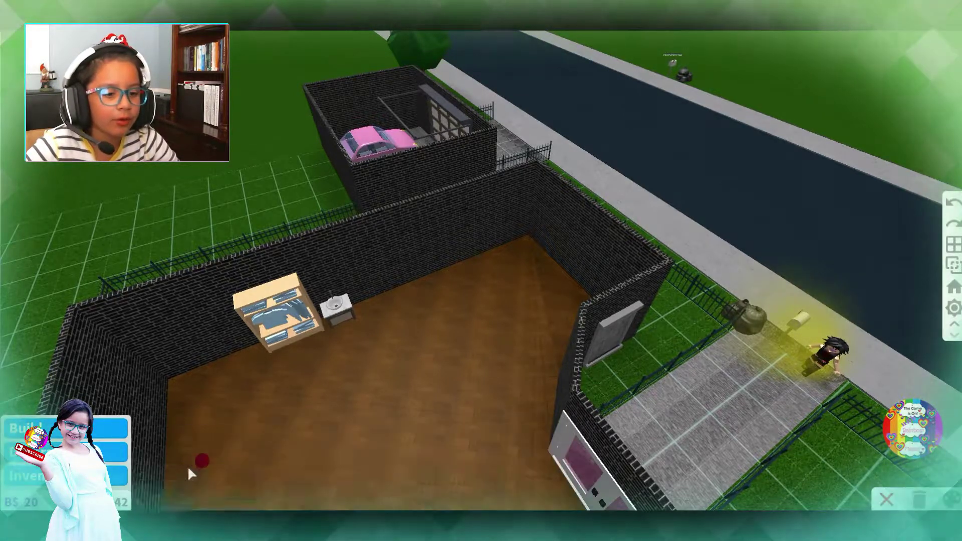
pyautogui.click(277, 450)
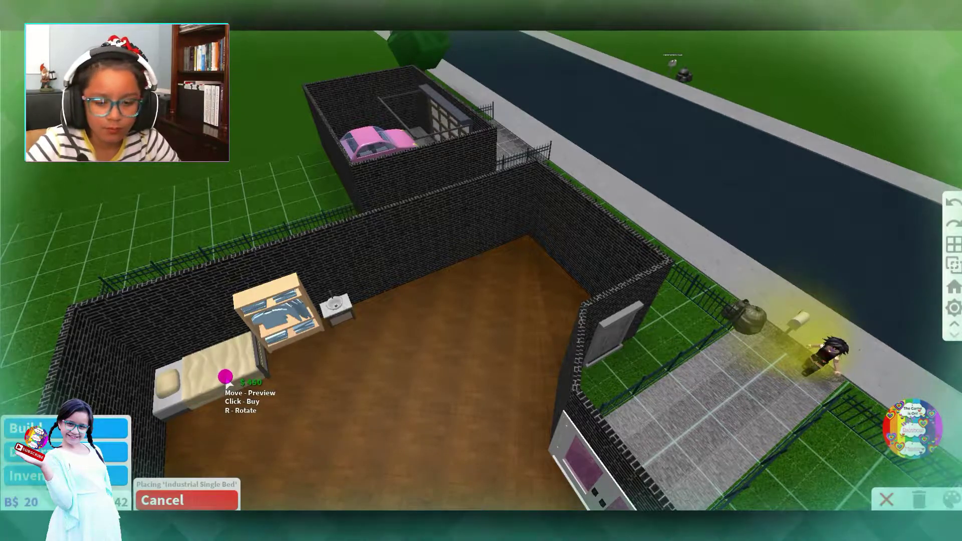
pyautogui.press('r')
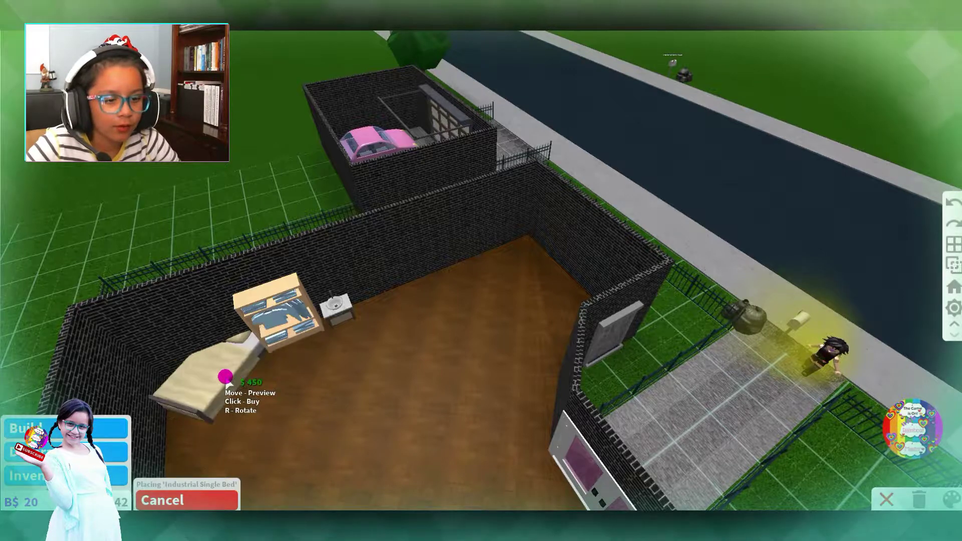
pyautogui.press('r')
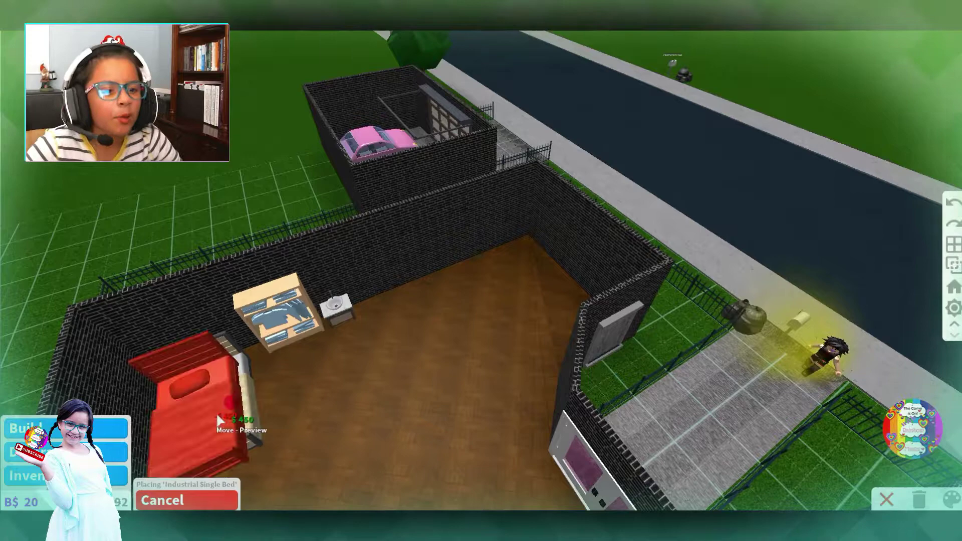
pyautogui.click(242, 414)
pyautogui.scroll(-3, 827, 421)
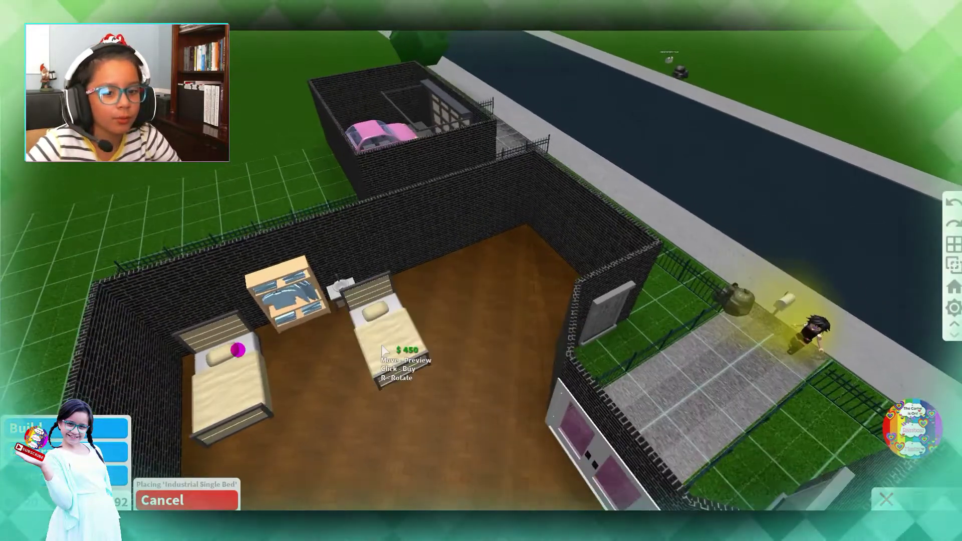
pyautogui.scroll(5, 382, 345)
pyautogui.click(107, 427)
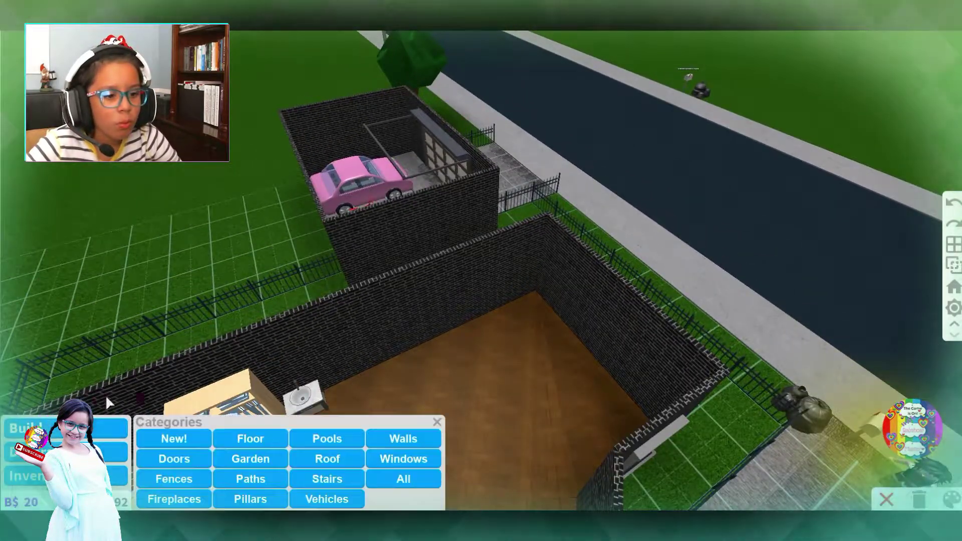
# Place a French door on the lower garage wall
pyautogui.click(205, 459)
pyautogui.click(408, 466)
pyautogui.scroll(2, 391, 450)
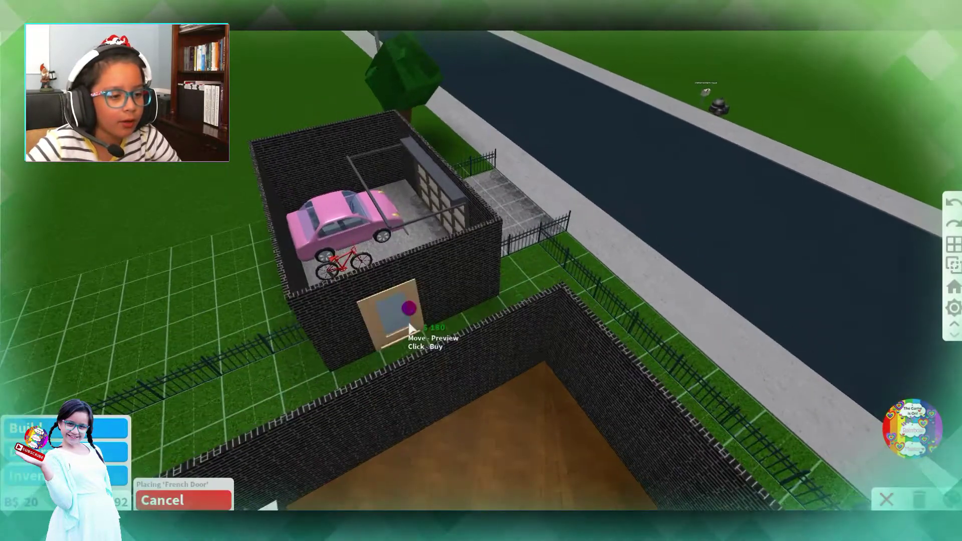
pyautogui.click(412, 309)
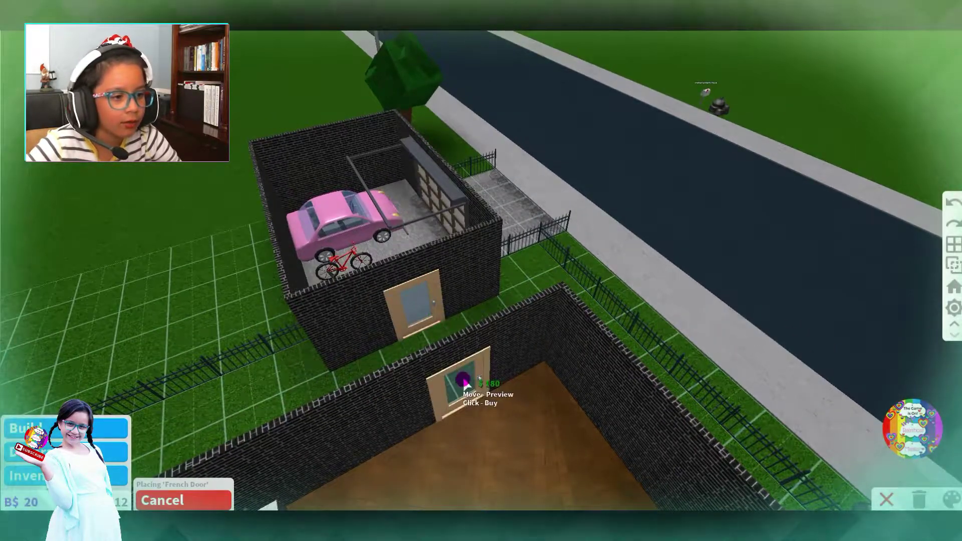
pyautogui.click(464, 384)
pyautogui.scroll(1, 451, 391)
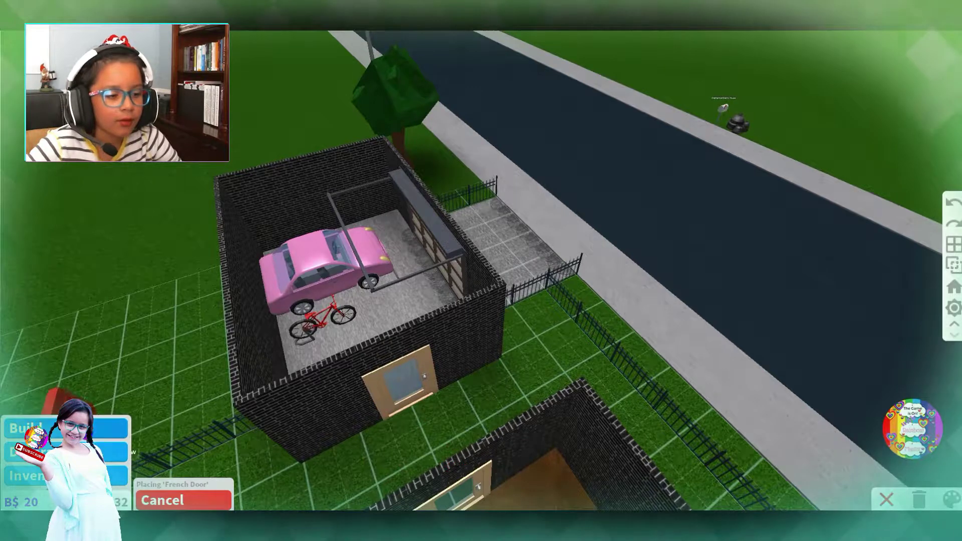
pyautogui.click(183, 500)
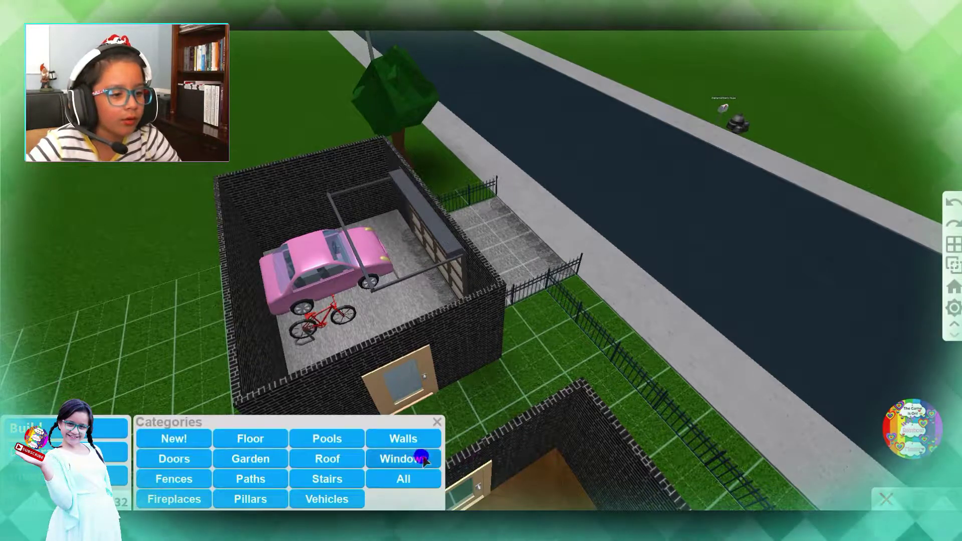
# Build a white wall between the garage and the house
pyautogui.click(403, 439)
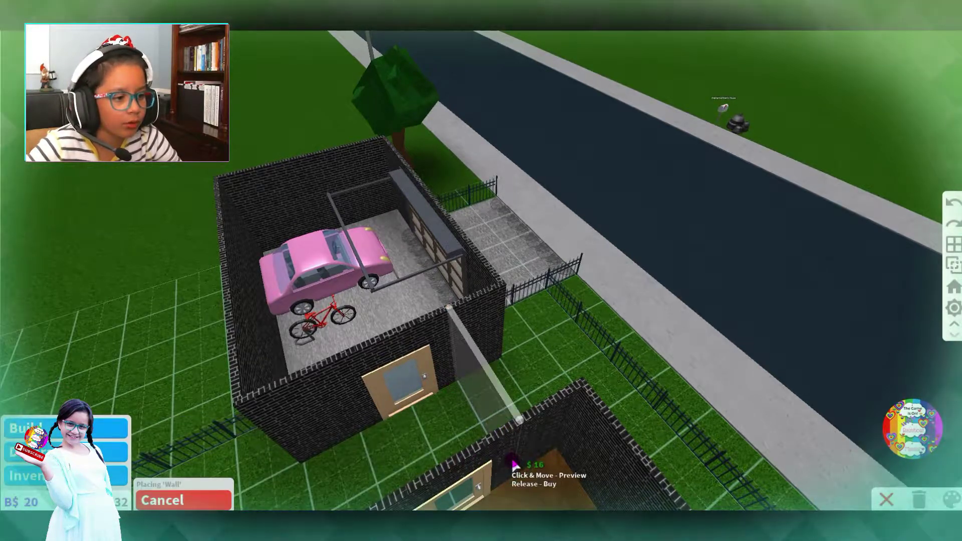
pyautogui.moveTo(515, 463); pyautogui.dragTo(495, 456)
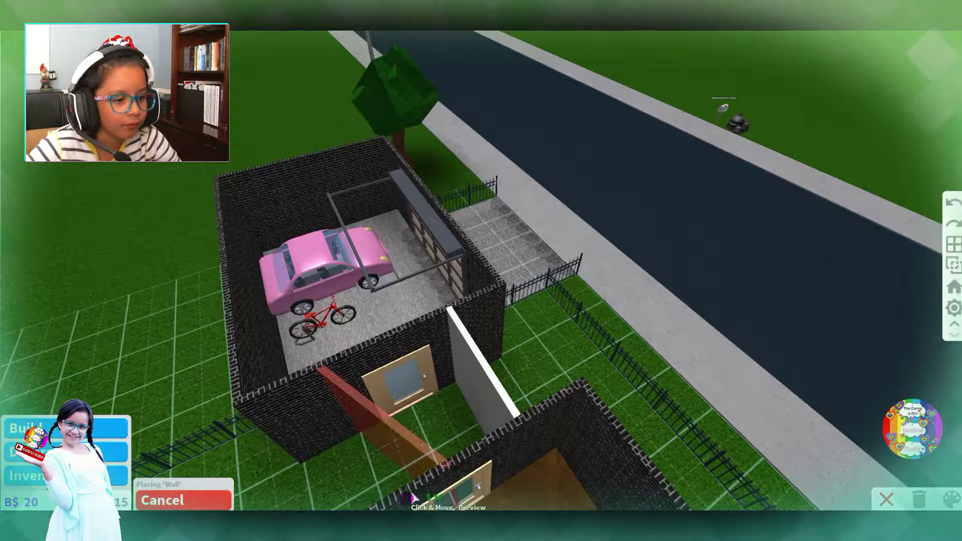
pyautogui.scroll(-3, 409, 498)
pyautogui.moveTo(423, 342); pyautogui.dragTo(428, 395)
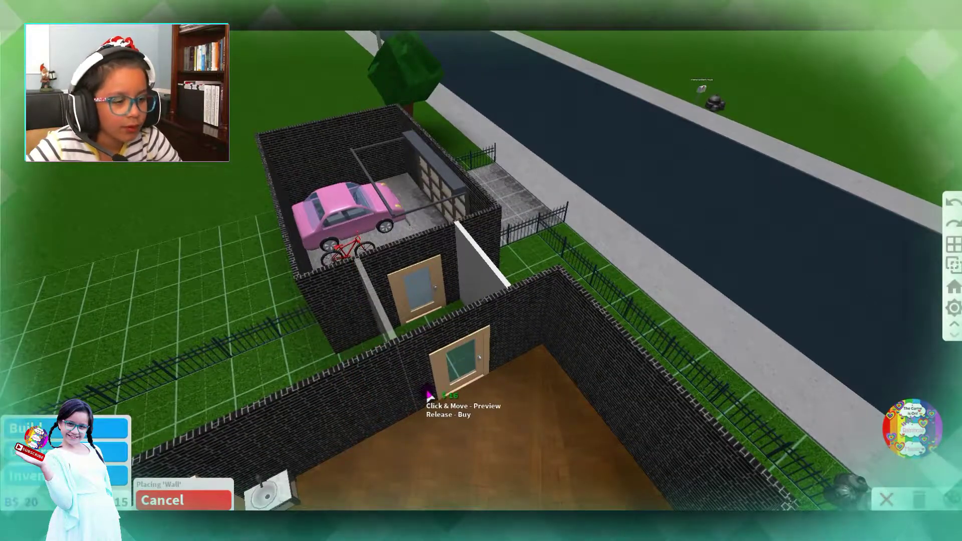
pyautogui.press('d')
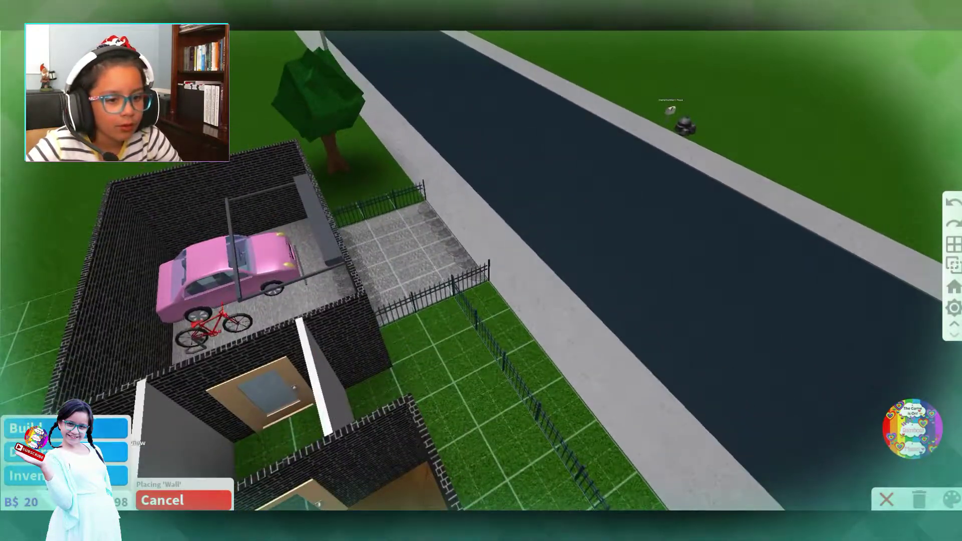
pyautogui.click(184, 500)
# Start a floor, cancel it, and pan back to reveal the room
pyautogui.click(259, 439)
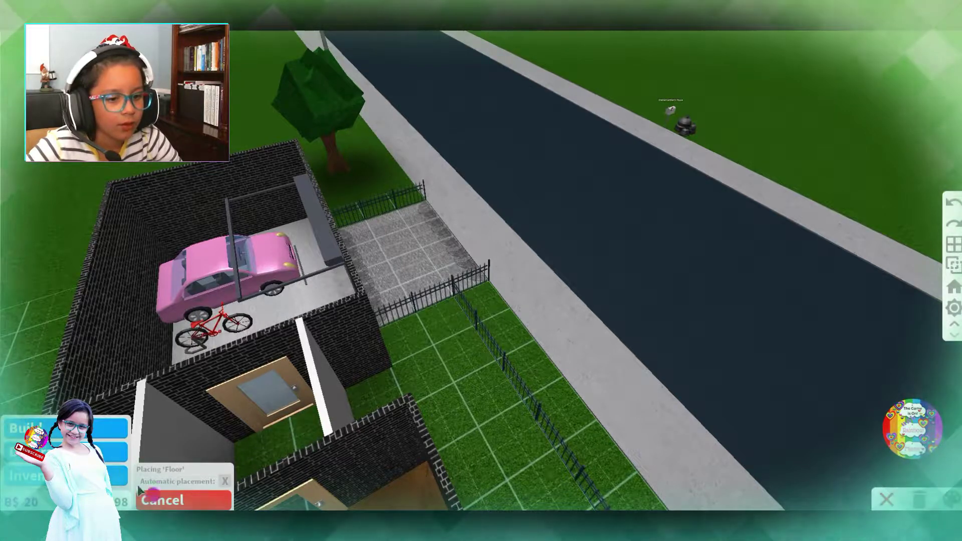
pyautogui.click(218, 501)
pyautogui.press('a')
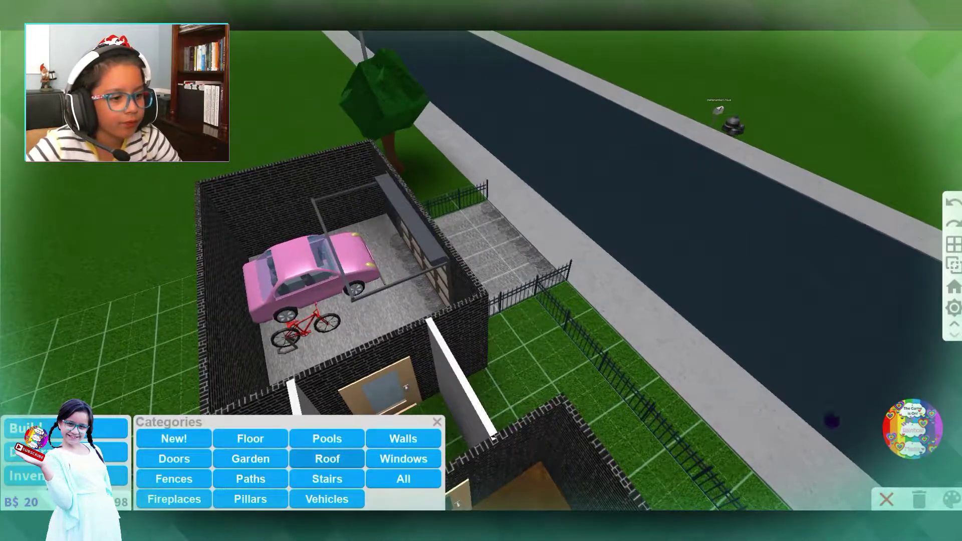
pyautogui.press('s')
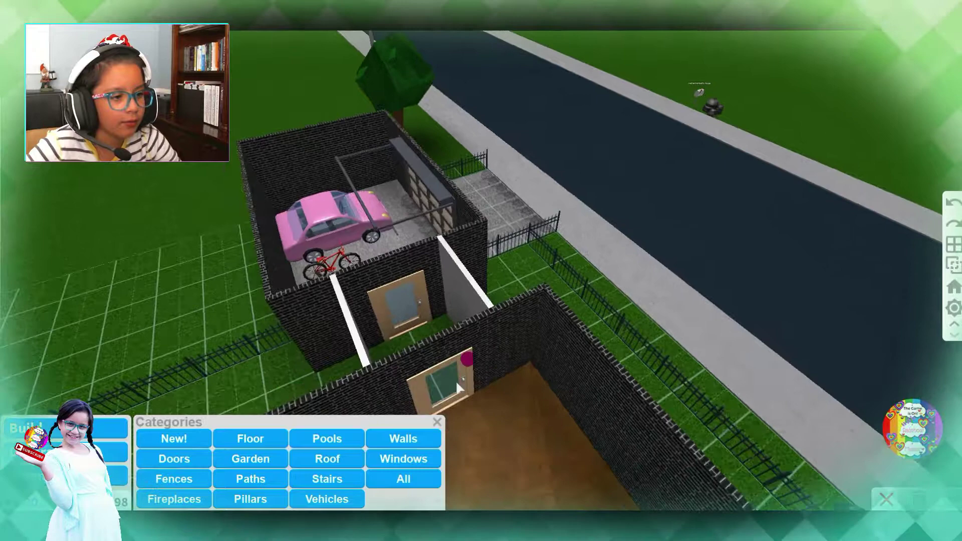
pyautogui.press('s')
# Sample the garage wall's black brick paint
pyautogui.press('Left')
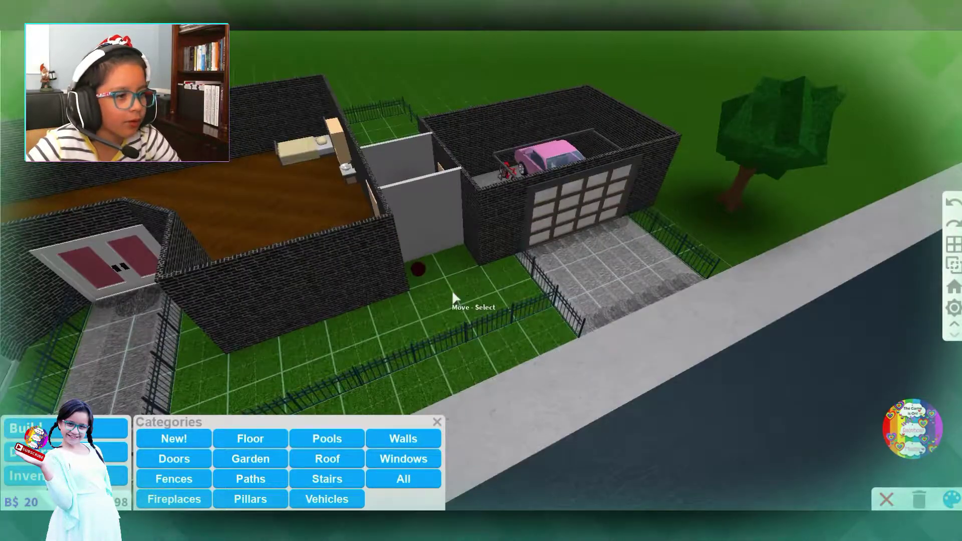
pyautogui.click(430, 241)
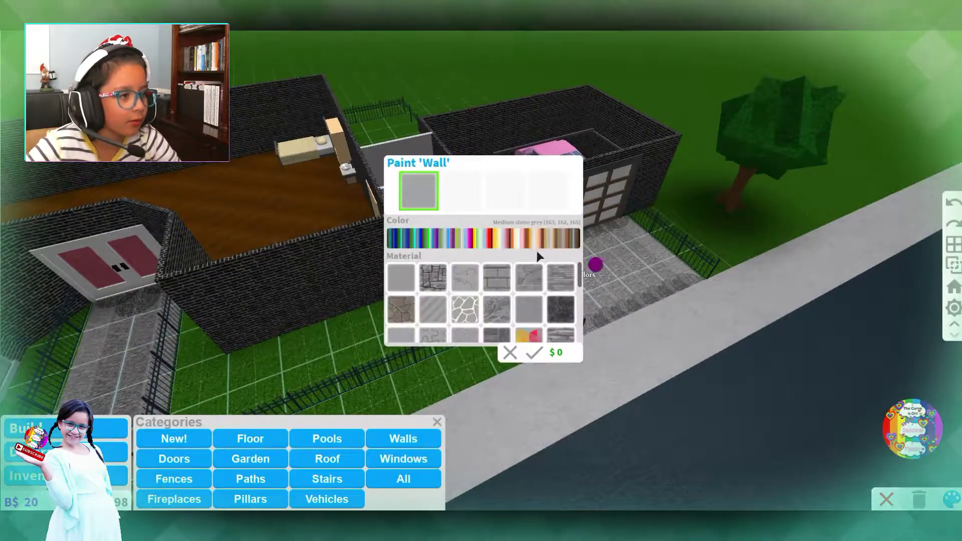
pyautogui.click(630, 235)
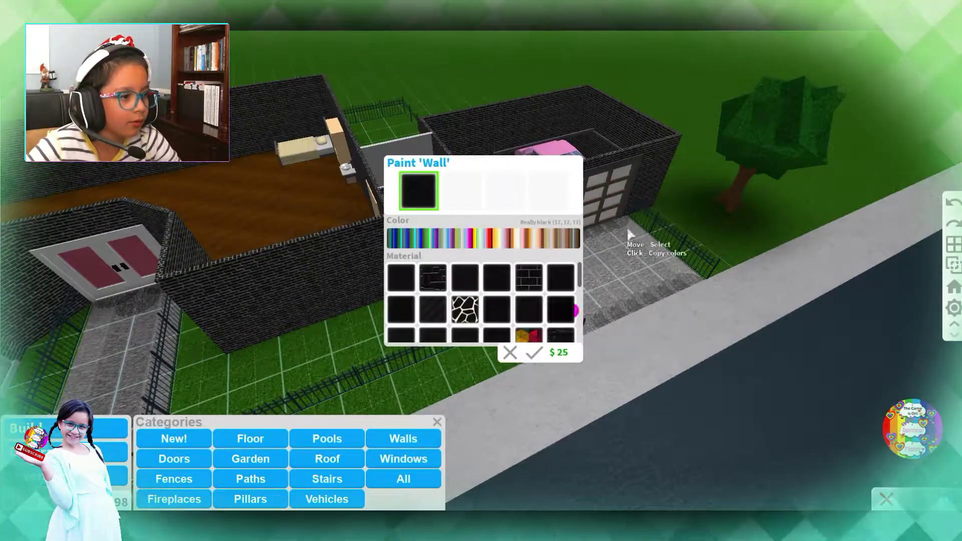
pyautogui.click(532, 352)
# Paint the large blue wall and the grey wall beside the door black brick
pyautogui.press('Left')
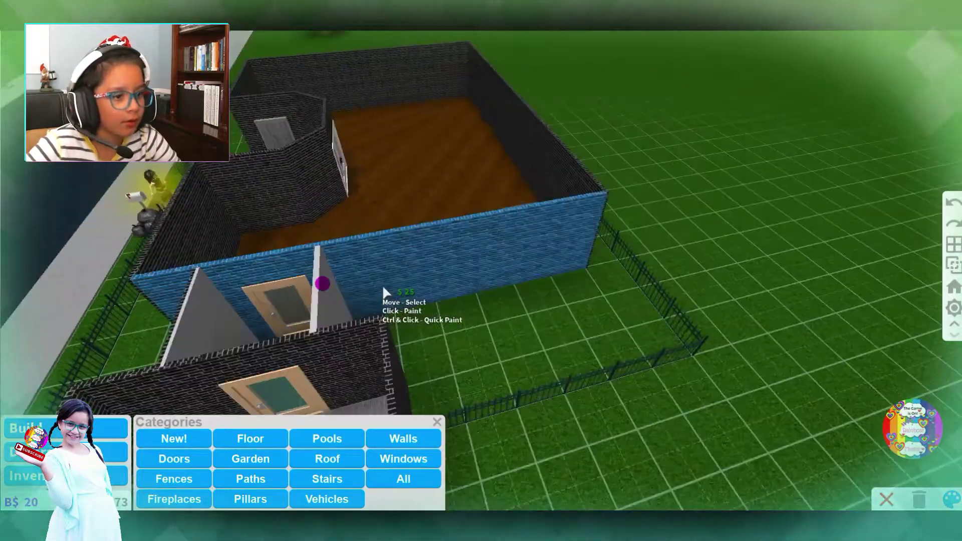
pyautogui.keyDown('ctrl'); pyautogui.click(384, 292); pyautogui.keyUp('ctrl')
pyautogui.click(310, 295)
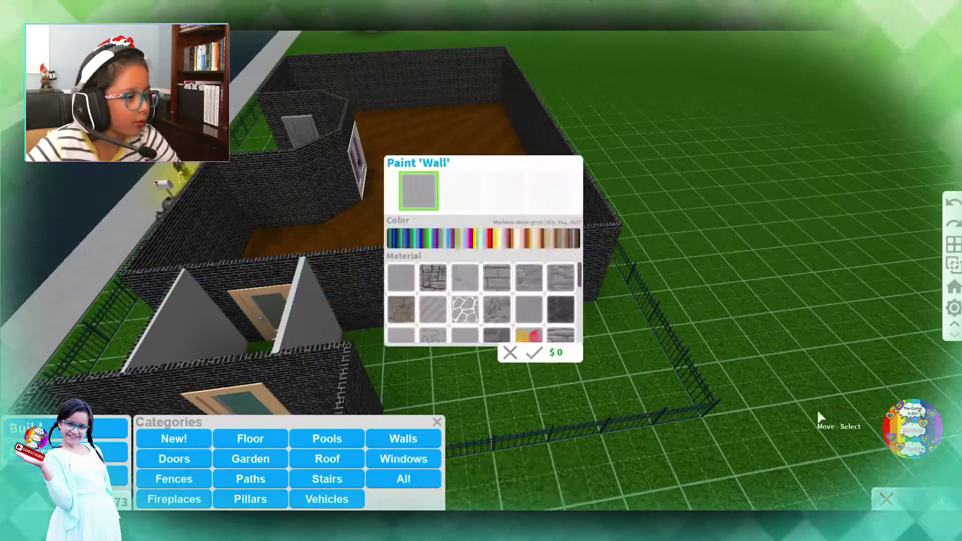
pyautogui.keyDown('ctrl'); pyautogui.click(341, 286); pyautogui.keyUp('ctrl')
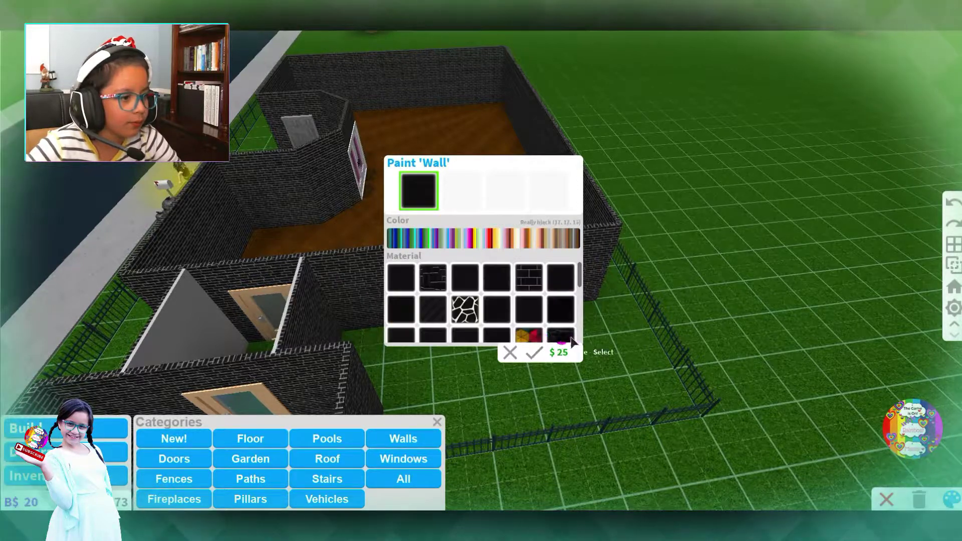
pyautogui.click(533, 352)
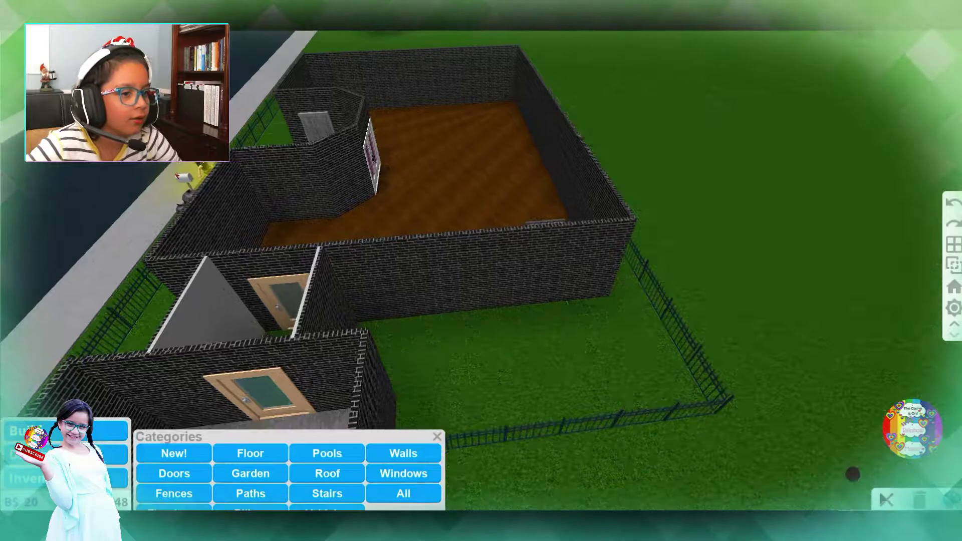
pyautogui.scroll(5, 791, 444)
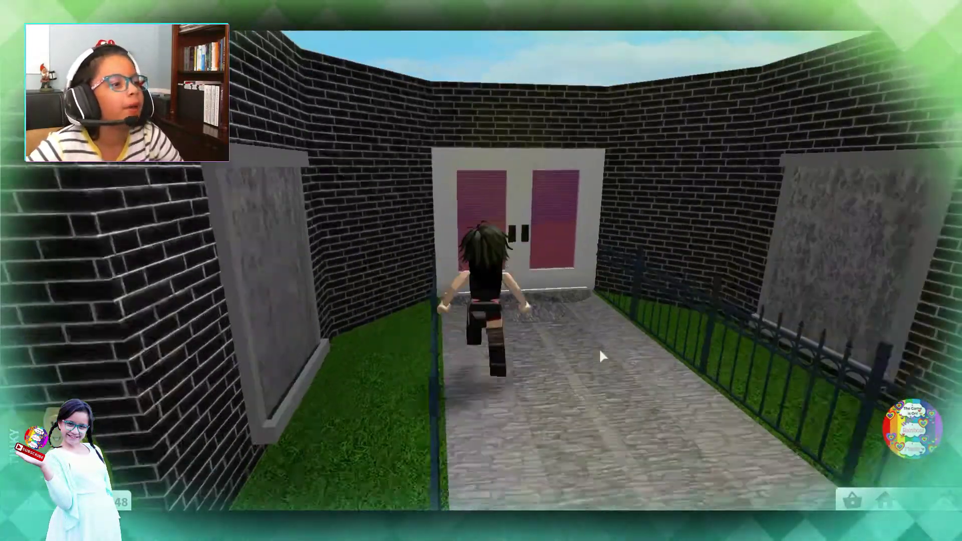
# Walk through the double door and customize the character at the wardrobe
pyautogui.press('e')
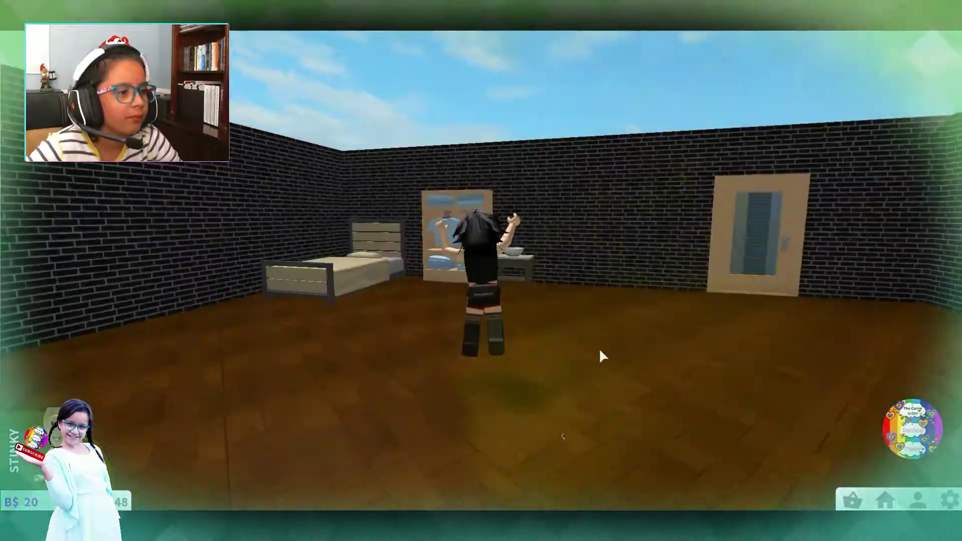
pyautogui.scroll(3, 600, 353)
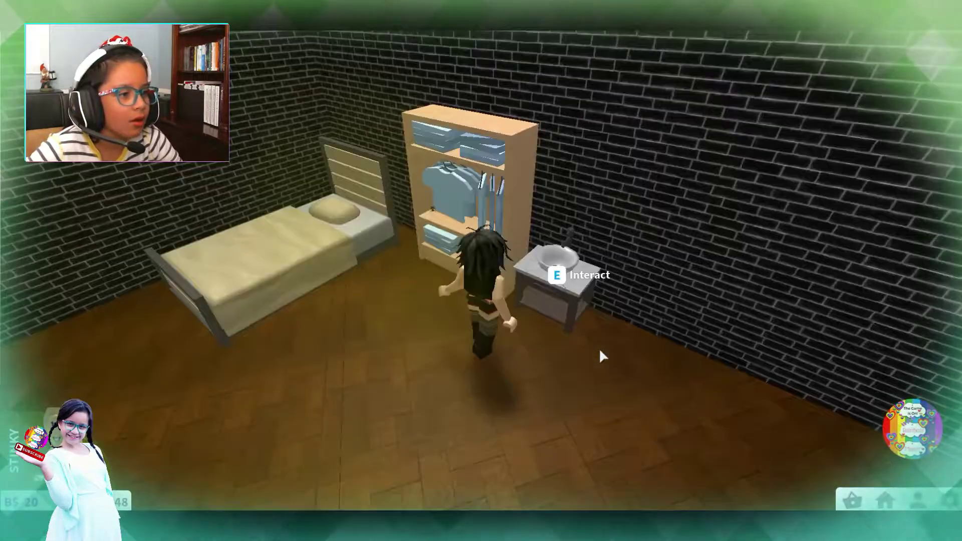
pyautogui.press('e')
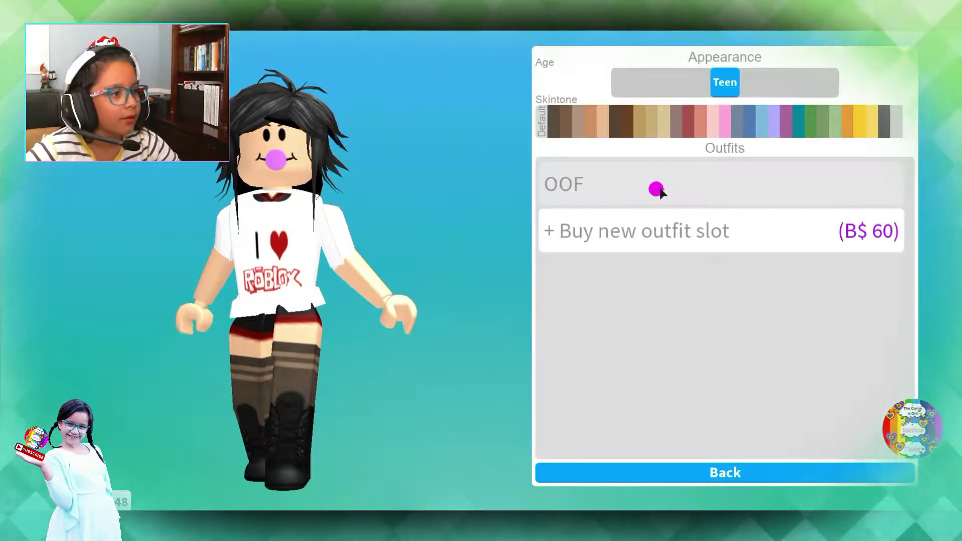
# Give the OOF outfit default accessories with blonde hair, default pants and default face
pyautogui.click(660, 186)
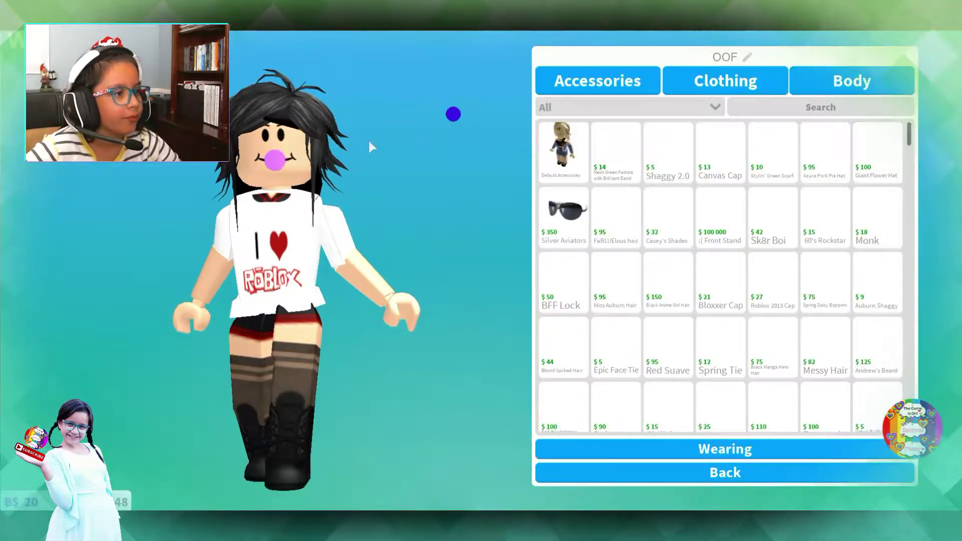
pyautogui.click(573, 145)
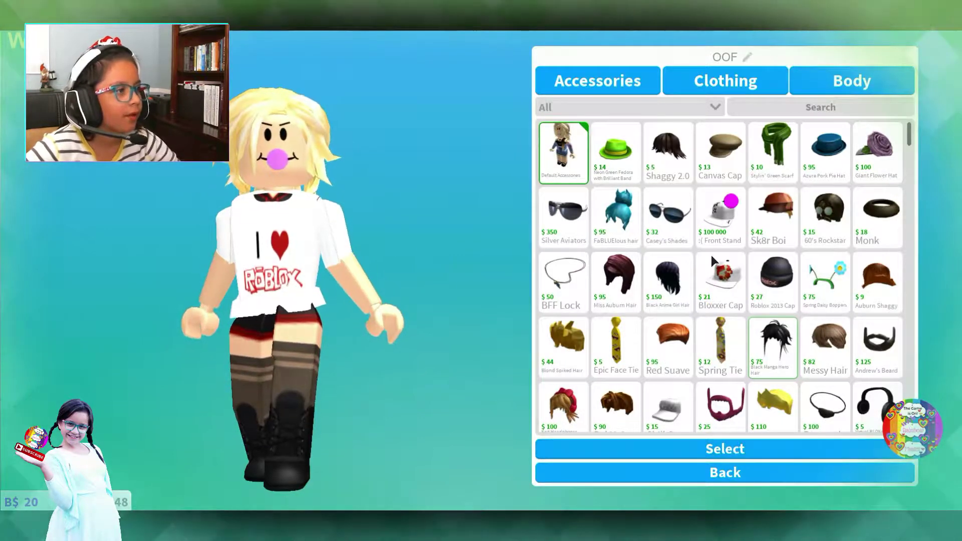
pyautogui.click(730, 88)
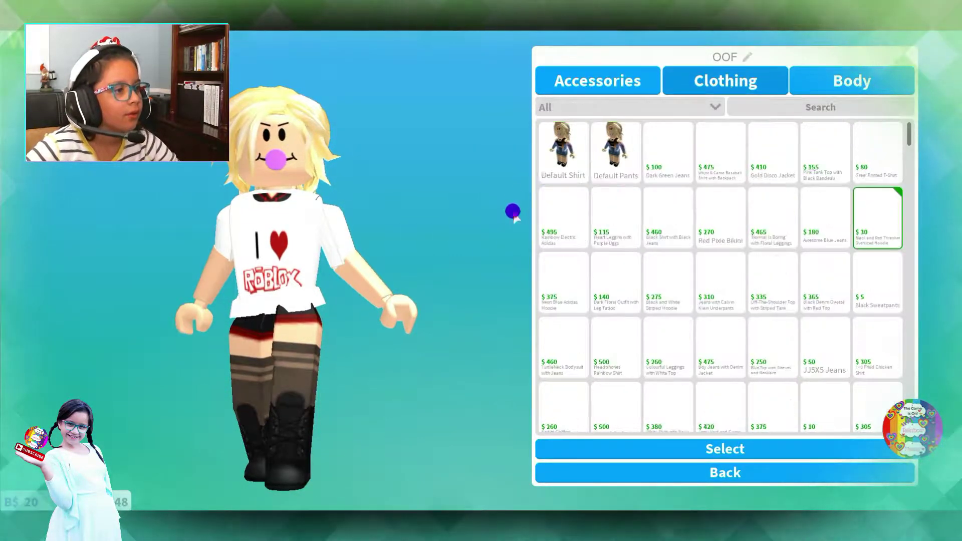
pyautogui.click(611, 136)
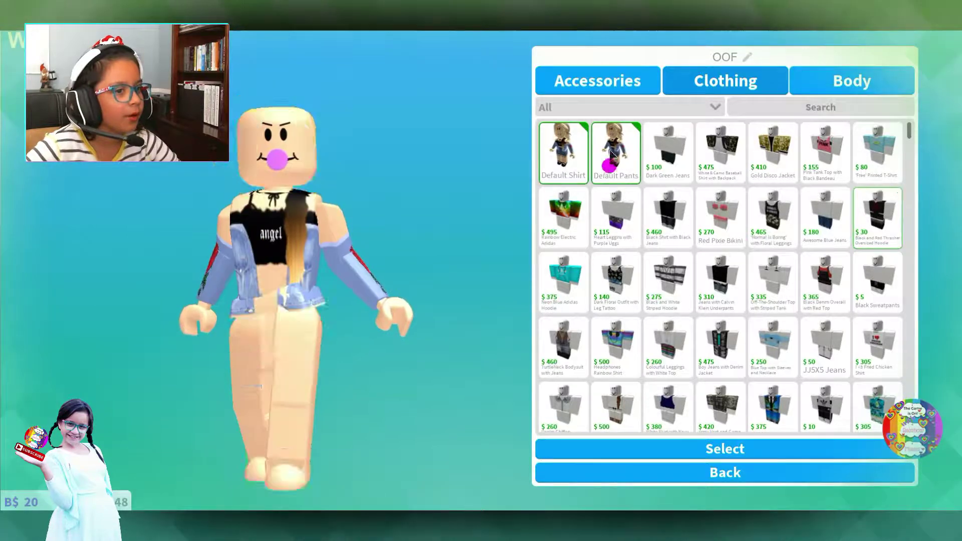
pyautogui.click(809, 90)
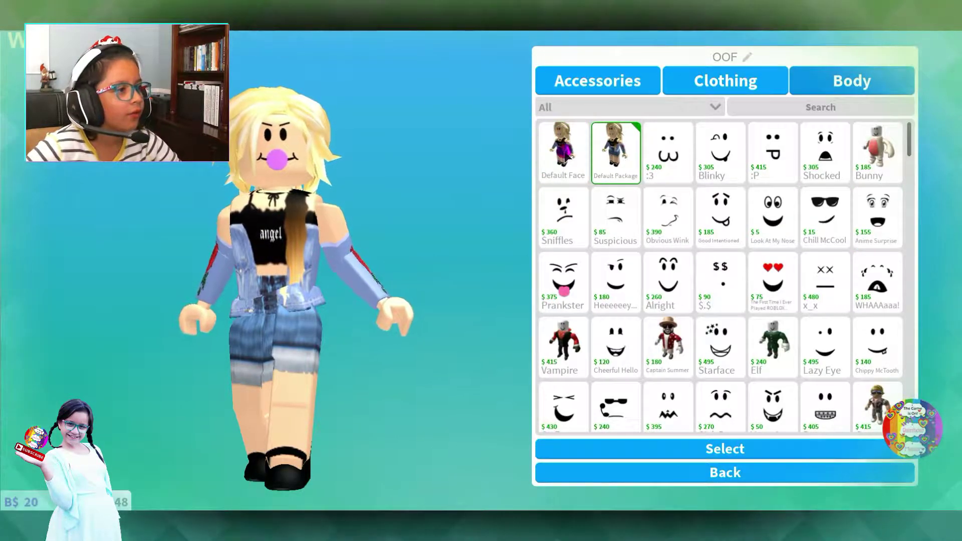
pyautogui.click(629, 445)
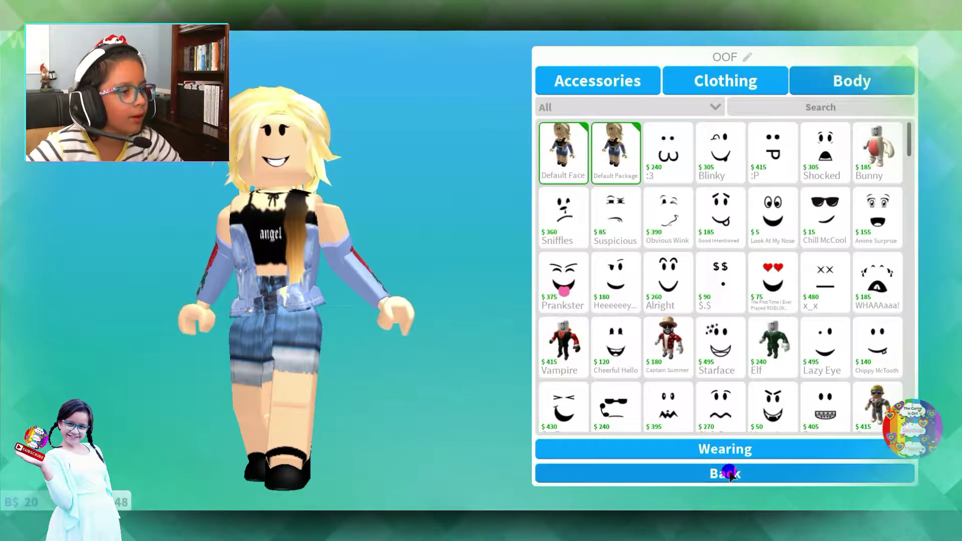
pyautogui.click(728, 471)
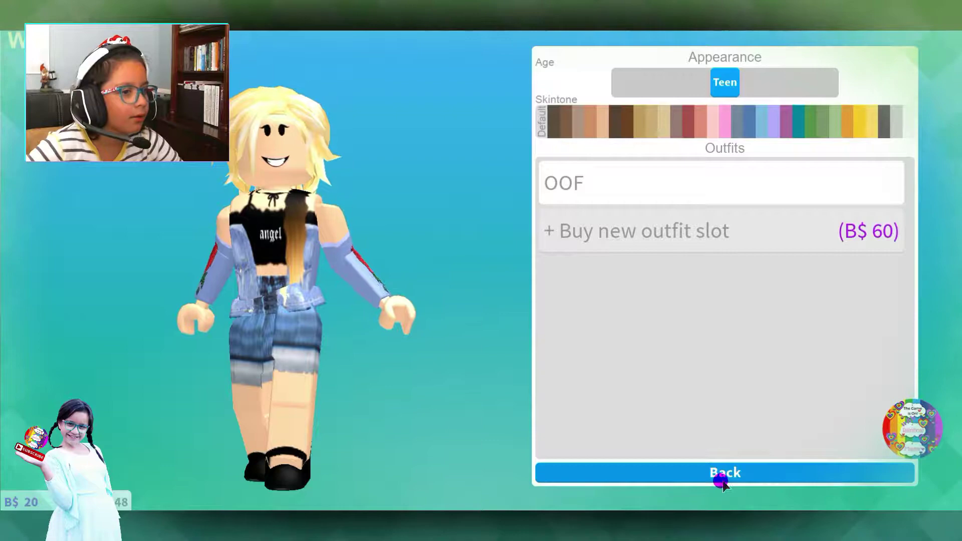
pyautogui.click(722, 475)
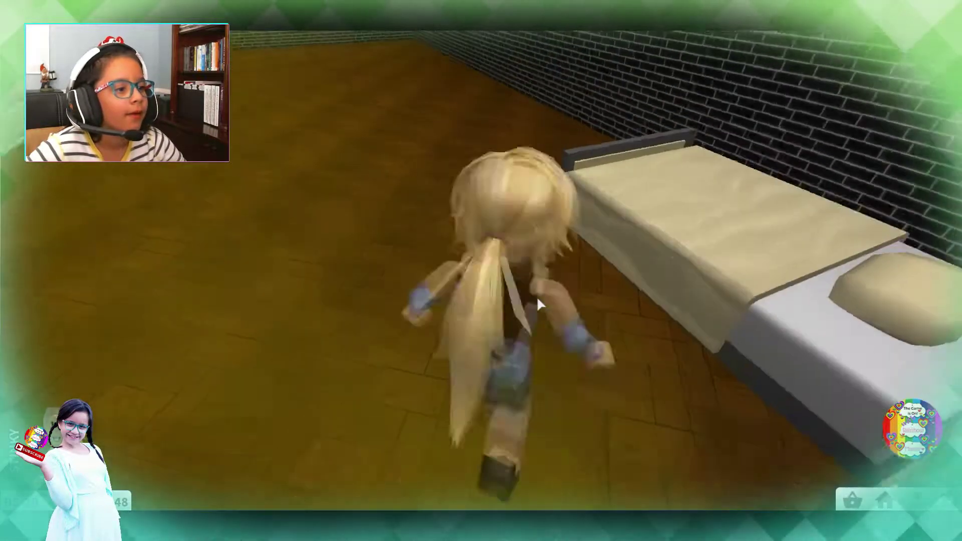
# Walk through the pink door up to the bedroom sink
pyautogui.press('w')
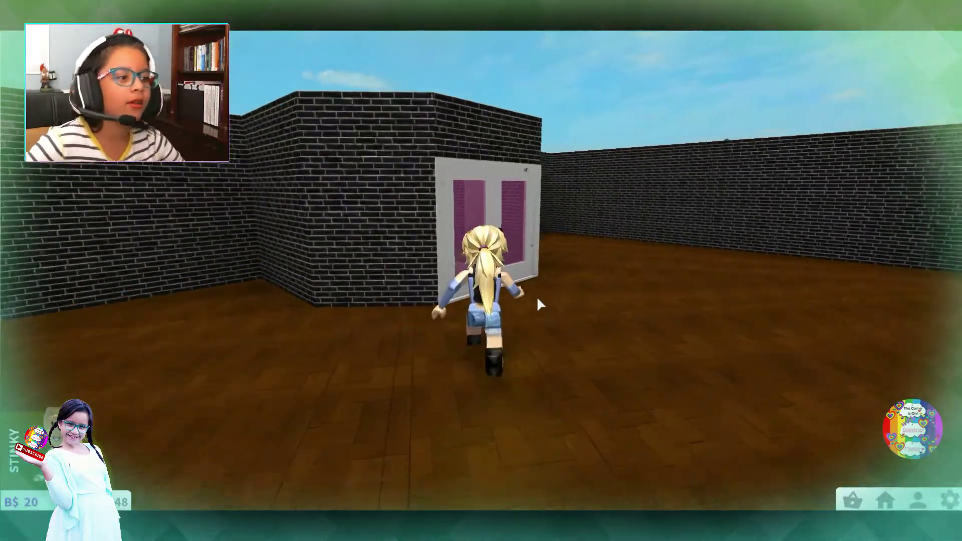
pyautogui.press('e')
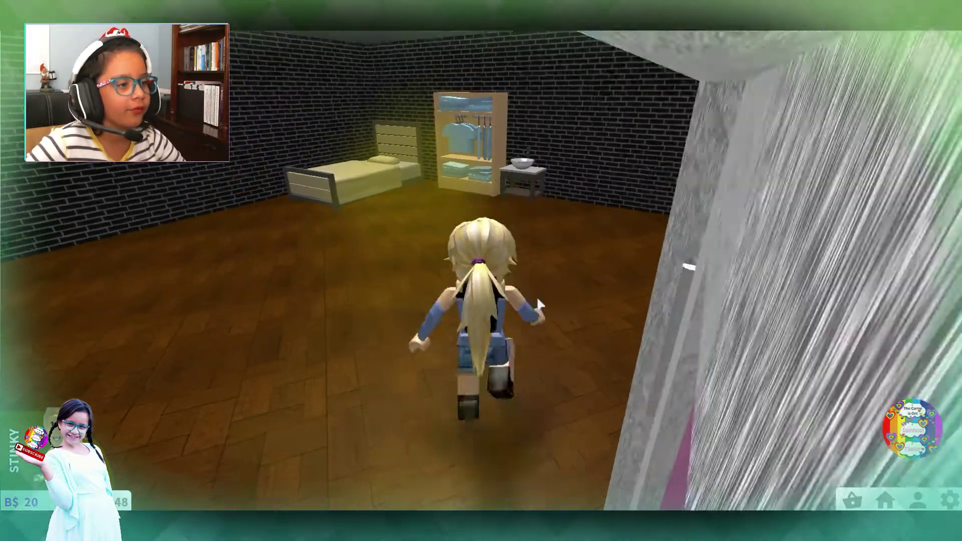
pyautogui.press('w')
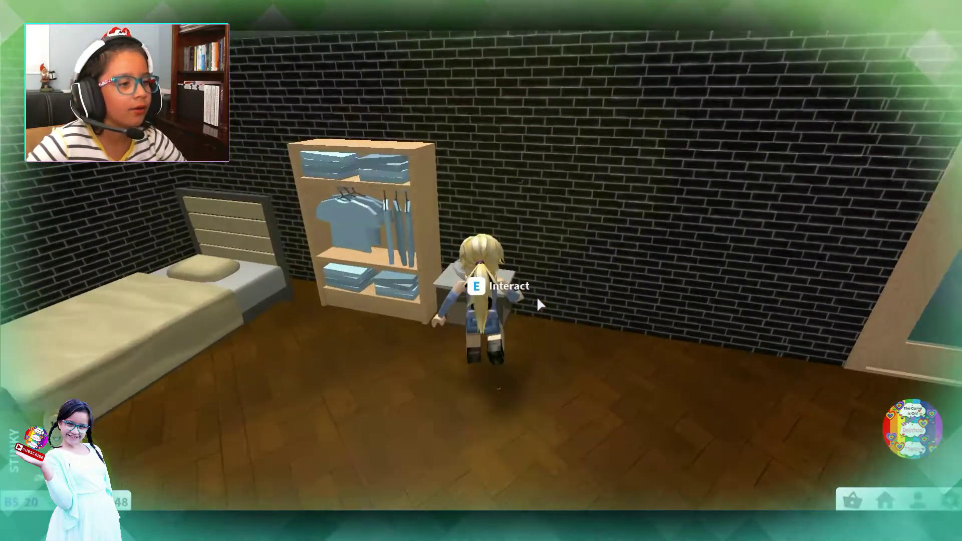
# Wash at the sink, check the needs stats, then brush teeth
pyautogui.press('e')
pyautogui.click(481, 245)
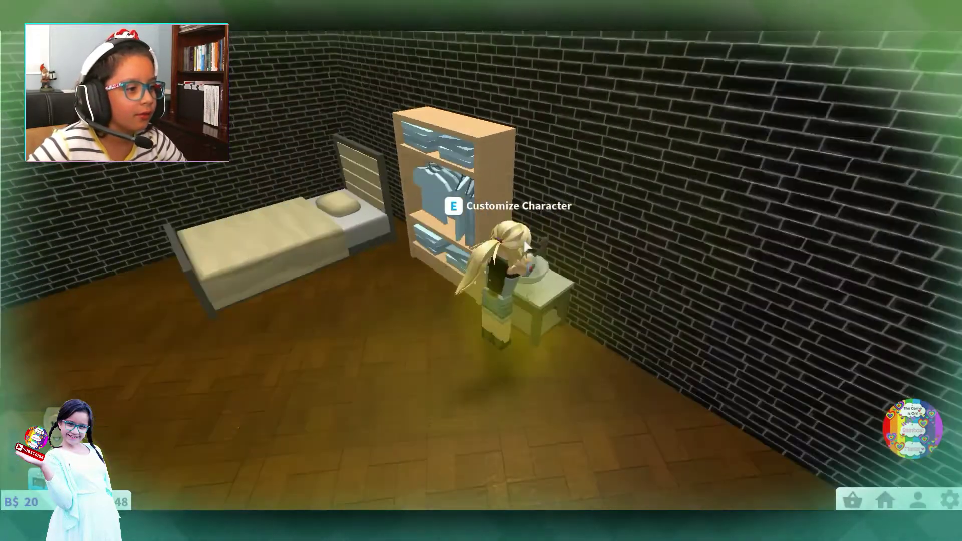
pyautogui.press('Left')
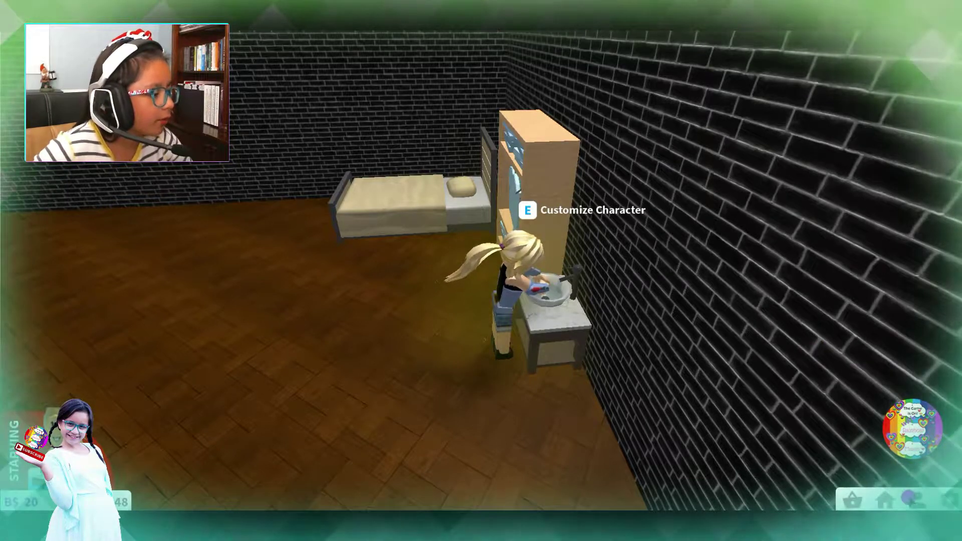
pyautogui.click(908, 498)
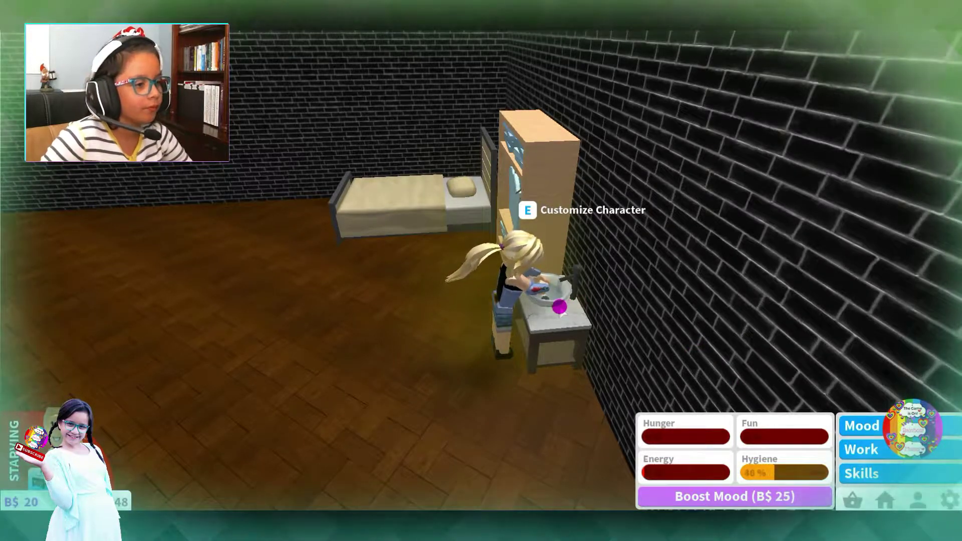
pyautogui.press('s')
pyautogui.click(586, 308)
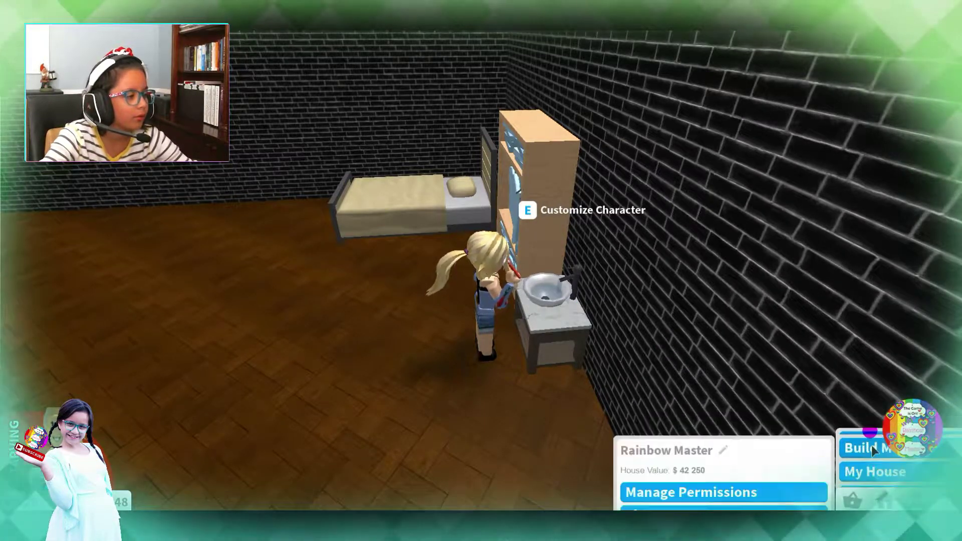
# In Build mode, place the owned Beverage Fridge beside the sink
pyautogui.press('b')
pyautogui.press('Left')
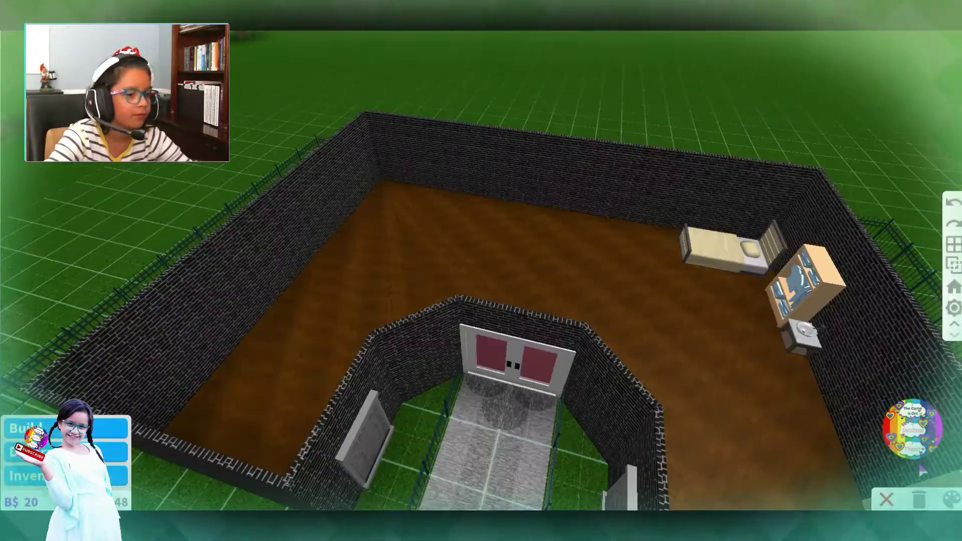
pyautogui.press('Left')
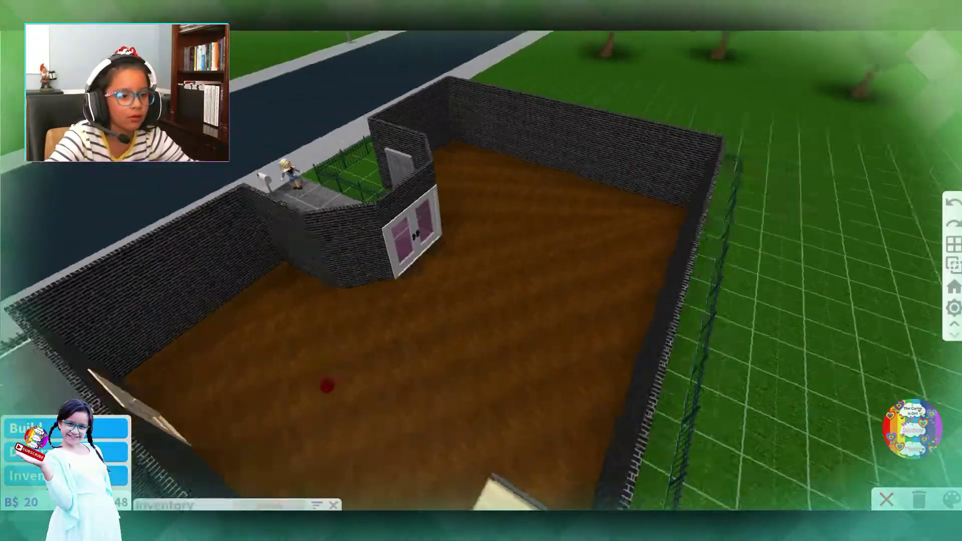
pyautogui.click(68, 476)
pyautogui.press('Left')
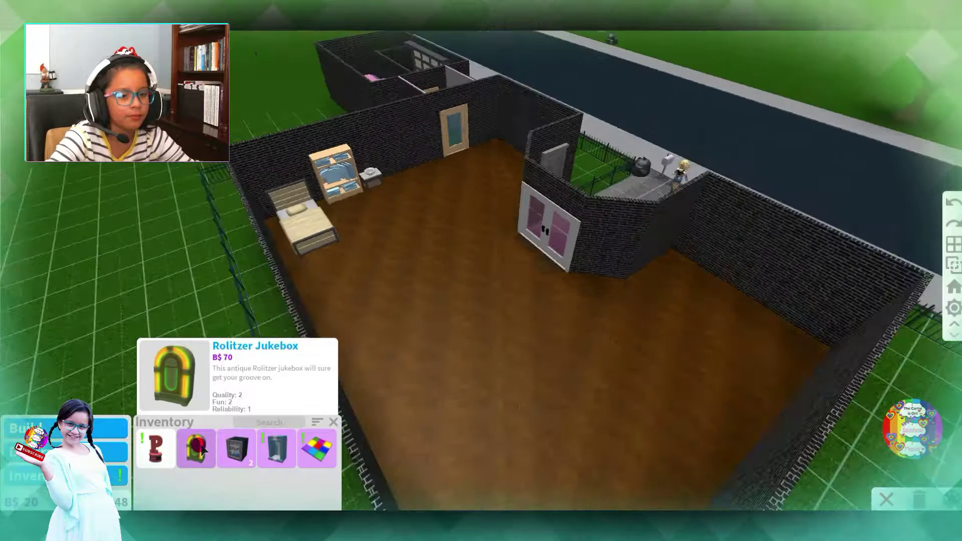
pyautogui.press('Right')
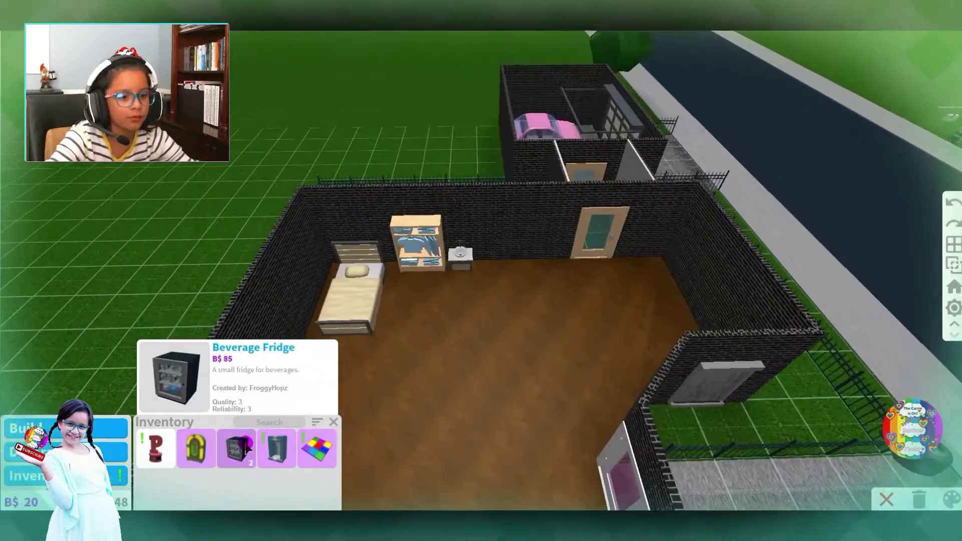
pyautogui.click(237, 449)
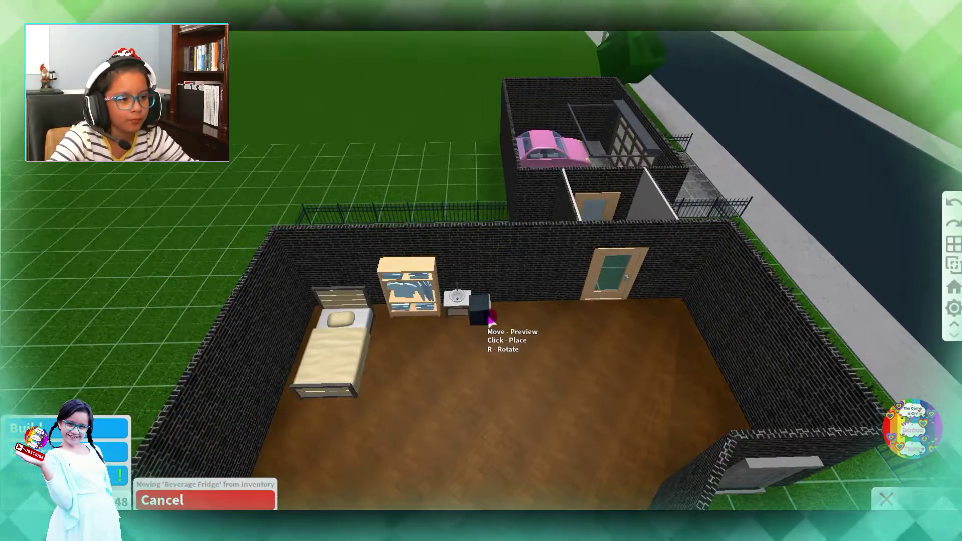
pyautogui.press('Right')
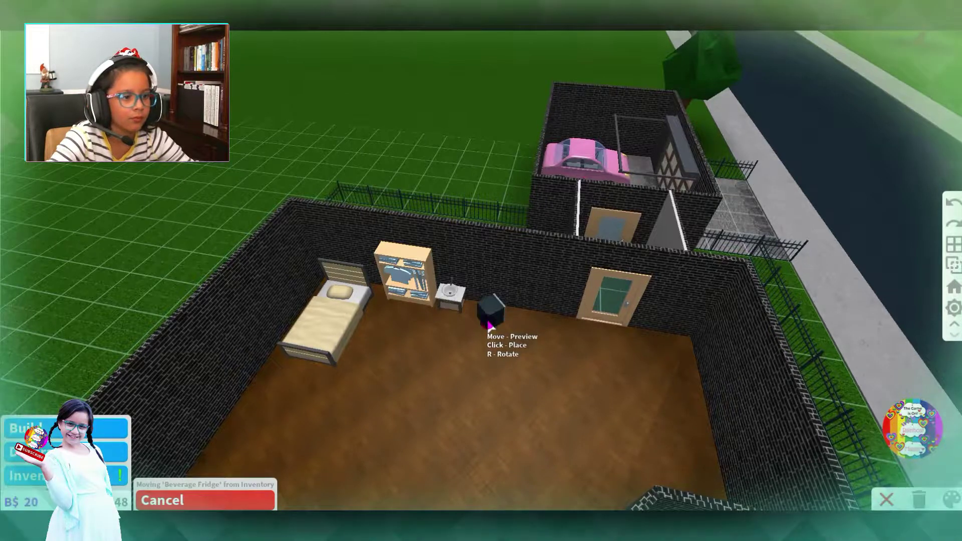
pyautogui.click(485, 297)
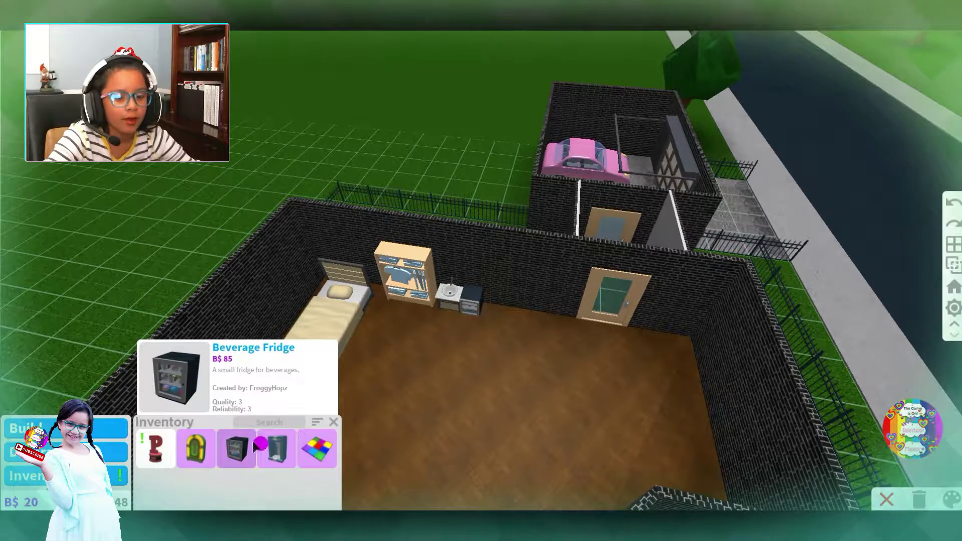
# Choose a Stylish Counter and rotate it to line up with the back wall
pyautogui.click(105, 450)
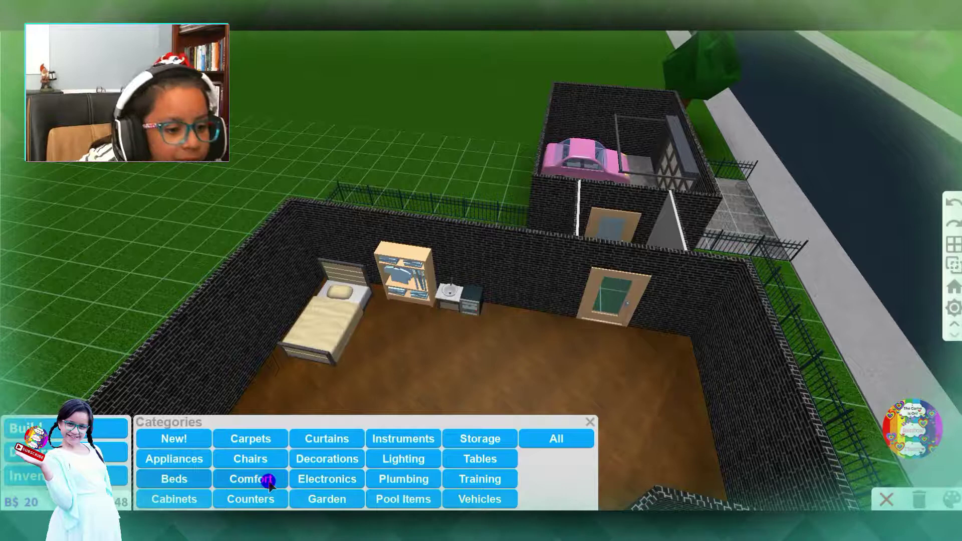
pyautogui.click(237, 496)
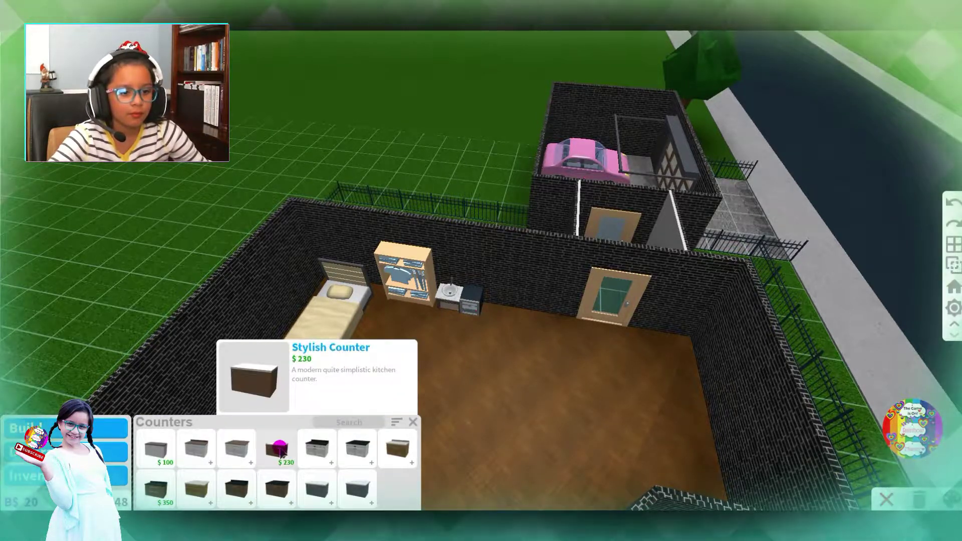
pyautogui.click(276, 449)
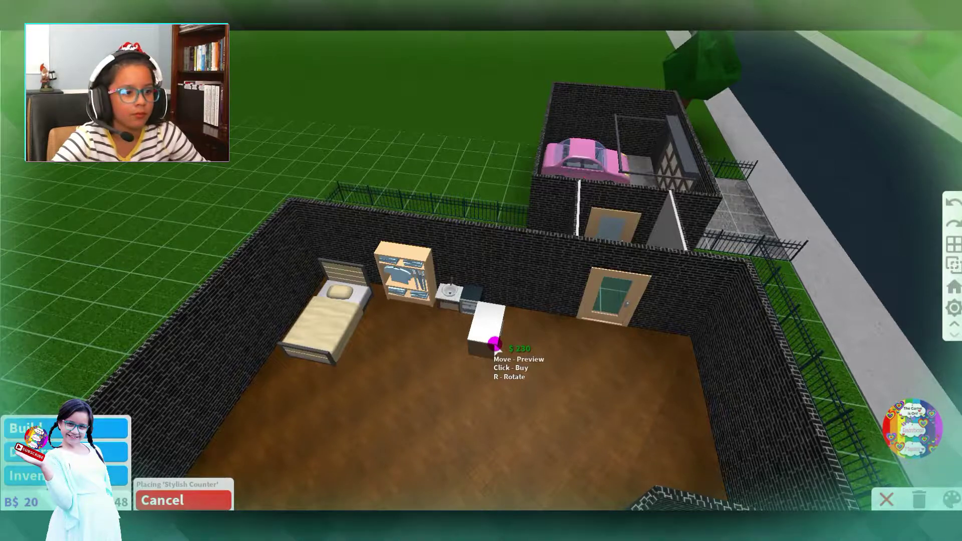
pyautogui.press('r')
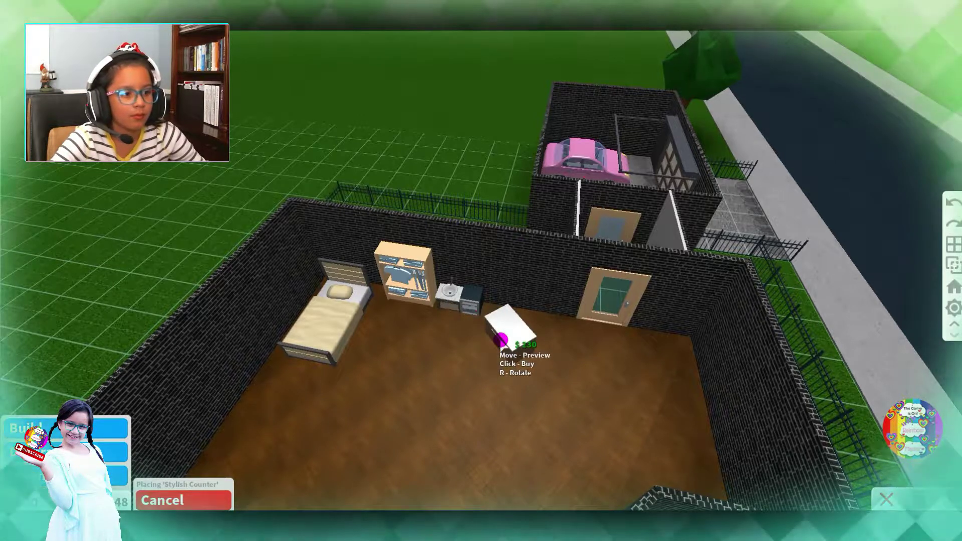
pyautogui.press('r')
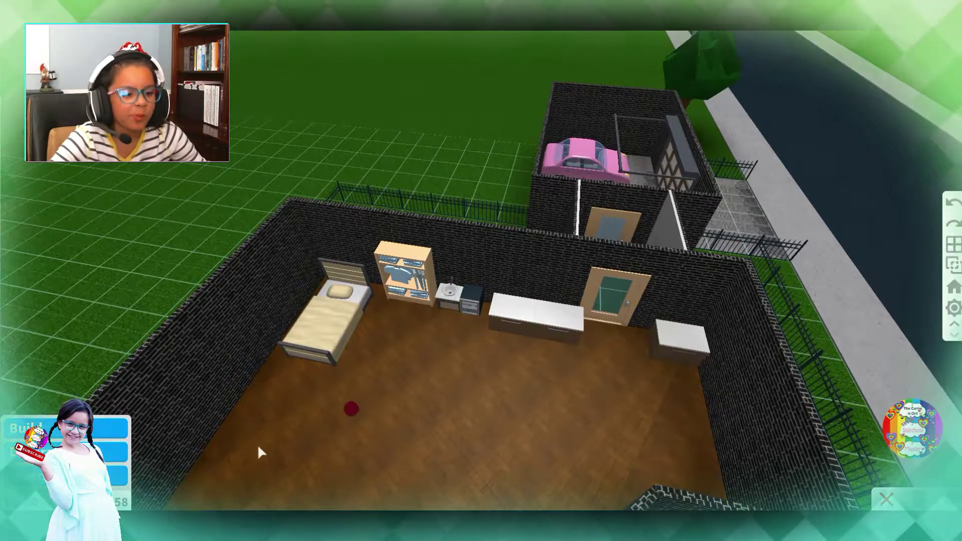
# Place the owned Disco Floor in the centre of the room
pyautogui.click(161, 422)
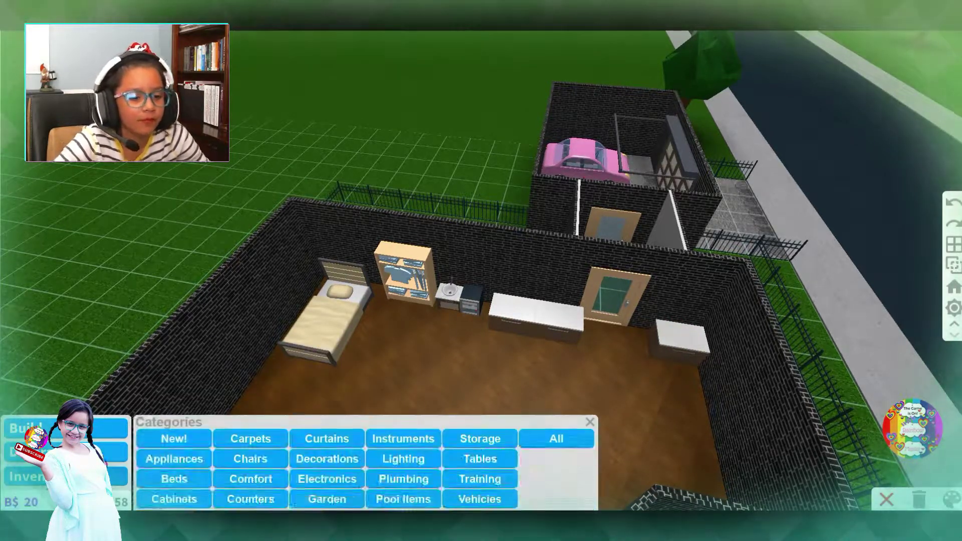
pyautogui.click(30, 476)
pyautogui.click(240, 451)
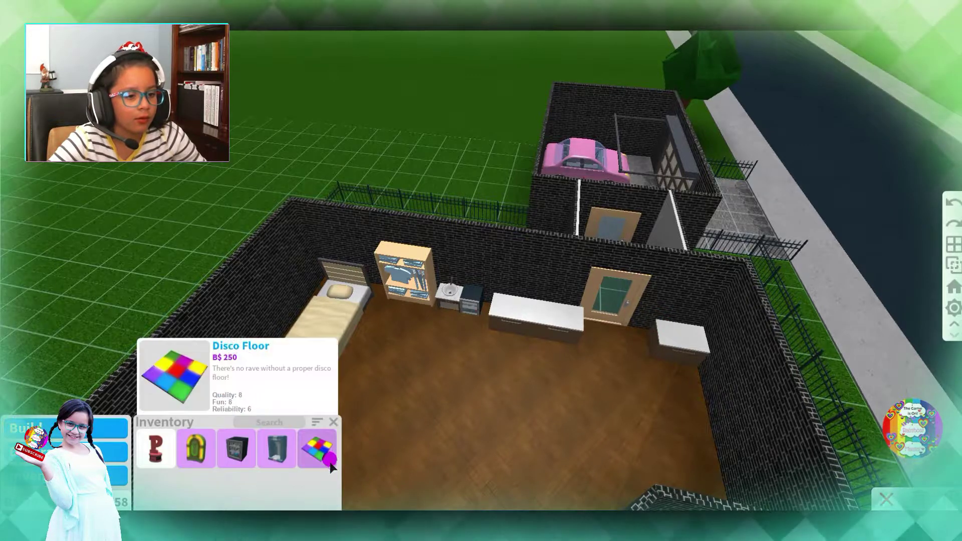
pyautogui.click(317, 449)
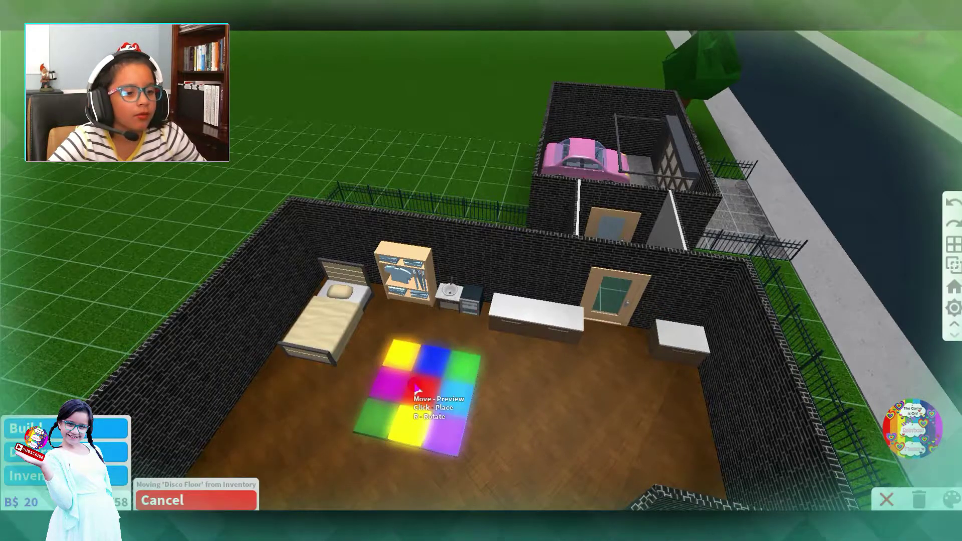
pyautogui.click(414, 384)
# Put the Ice Cream Machine on the counter and the jukebox beside the bed
pyautogui.click(235, 460)
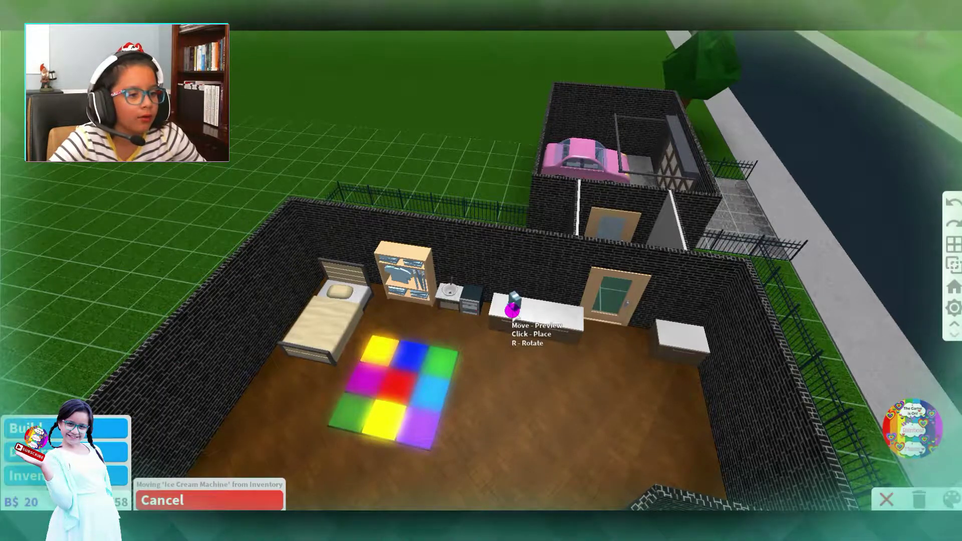
pyautogui.click(220, 459)
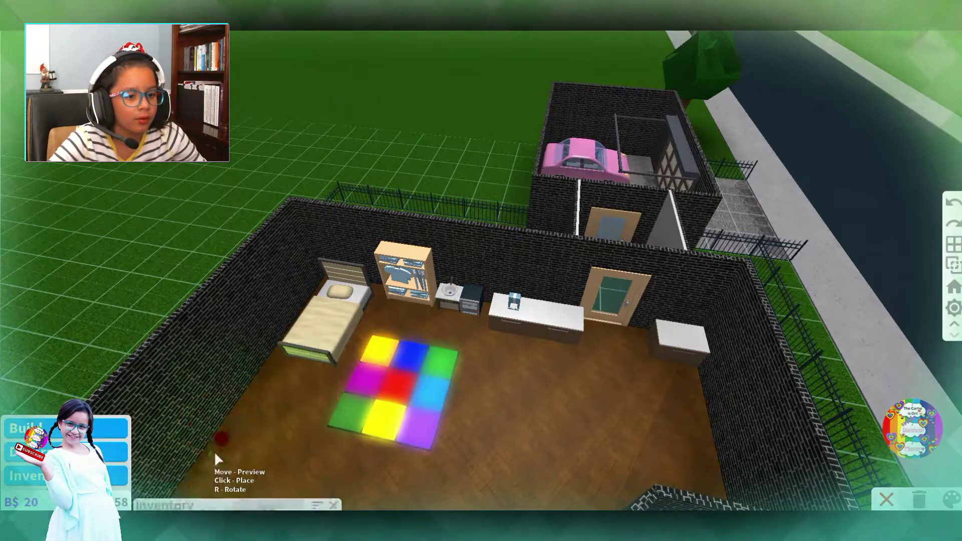
pyautogui.click(285, 383)
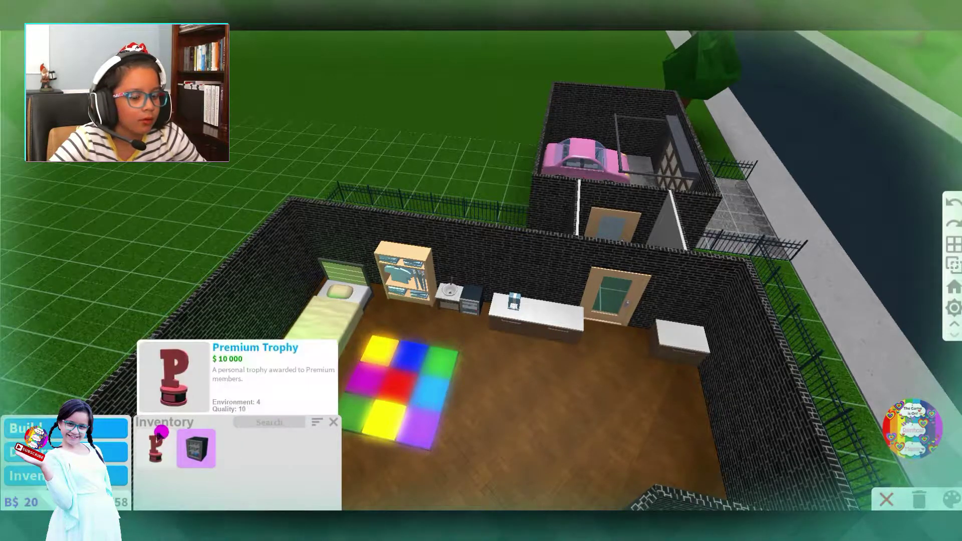
# Set the Premium Trophy on the table by the right wall
pyautogui.click(155, 448)
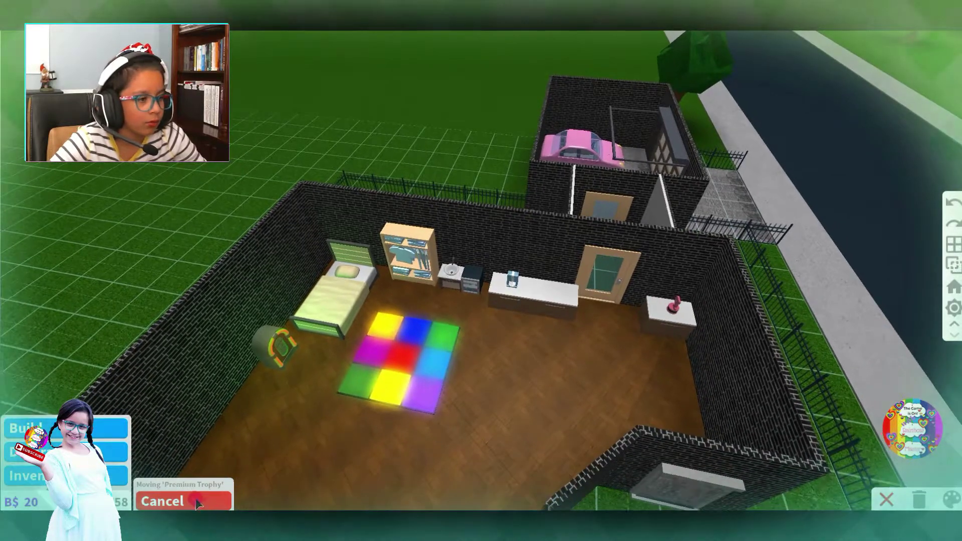
pyautogui.press('Escape')
pyautogui.click(677, 306)
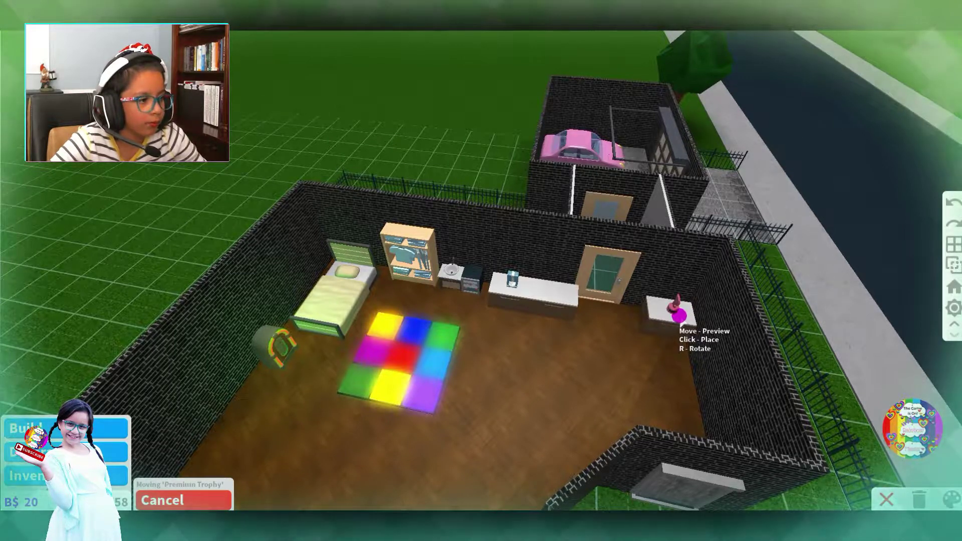
pyautogui.click(683, 312)
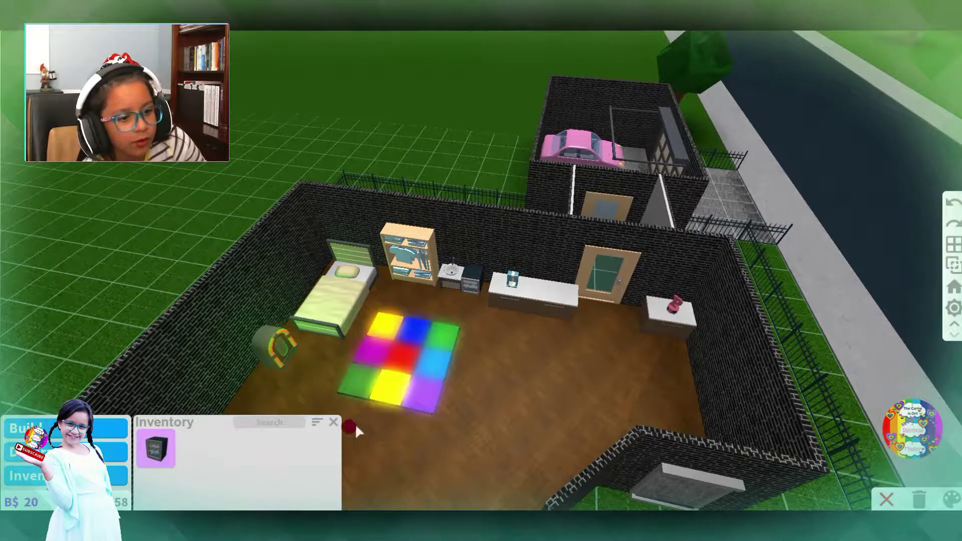
pyautogui.click(336, 424)
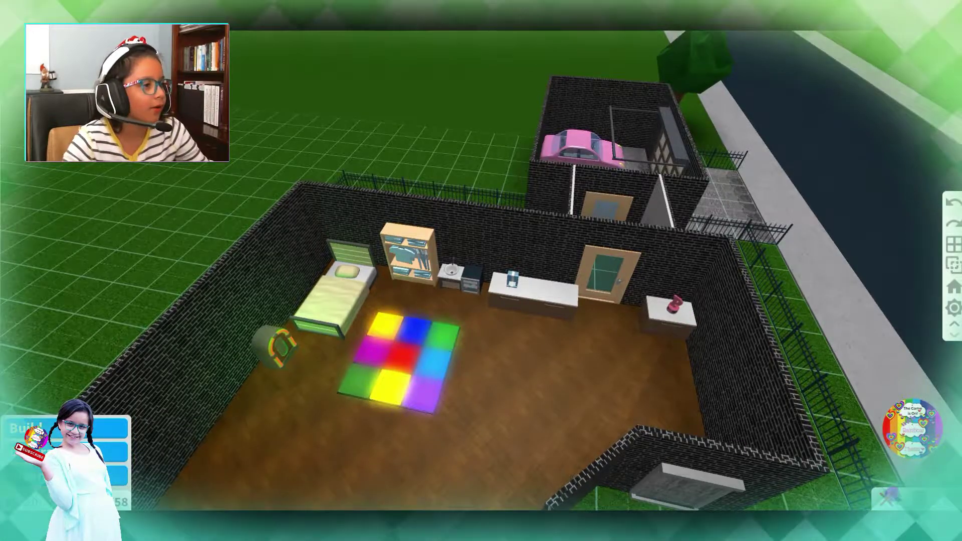
# Exit Build mode, walk the avatar up the path and open the pink double door
pyautogui.click(889, 495)
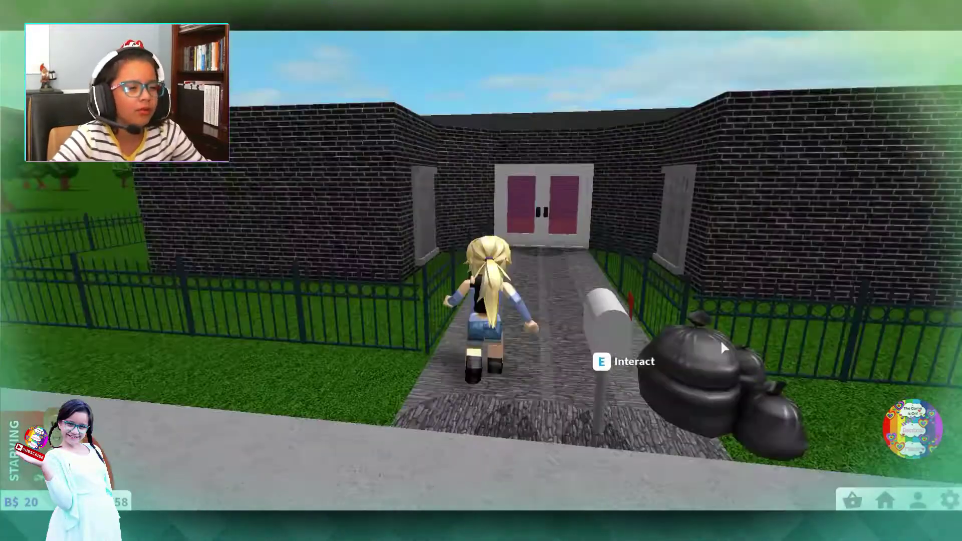
pyautogui.press('w')
pyautogui.press('d')
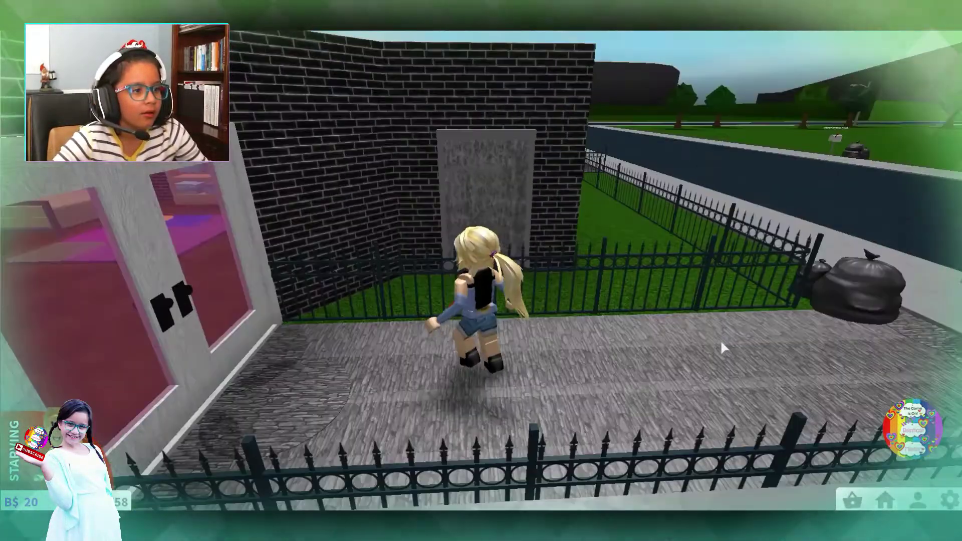
pyautogui.press('a')
pyautogui.press('w')
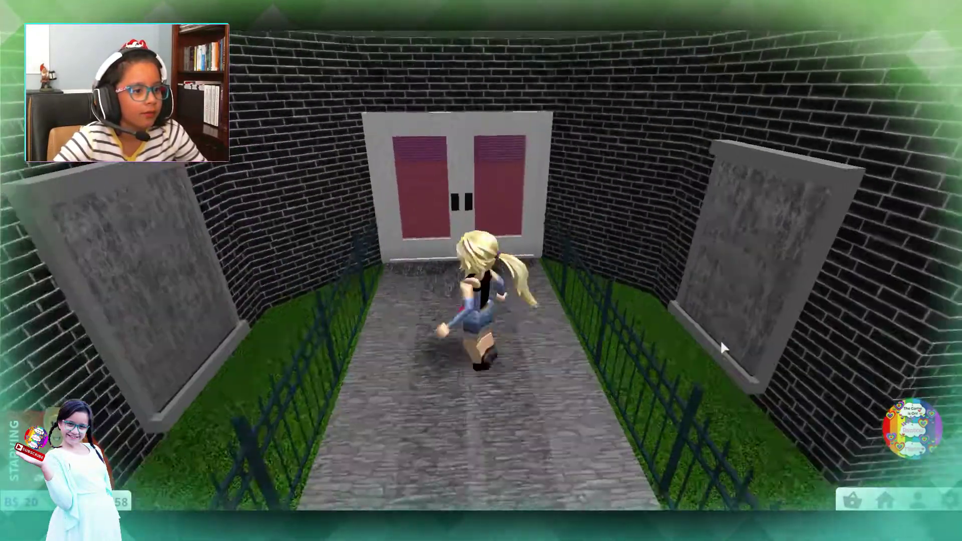
pyautogui.press('w')
pyautogui.press('e')
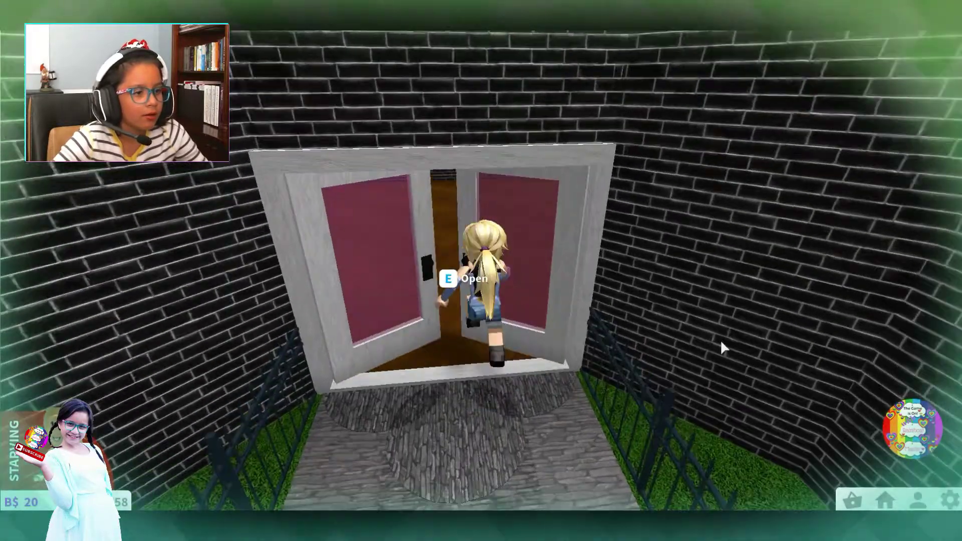
# Walk into the bedroom, lie down in the bed to sleep, and show the Mood stats
pyautogui.press('w')
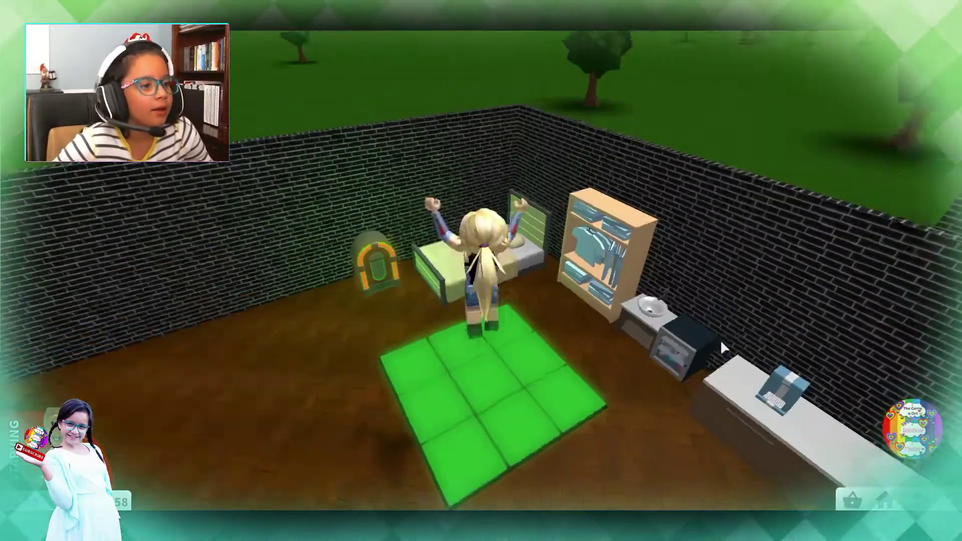
pyautogui.press('w')
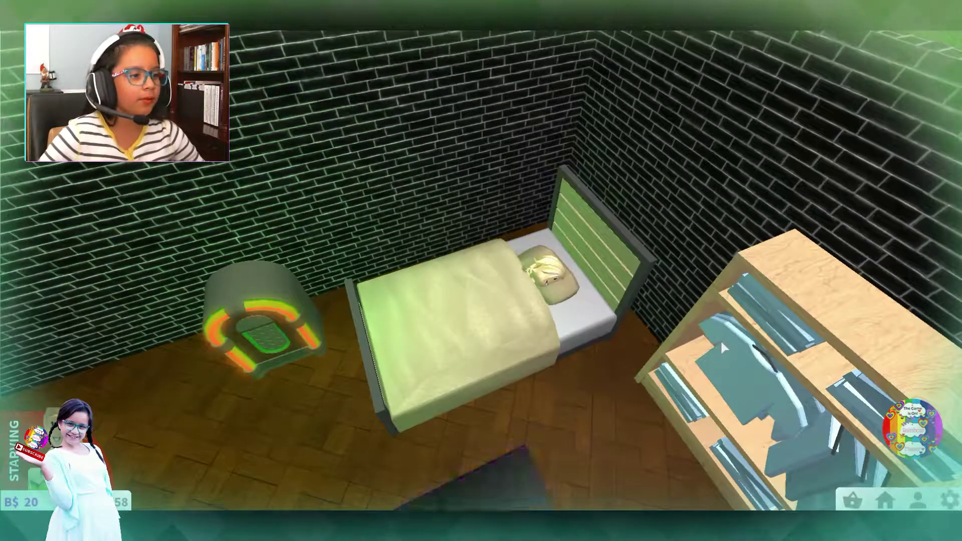
pyautogui.moveTo(721, 339); pyautogui.dragTo(790, 346)
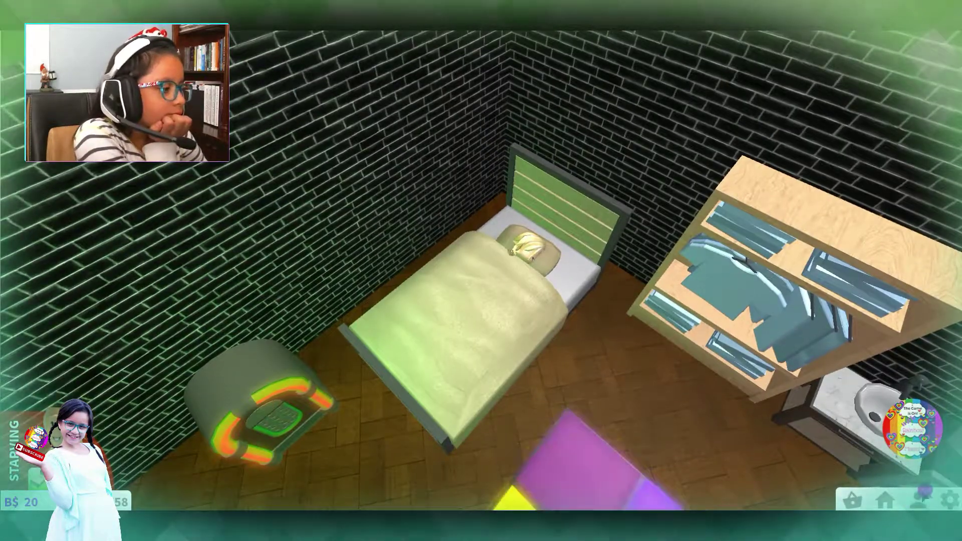
pyautogui.click(919, 500)
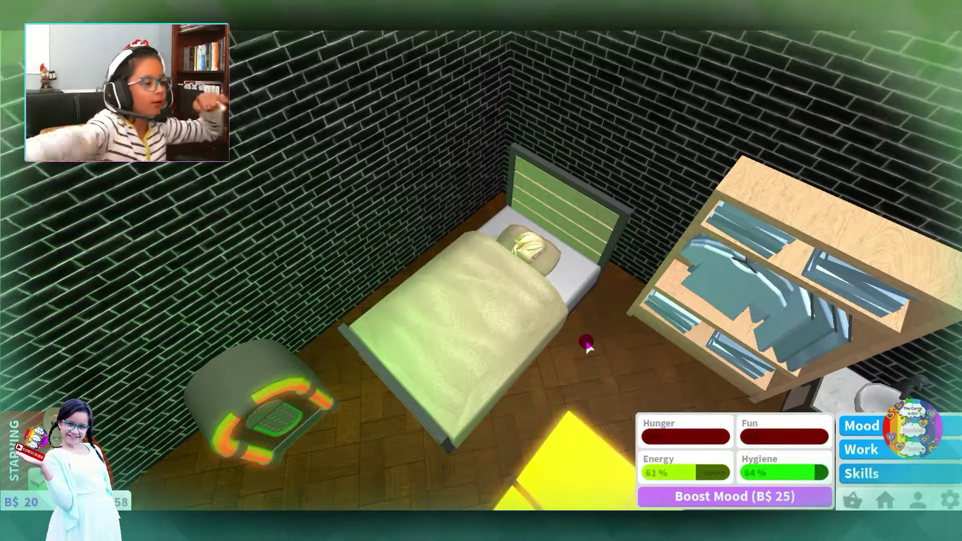
# Buy a $2 ice cream from the ice cream machine and eat it
pyautogui.press('w')
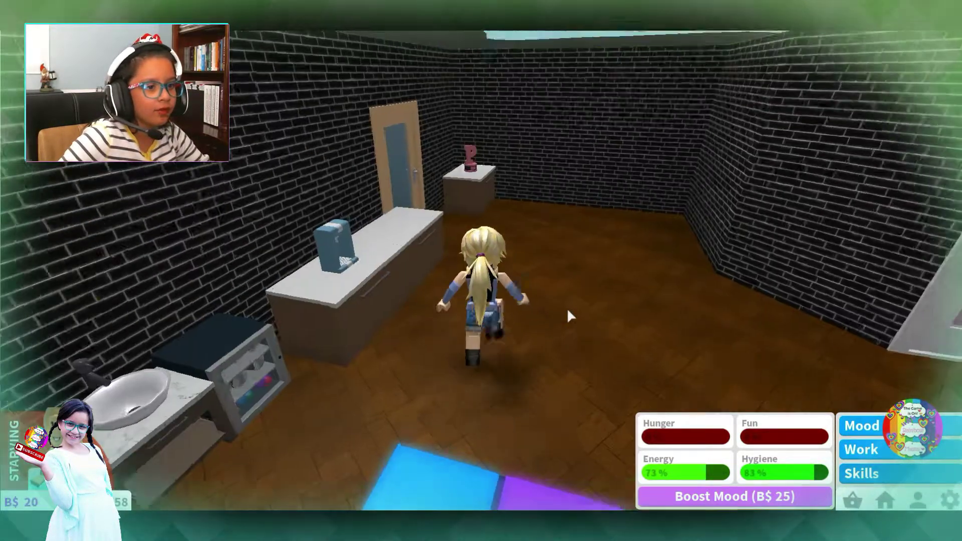
pyautogui.press('a')
pyautogui.press('e')
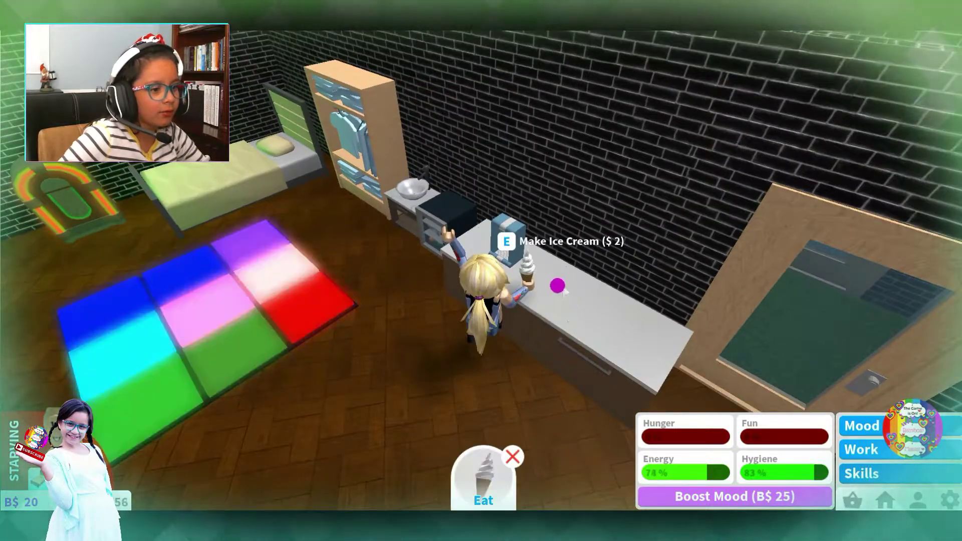
pyautogui.press('s')
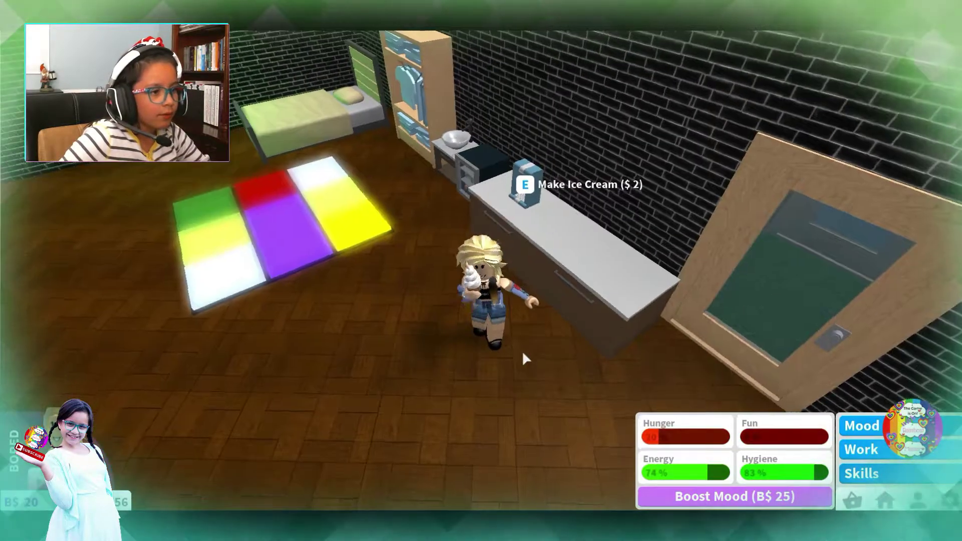
pyautogui.press('s')
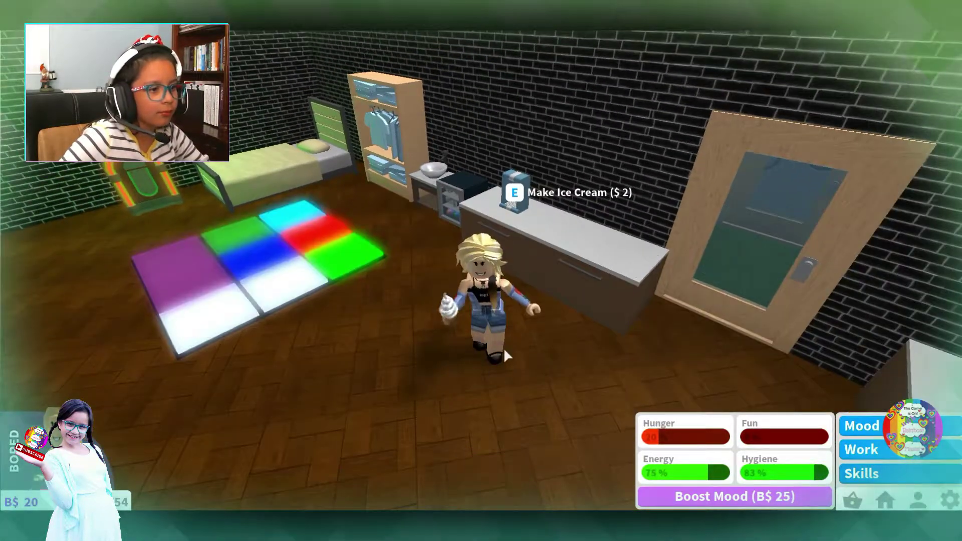
pyautogui.press('w')
# Take the Potato Chips from the fridge and eat them, then take the Banana
pyautogui.press('e')
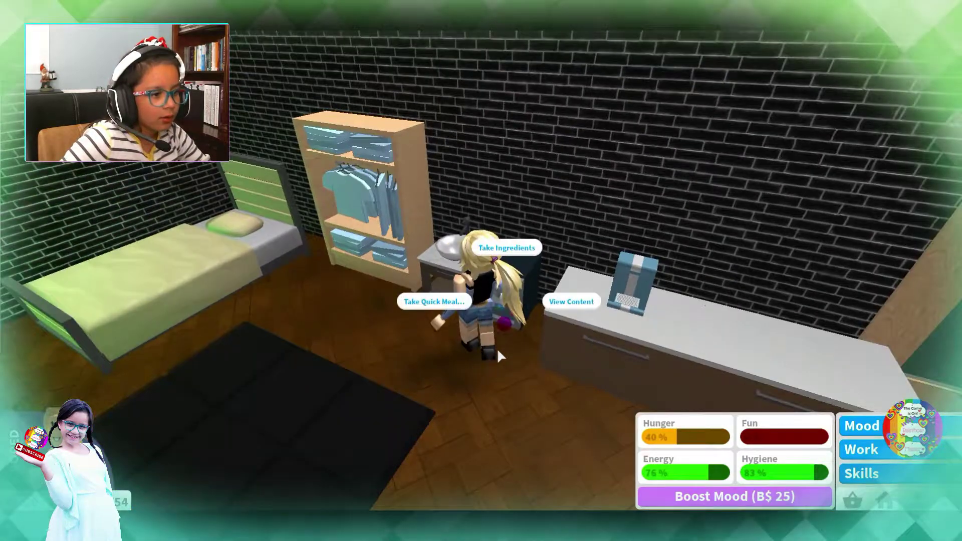
pyautogui.click(554, 301)
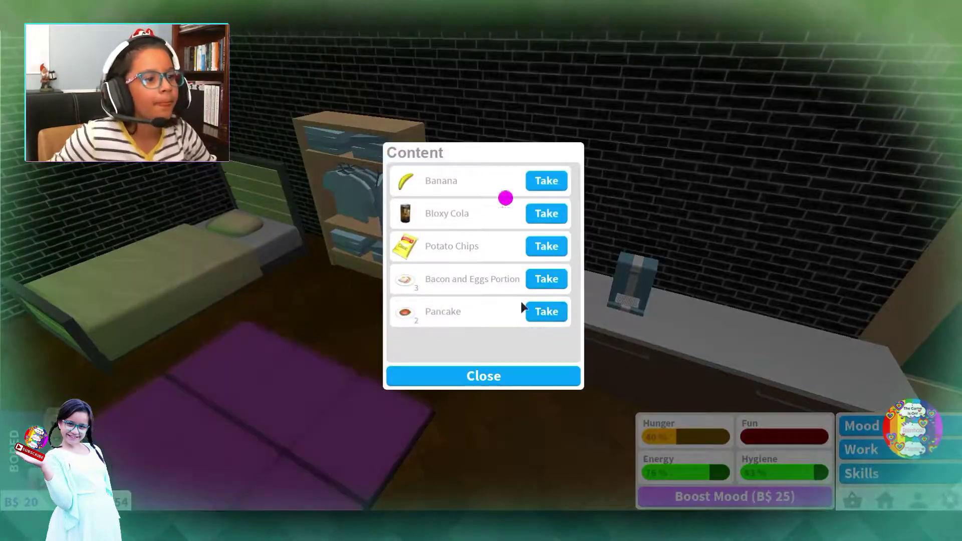
pyautogui.click(543, 255)
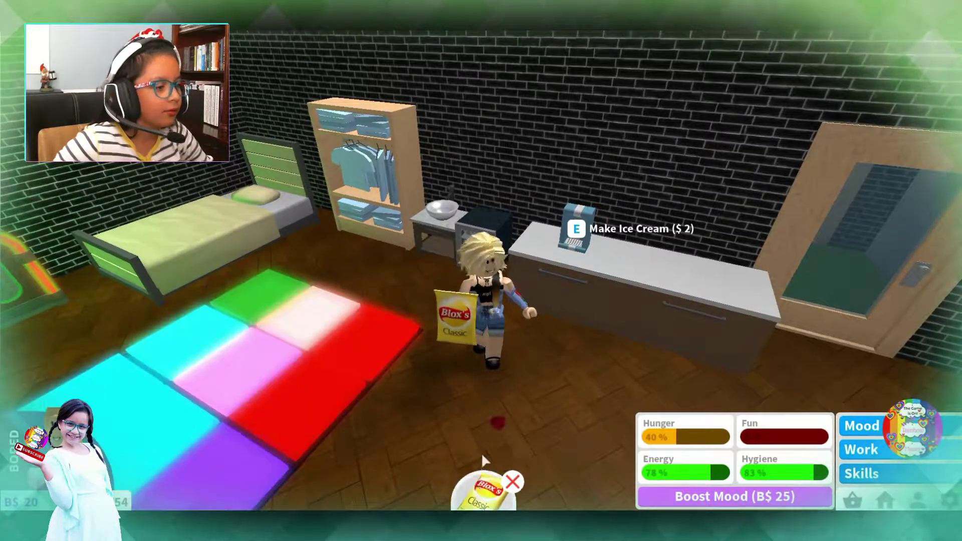
pyautogui.press('w')
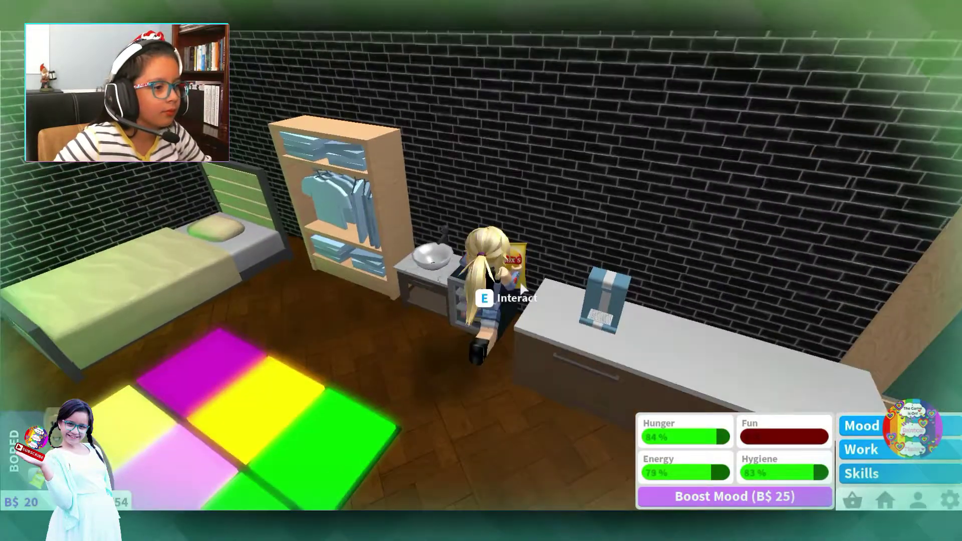
pyautogui.click(512, 289)
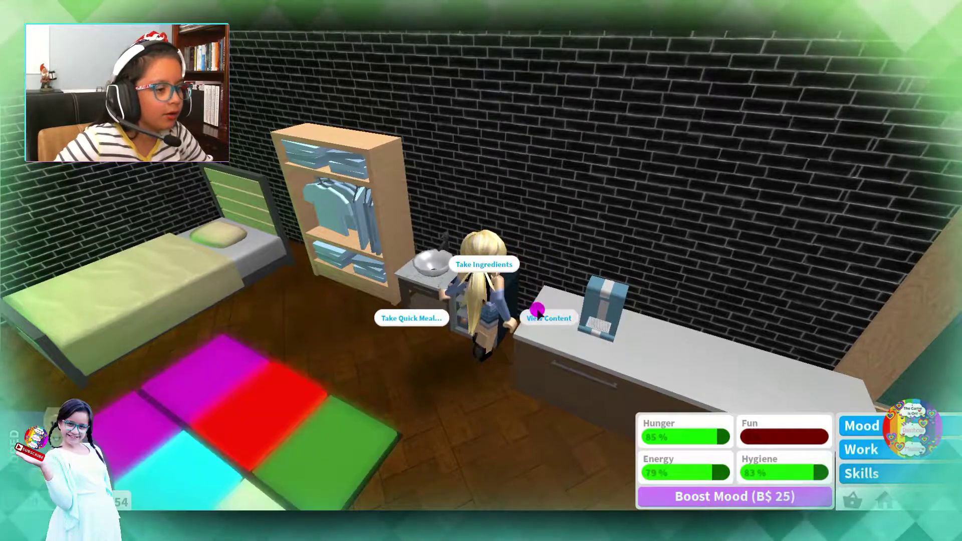
pyautogui.click(536, 319)
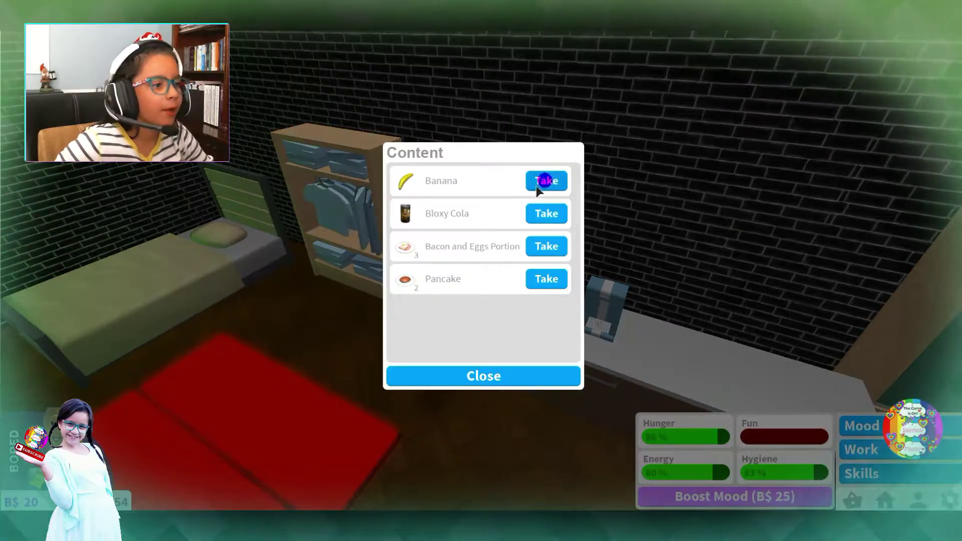
pyautogui.click(543, 181)
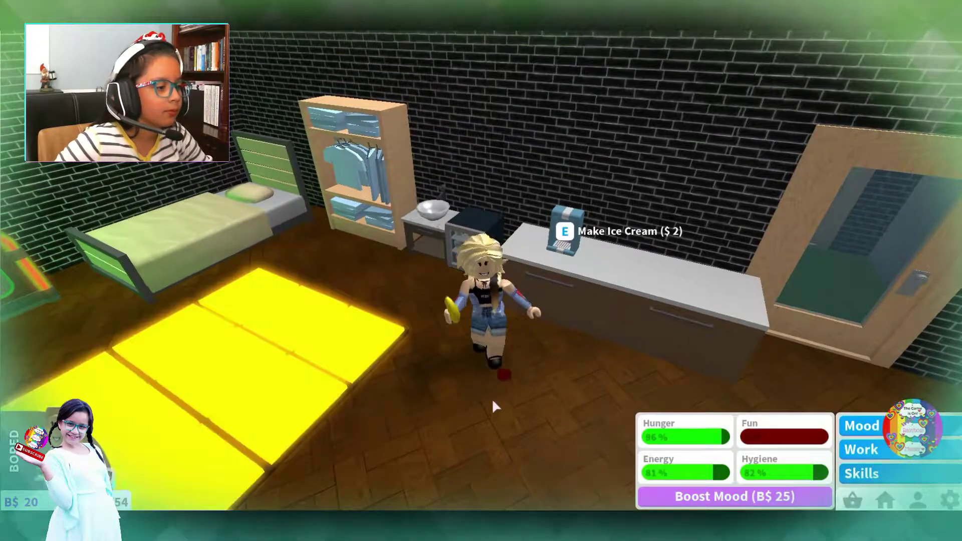
# Walk through the house to the garage and get into the pink car
pyautogui.press('w')
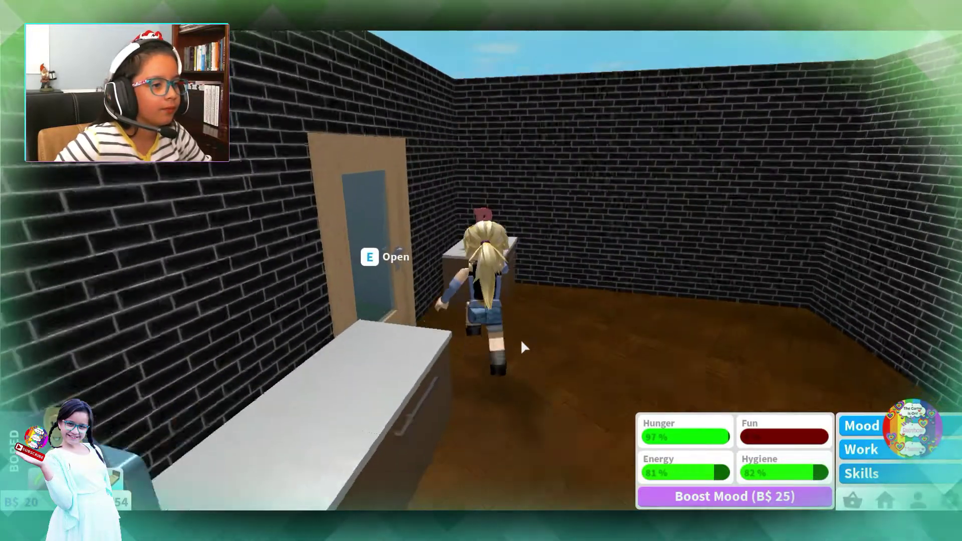
pyautogui.press('w')
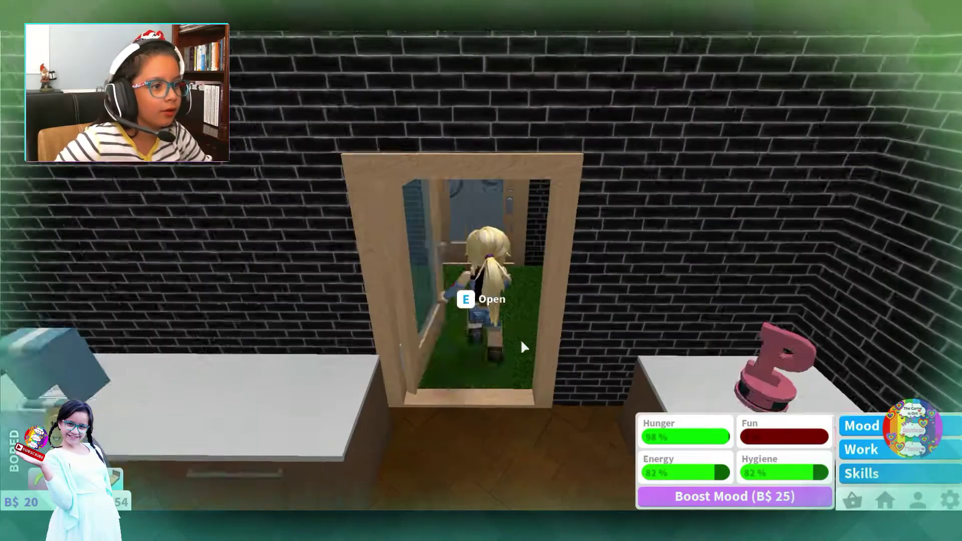
pyautogui.press('w')
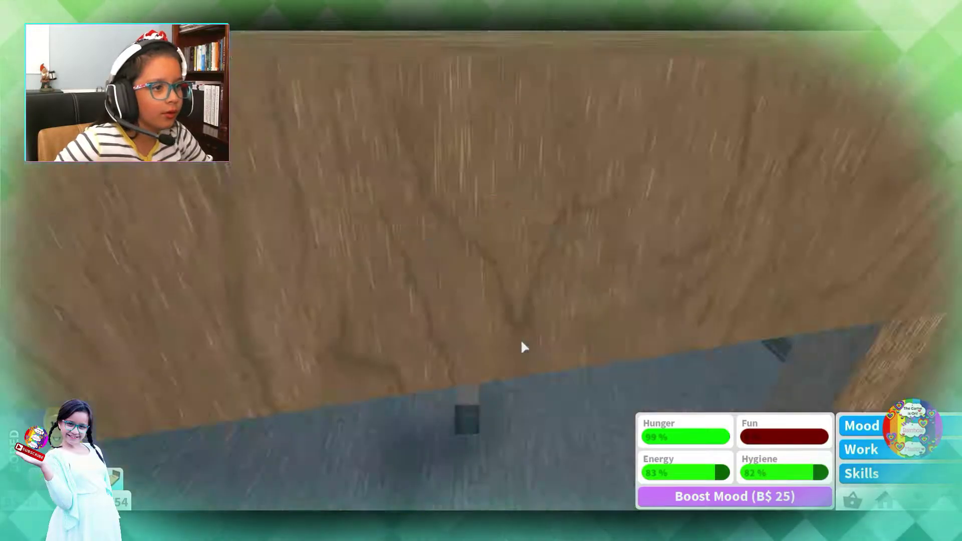
pyautogui.press('w')
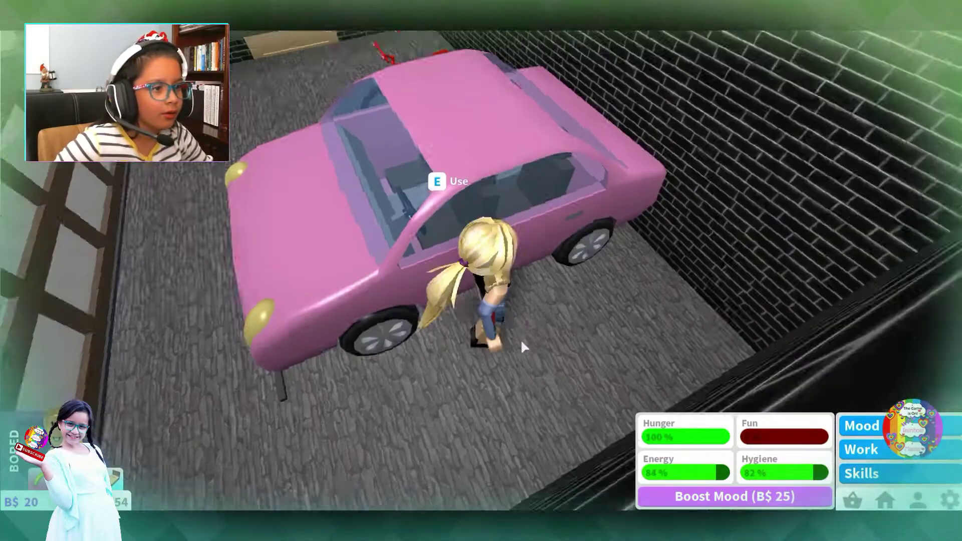
pyautogui.press('e')
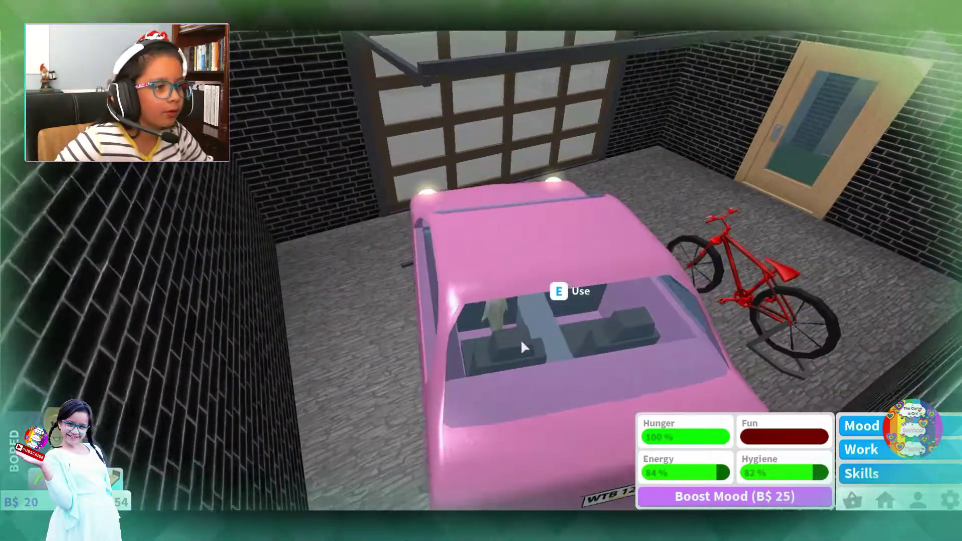
# Back the pink car up and drive it out of the garage onto the street
pyautogui.press('s')
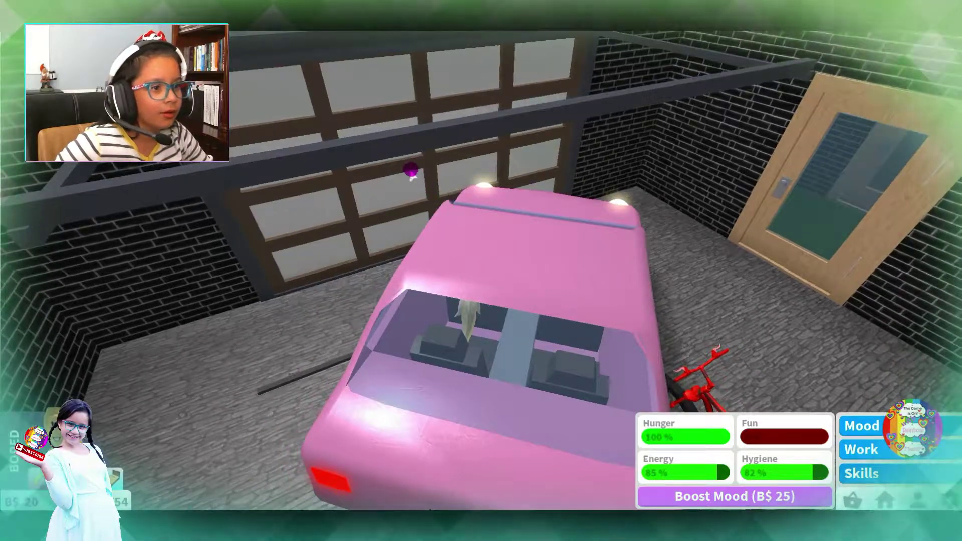
pyautogui.press('w')
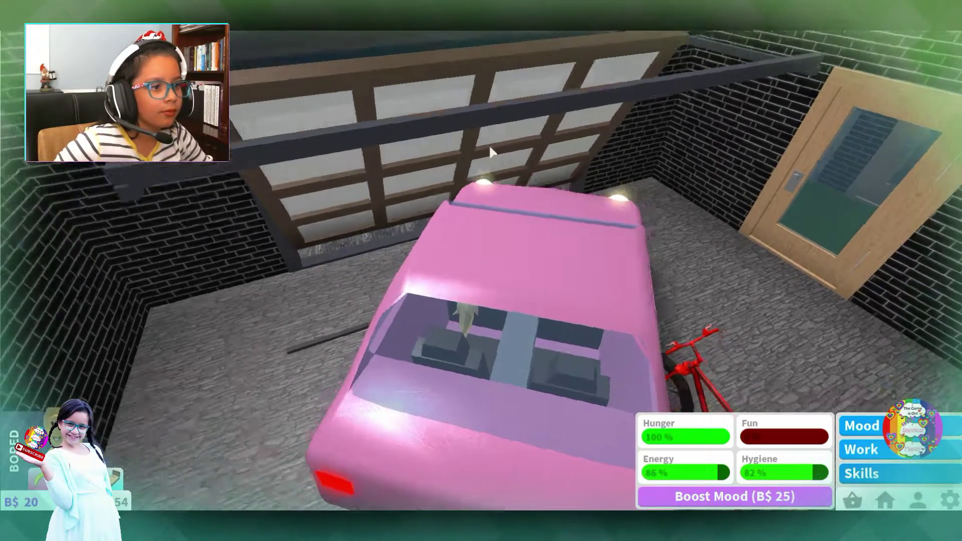
pyautogui.press('w')
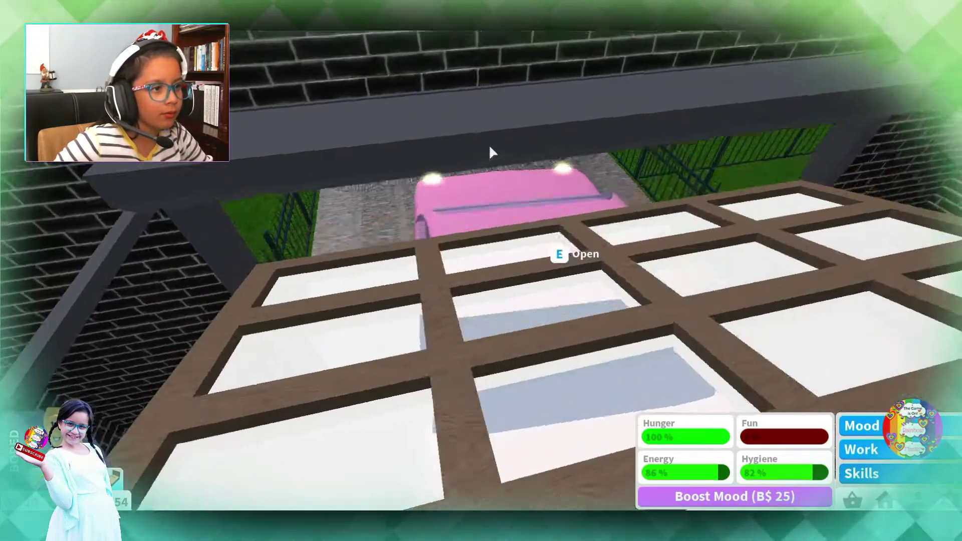
# Drive the pink car down the road, through the traffic-light intersection and past the Stylez shop
pyautogui.press('a')
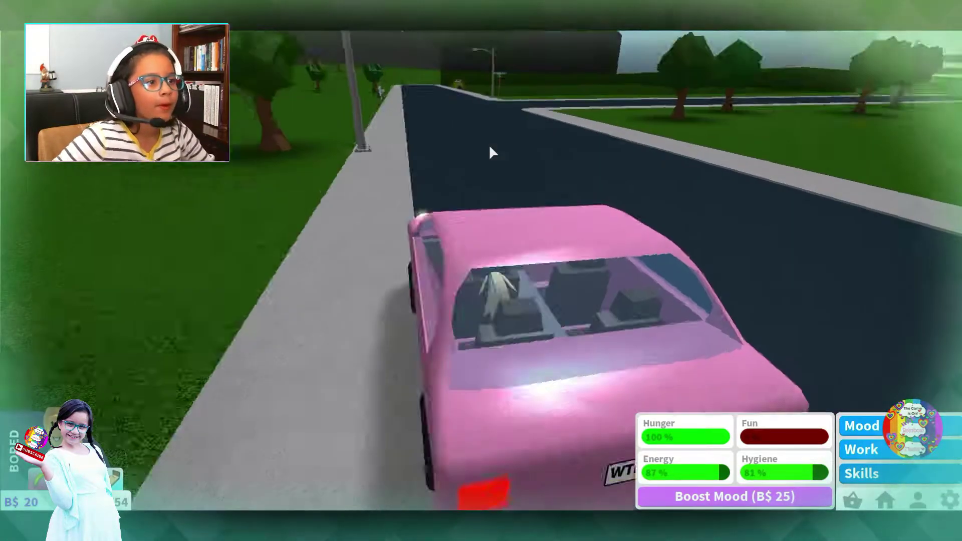
pyautogui.press('d')
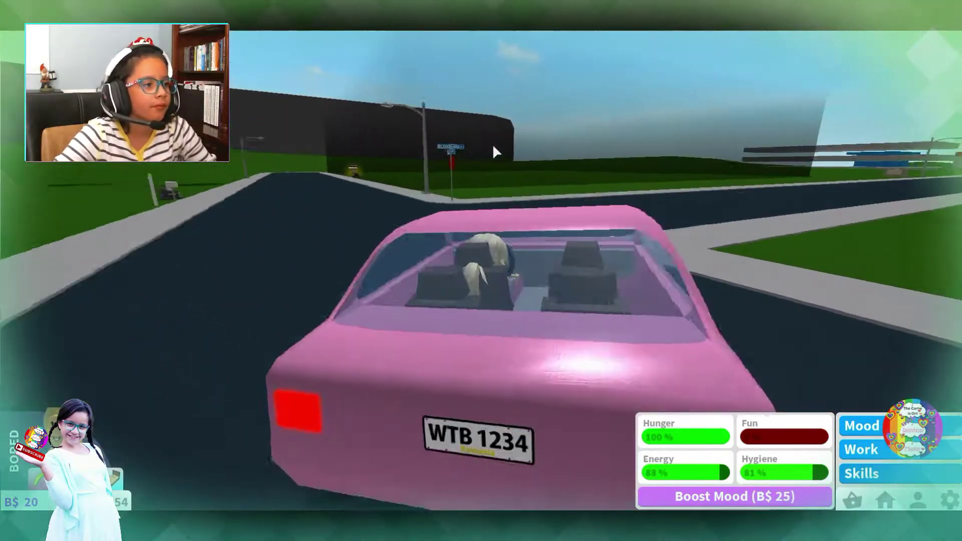
pyautogui.press('a')
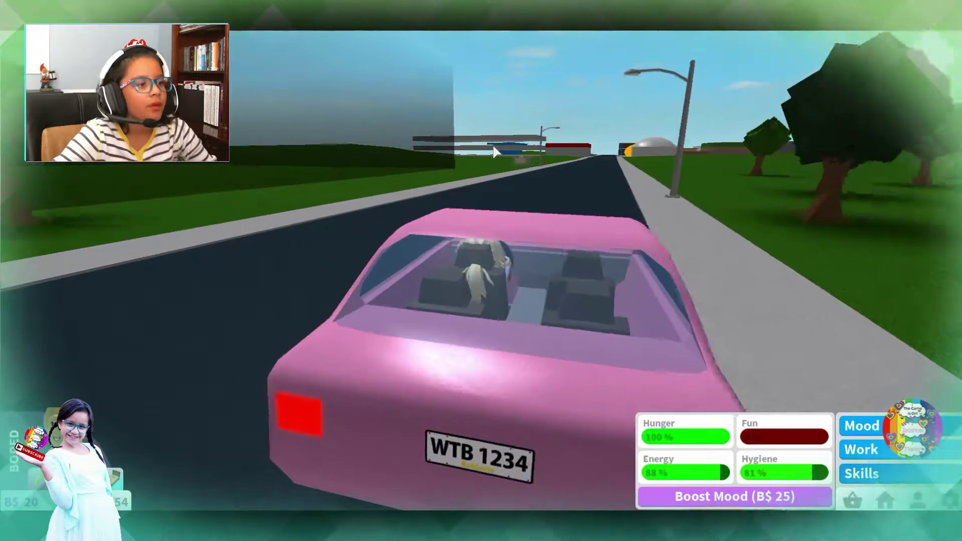
pyautogui.press('w')
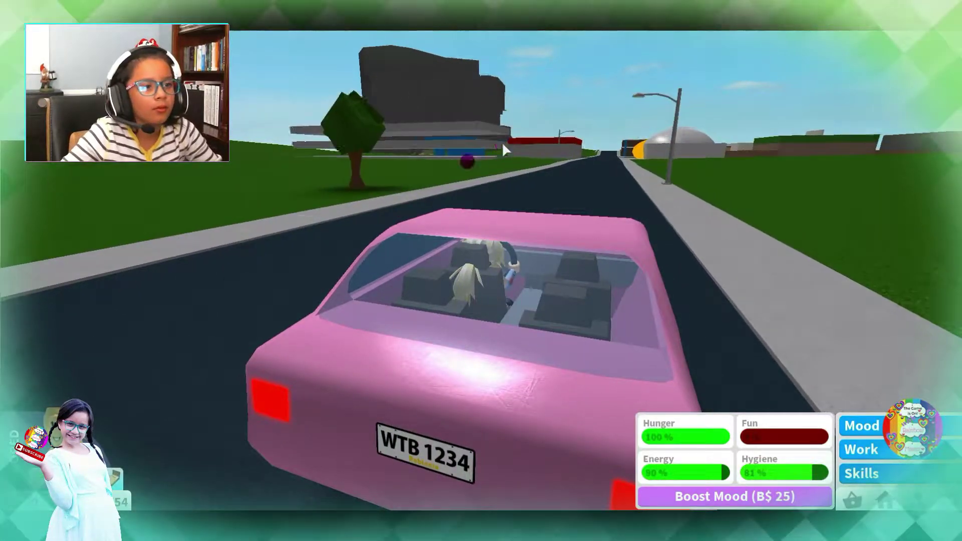
pyautogui.press('w')
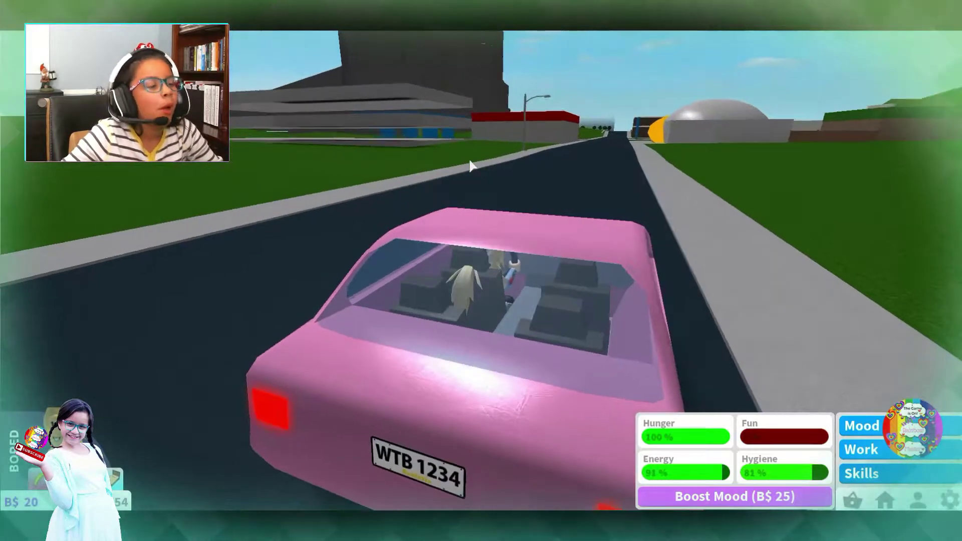
pyautogui.press('w')
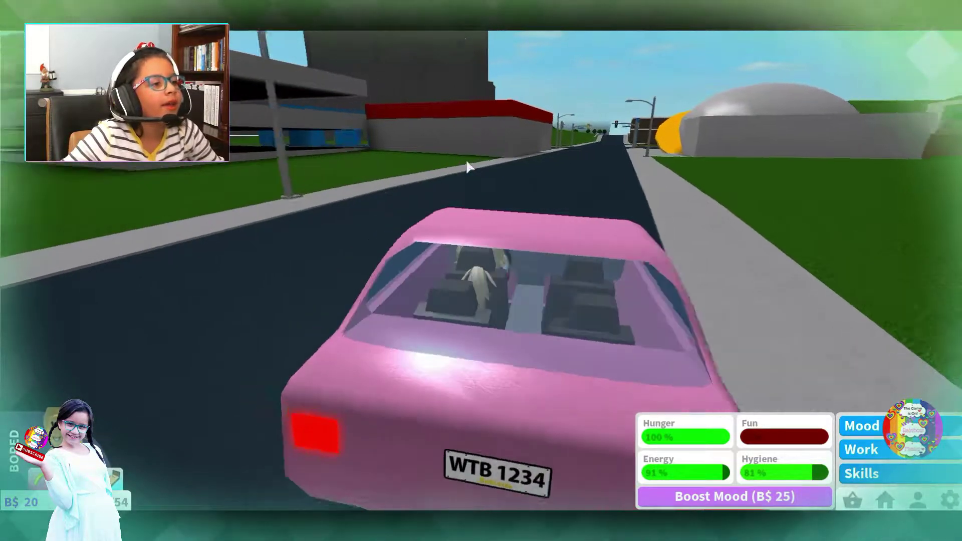
pyautogui.press('w')
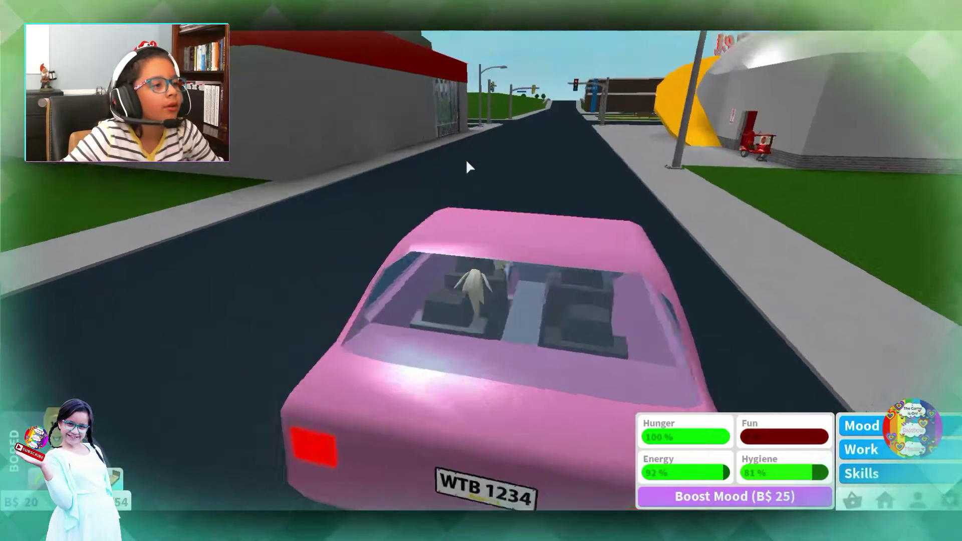
pyautogui.press('w')
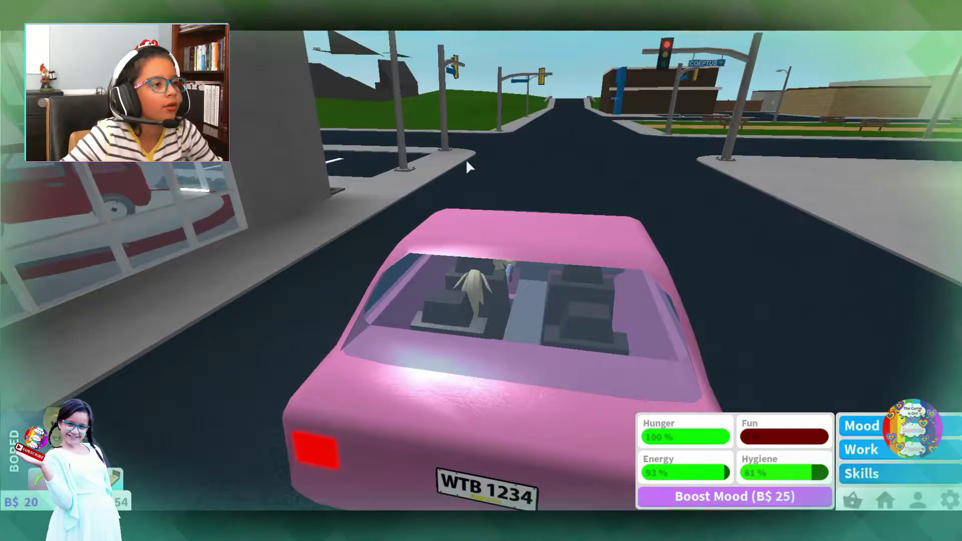
pyautogui.press('a')
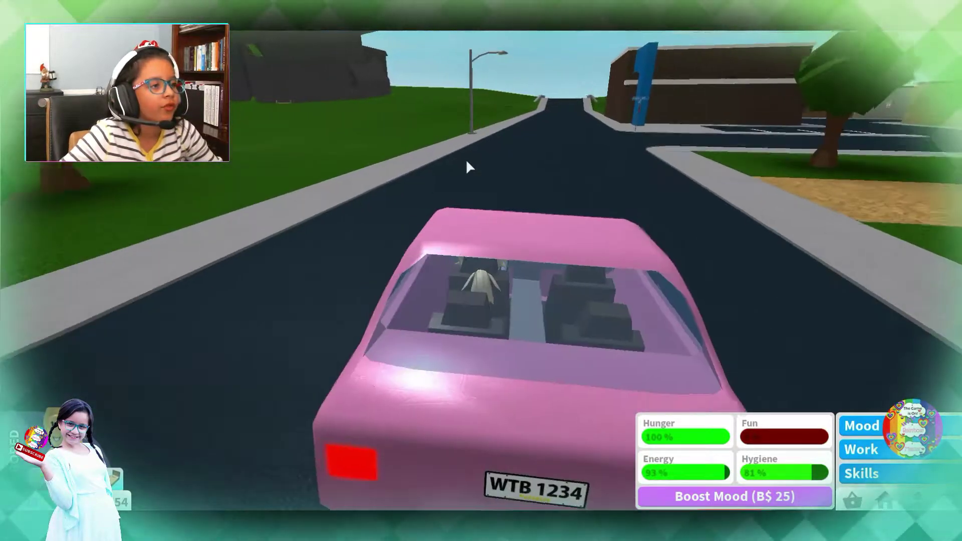
pyautogui.press('d')
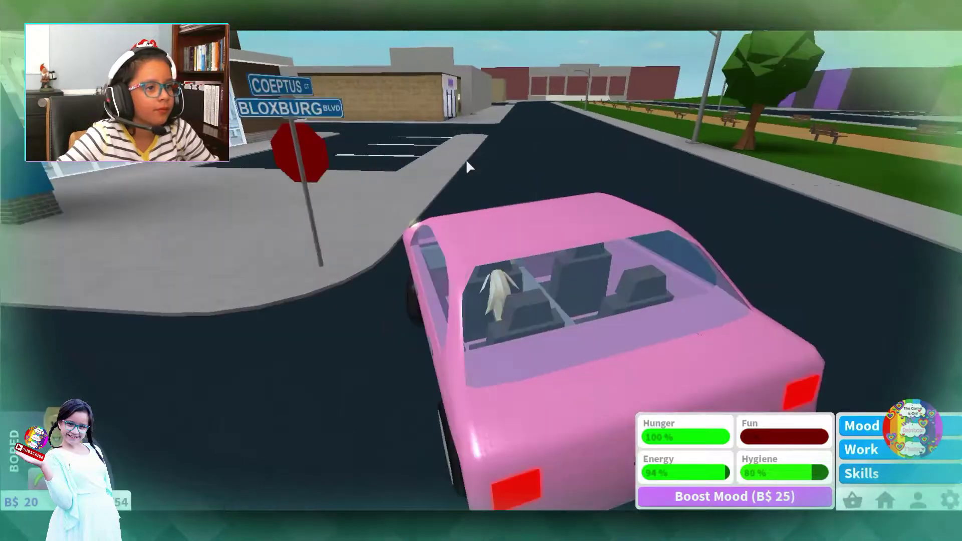
pyautogui.press('a')
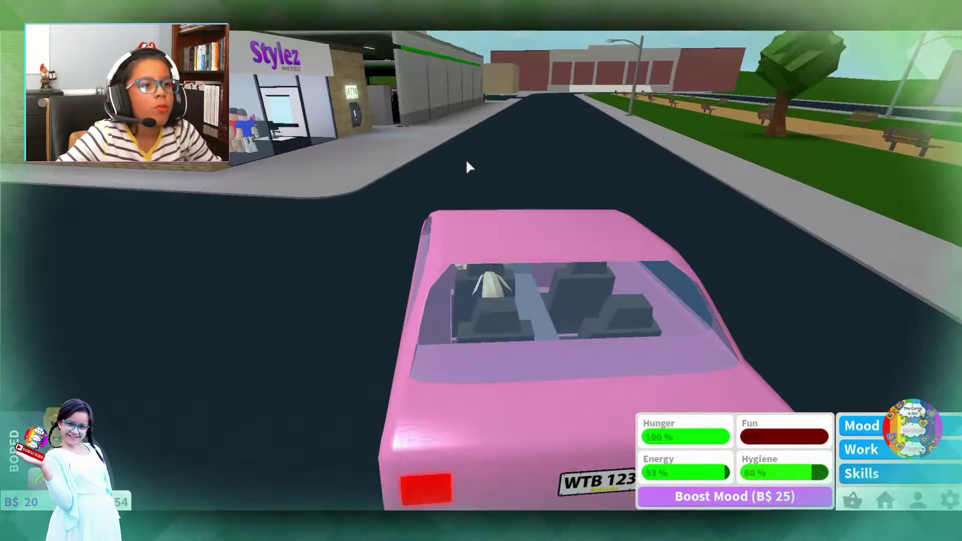
pyautogui.press('d')
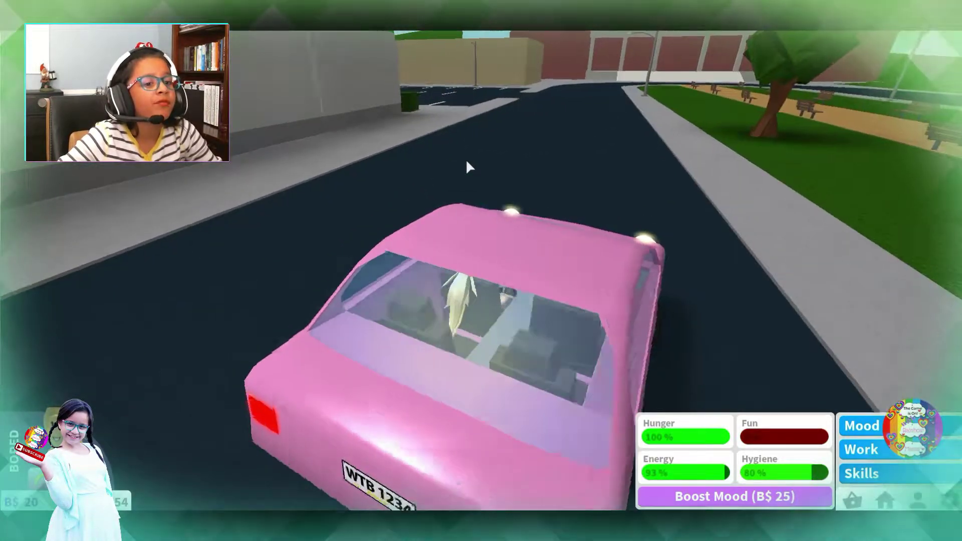
# Pull into the store parking lot and maneuver the car into a space by the curb
pyautogui.press('a')
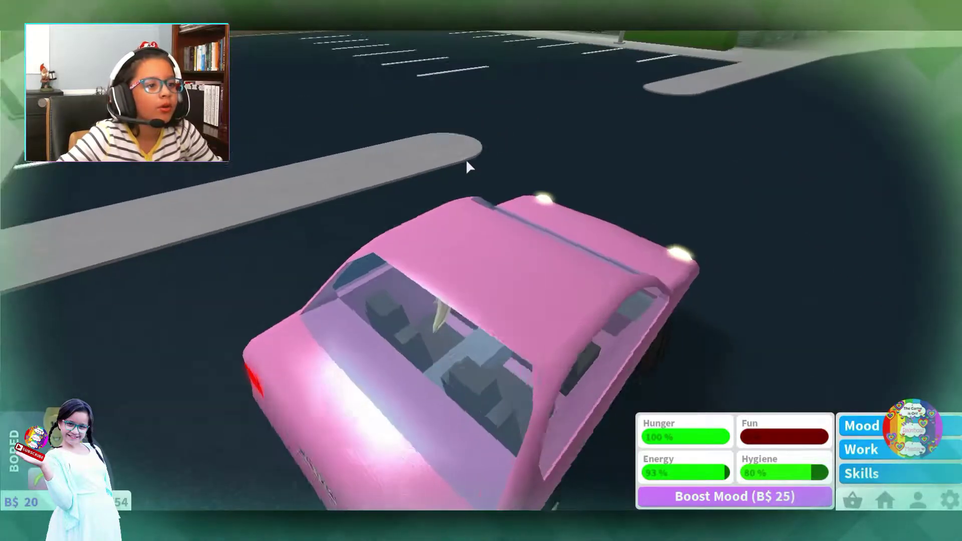
pyautogui.press('d')
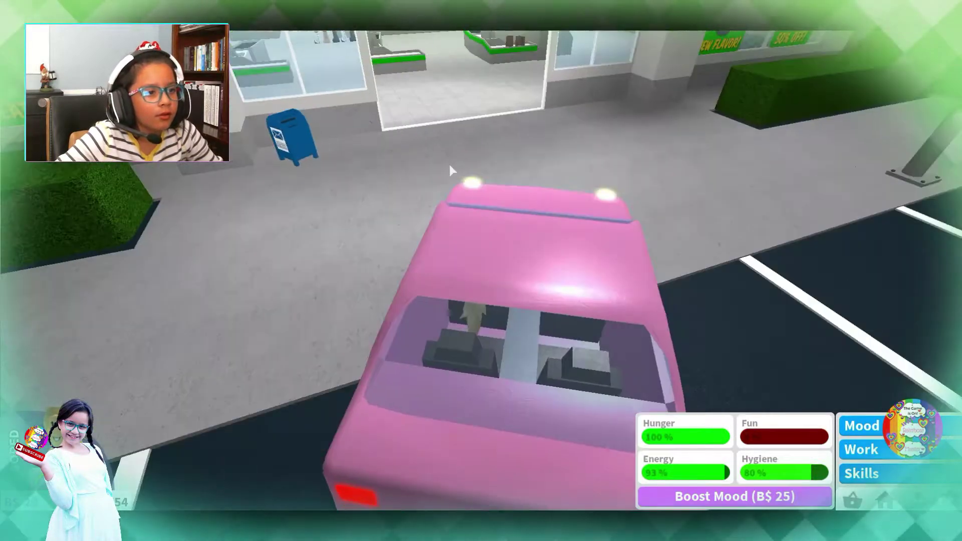
pyautogui.press('s')
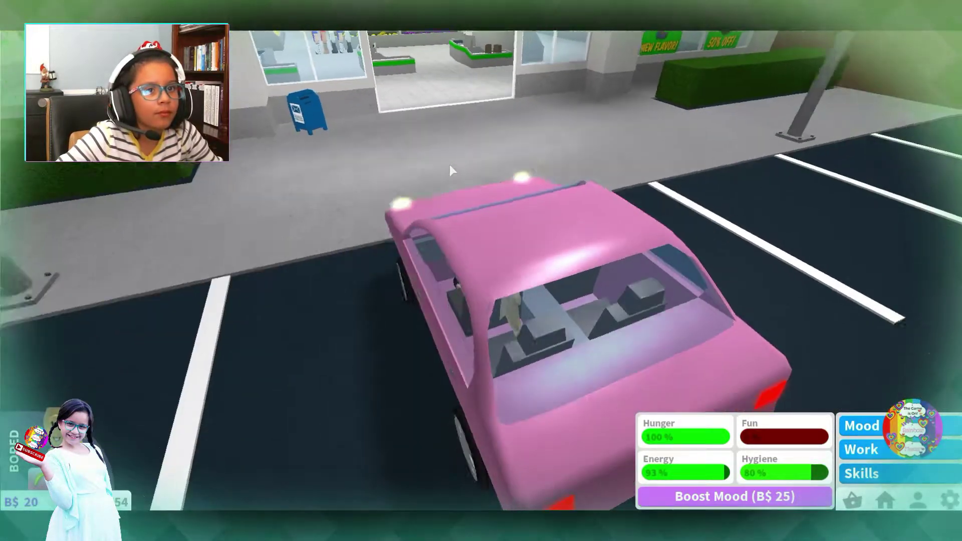
pyautogui.press('s')
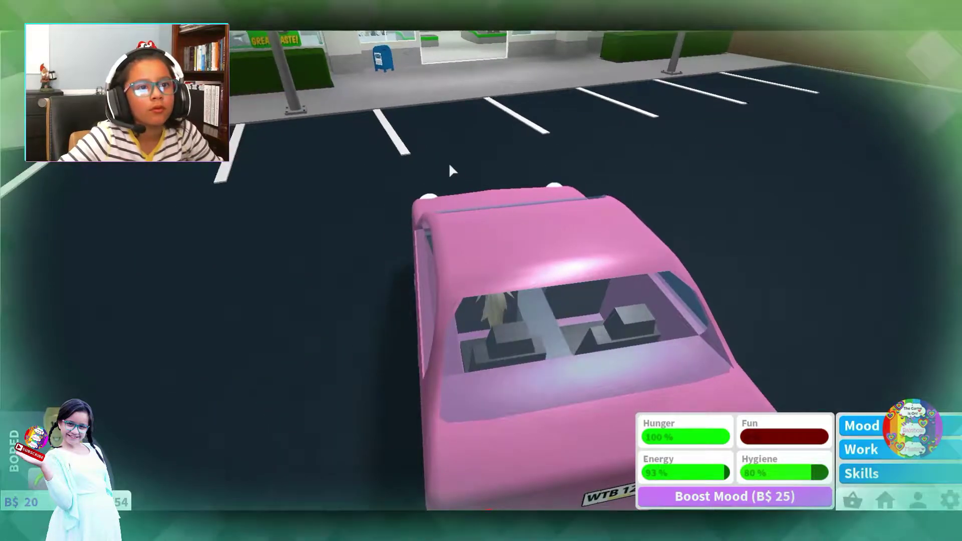
pyautogui.press('w')
pyautogui.press('a')
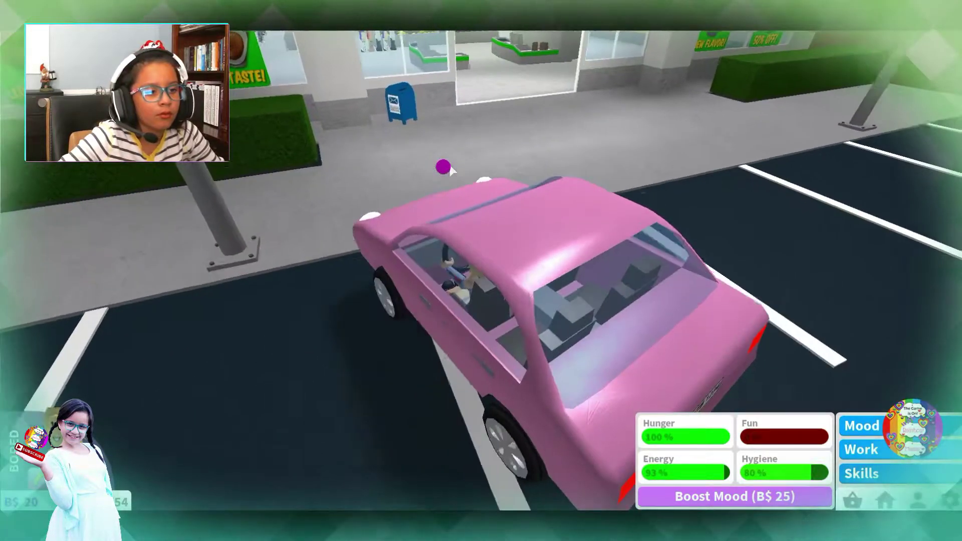
pyautogui.press('s')
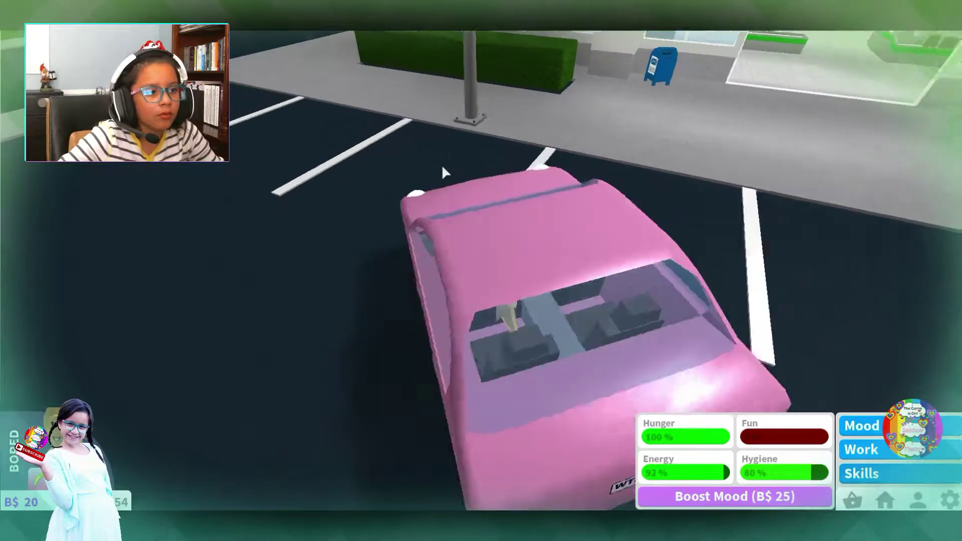
pyautogui.press('s')
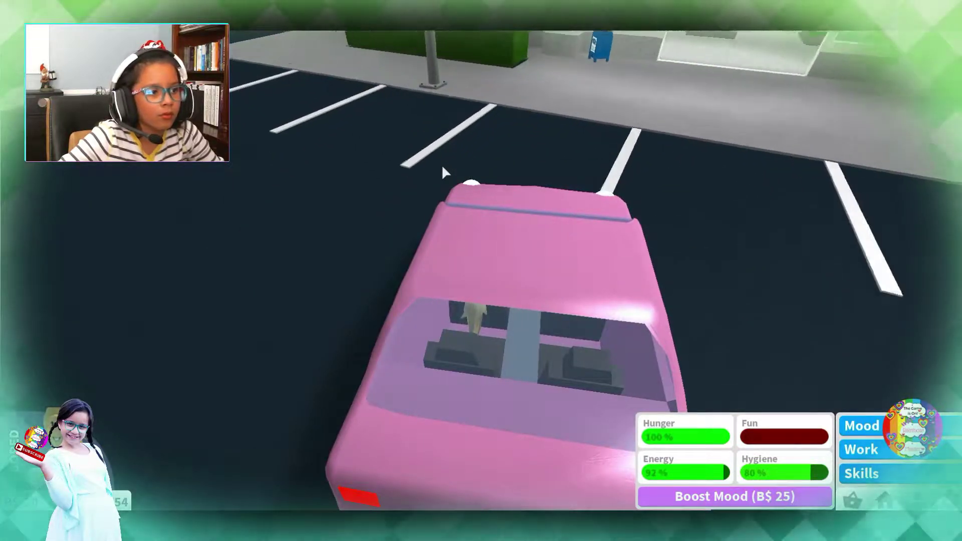
pyautogui.press('w')
pyautogui.press('w')
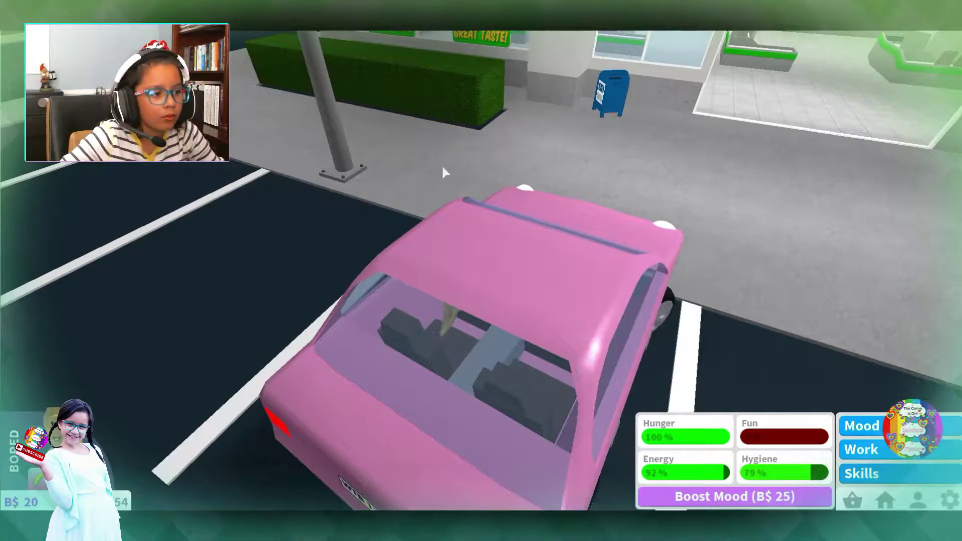
pyautogui.press('d')
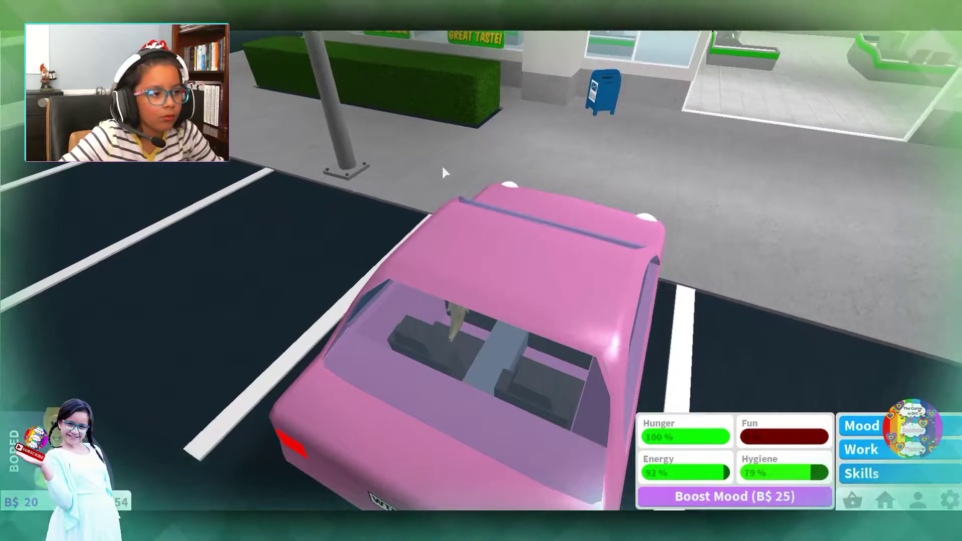
# Exit the pink car and walk past the checkouts and fruit shelves toward the back doorway
pyautogui.press('space')
pyautogui.press('w')
pyautogui.press('w')
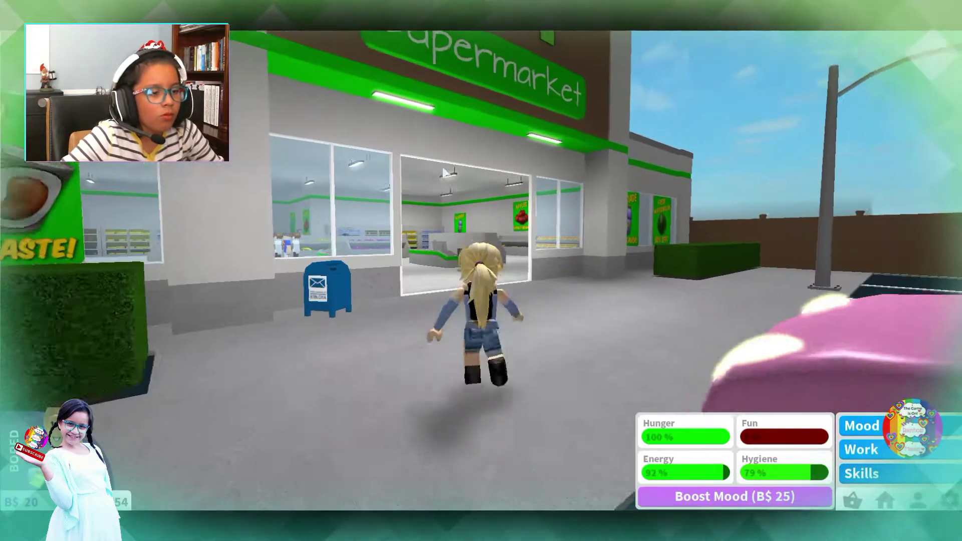
pyautogui.press('w')
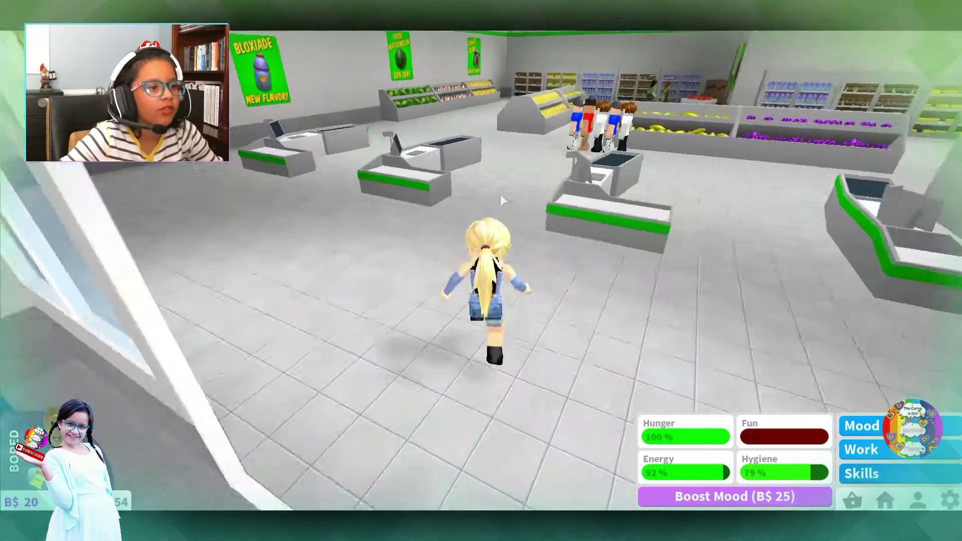
pyautogui.press('w')
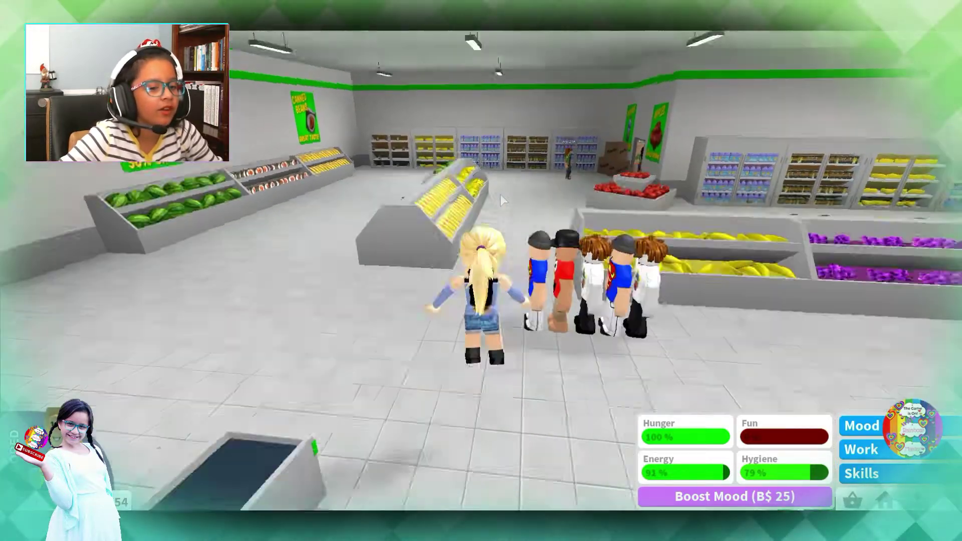
pyautogui.press('w')
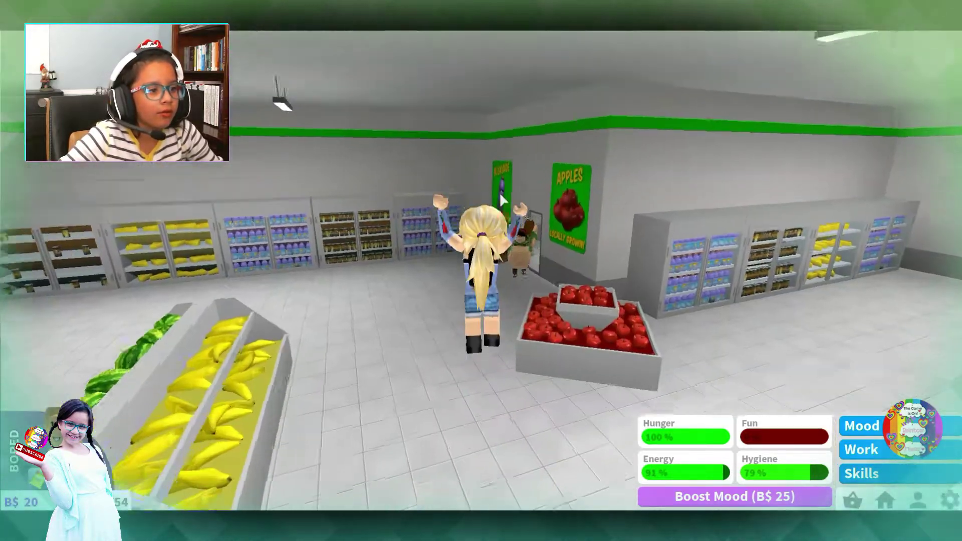
pyautogui.press('w')
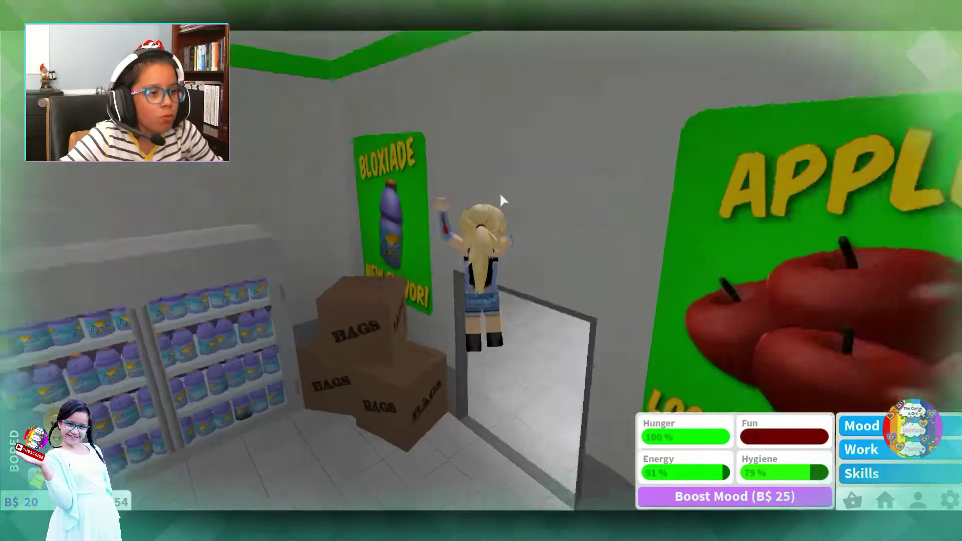
# Pick up a crate in the back room and restock the fridge shelves with it
pyautogui.press('e')
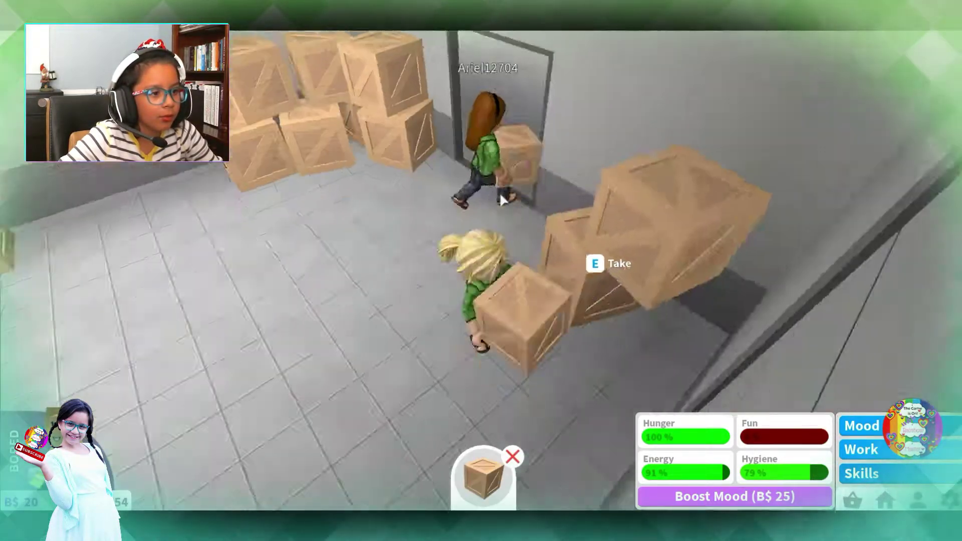
pyautogui.press('w')
pyautogui.press('w')
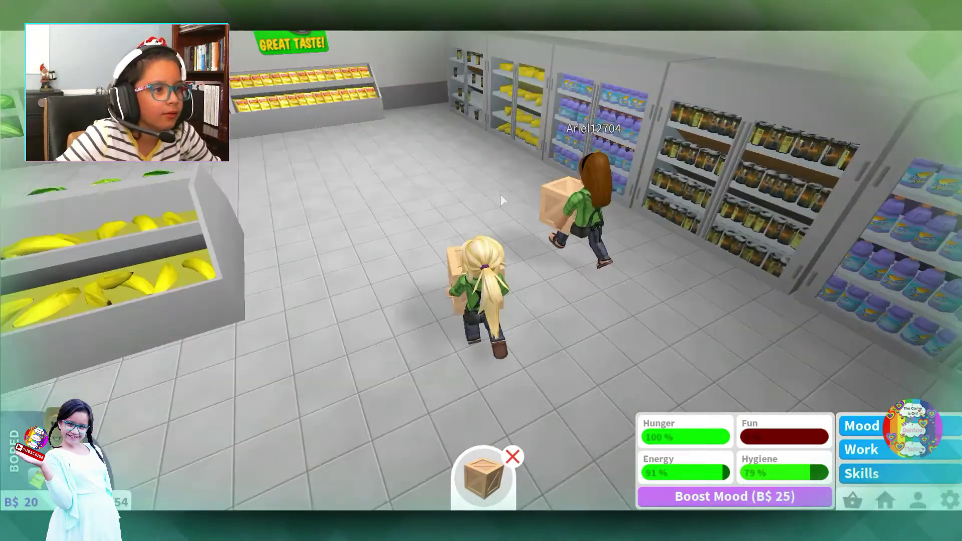
pyautogui.press('w')
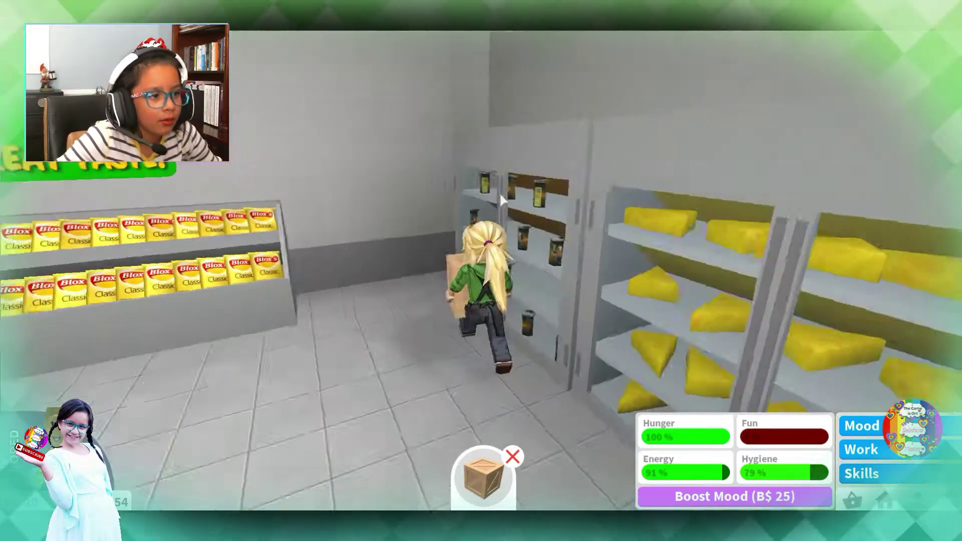
pyautogui.press('e')
pyautogui.press('w')
pyautogui.press('w')
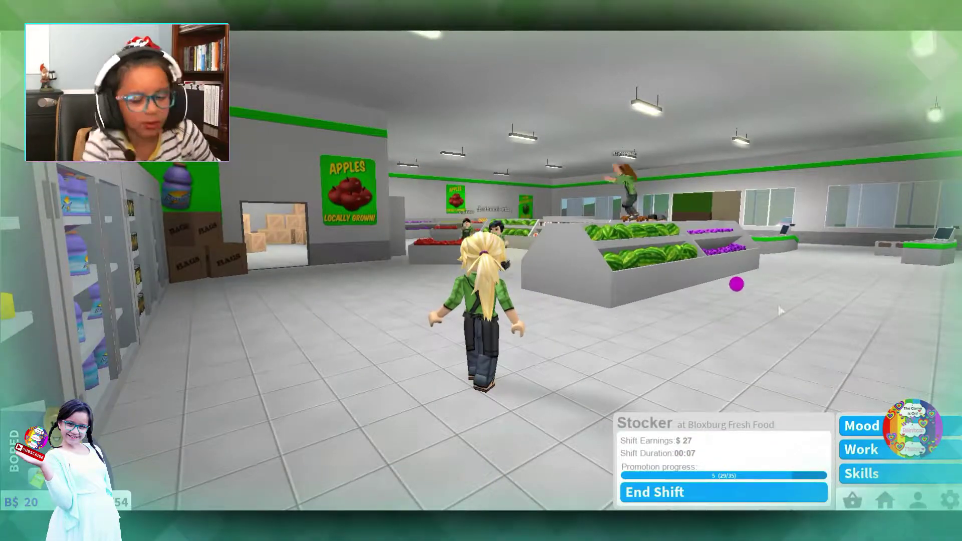
# Take a box from the back room and stock the chips shelf
pyautogui.press('w')
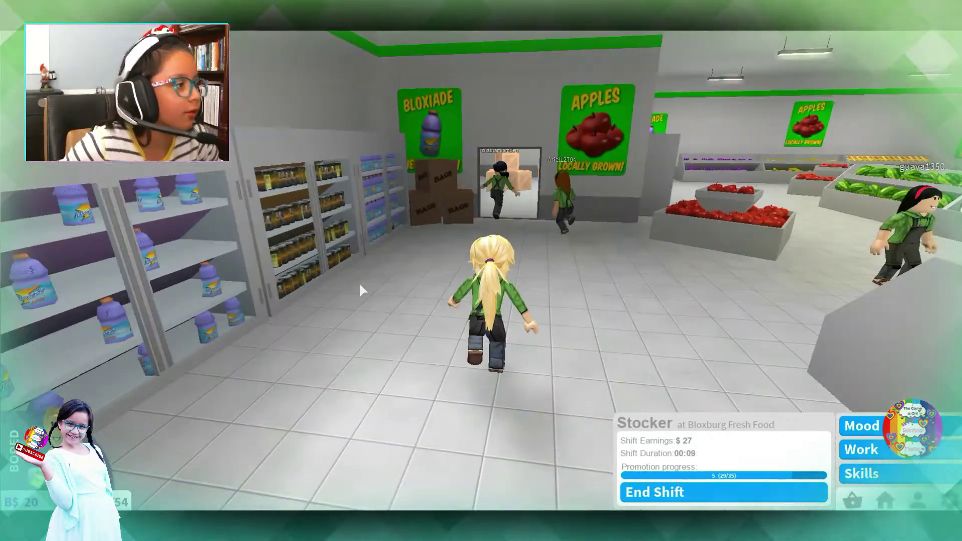
pyautogui.press('w')
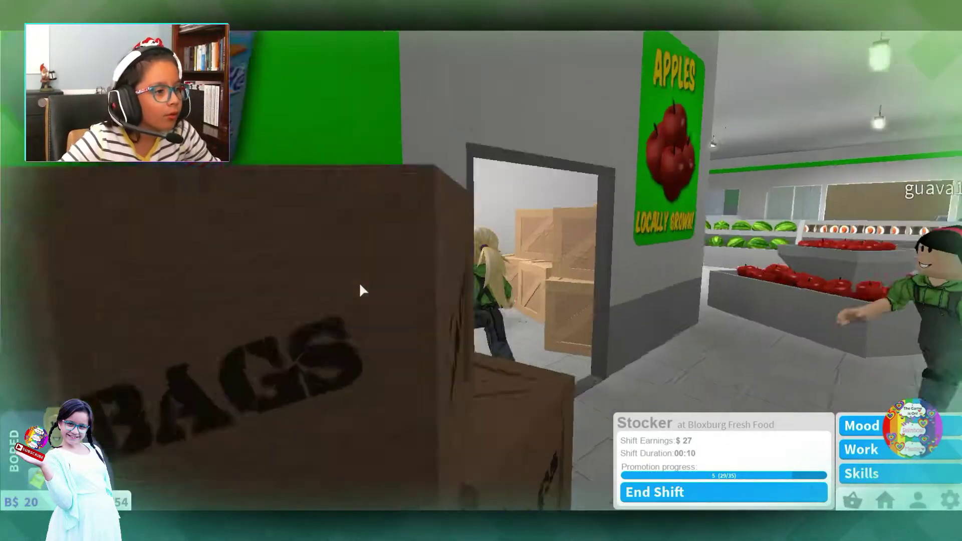
pyautogui.press('w')
pyautogui.press('e')
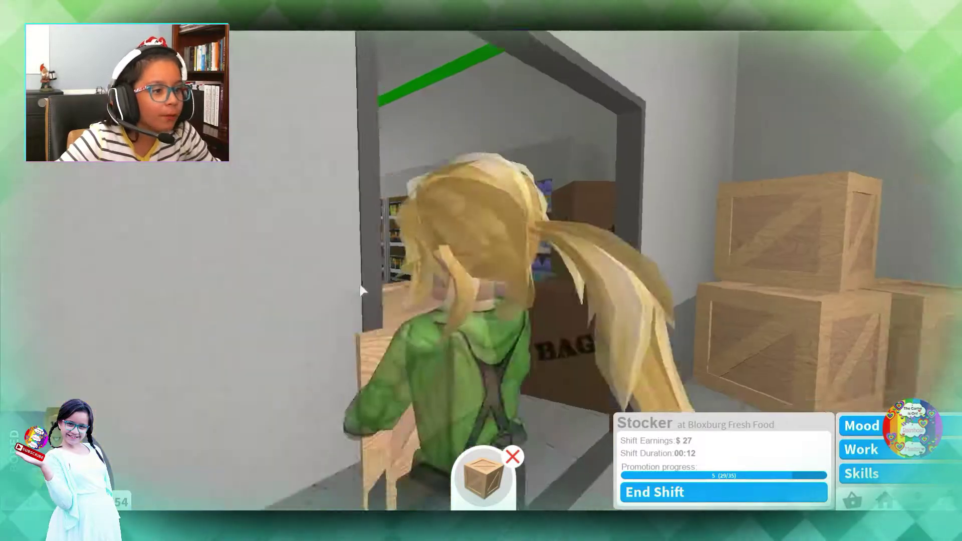
pyautogui.press('w')
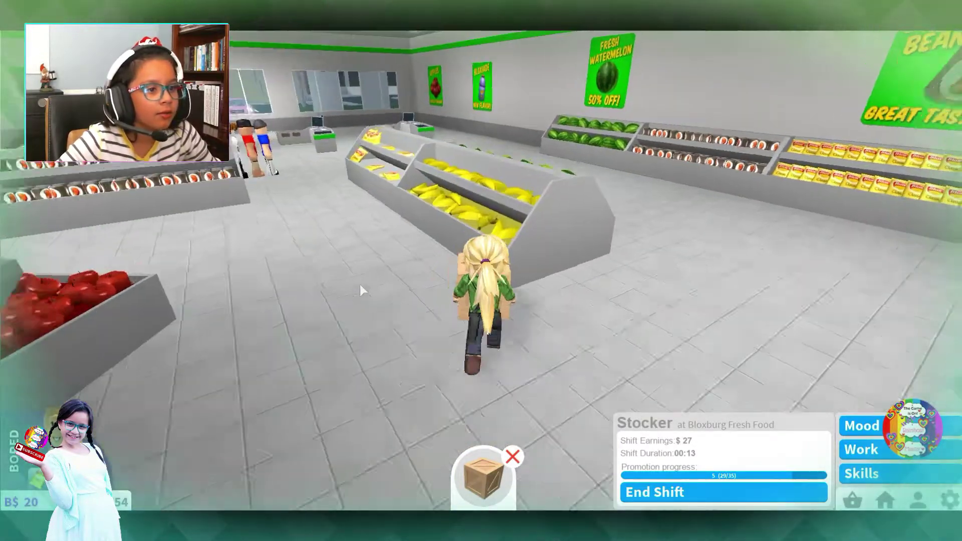
pyautogui.press('w')
pyautogui.press('e')
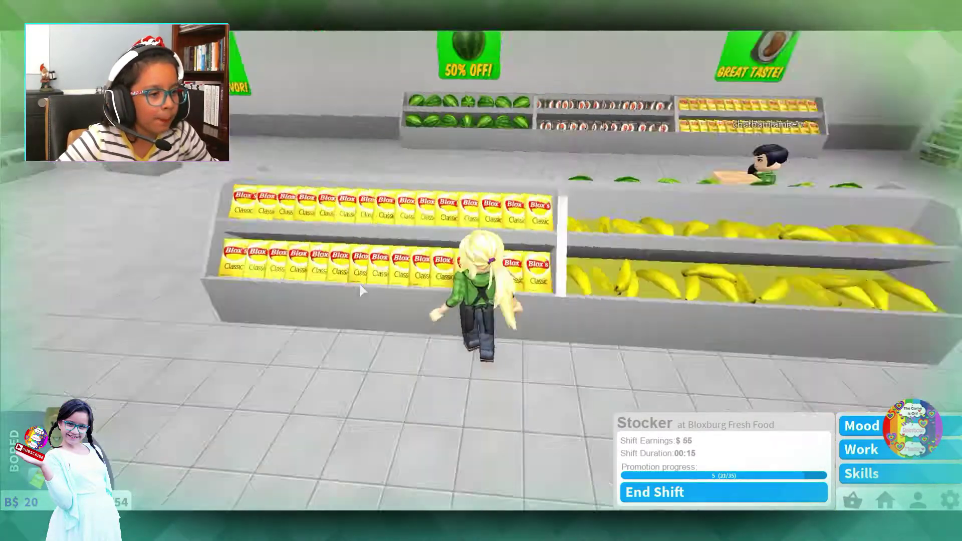
# Take a crate from the stack and restock the drinks shelf
pyautogui.press('w')
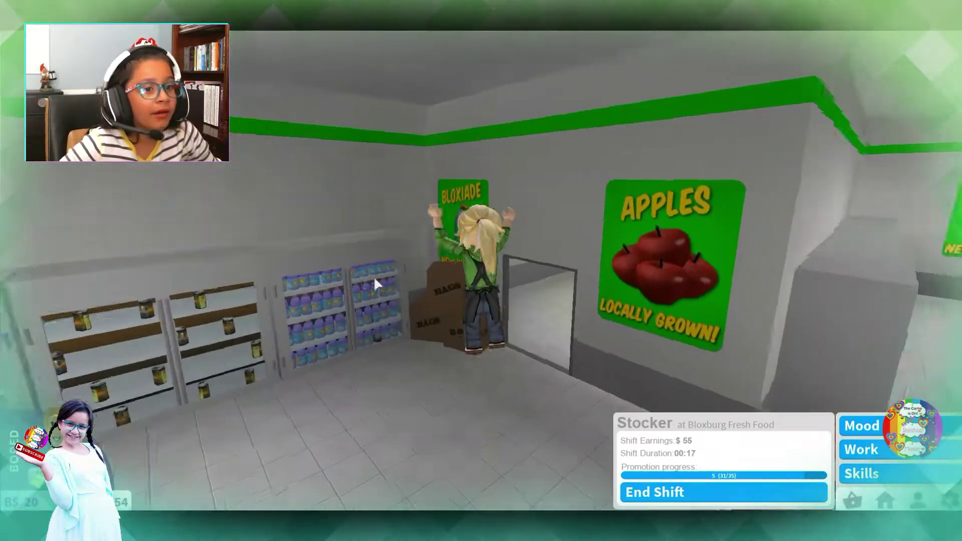
pyautogui.press('w')
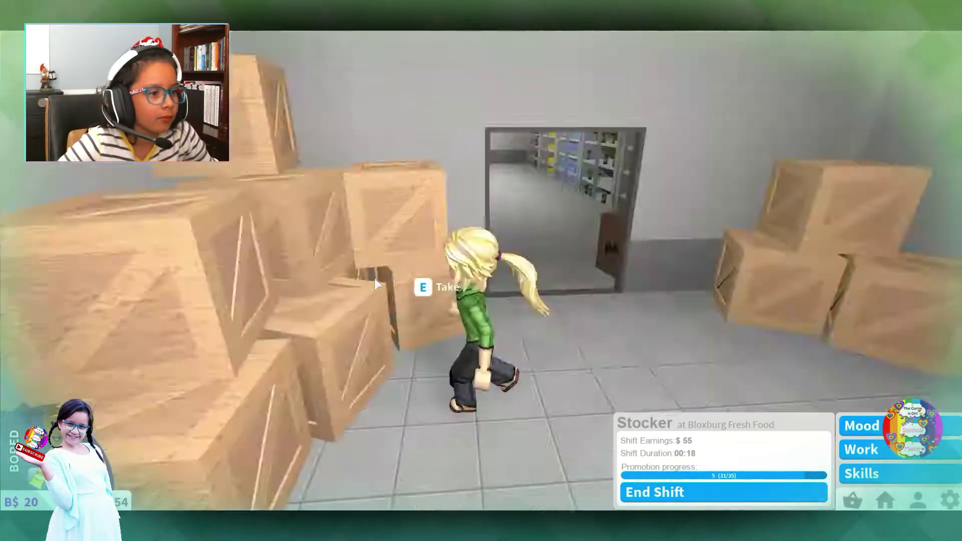
pyautogui.press('e')
pyautogui.press('w')
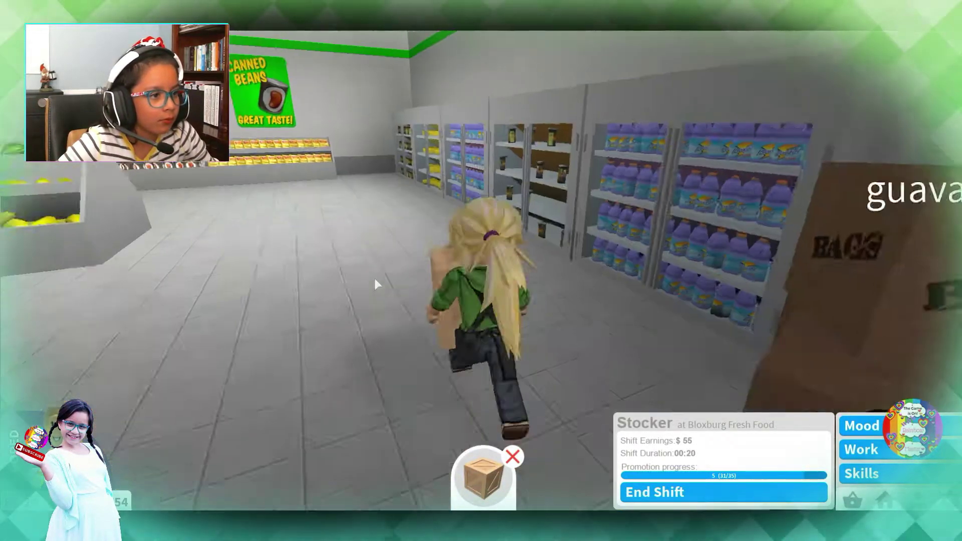
pyautogui.press('w')
pyautogui.press('e')
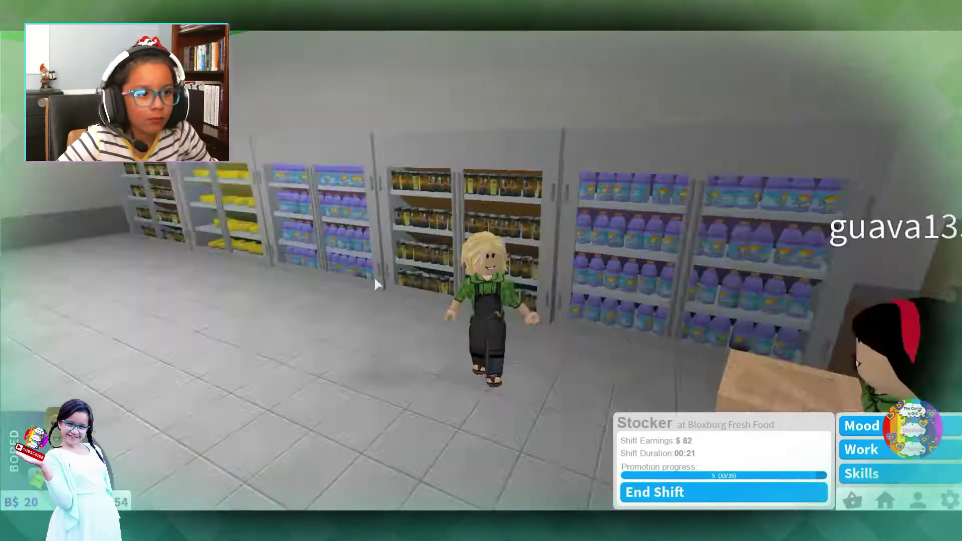
# Return to the stockroom and pick up another box
pyautogui.press('w')
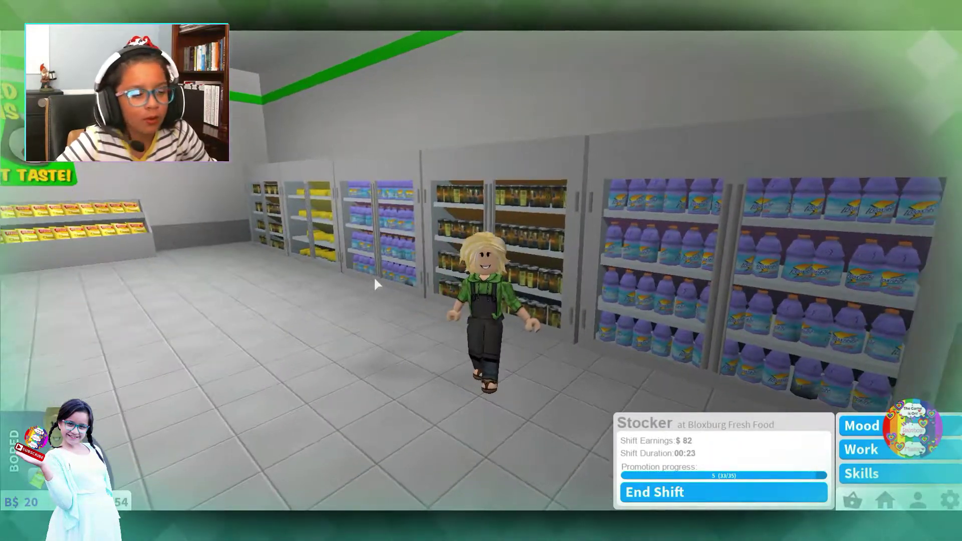
pyautogui.press('a')
pyautogui.press('w')
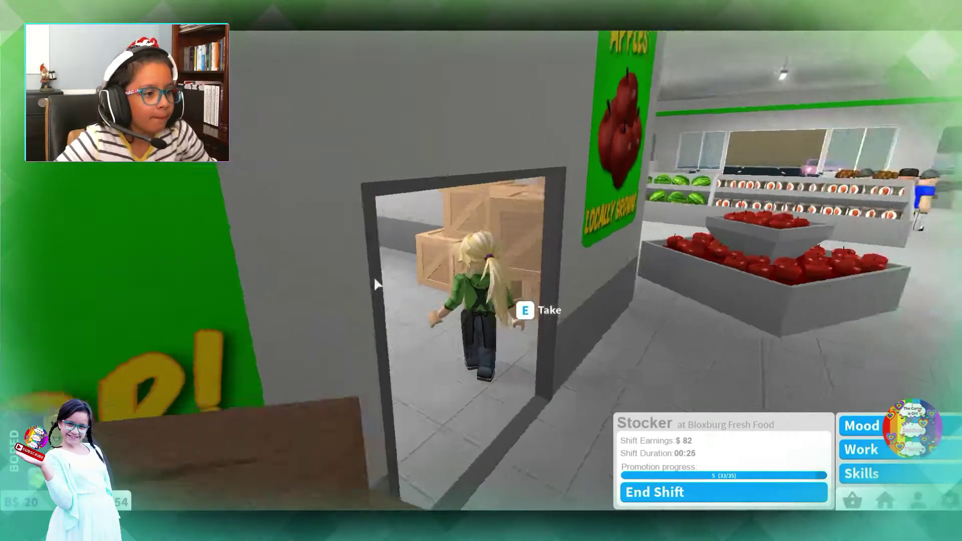
pyautogui.press('e')
# Carry the box along the fruit aisle and past the chips to the Canned Beans shelf
pyautogui.press('w')
pyautogui.press('d')
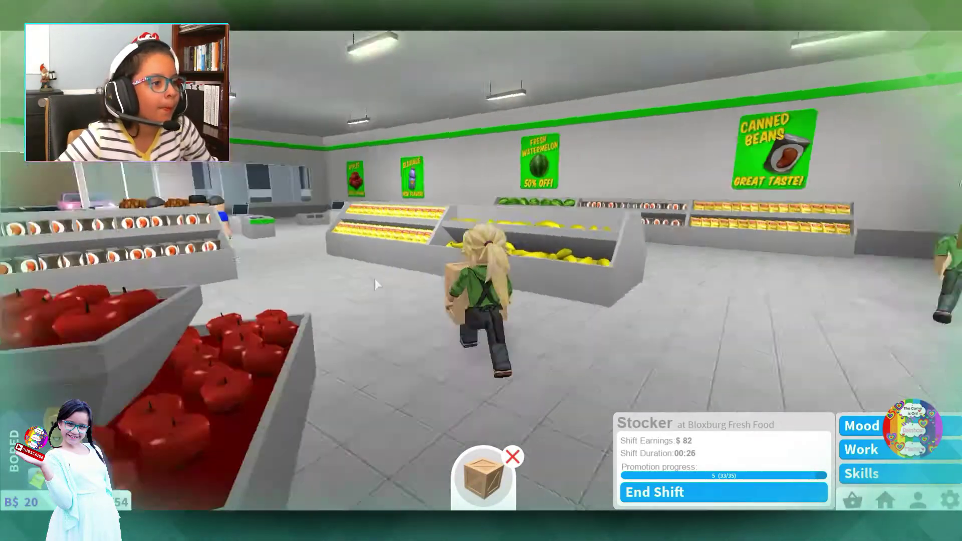
pyautogui.press('w')
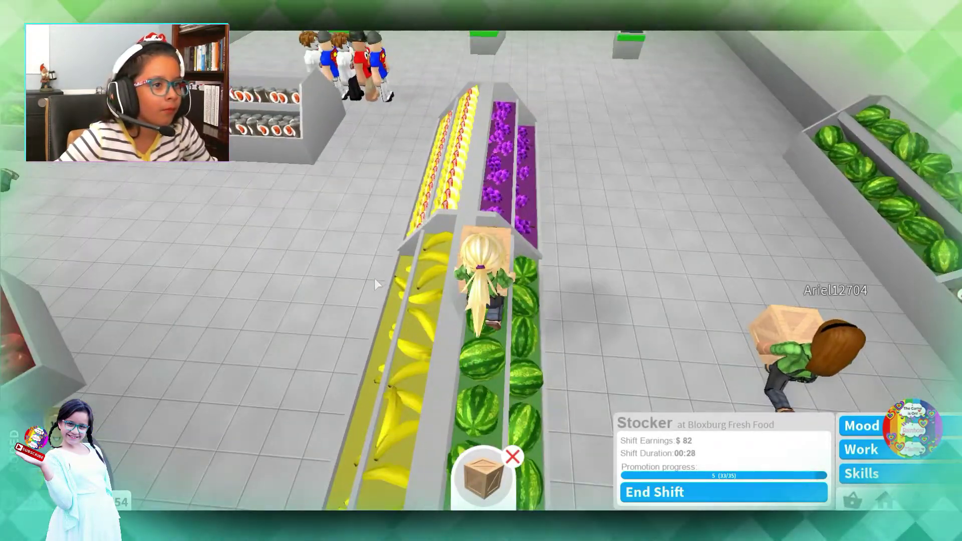
pyautogui.press('a')
pyautogui.press('w')
pyautogui.press('a')
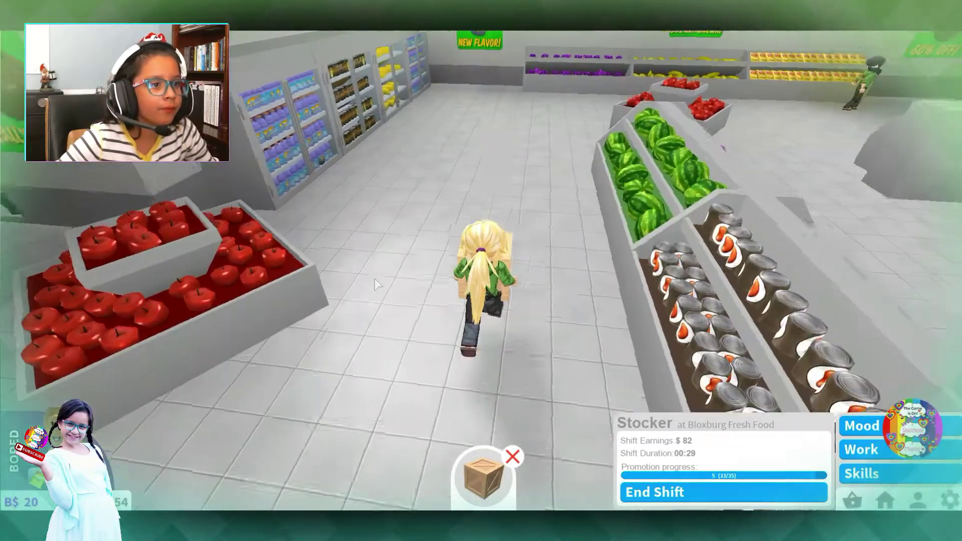
pyautogui.press('w')
pyautogui.press('d')
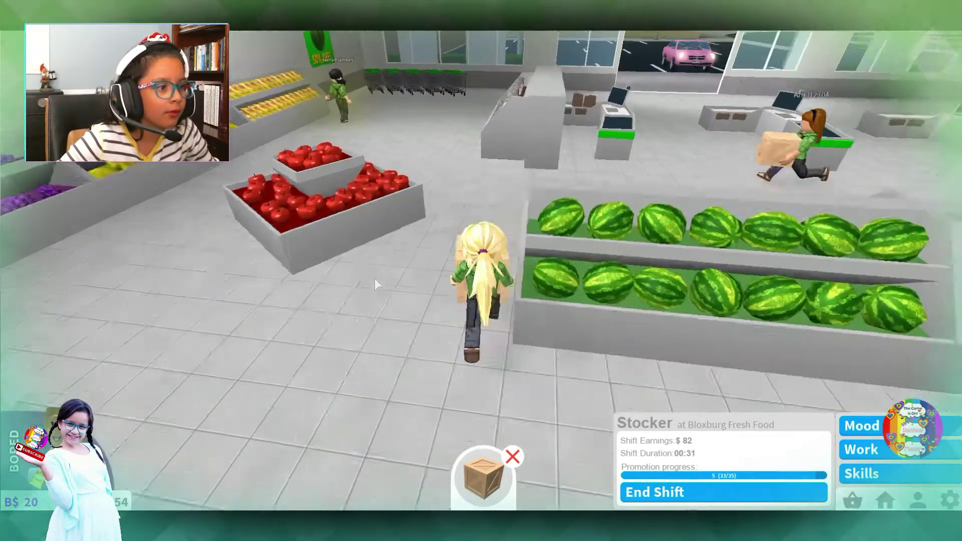
pyautogui.press('w')
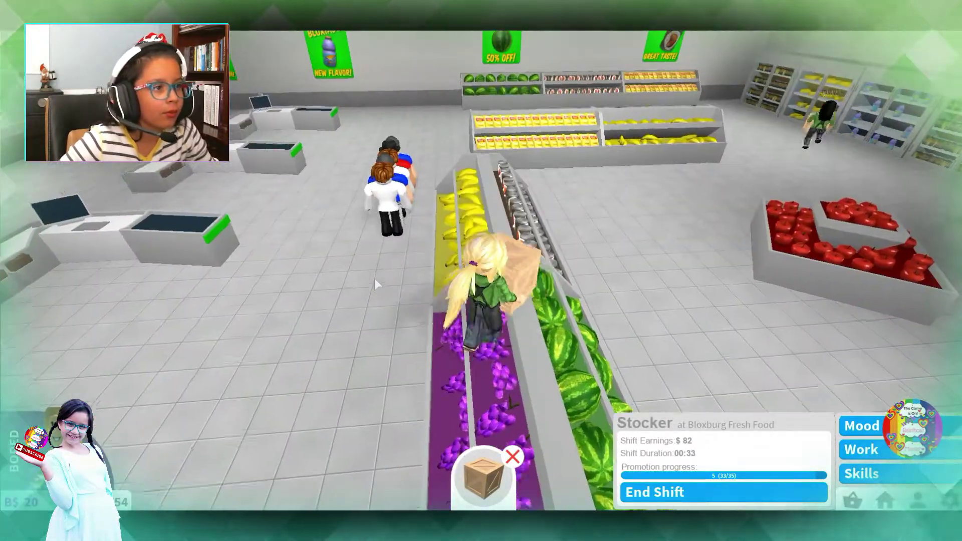
pyautogui.press('w')
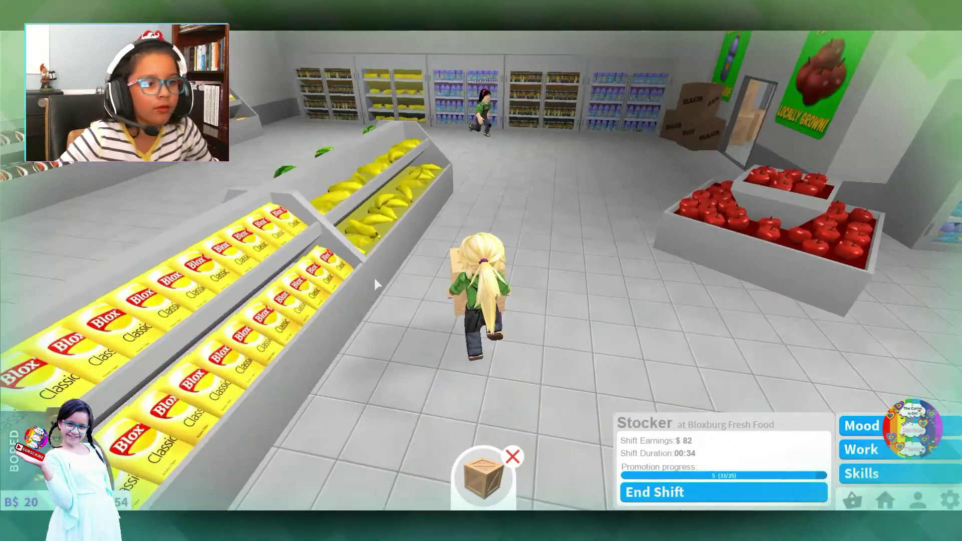
pyautogui.press('a')
pyautogui.press('w')
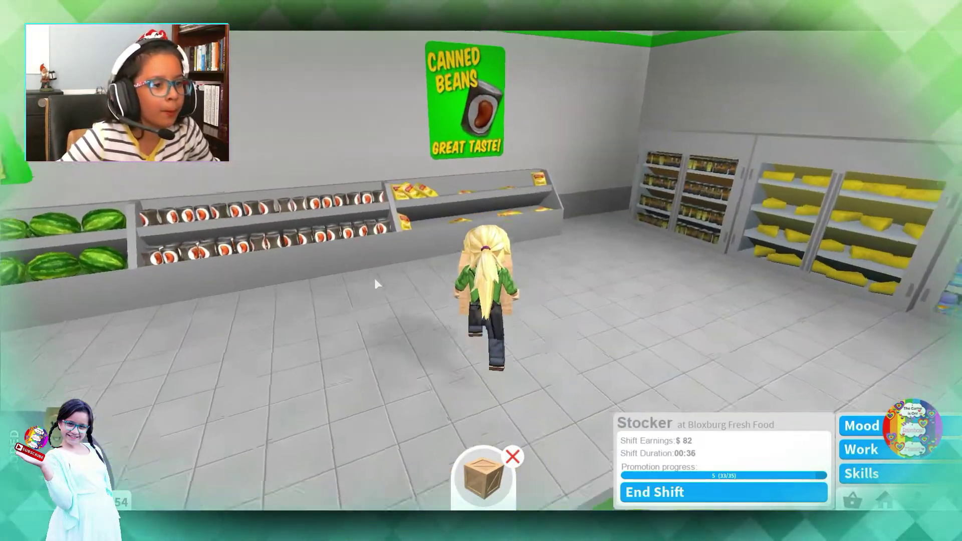
# Restock the beans shelf, fetch a new crate from storage, and restock the drinks fridge
pyautogui.press('e')
pyautogui.press('w')
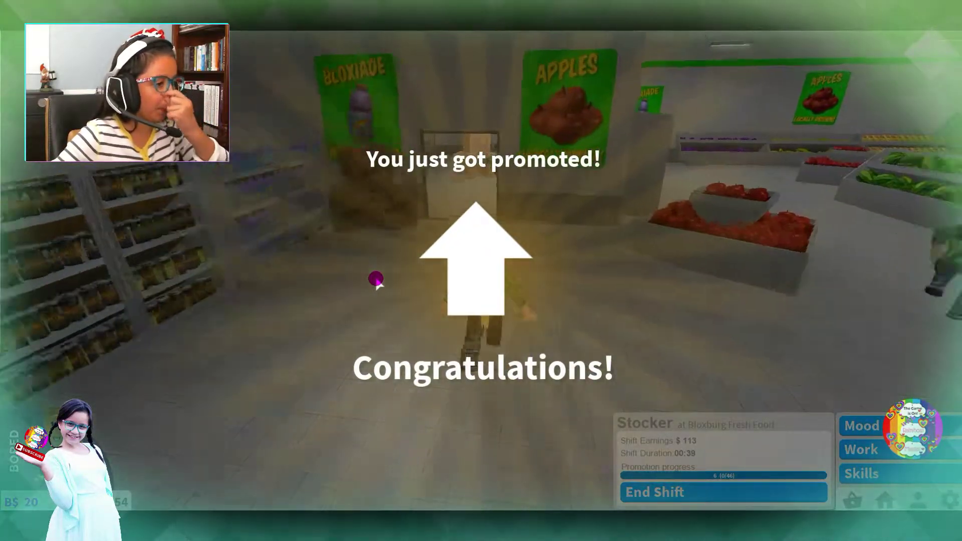
pyautogui.press('w')
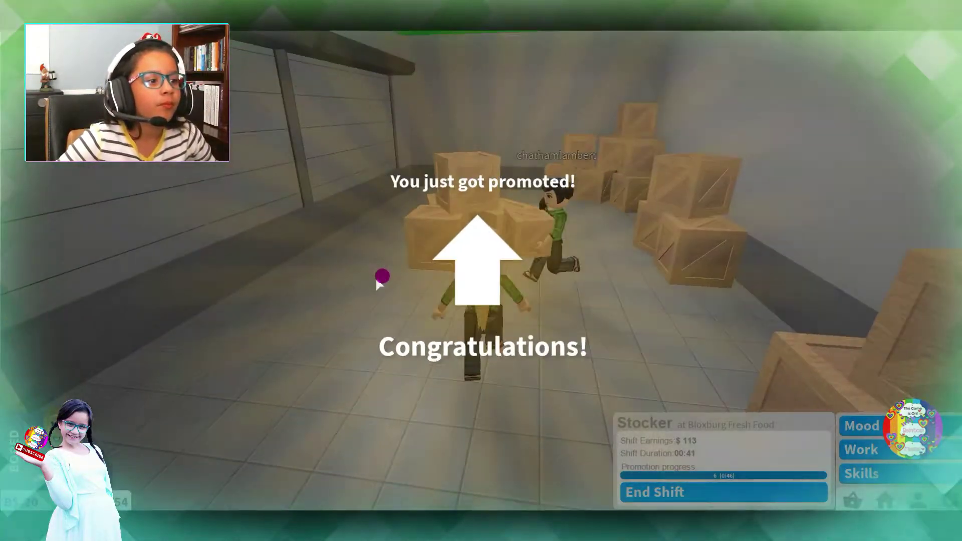
pyautogui.press('e')
pyautogui.press('s')
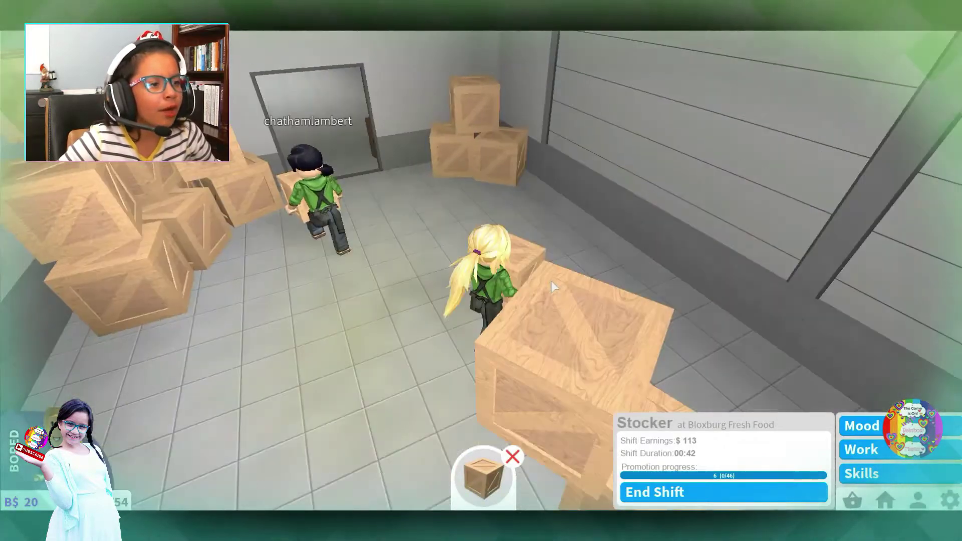
pyautogui.press('w')
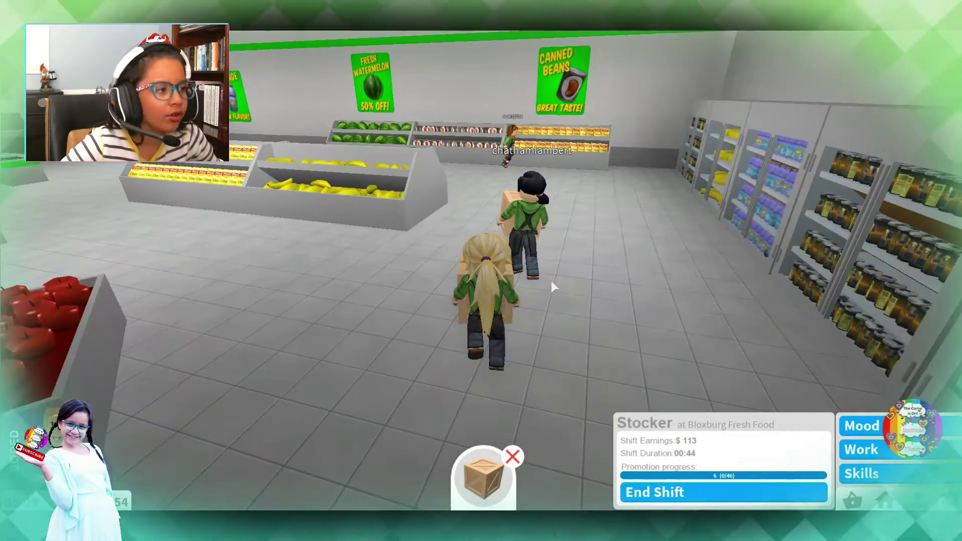
pyautogui.press('a')
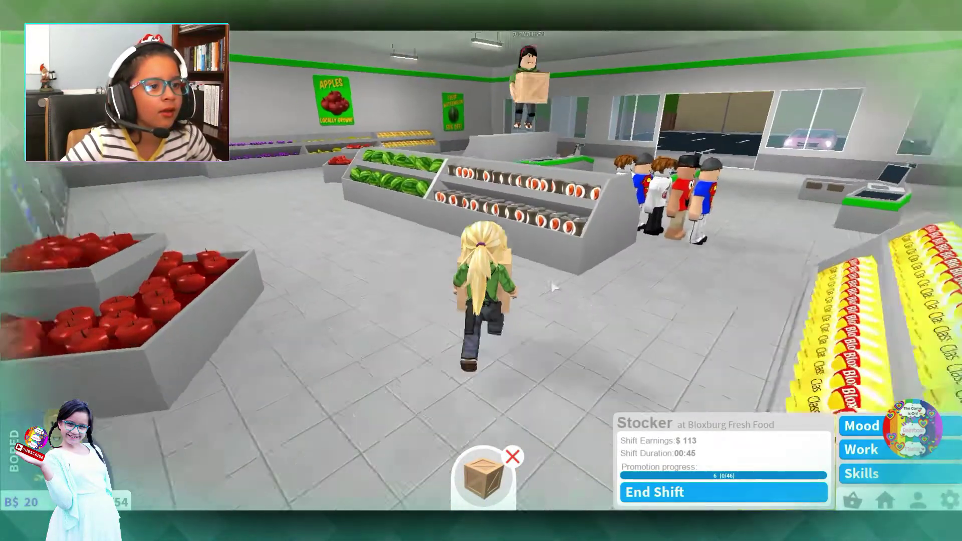
pyautogui.press('a')
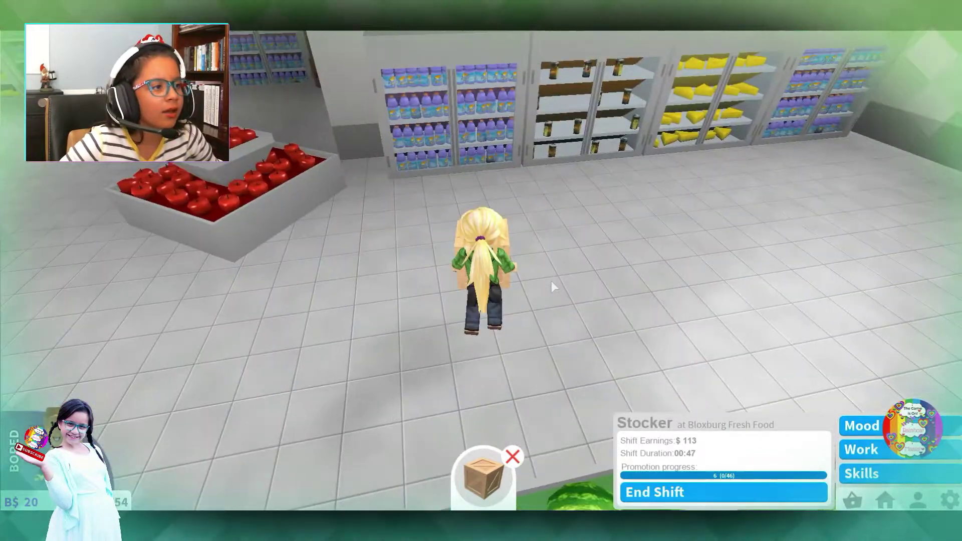
pyautogui.press('e')
# Fetch another crate from storage and restock the purple grape shelf with it
pyautogui.press('w')
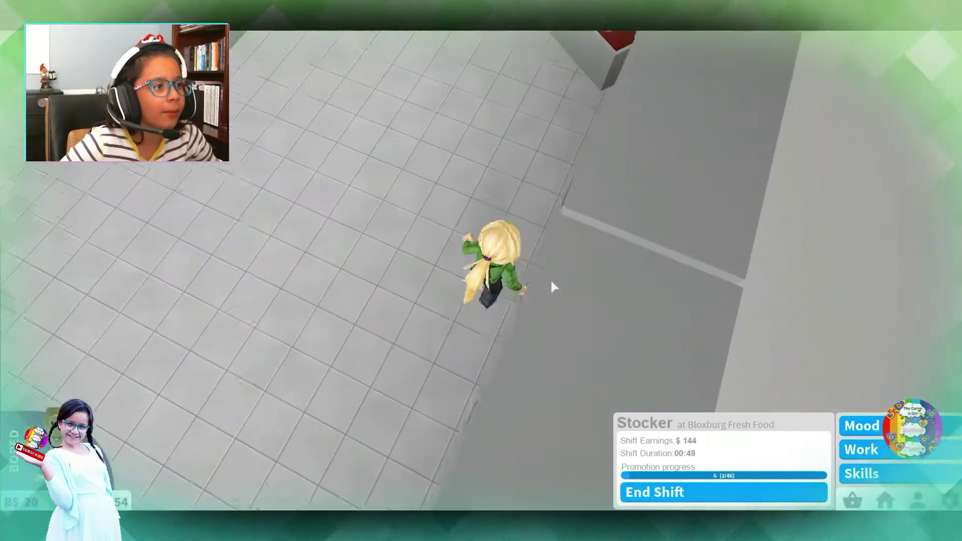
pyautogui.press('space')
pyautogui.press('w')
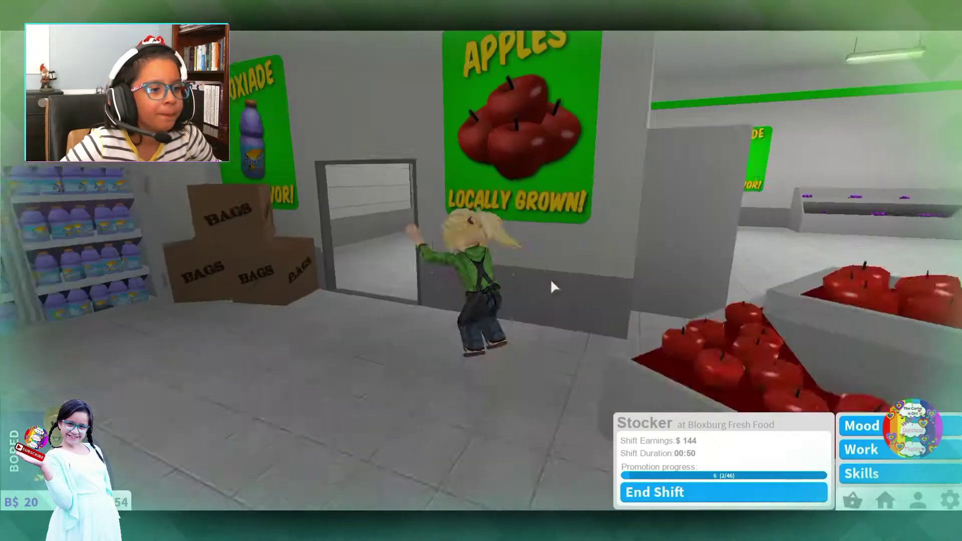
pyautogui.press('w')
pyautogui.press('e')
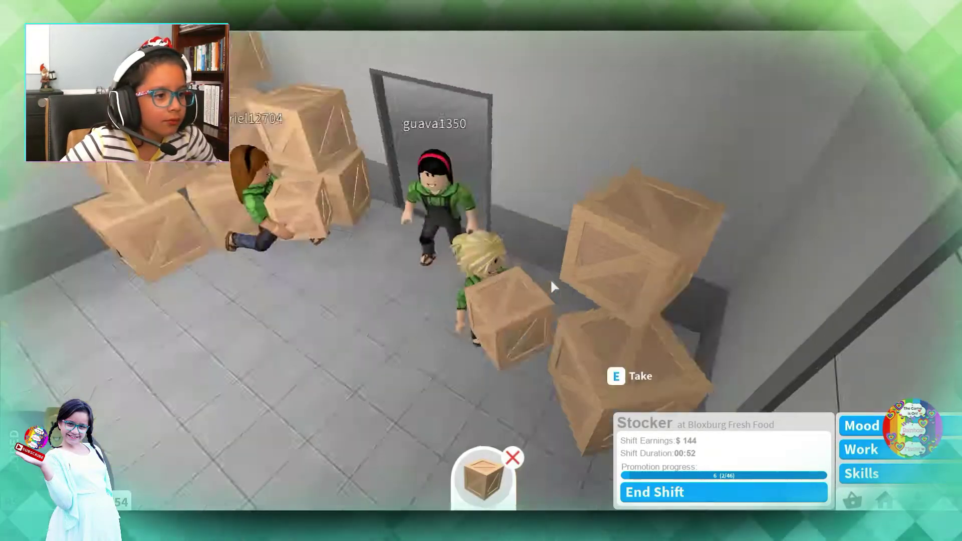
pyautogui.press('w')
pyautogui.press('w')
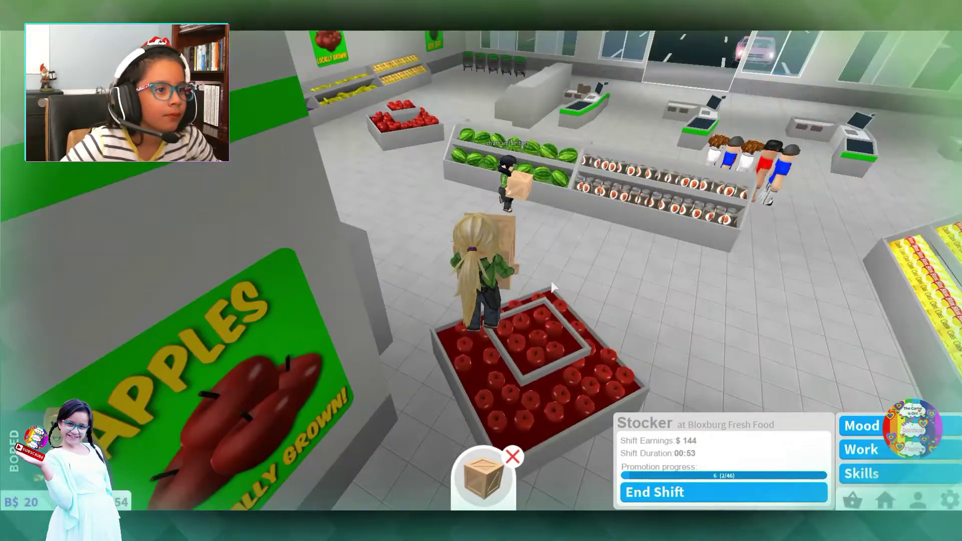
pyautogui.press('w')
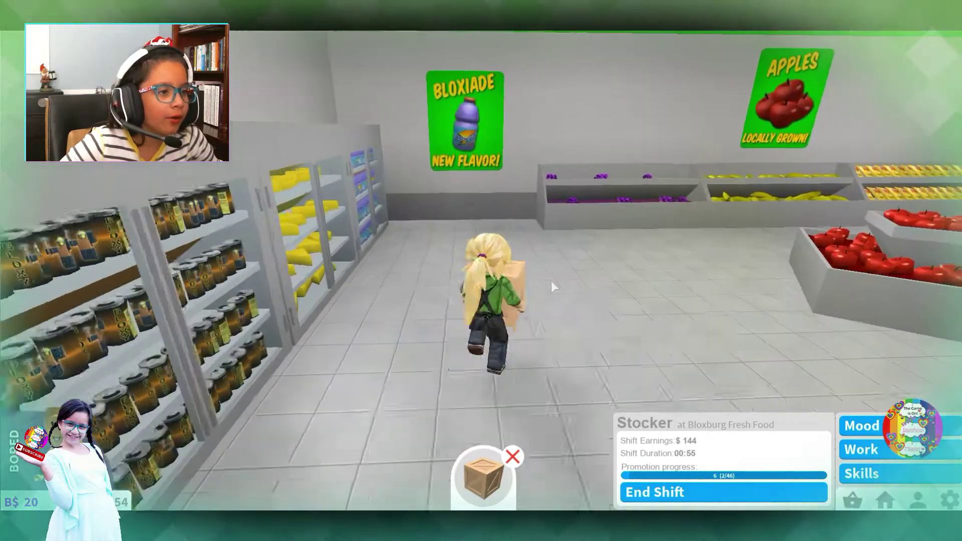
pyautogui.press('d')
pyautogui.press('w')
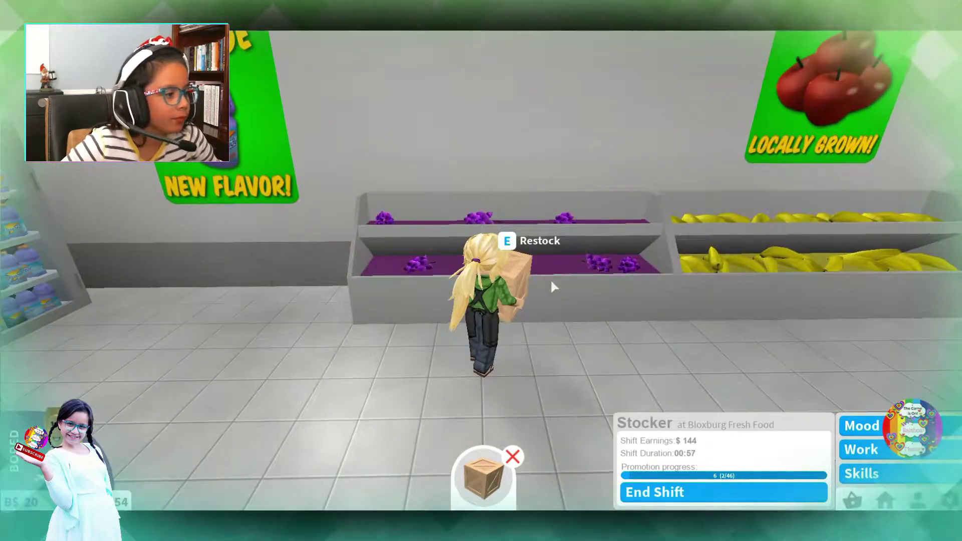
pyautogui.press('e')
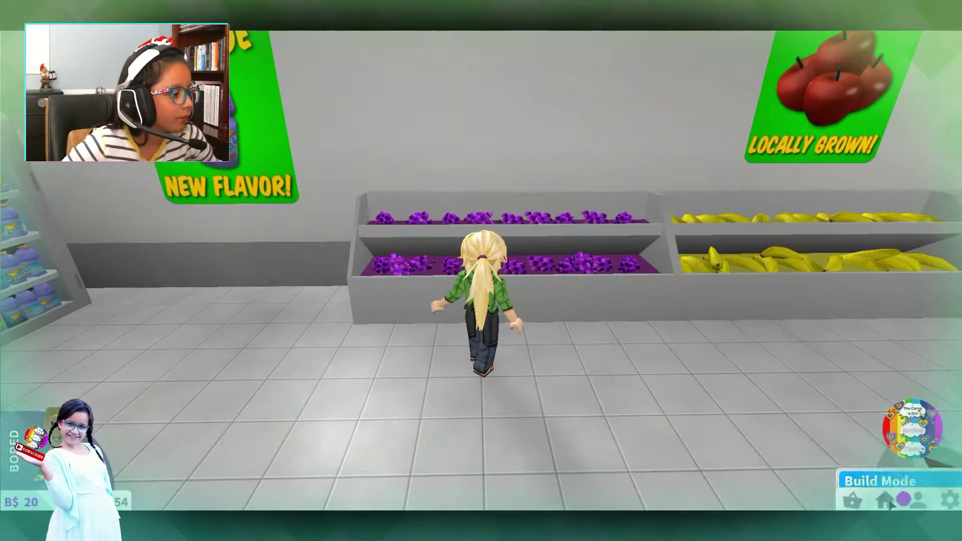
pyautogui.click(849, 499)
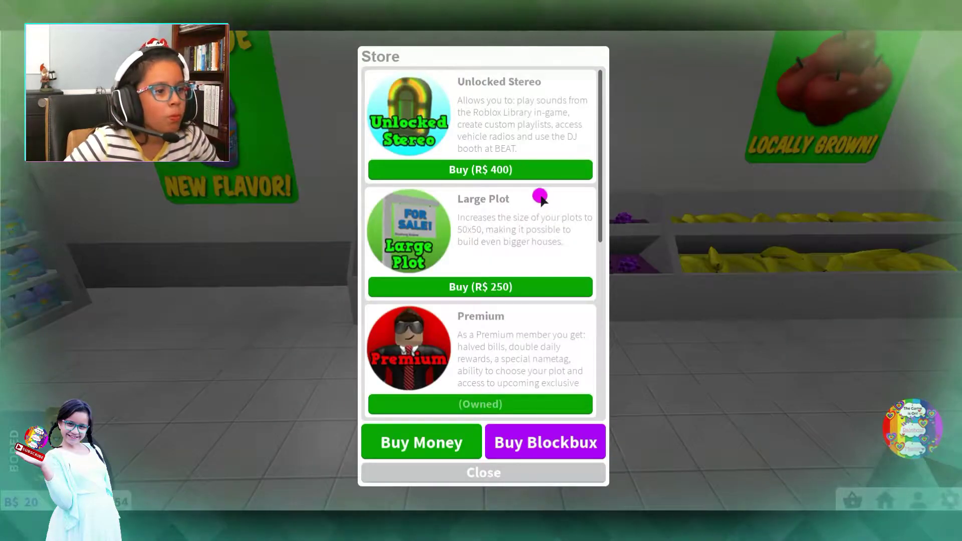
pyautogui.scroll(-2, 540, 198)
pyautogui.scroll(-2, 540, 198)
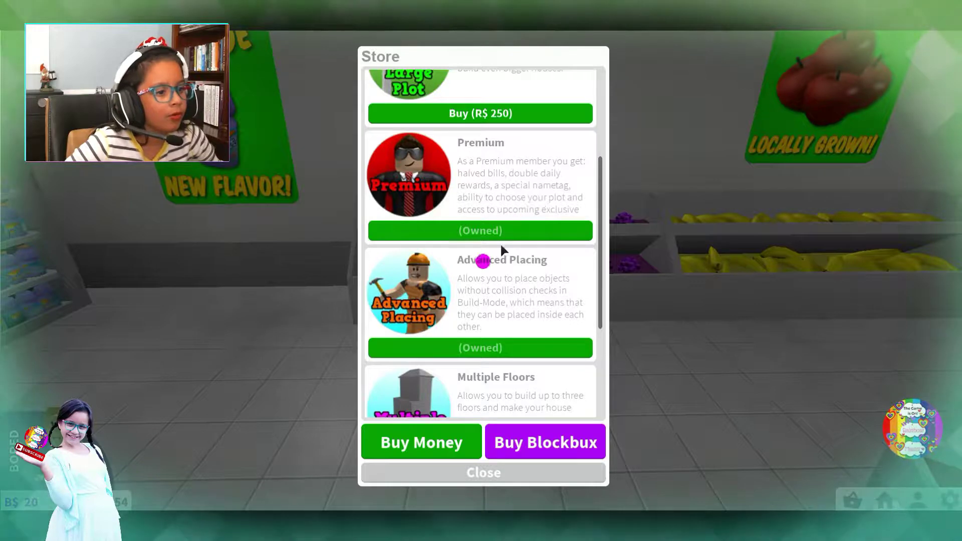
pyautogui.scroll(-2, 466, 330)
pyautogui.scroll(-2, 470, 327)
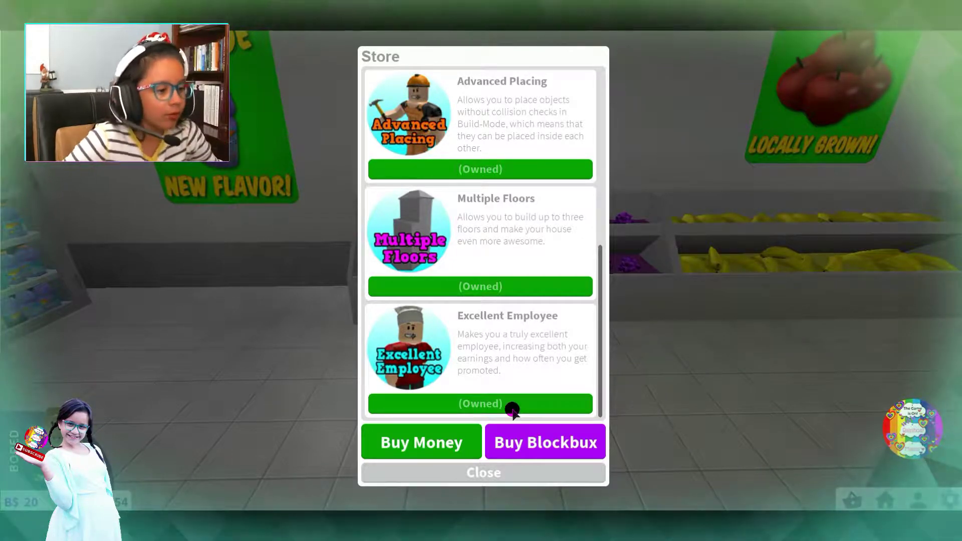
pyautogui.click(530, 472)
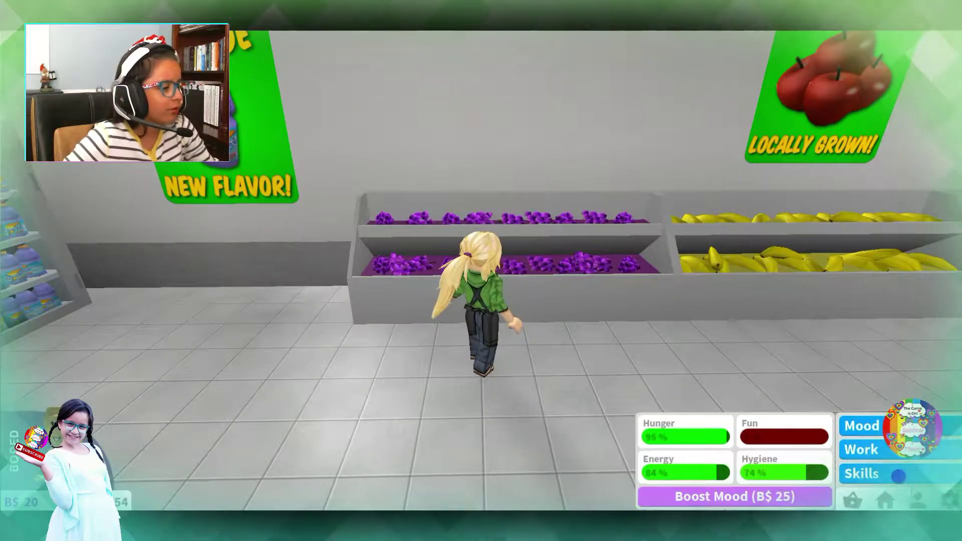
# Fetch a crate from the storage room and restock the apple display
pyautogui.press('w')
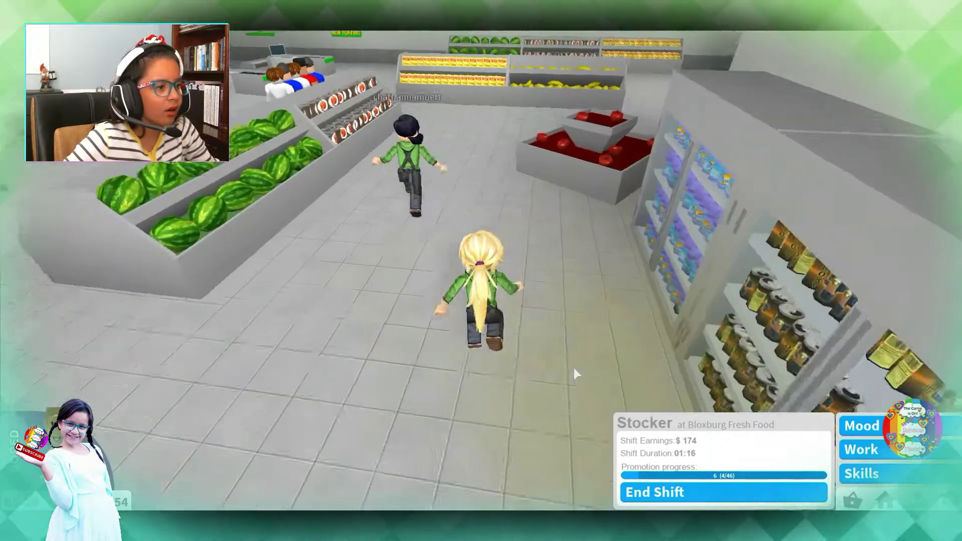
pyautogui.press('d')
pyautogui.press('w')
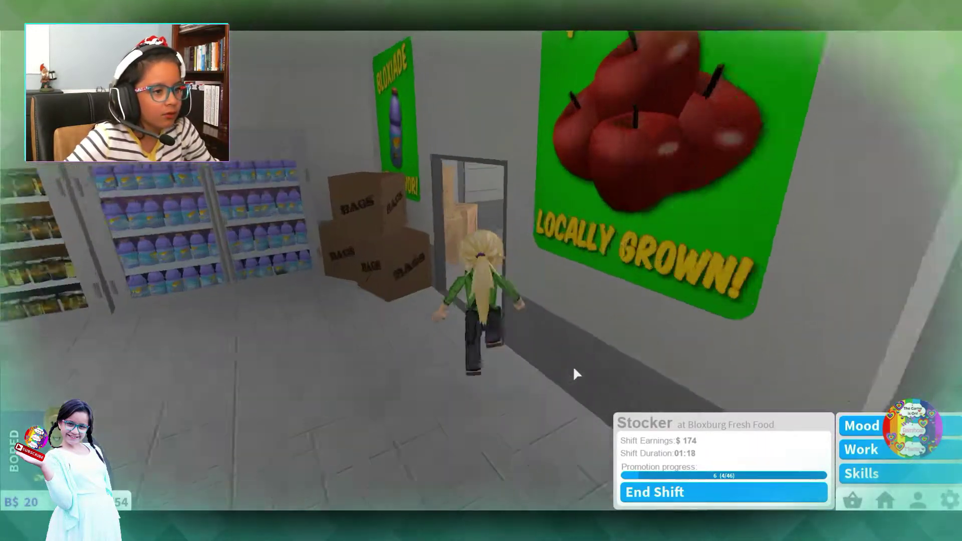
pyautogui.press('e')
pyautogui.press('w')
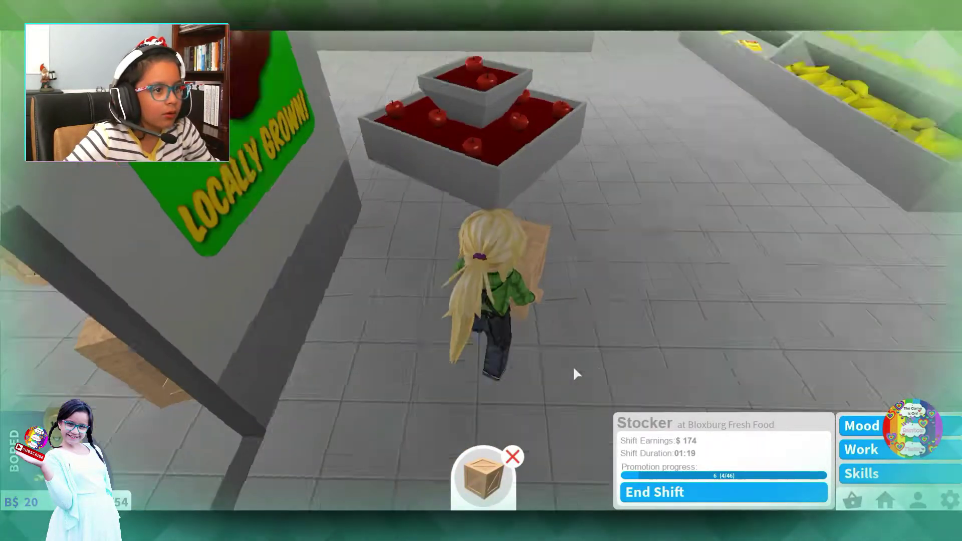
pyautogui.press('e')
# Carry another storage crate along the chip shelf and restock it
pyautogui.press('a')
pyautogui.press('w')
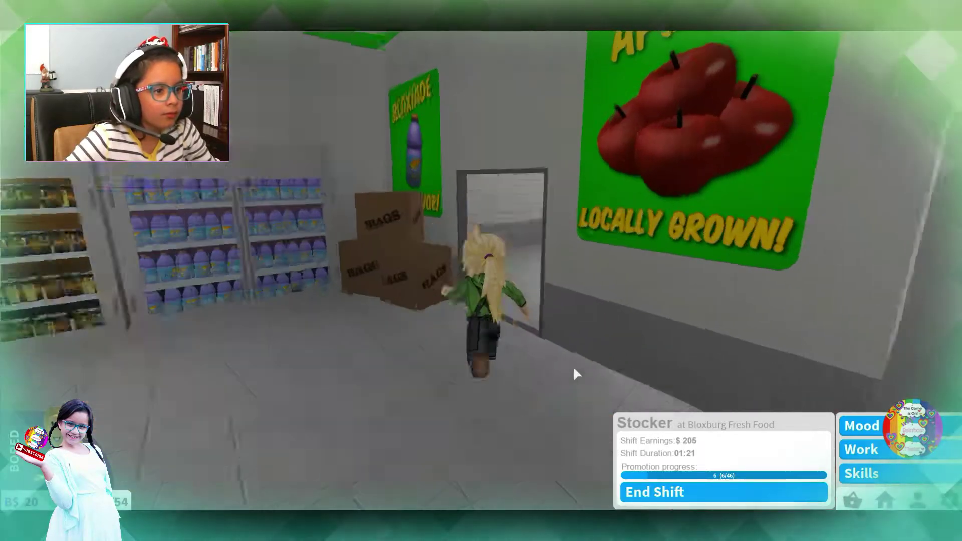
pyautogui.press('e')
pyautogui.press('w')
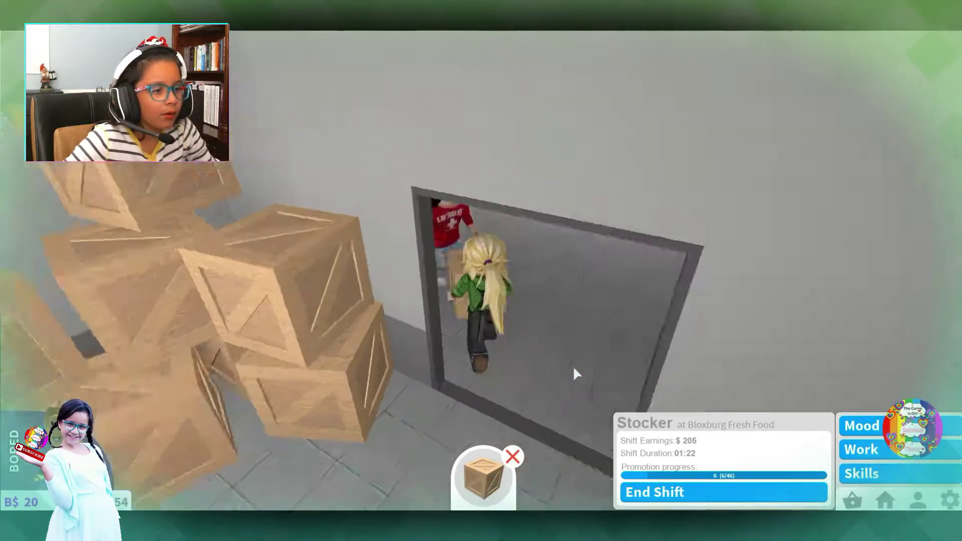
pyautogui.press('a')
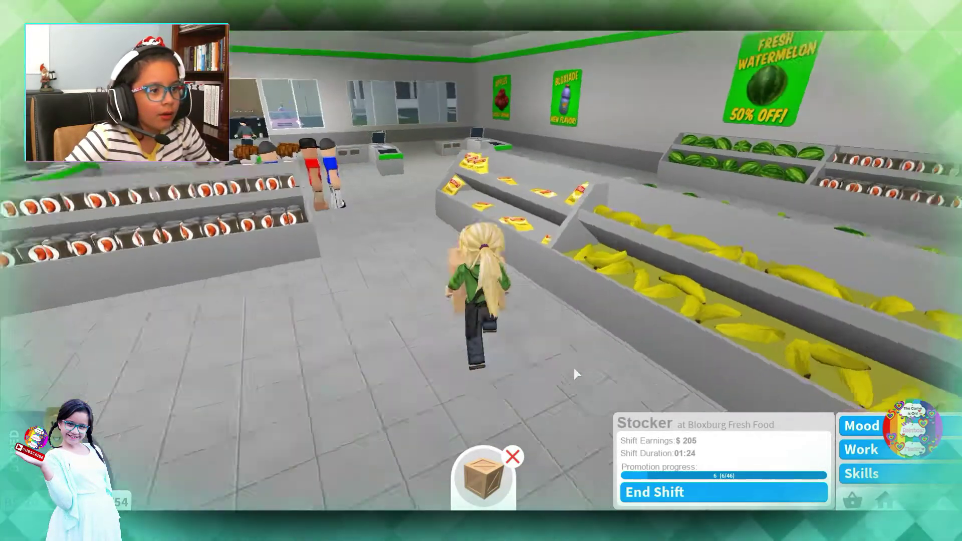
pyautogui.press('e')
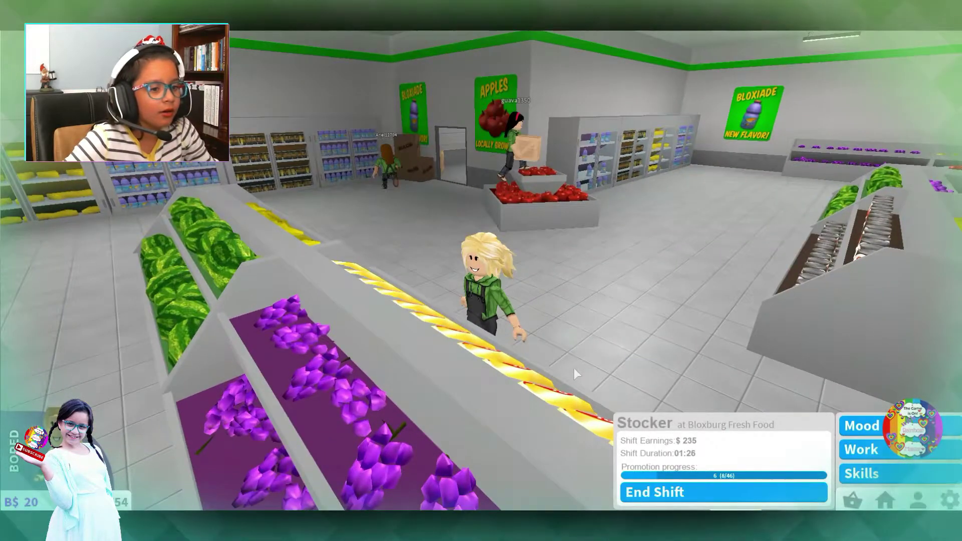
# Bring a crate past the apple bin to restock the drinks shelf
pyautogui.press('w')
pyautogui.press('w')
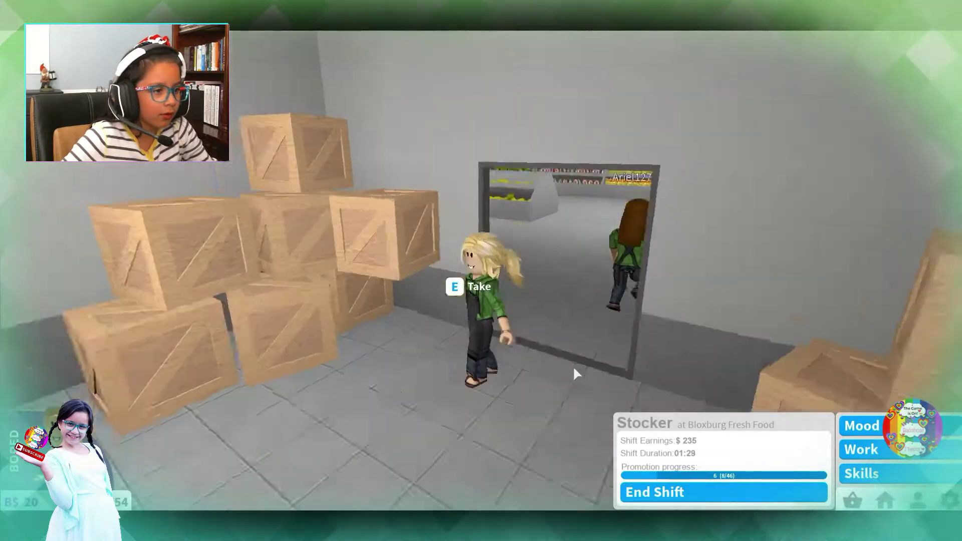
pyautogui.press('e')
pyautogui.press('w')
pyautogui.press('w')
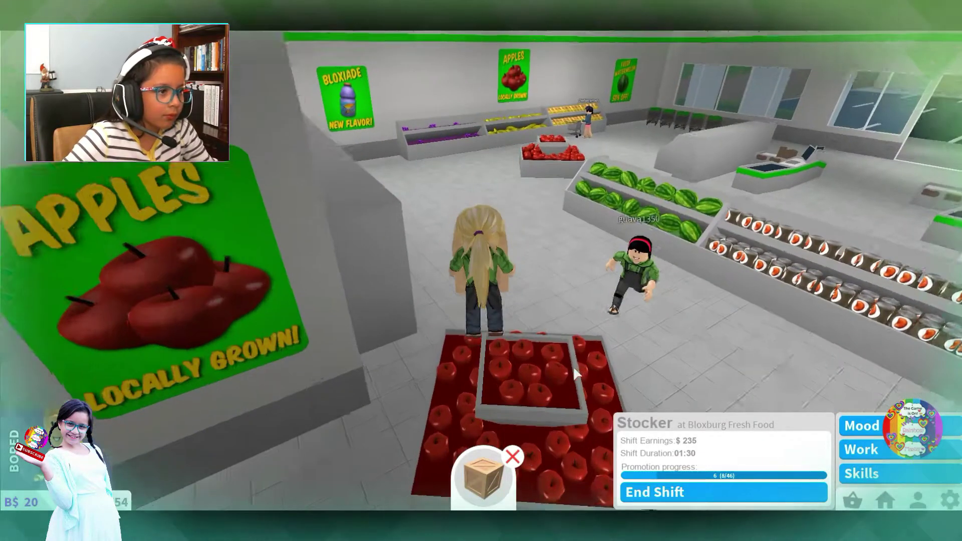
pyautogui.press('a')
pyautogui.press('w')
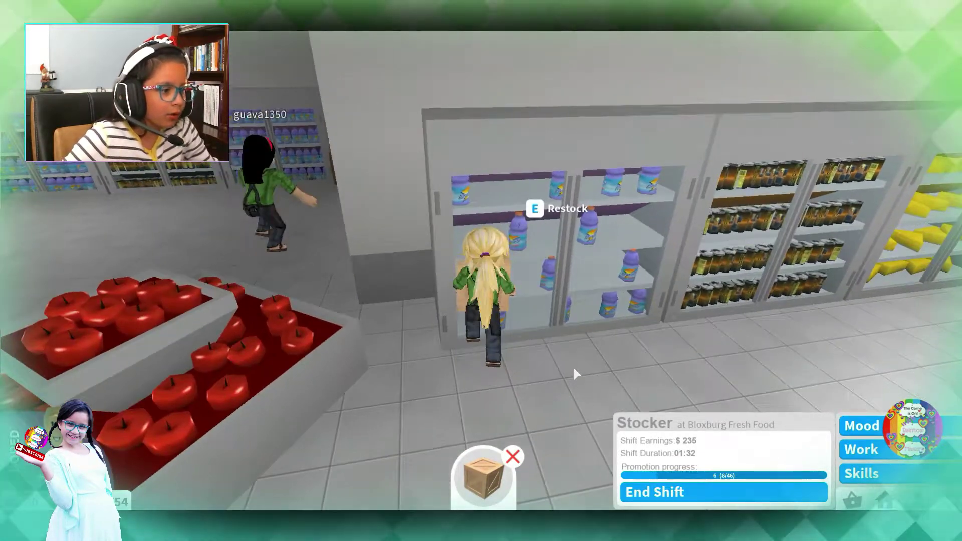
pyautogui.press('e')
pyautogui.press('s')
# Take another crate from the storage room and restock a shelf
pyautogui.press('w')
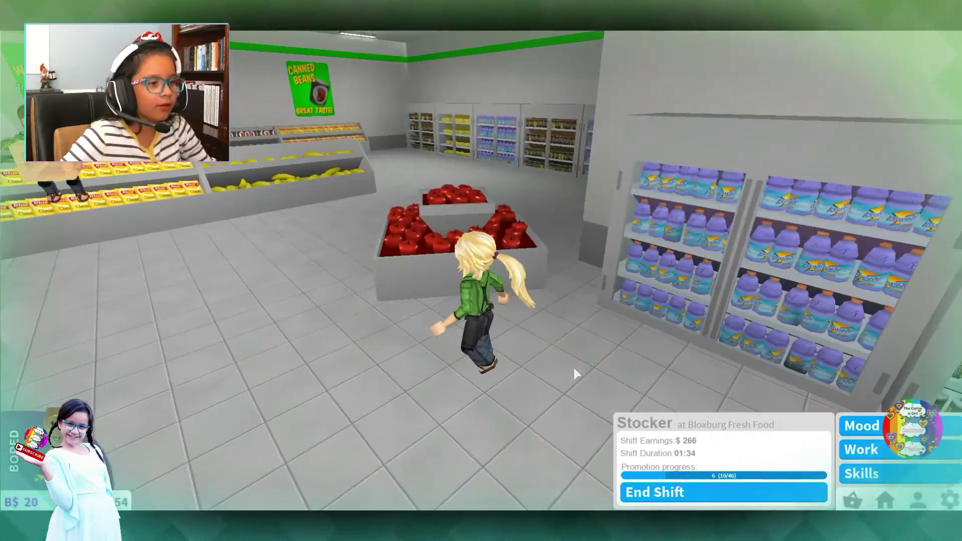
pyautogui.press('w')
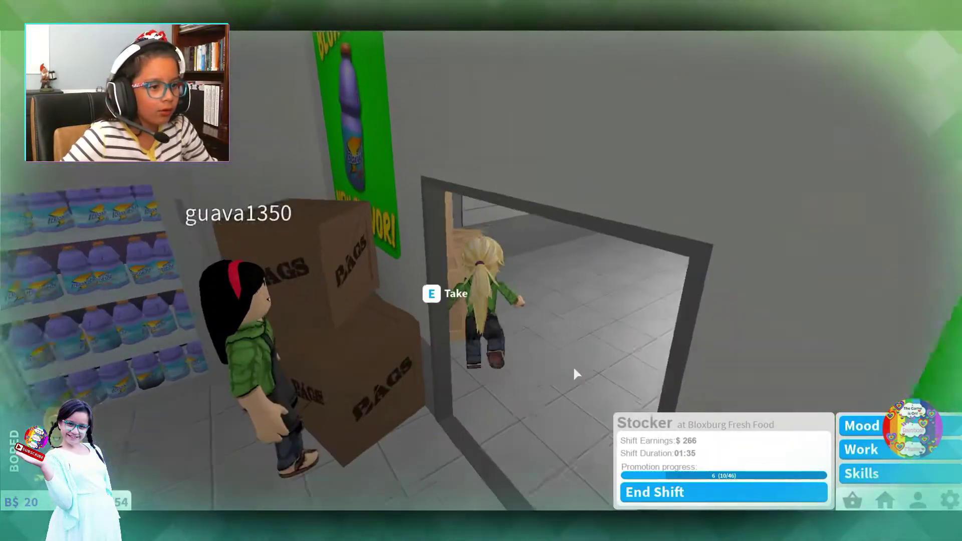
pyautogui.press('e')
pyautogui.press('w')
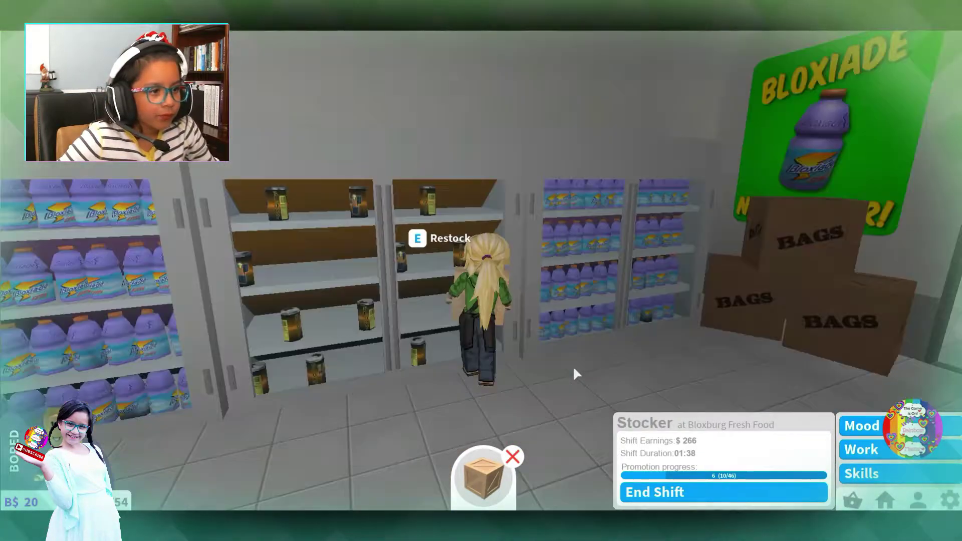
pyautogui.press('e')
pyautogui.press('w')
# Restock an empty shelf by the drinks fridge, then return toward storage
pyautogui.press('w')
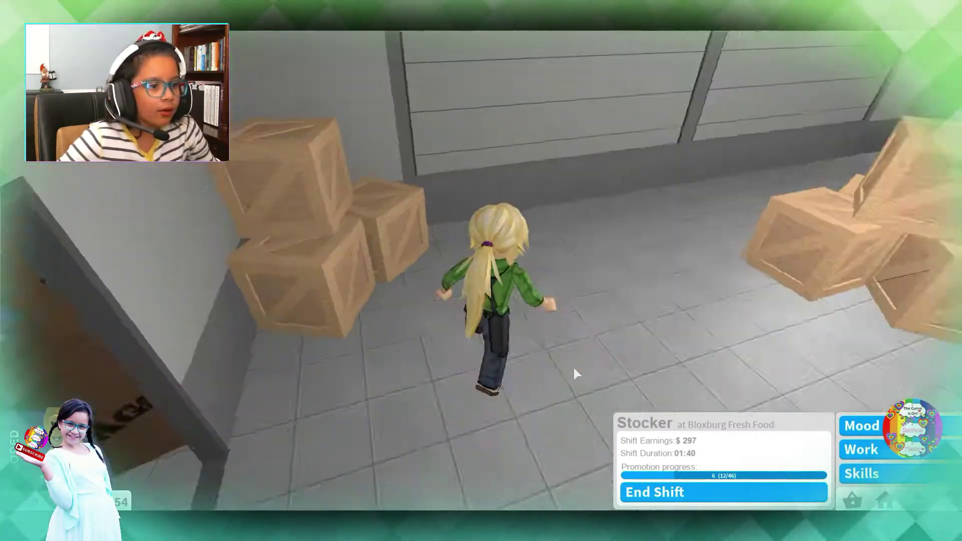
pyautogui.press('e')
pyautogui.press('w')
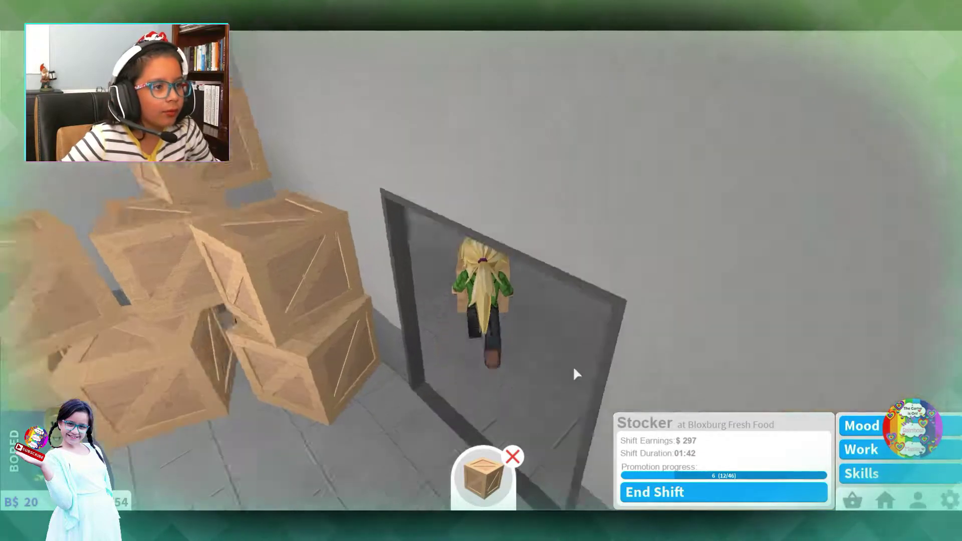
pyautogui.press('w')
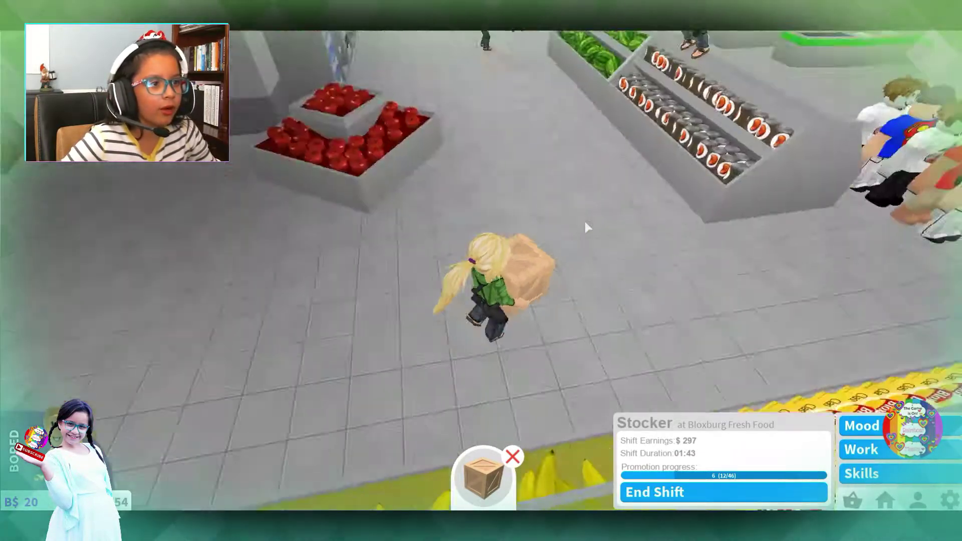
pyautogui.press('w')
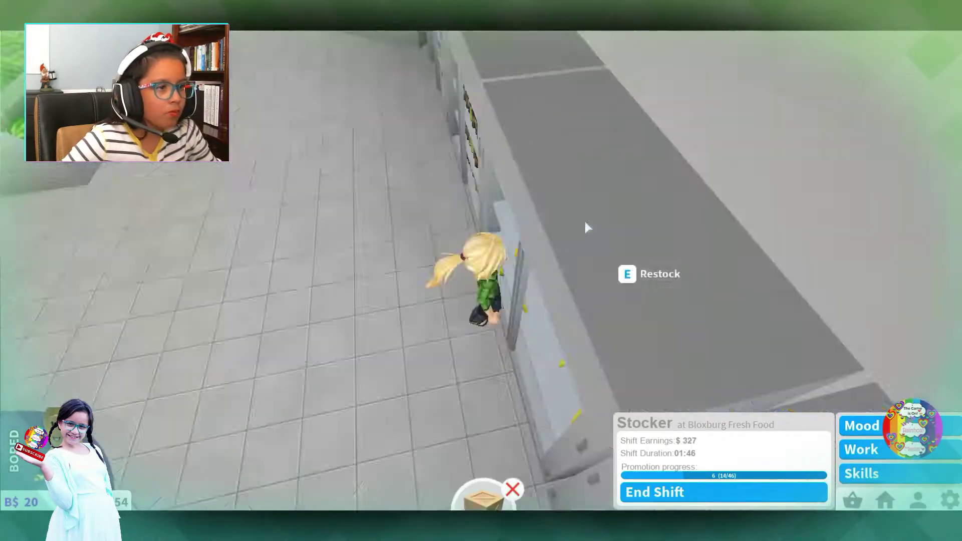
pyautogui.press('e')
pyautogui.press('w')
pyautogui.press('w')
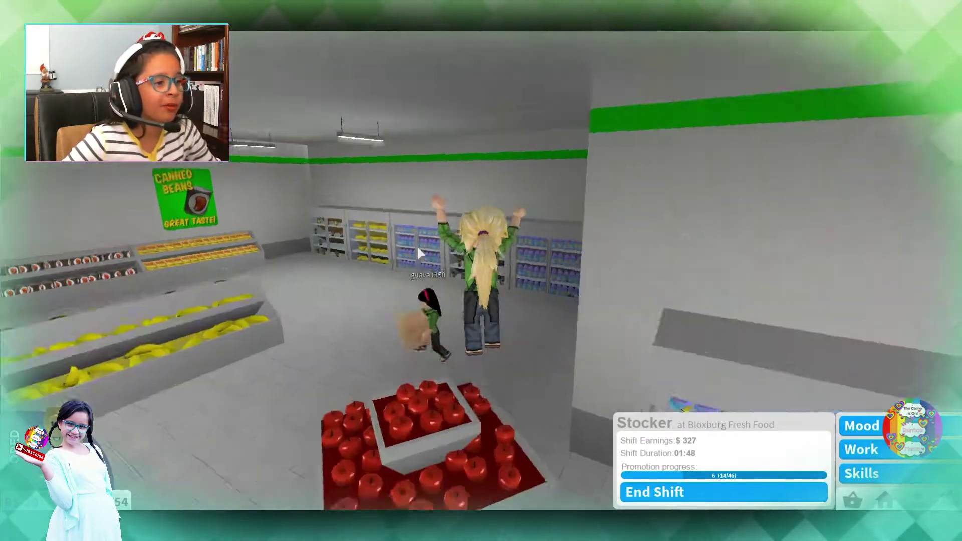
# Take a back-room crate and restock the first empty shelf
pyautogui.press('w')
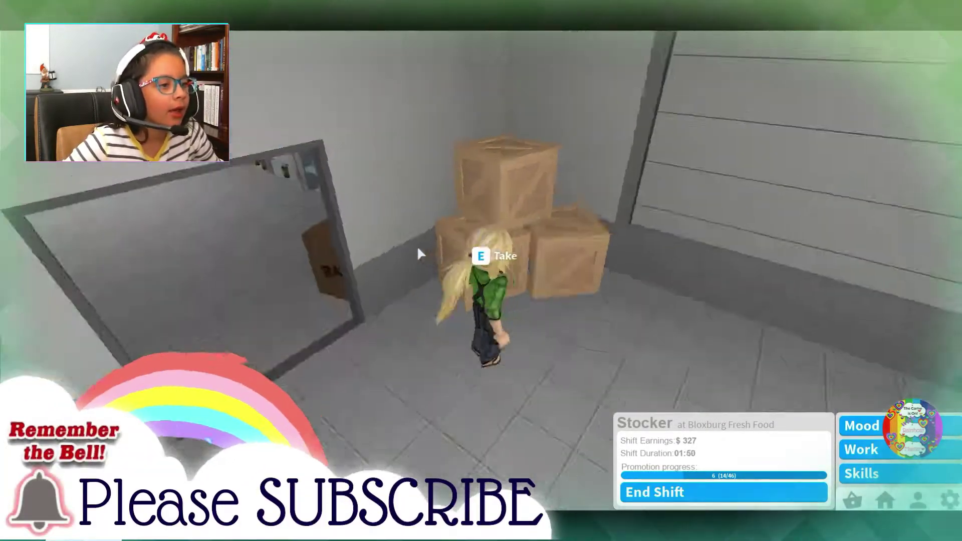
pyautogui.press('e')
pyautogui.press('w')
pyautogui.press('w')
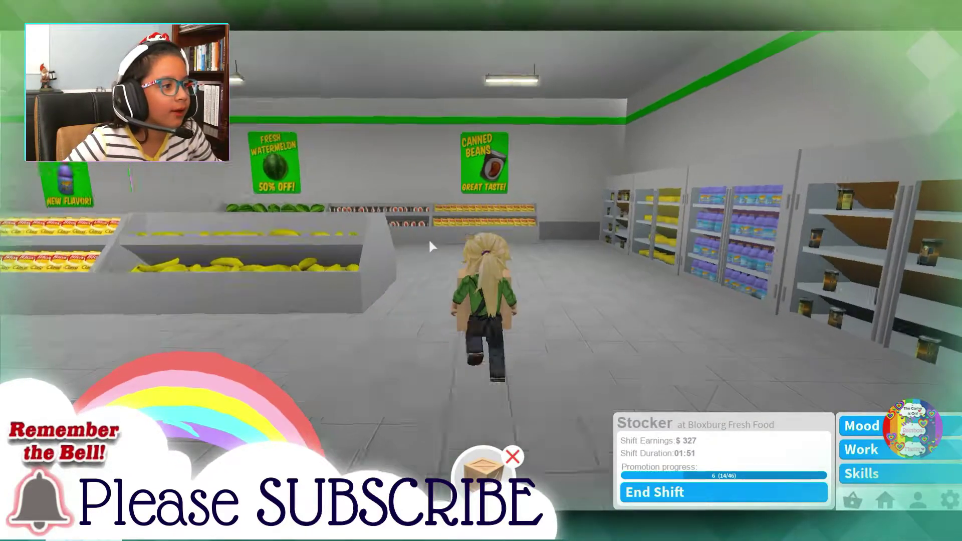
pyautogui.press('e')
pyautogui.press('w')
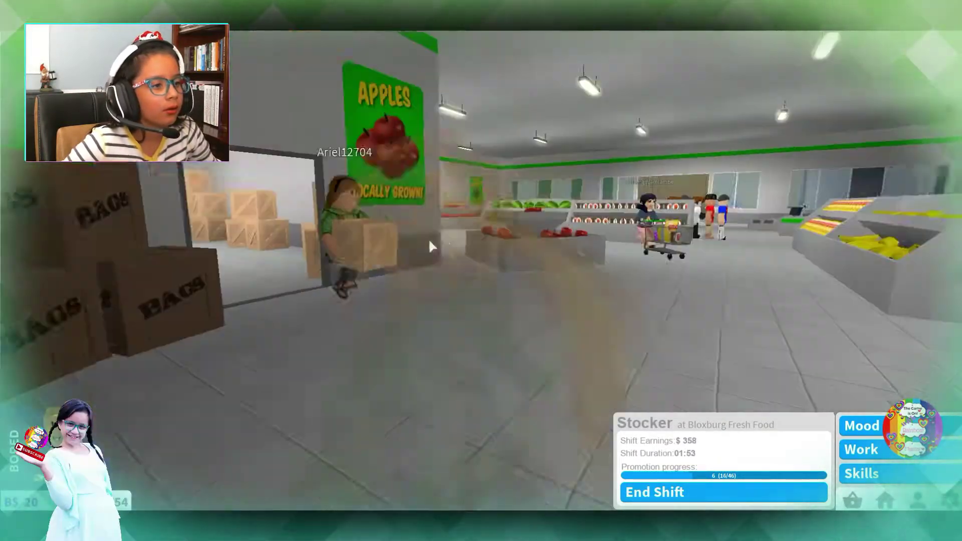
# Restock a second shelf with another crate from the back room
pyautogui.press('w')
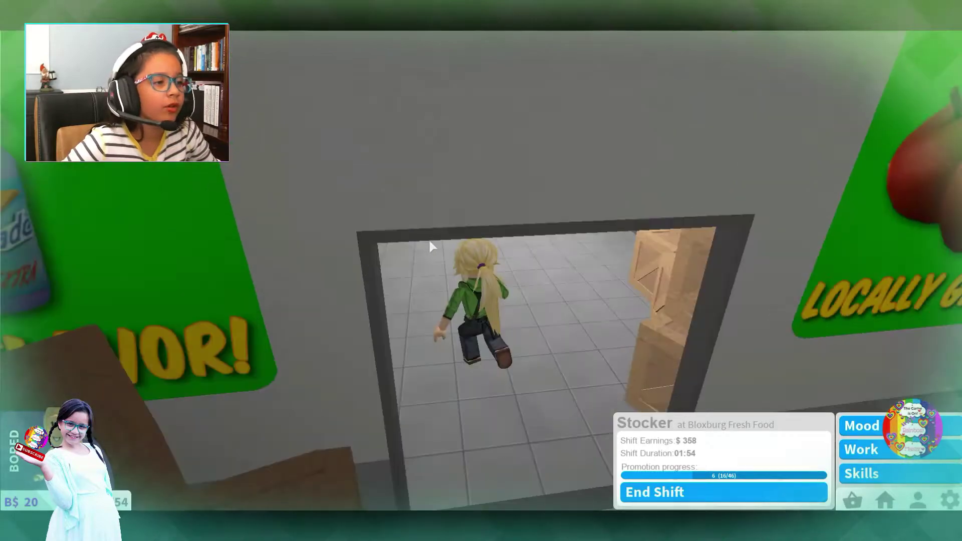
pyautogui.press('e')
pyautogui.press('w')
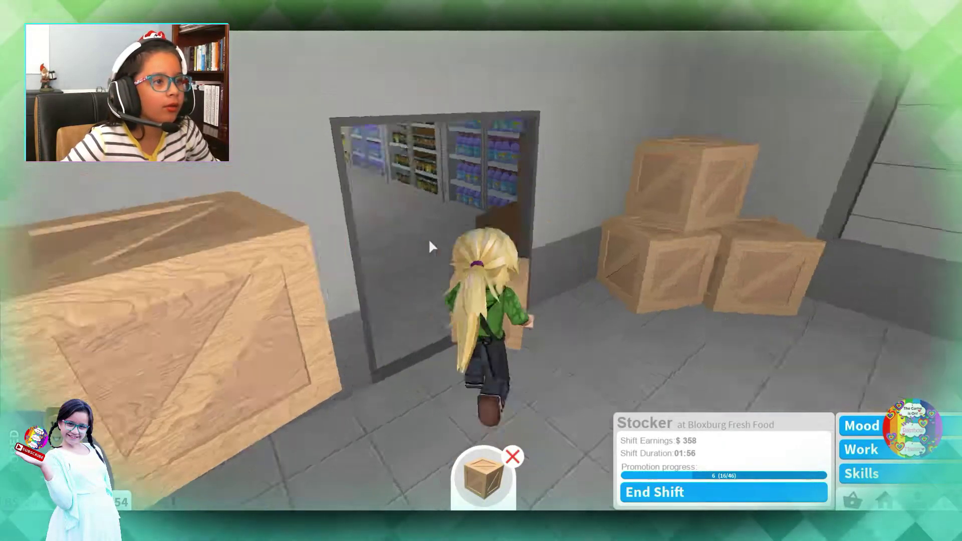
pyautogui.press('w')
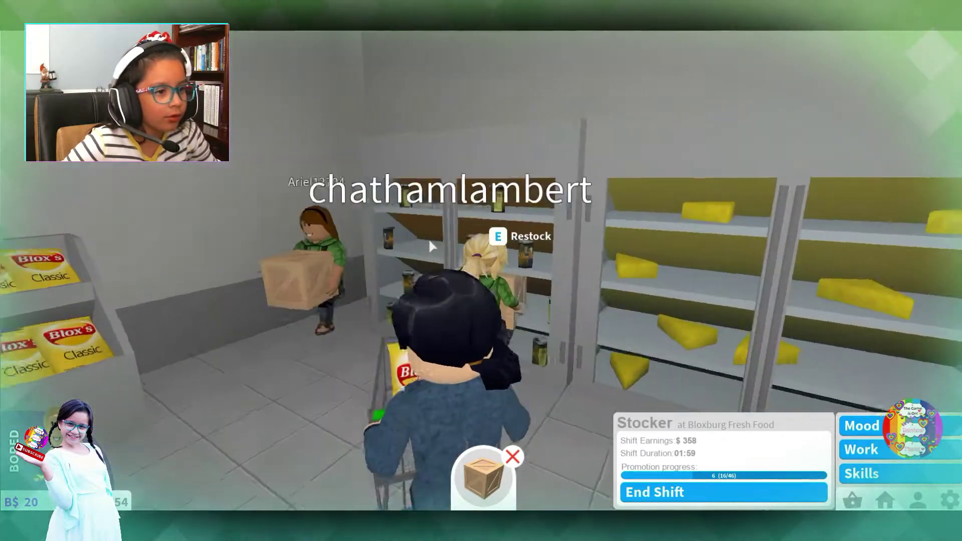
pyautogui.press('e')
pyautogui.press('w')
pyautogui.press('w')
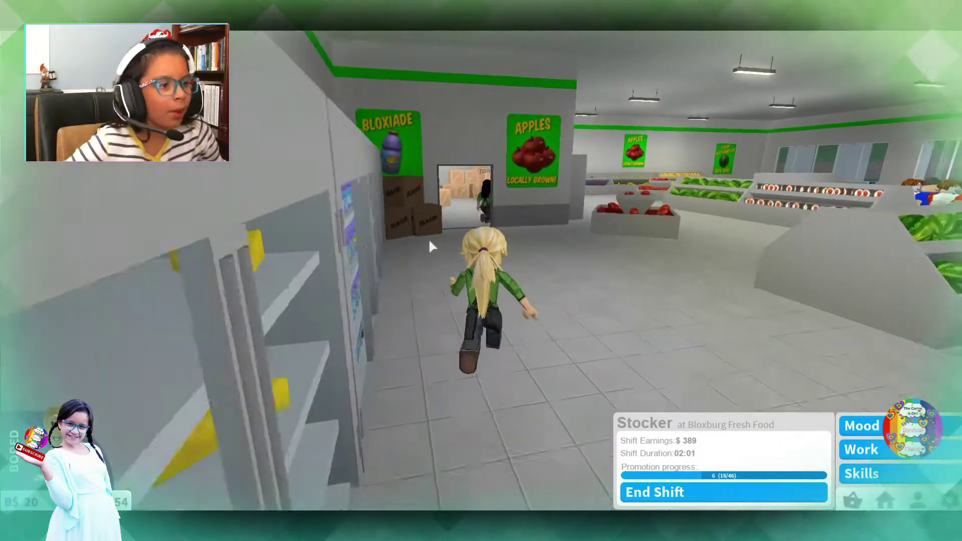
# Carry a third crate past the apples to restock the grape display
pyautogui.press('w')
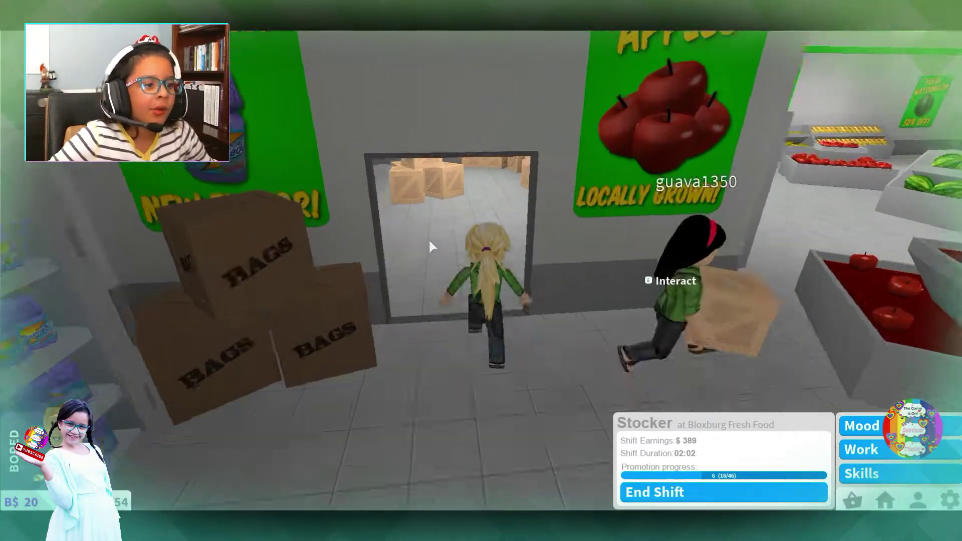
pyautogui.press('e')
pyautogui.press('w')
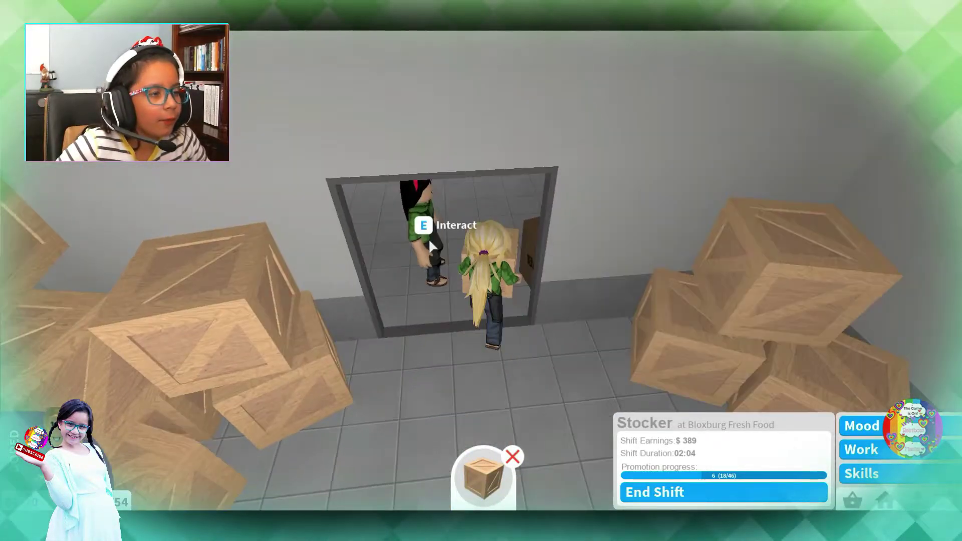
pyautogui.press('w')
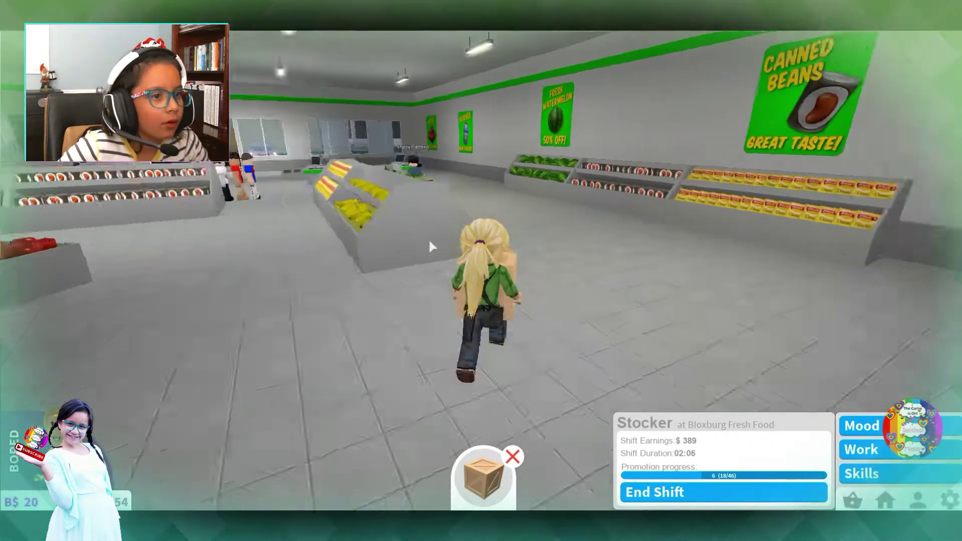
pyautogui.press('a')
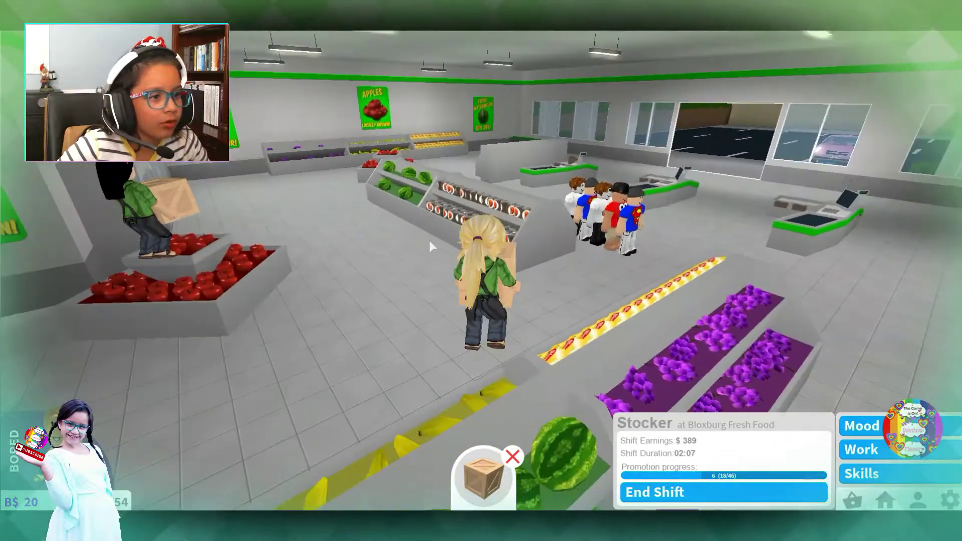
pyautogui.press('w')
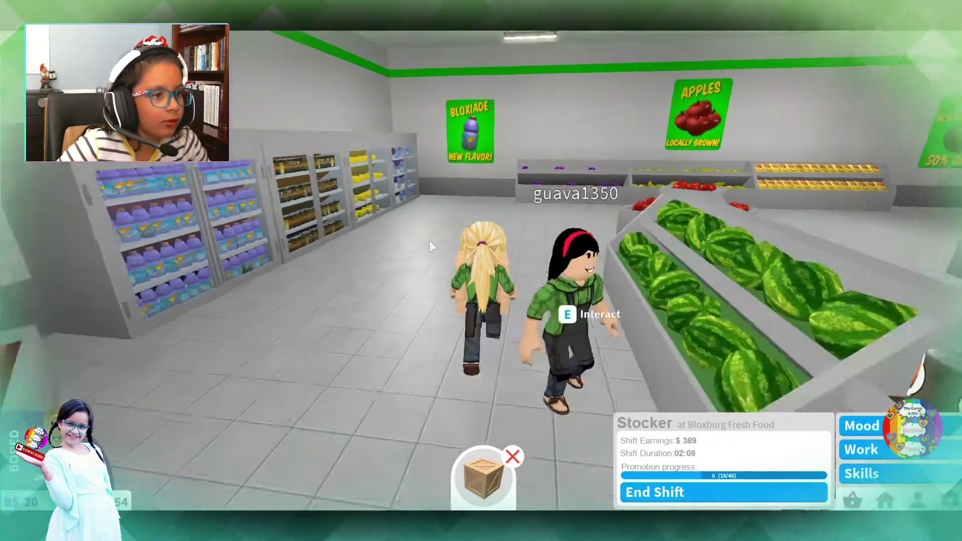
pyautogui.press('w')
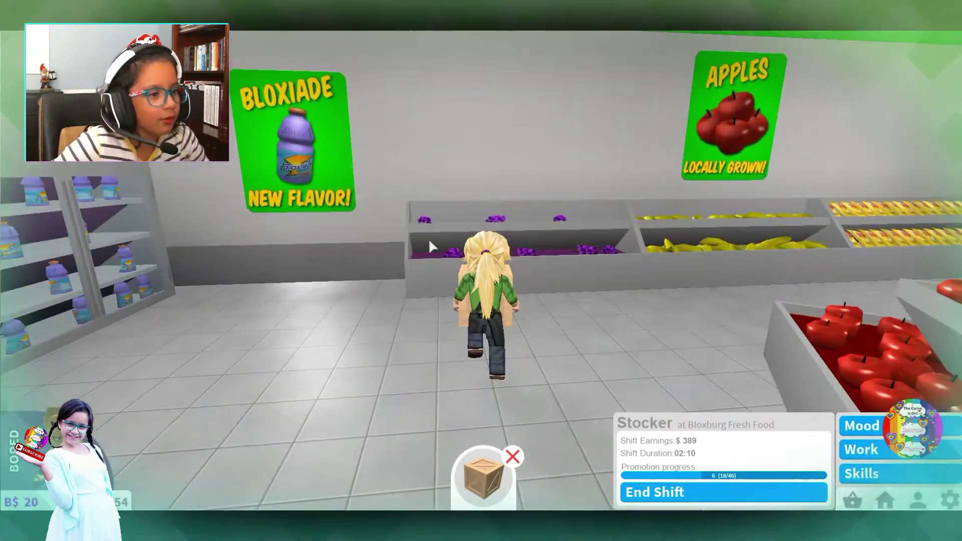
pyautogui.press('e')
pyautogui.press('w')
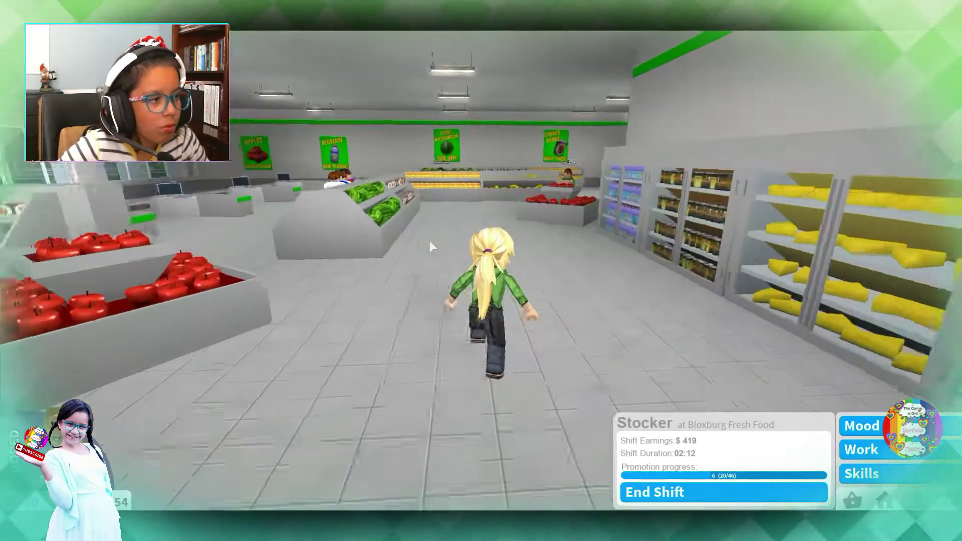
pyautogui.press('w')
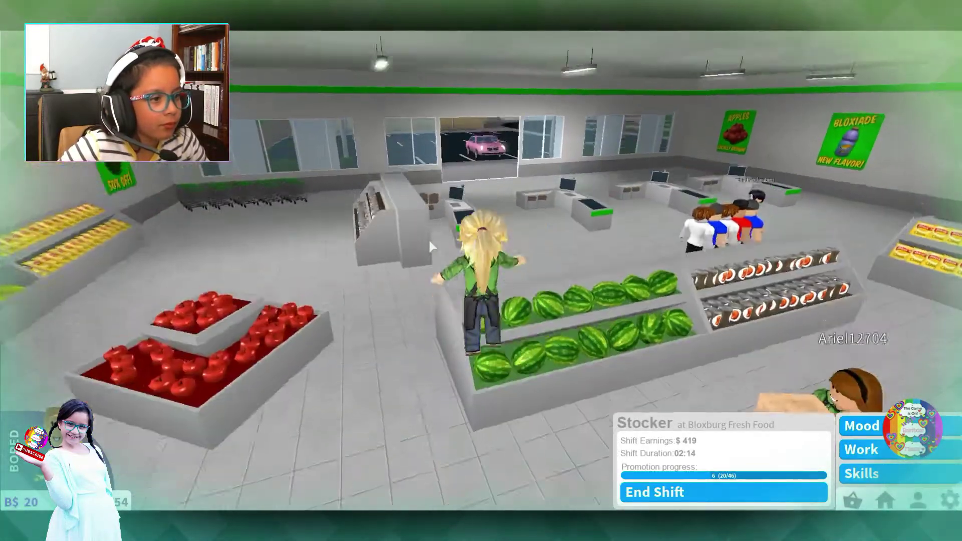
# Bring a back-room crate over and restock the drinks shelf
pyautogui.press('w')
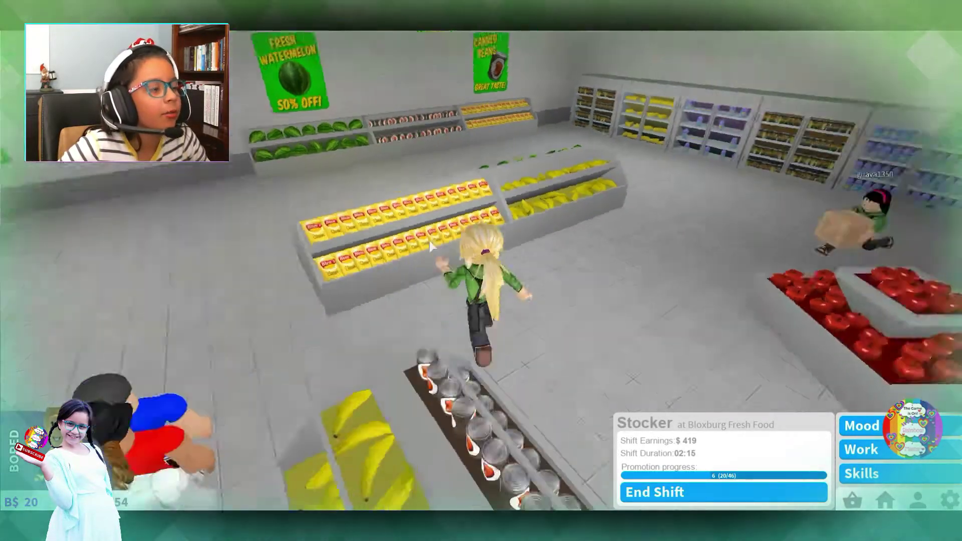
pyautogui.press('w')
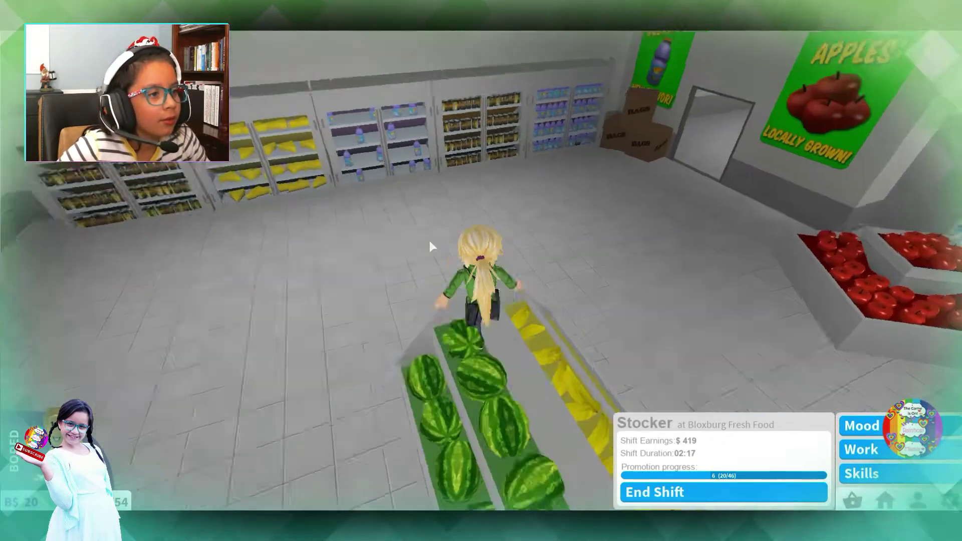
pyautogui.press('w')
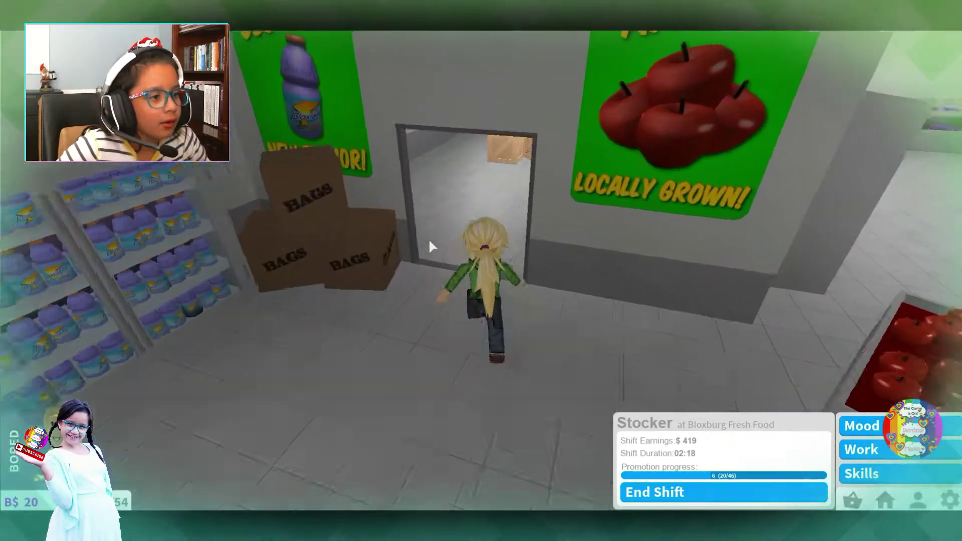
pyautogui.press('e')
pyautogui.press('w')
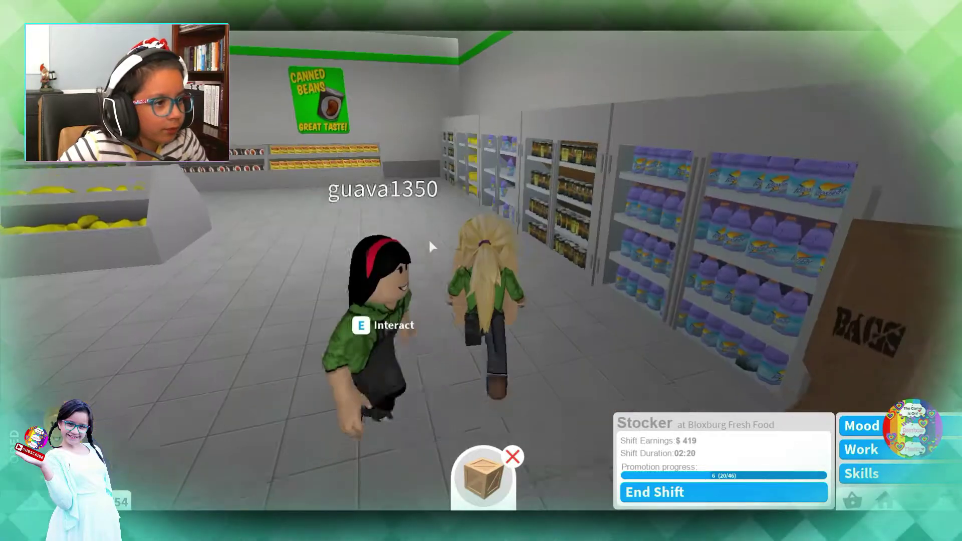
pyautogui.press('e')
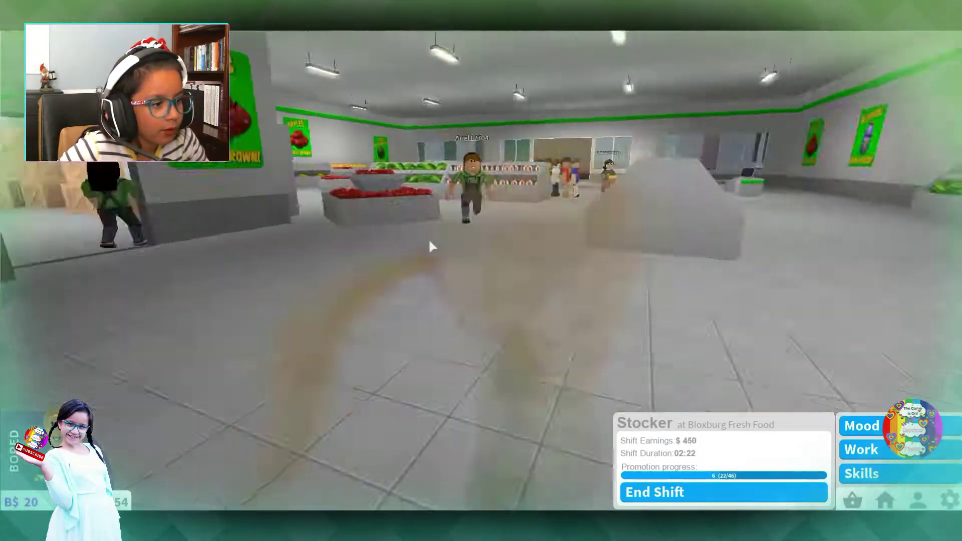
pyautogui.press('w')
# Carry another crate through the produce section to restock the banana shelf
pyautogui.press('w')
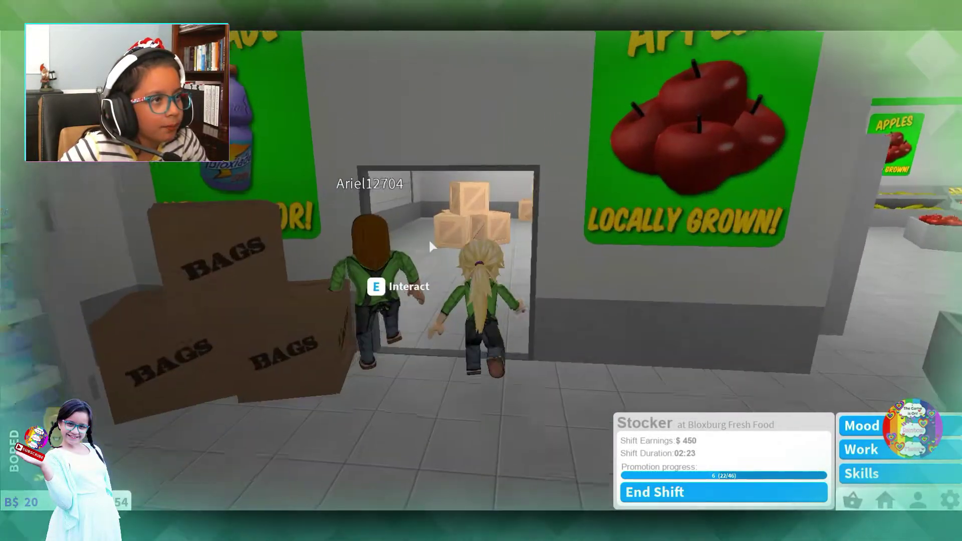
pyautogui.press('e')
pyautogui.press('w')
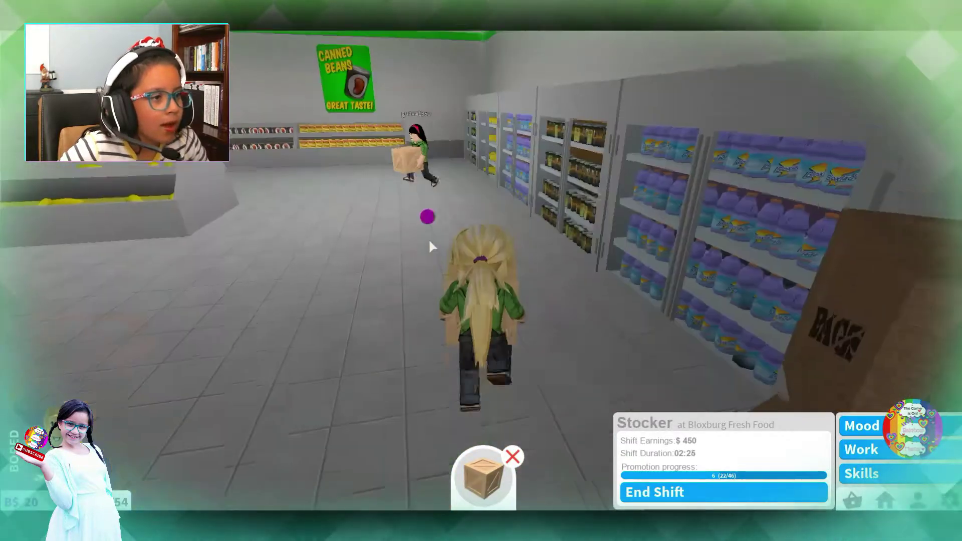
pyautogui.press('w')
pyautogui.press('a')
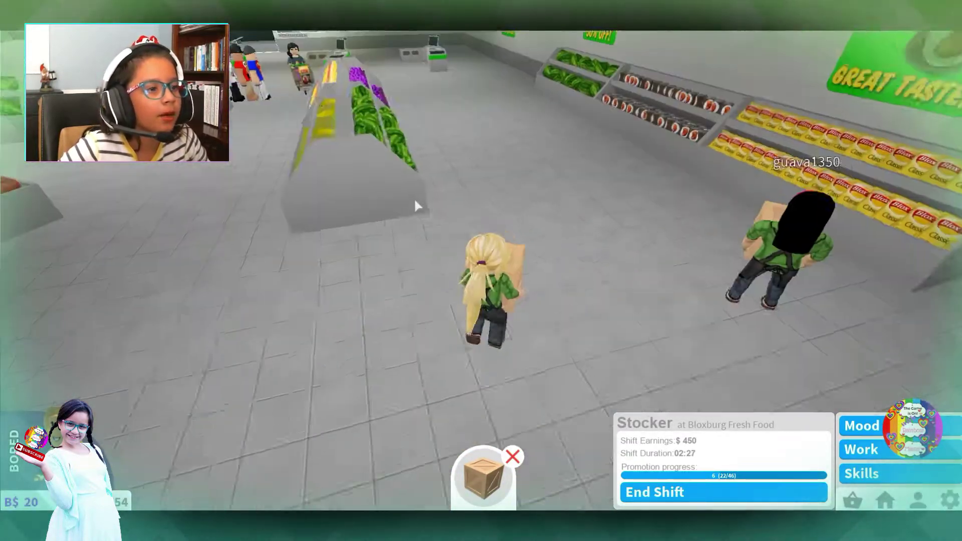
pyautogui.press('w')
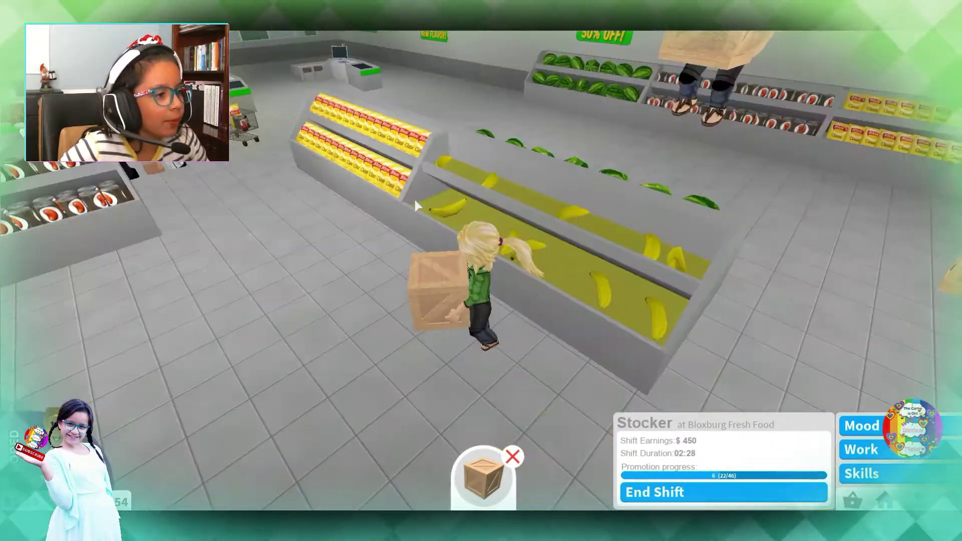
pyautogui.press('w')
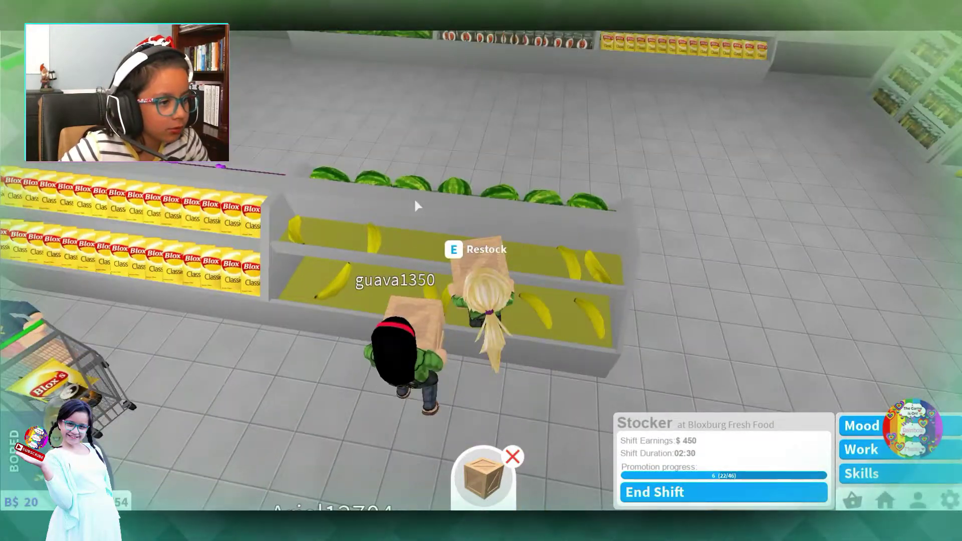
pyautogui.press('e')
pyautogui.press('w')
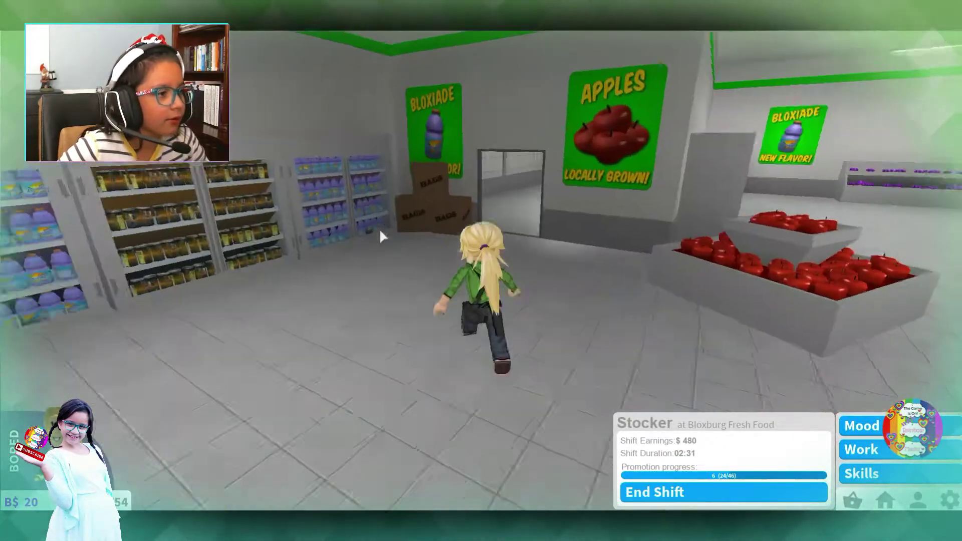
# Fetch a crate and restock the grape shelf in the watermelon aisle
pyautogui.press('w')
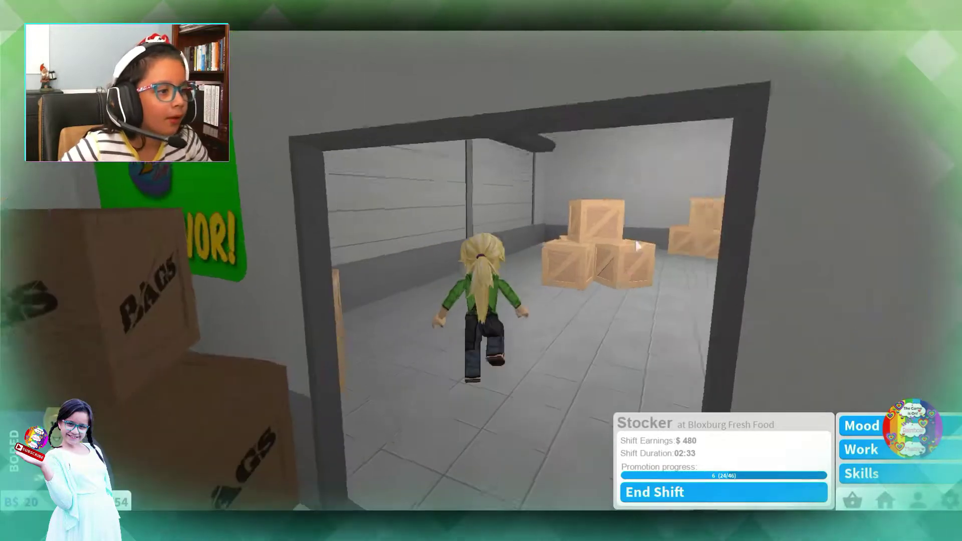
pyautogui.press('e')
pyautogui.press('w')
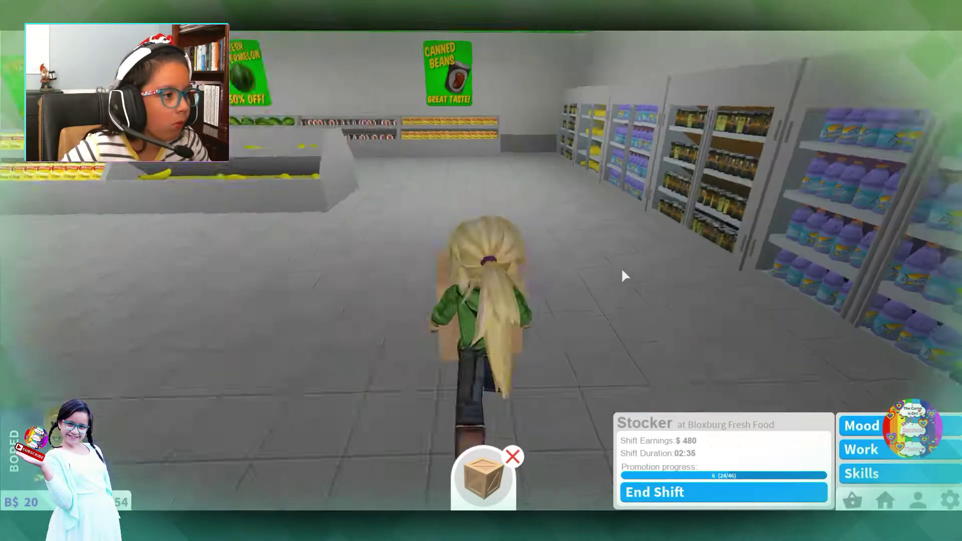
pyautogui.press('w')
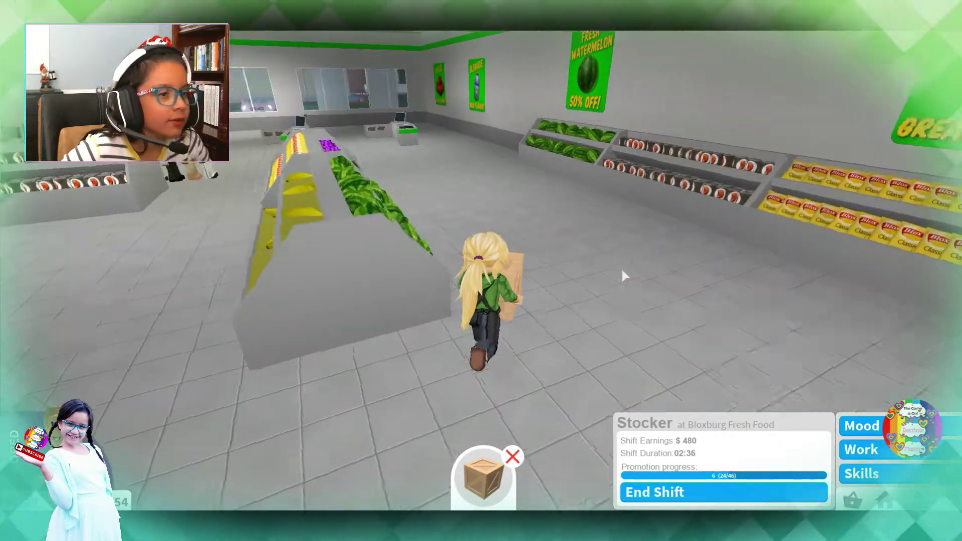
pyautogui.press('w')
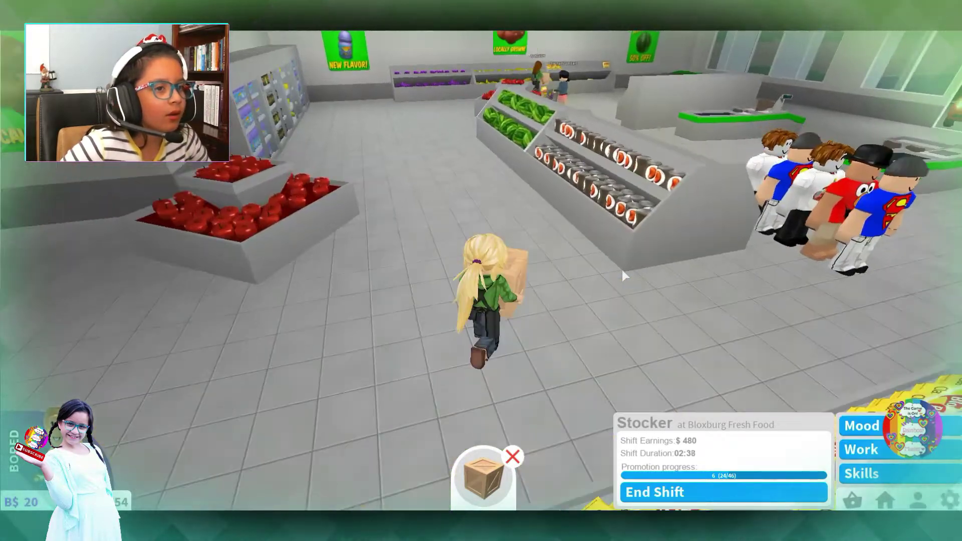
pyautogui.press('w')
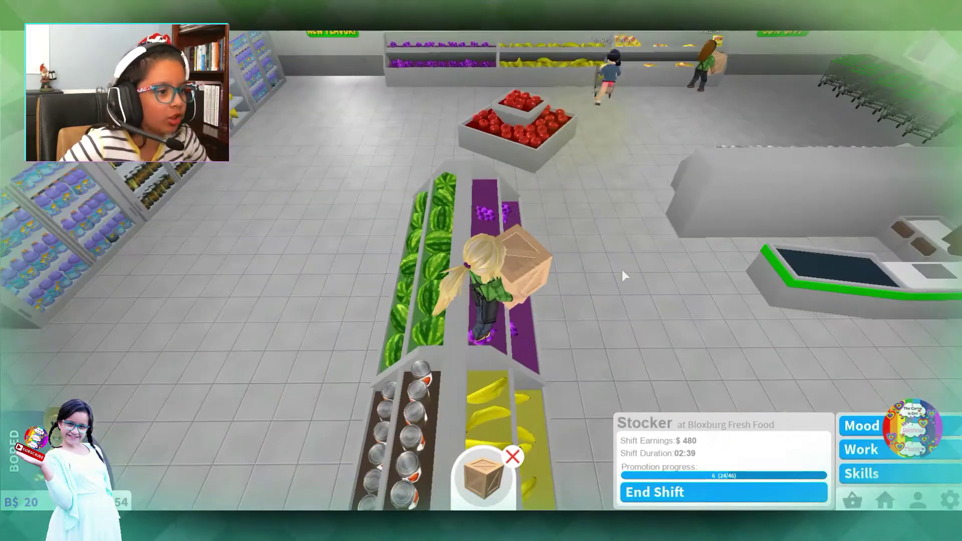
pyautogui.press('w')
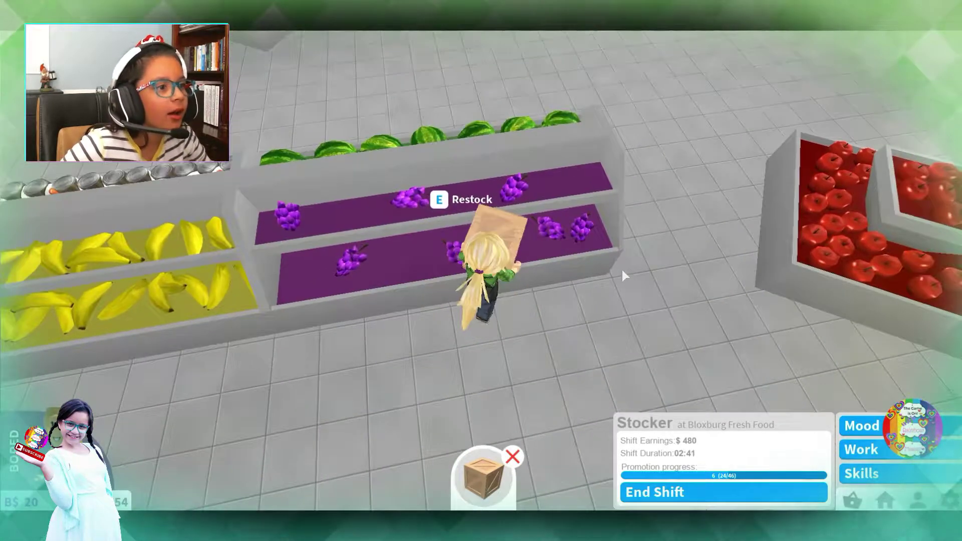
pyautogui.press('e')
# Get a stockroom crate and restock the banana display again
pyautogui.press('w')
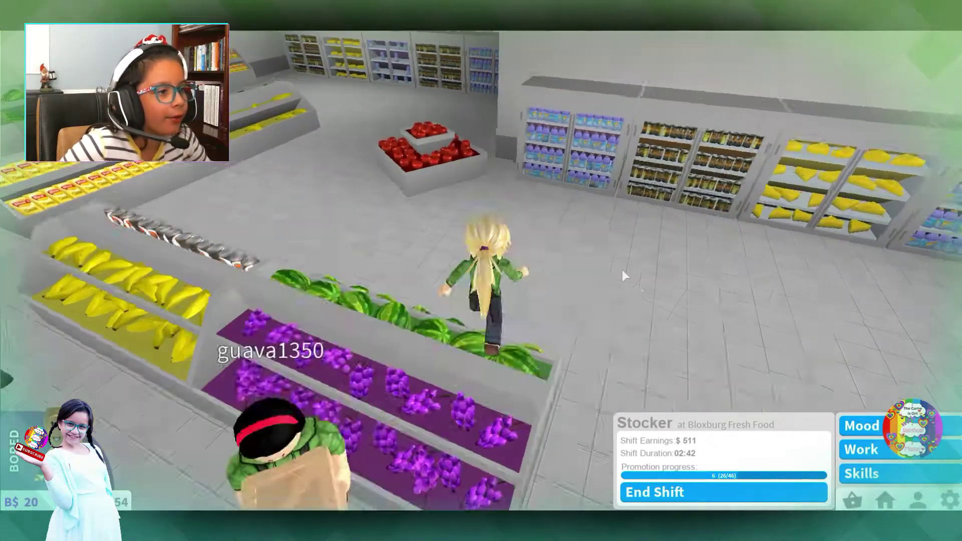
pyautogui.press('w')
pyautogui.press('space')
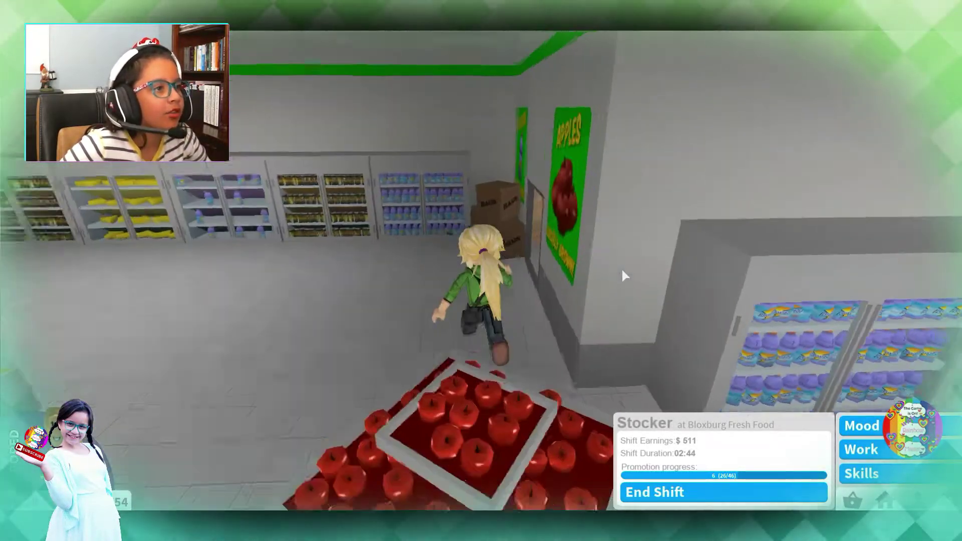
pyautogui.press('w')
pyautogui.press('e')
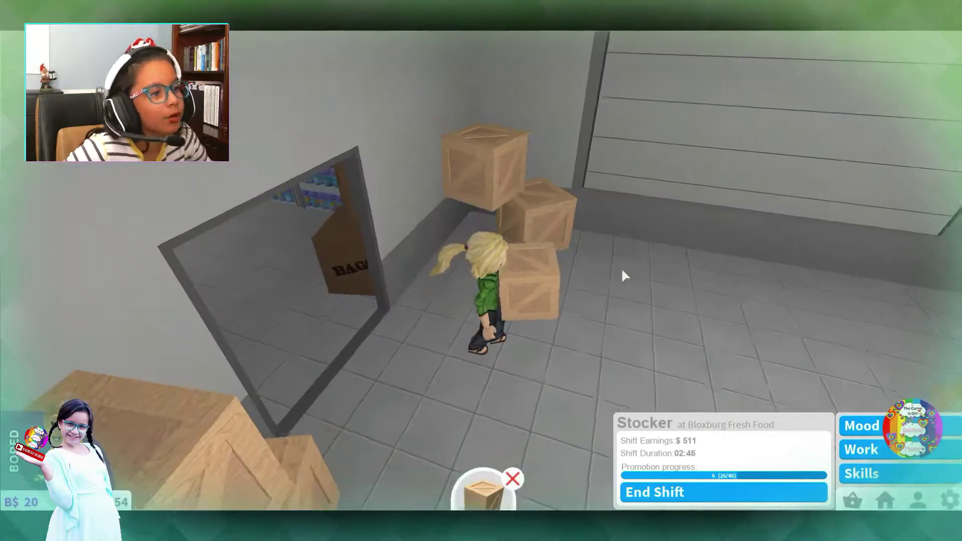
pyautogui.press('w')
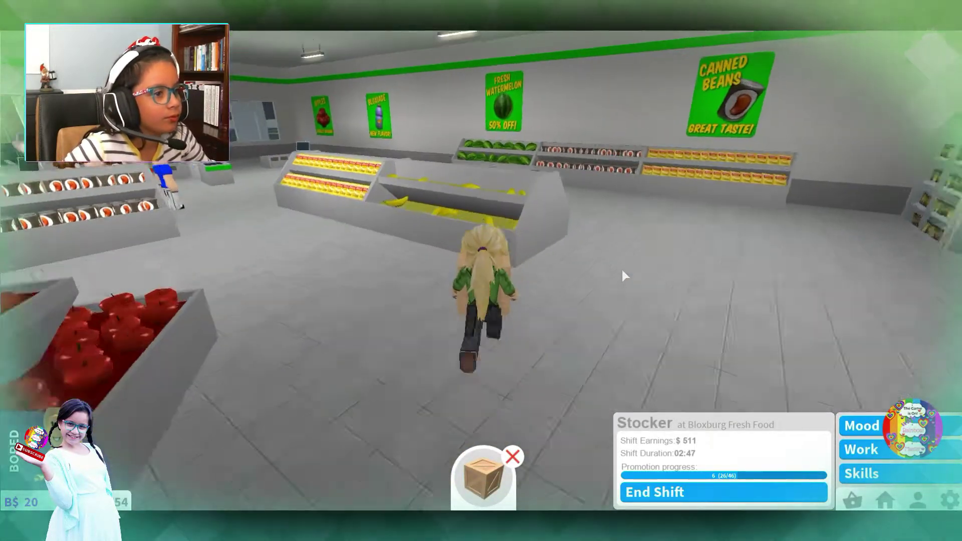
pyautogui.press('w')
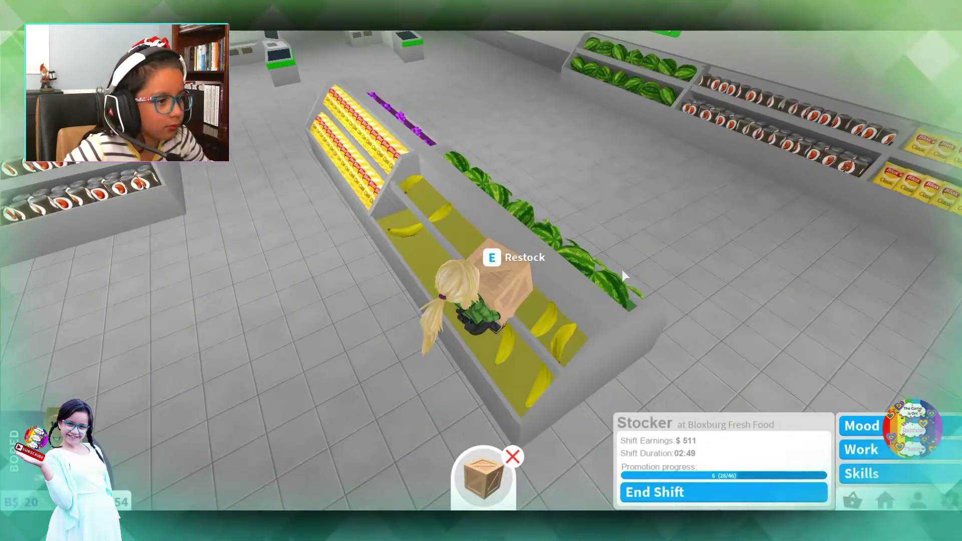
pyautogui.press('e')
# Restock the Bloxiade drink shelves with another stockroom crate
pyautogui.press('w')
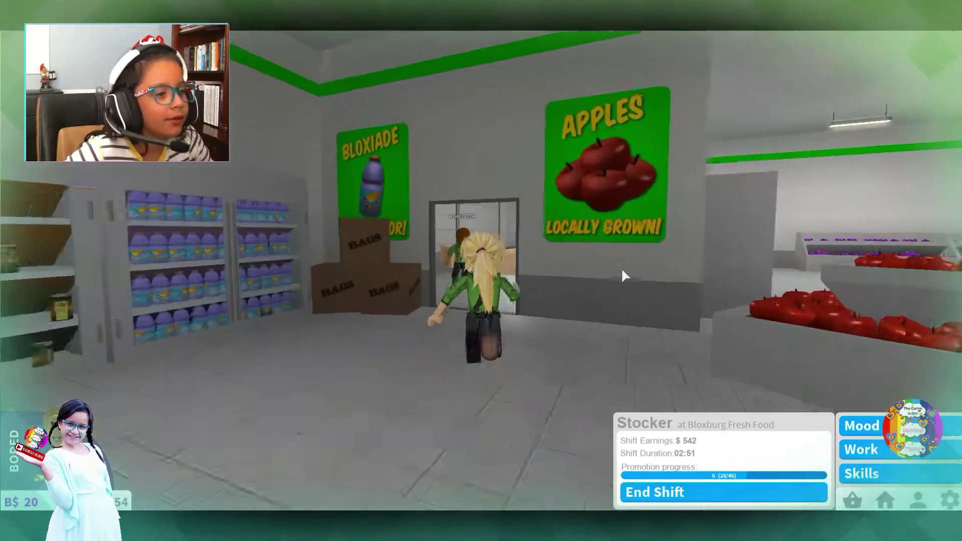
pyautogui.press('w')
pyautogui.press('e')
pyautogui.press('w')
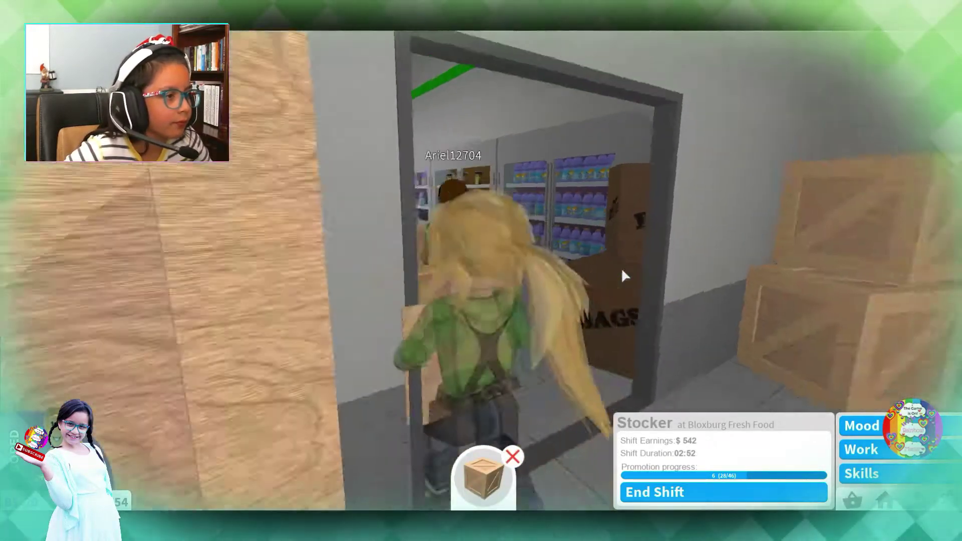
pyautogui.press('d')
pyautogui.press('w')
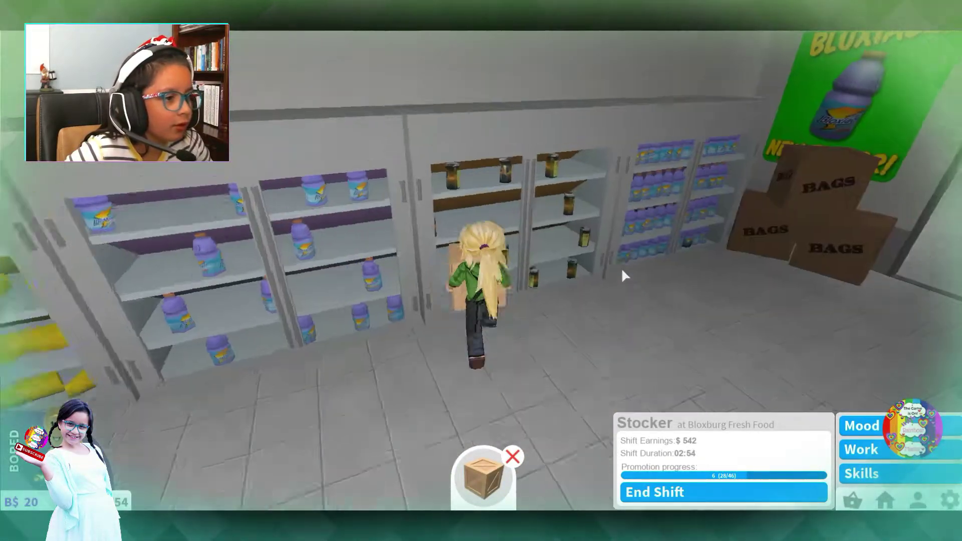
pyautogui.press('e')
pyautogui.press('w')
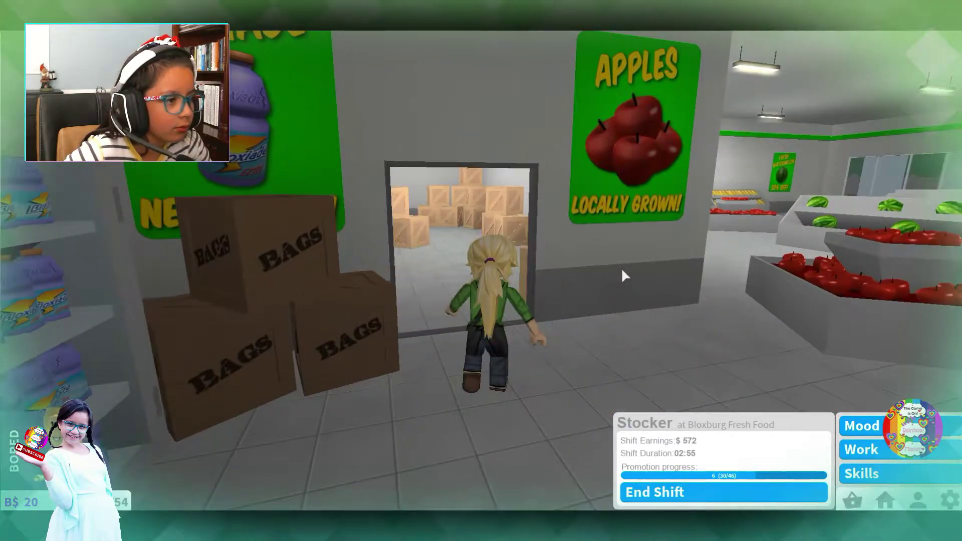
# Carry a crate toward the produce aisle and restock a shelf there
pyautogui.press('e')
pyautogui.press('w')
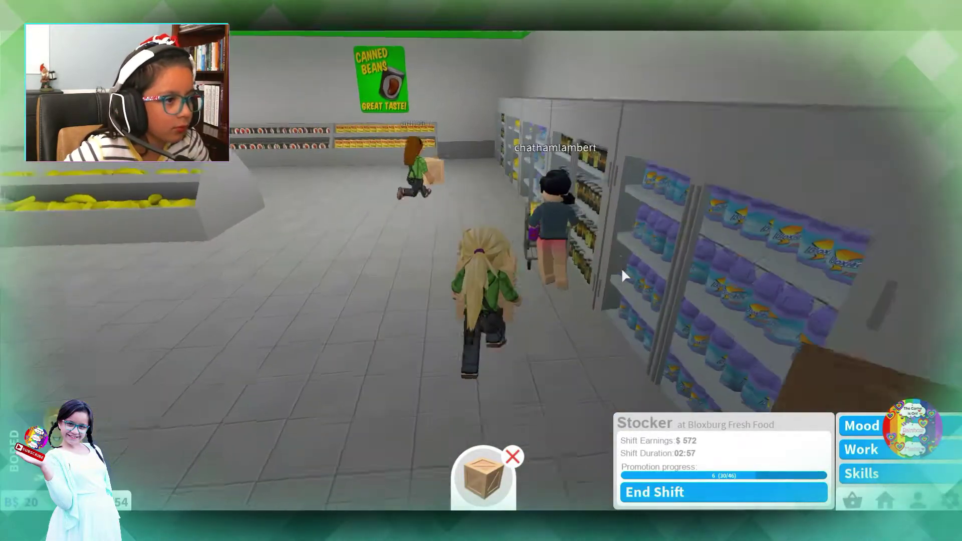
pyautogui.press('a')
pyautogui.press('w')
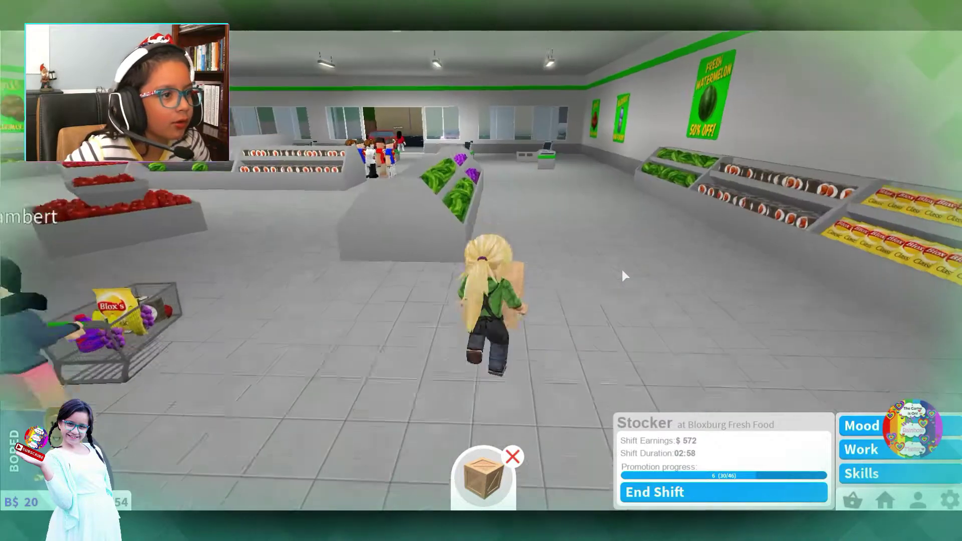
pyautogui.press('d')
pyautogui.press('w')
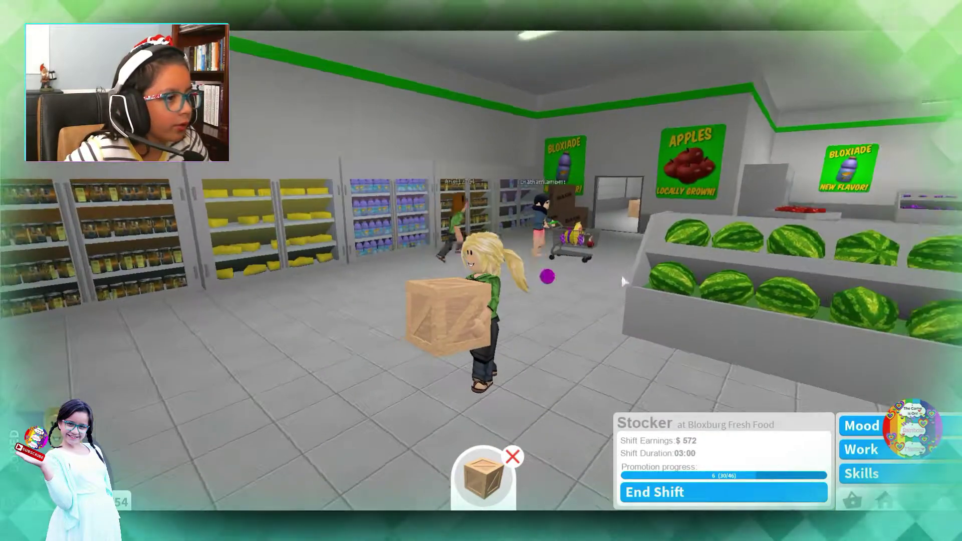
pyautogui.press('w')
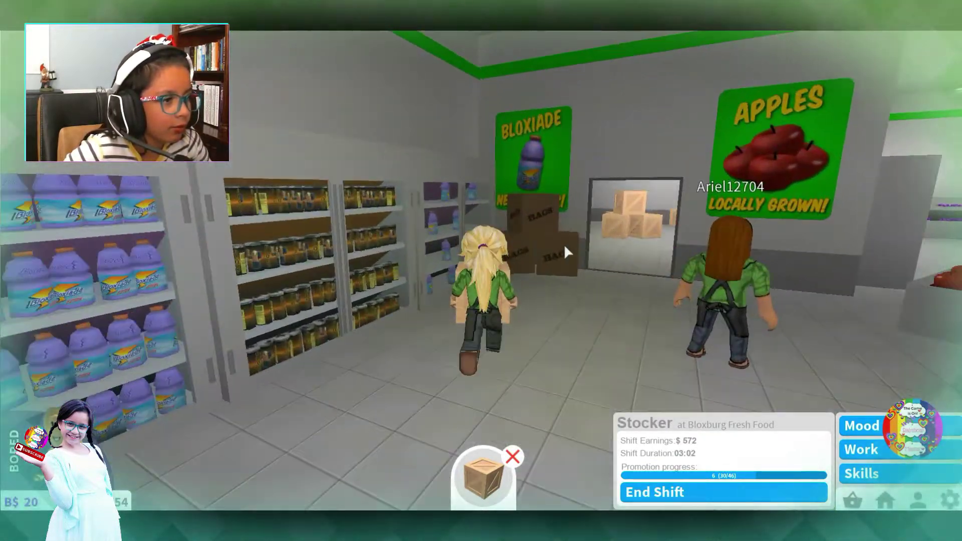
pyautogui.press('e')
pyautogui.press('w')
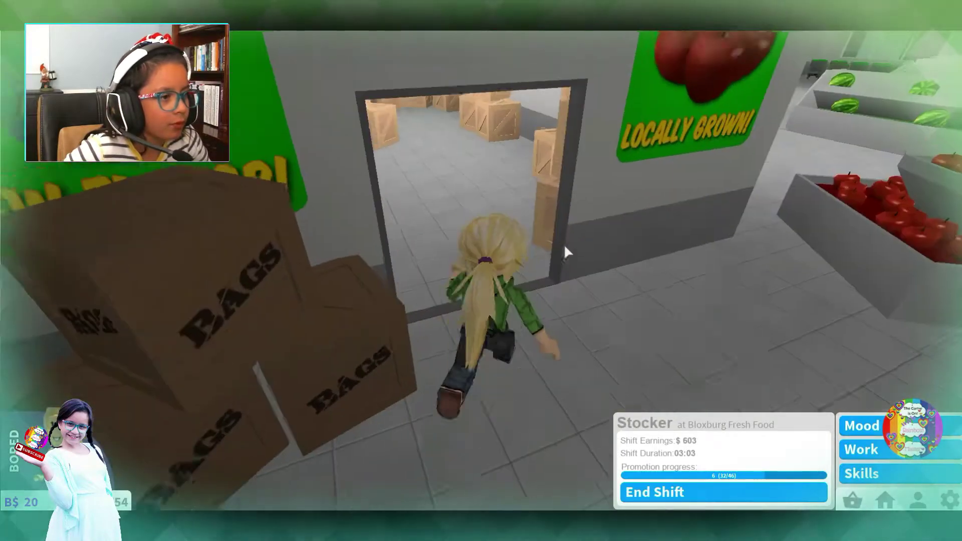
# Restock the watermelon shelf, bringing shift earnings to $634
pyautogui.press('w')
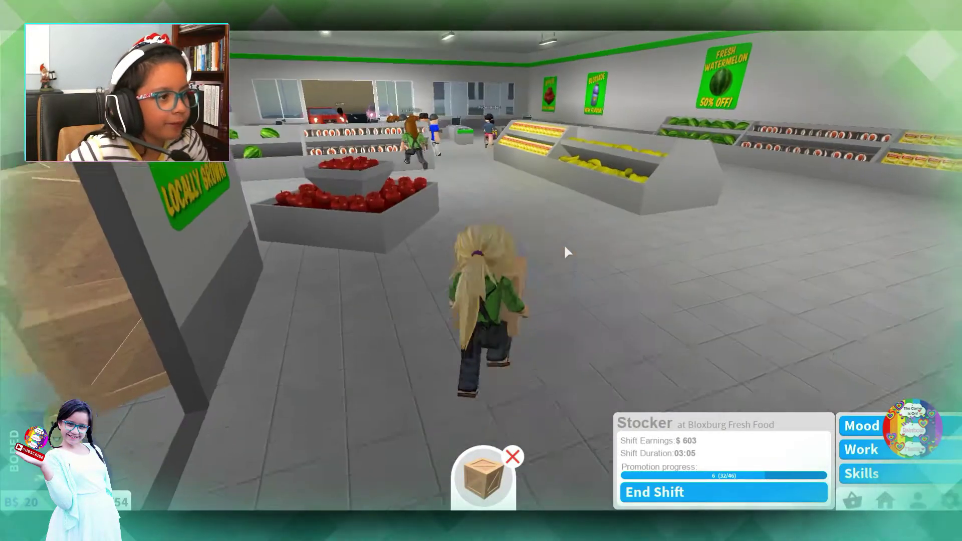
pyautogui.press('e')
pyautogui.press('w')
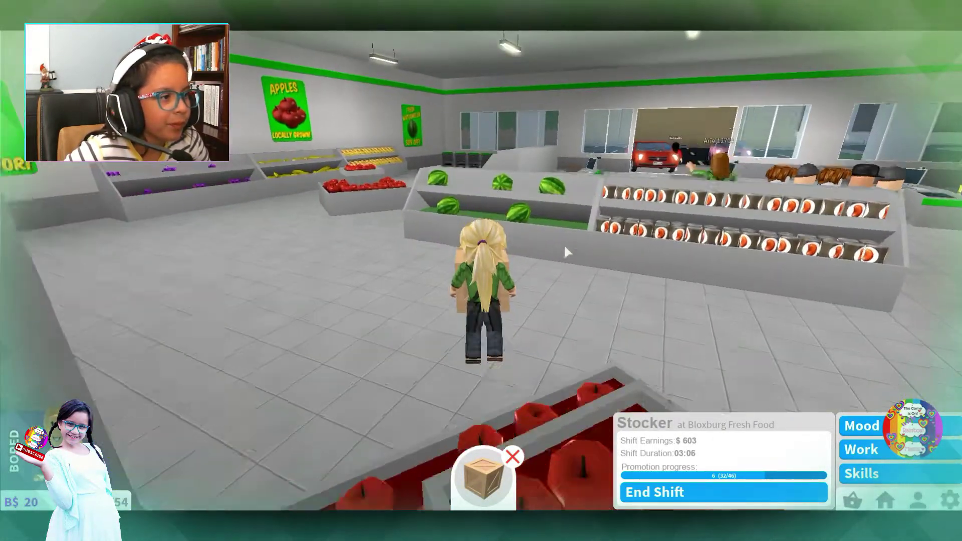
pyautogui.press('e')
pyautogui.press('w')
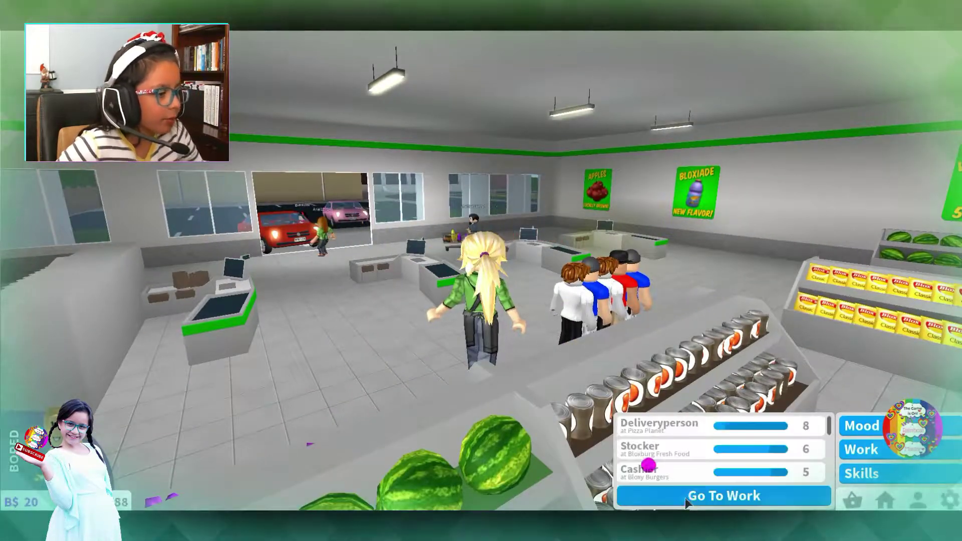
# End the stocker shift, cash out the paycheck, and walk to the shopping carts
pyautogui.click(687, 498)
pyautogui.click(390, 324)
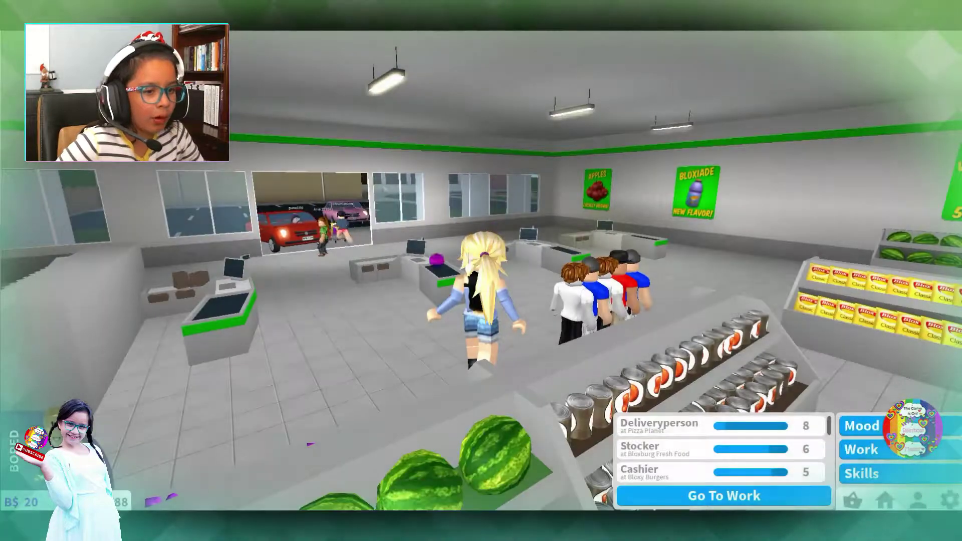
pyautogui.press('w')
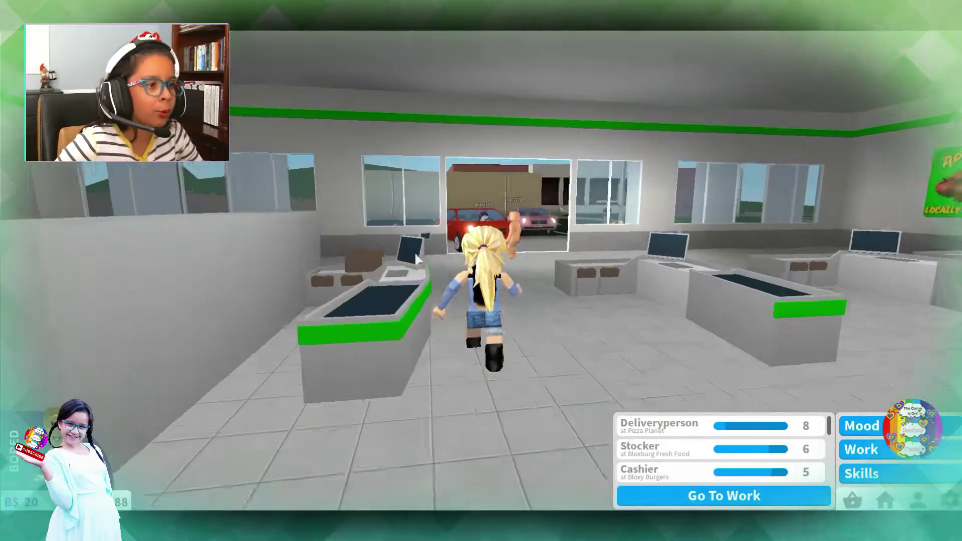
pyautogui.press('w')
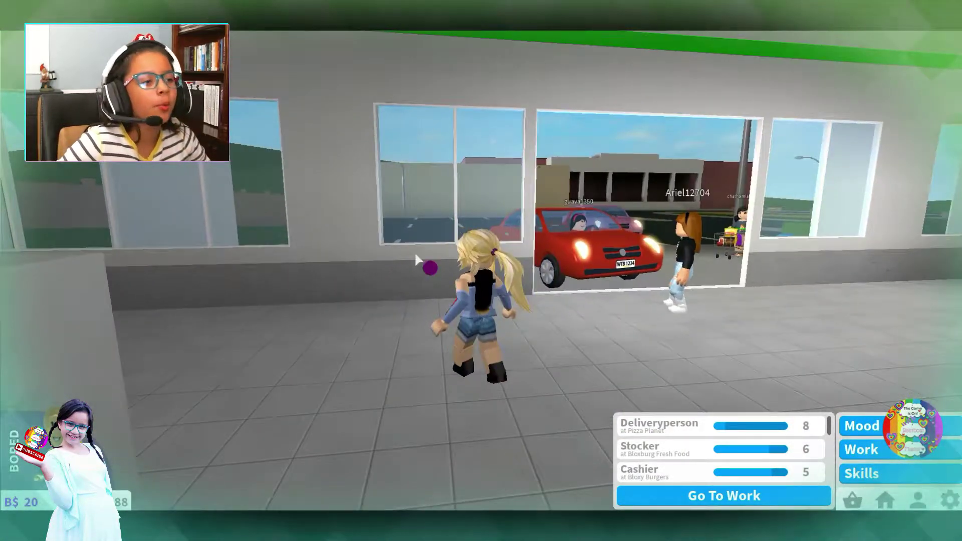
pyautogui.press('w')
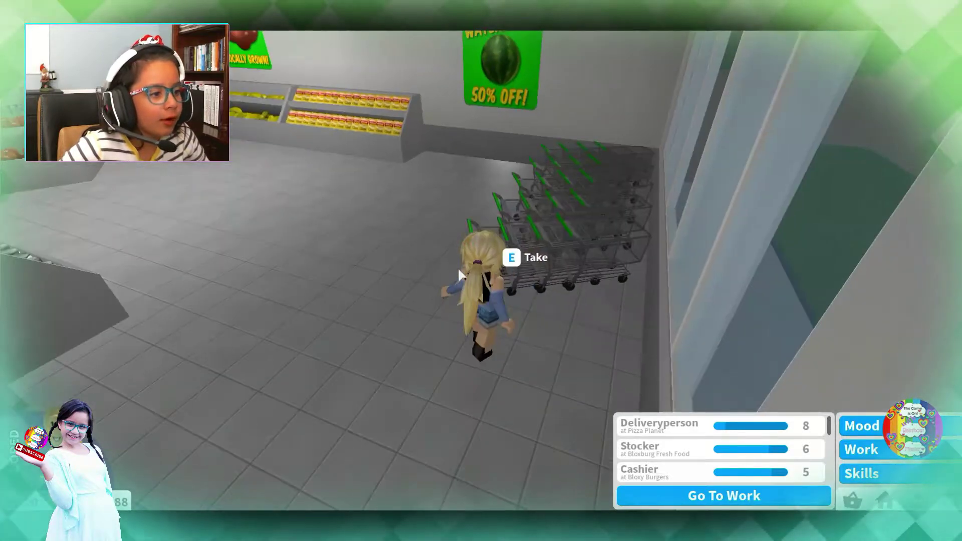
# Take a shopping cart and buy three bags of potato chips, passing the apple stand
pyautogui.press('e')
pyautogui.press('w')
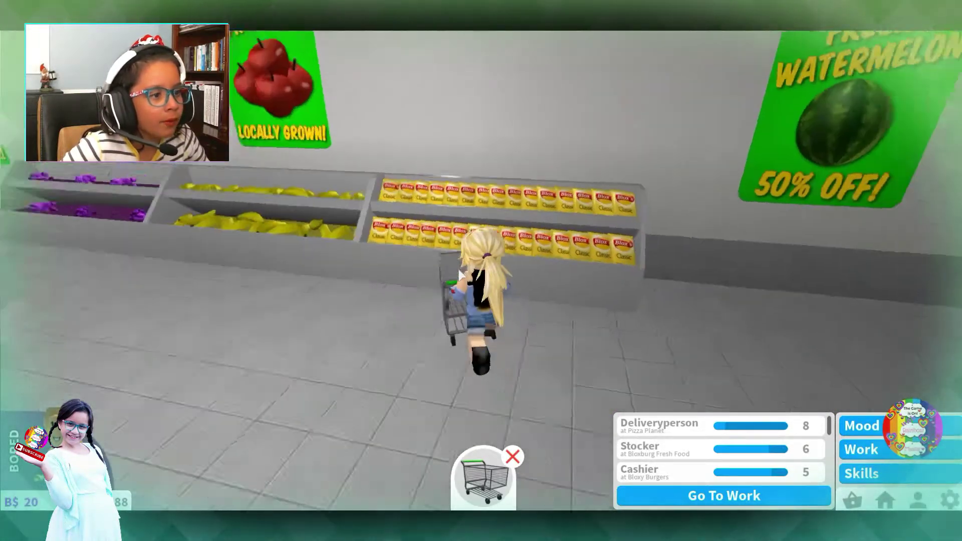
pyautogui.press('e')
pyautogui.press('e')
pyautogui.press('a')
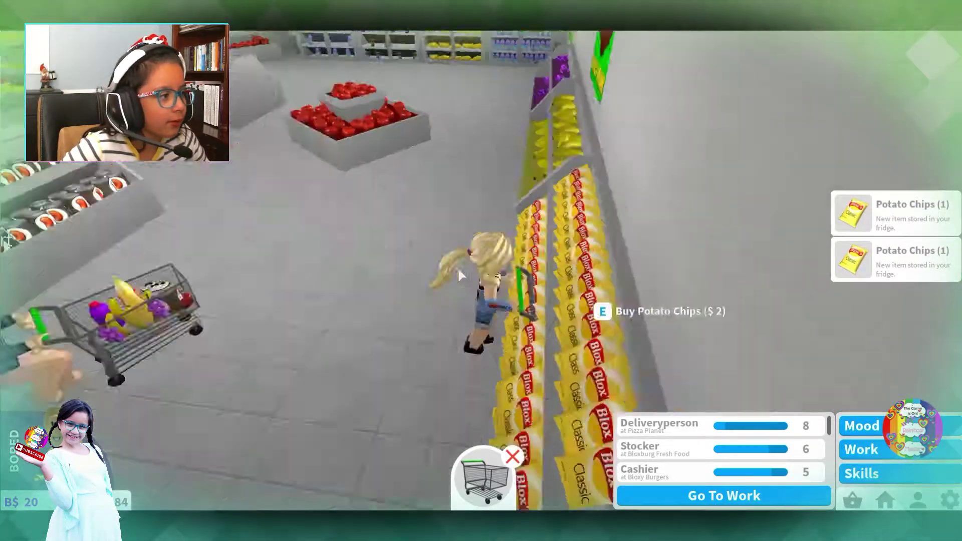
pyautogui.press('w')
pyautogui.press('e')
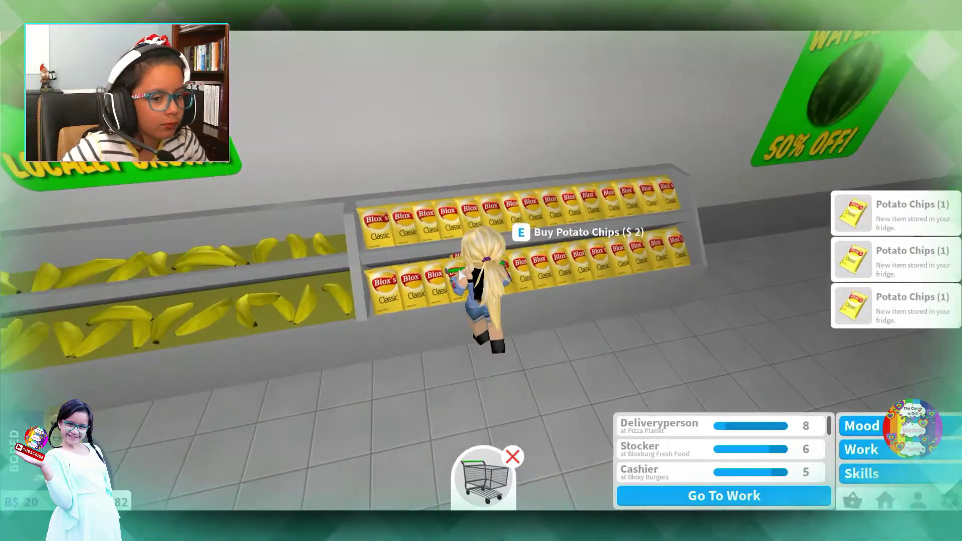
pyautogui.press('w')
pyautogui.press('d')
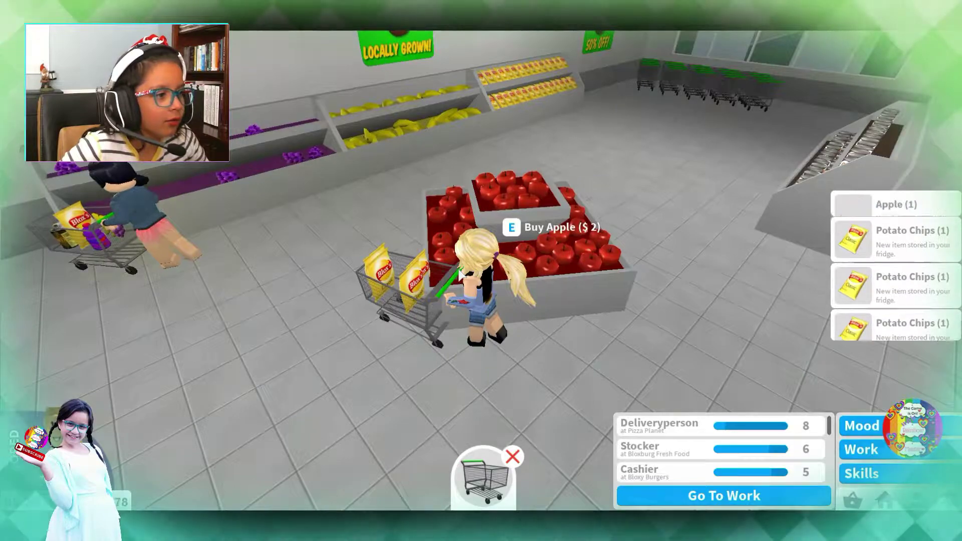
pyautogui.press('a')
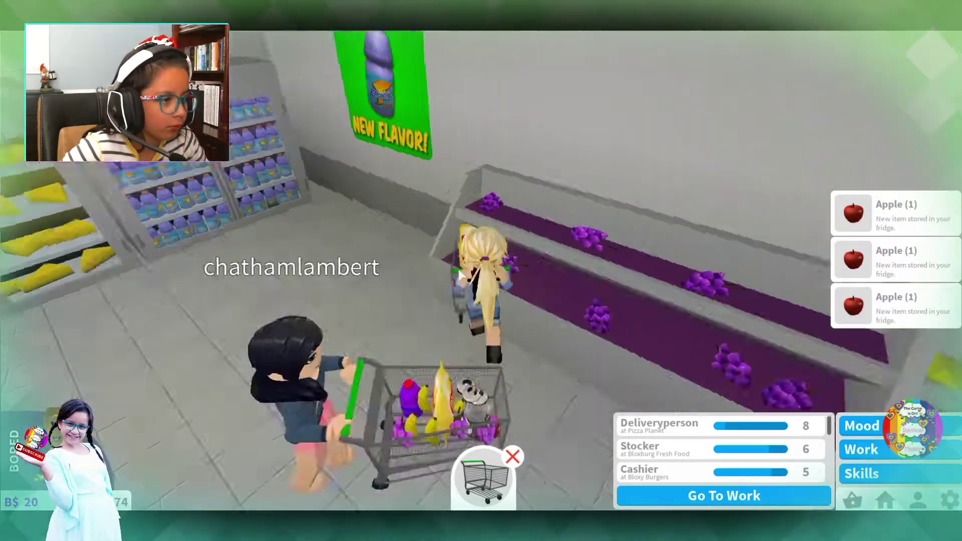
# Buy several bunches of grapes and head past the cheese shelf to the Bloxiade fridge
pyautogui.press('e')
pyautogui.press('e')
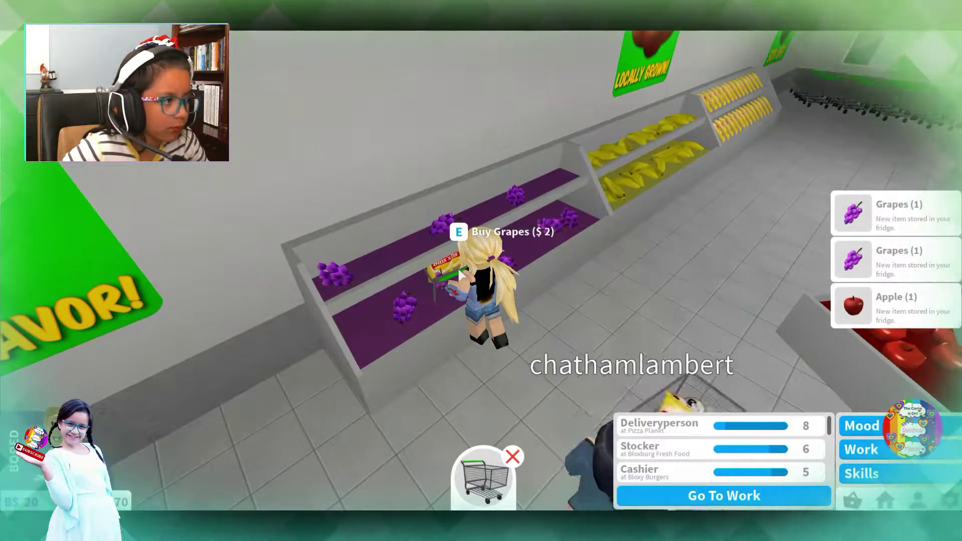
pyautogui.press('e')
pyautogui.press('d')
pyautogui.press('a')
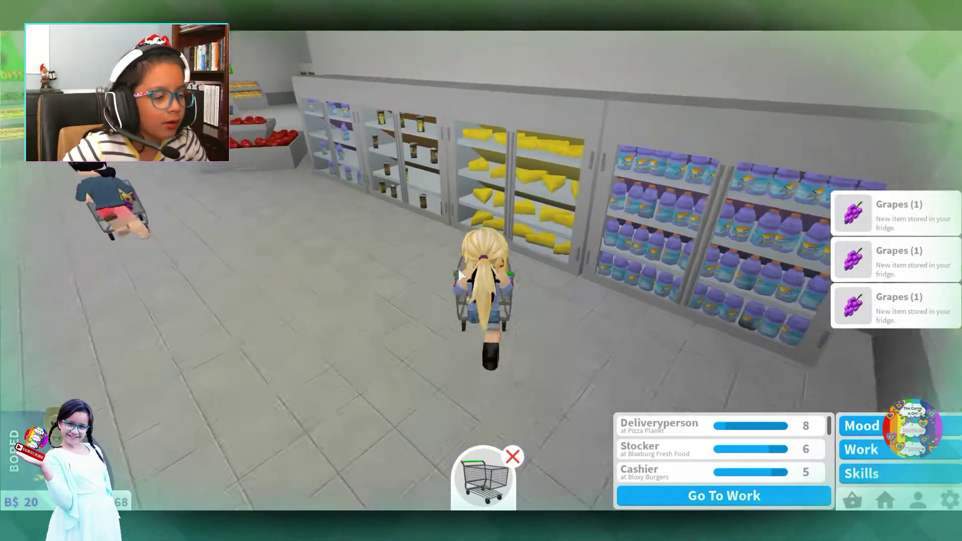
pyautogui.press('d')
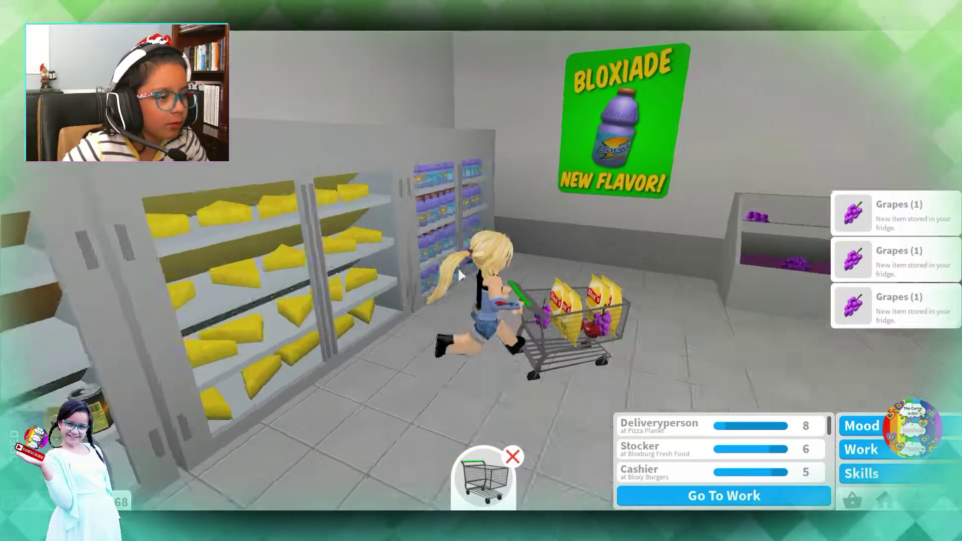
pyautogui.press('w')
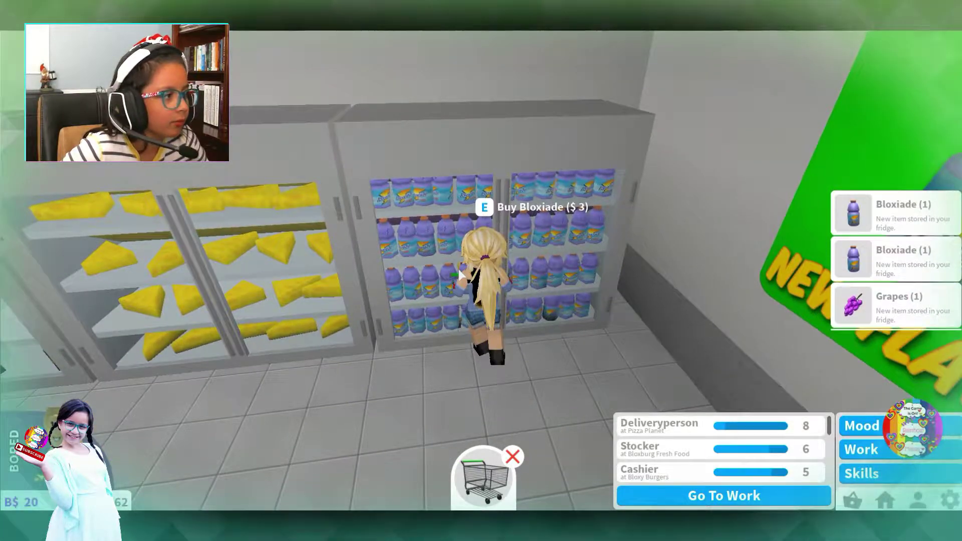
# Buy several bottles of Bloxy Cola from the cola fridge
pyautogui.press('a')
pyautogui.press('w')
pyautogui.press('d')
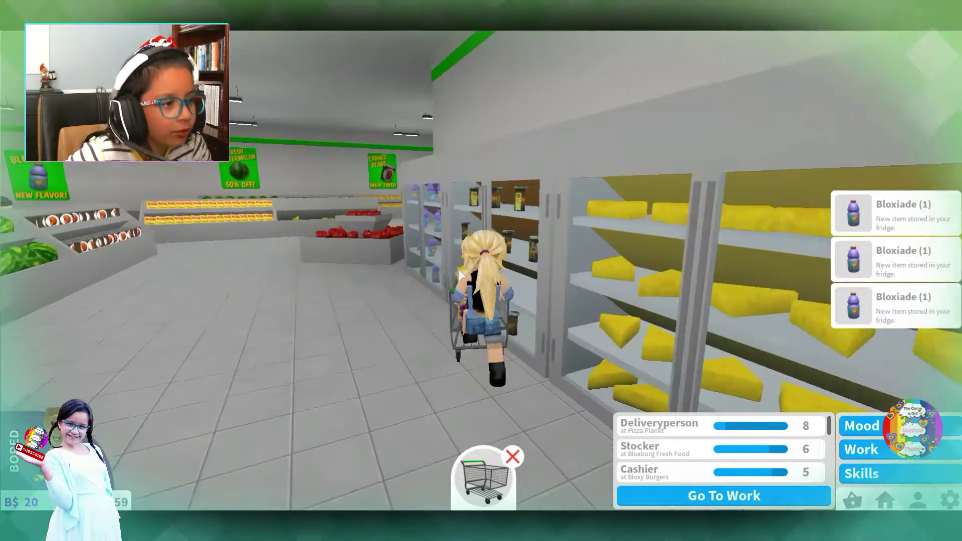
pyautogui.press('e')
pyautogui.press('e')
pyautogui.press('a')
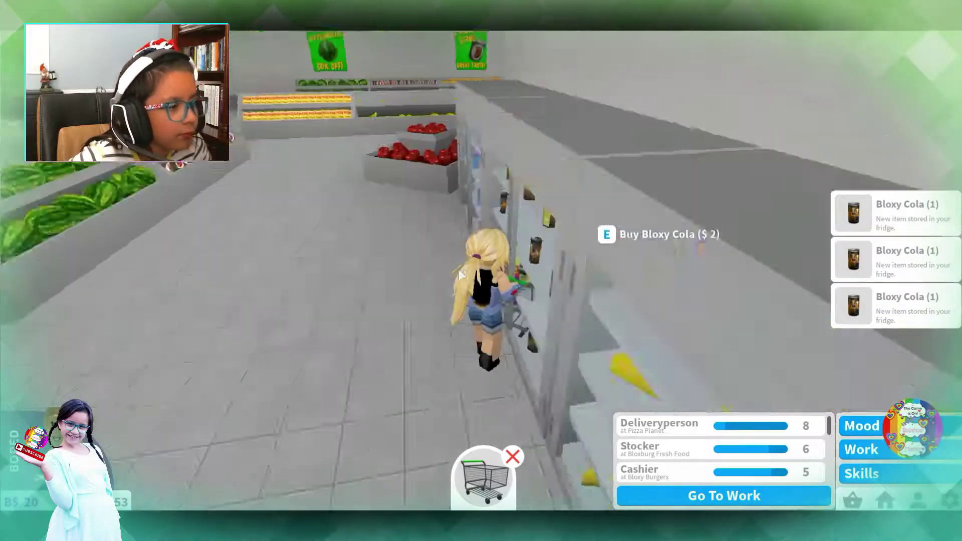
pyautogui.press('w')
# Push the cart through the produce aisles into the banana aisle
pyautogui.press('w')
pyautogui.press('a')
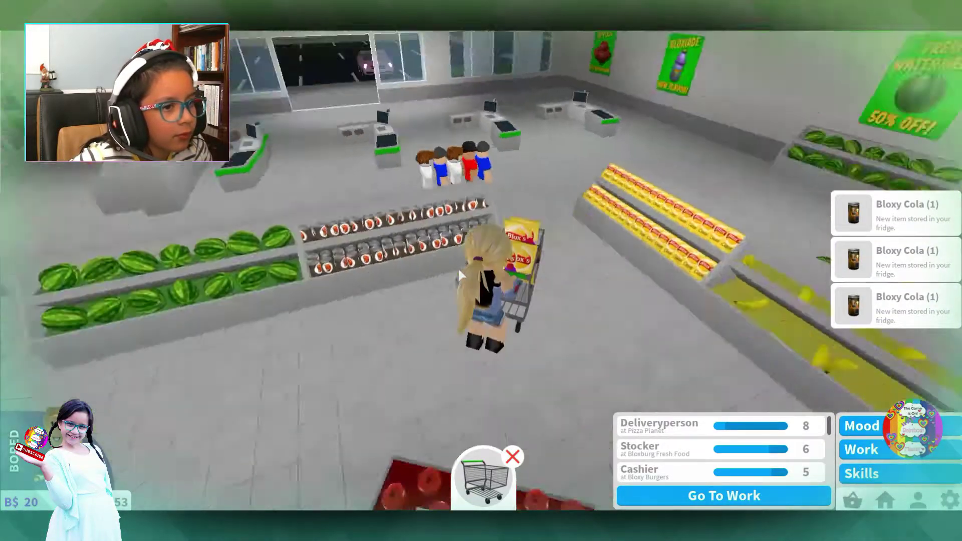
pyautogui.press('w')
pyautogui.press('a')
pyautogui.press('w')
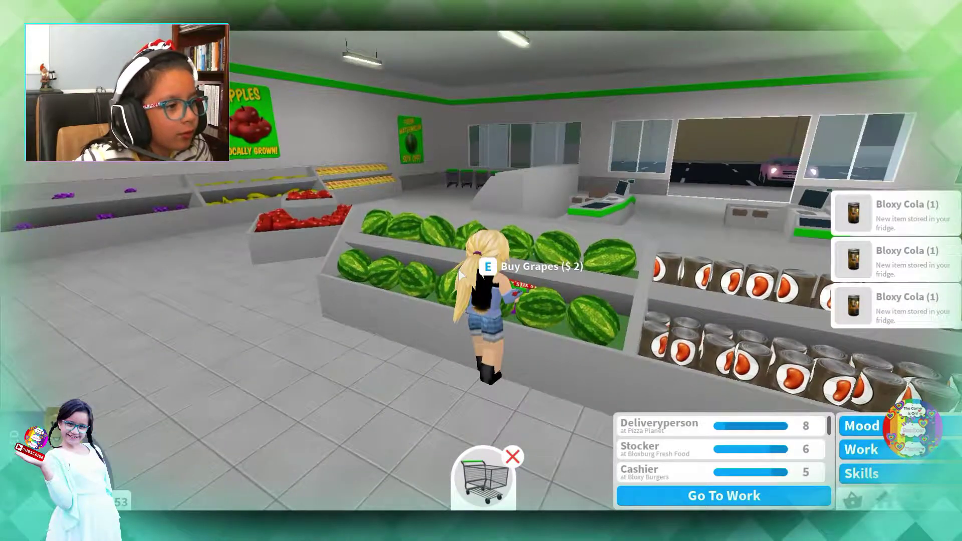
pyautogui.press('w')
pyautogui.press('a')
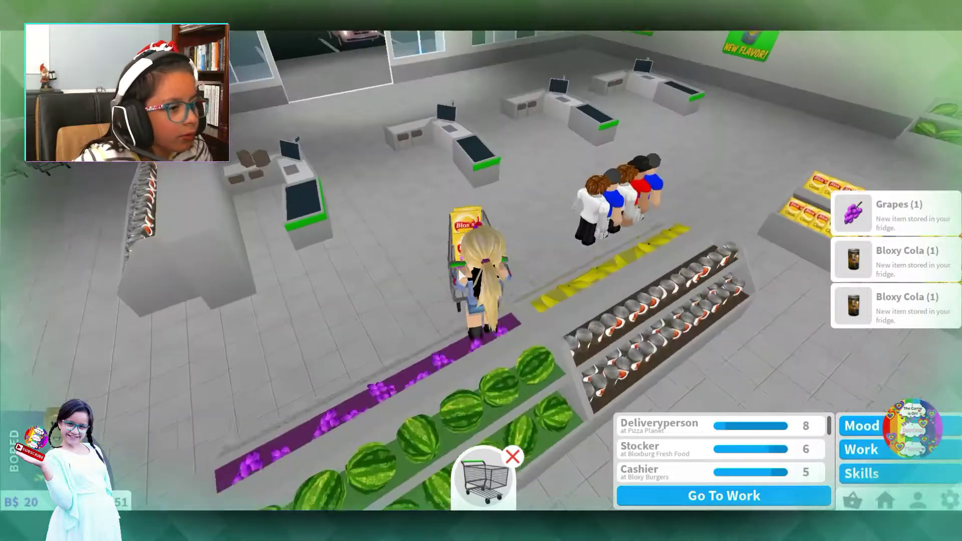
pyautogui.press('w')
pyautogui.press('a')
pyautogui.press('w')
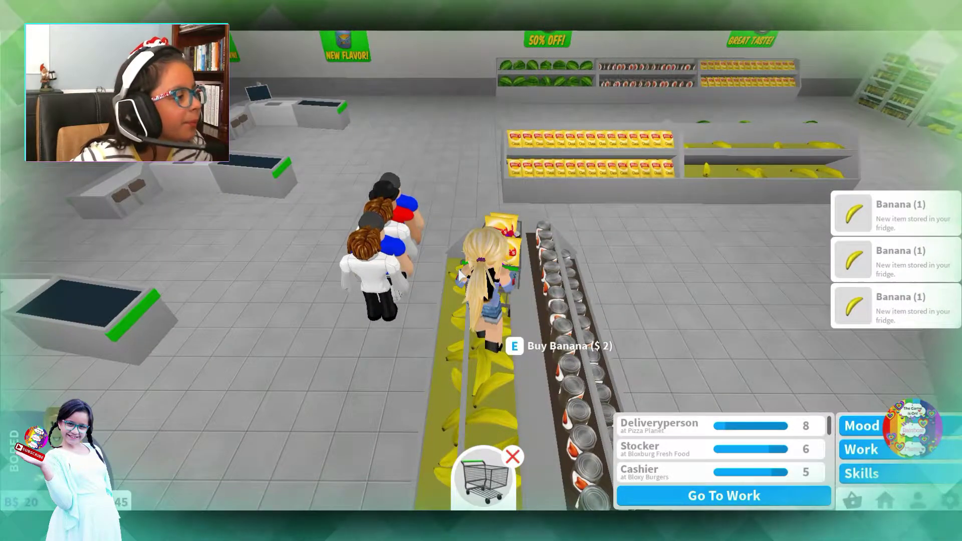
# Buy several cans of beans from the canned beans shelf
pyautogui.press('w')
pyautogui.press('a')
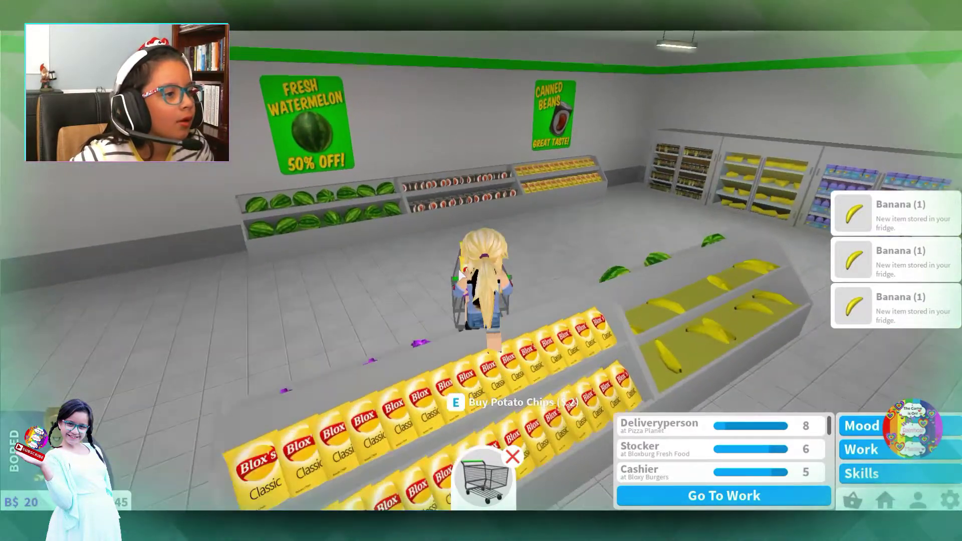
pyautogui.press('w')
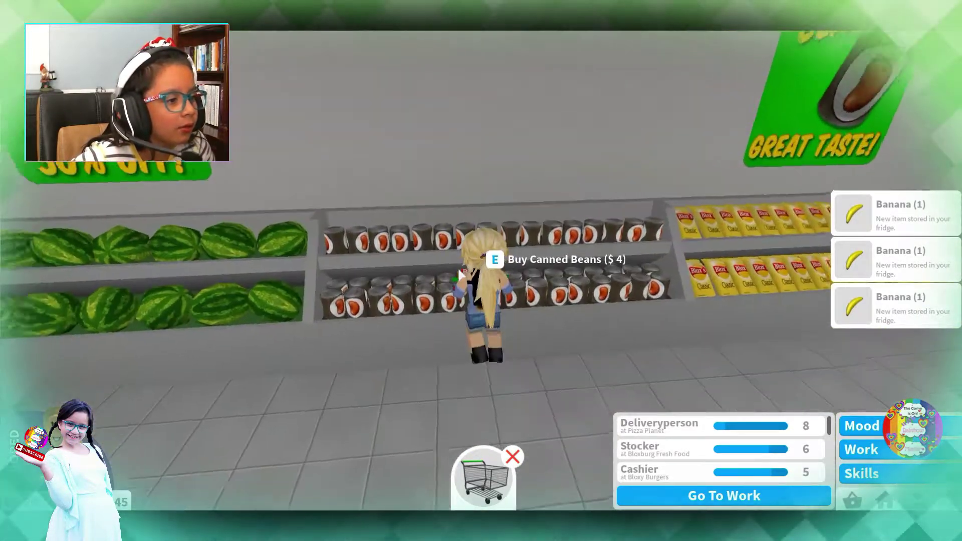
pyautogui.press('e')
pyautogui.press('e')
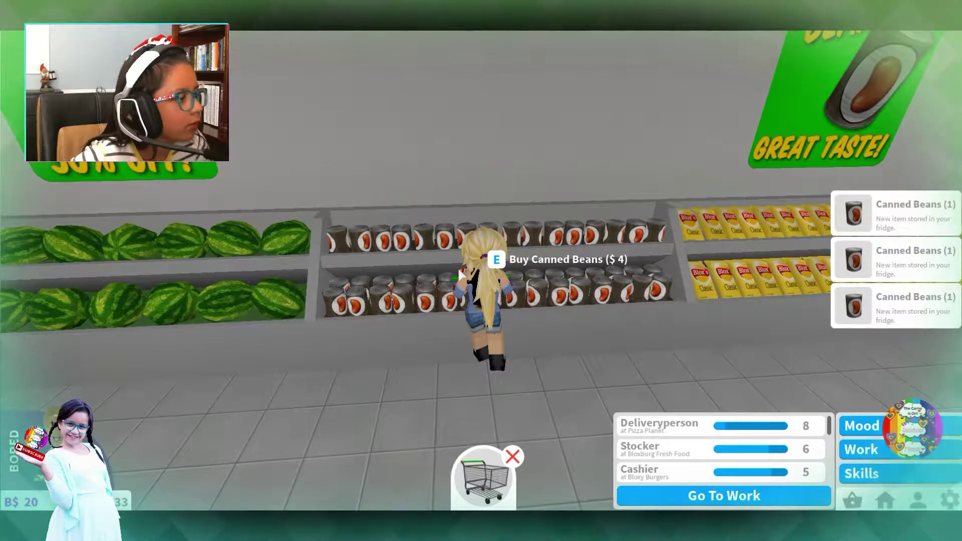
pyautogui.press('a')
pyautogui.press('w')
pyautogui.press('w')
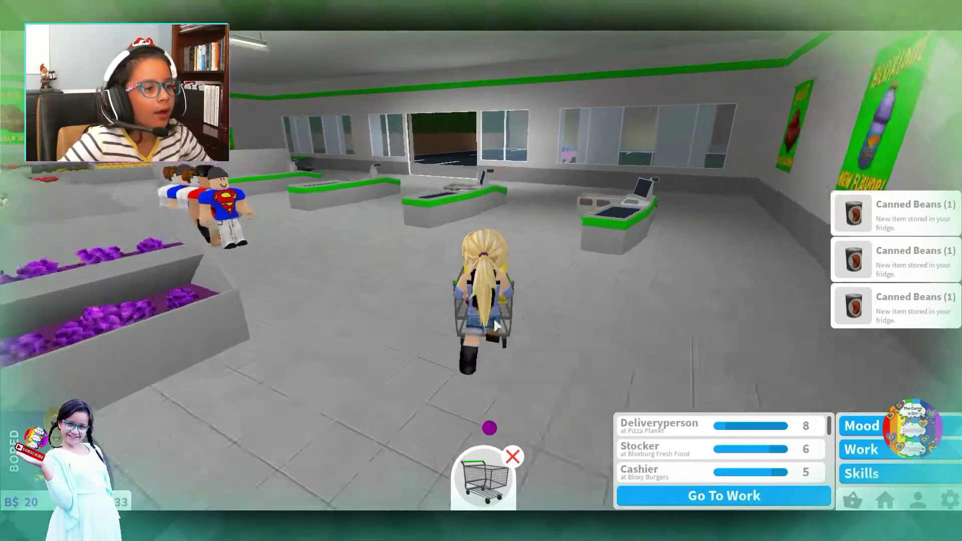
# Push the cart past the checkout counters and out into the parking lot
pyautogui.press('a')
pyautogui.press('d')
pyautogui.press('w')
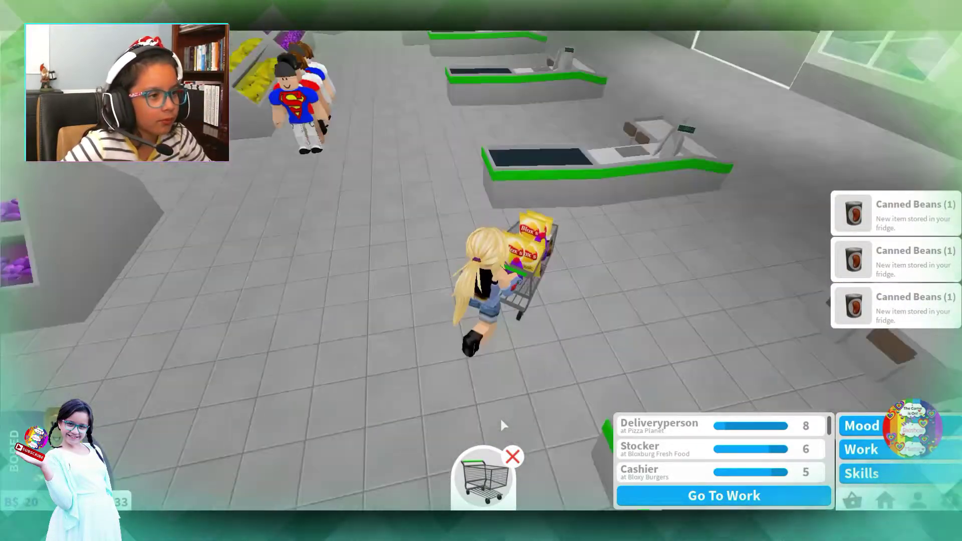
pyautogui.press('d')
pyautogui.press('w')
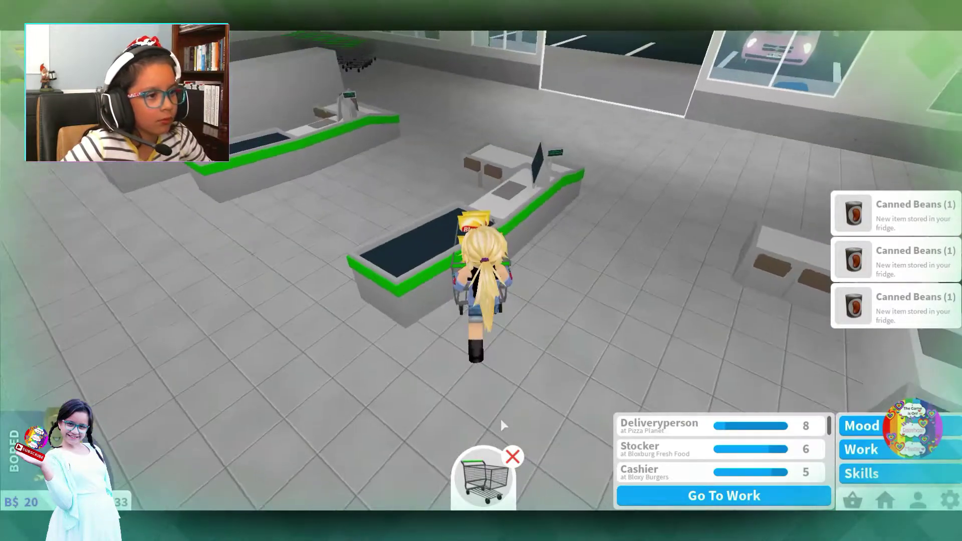
pyautogui.press('d')
pyautogui.press('w')
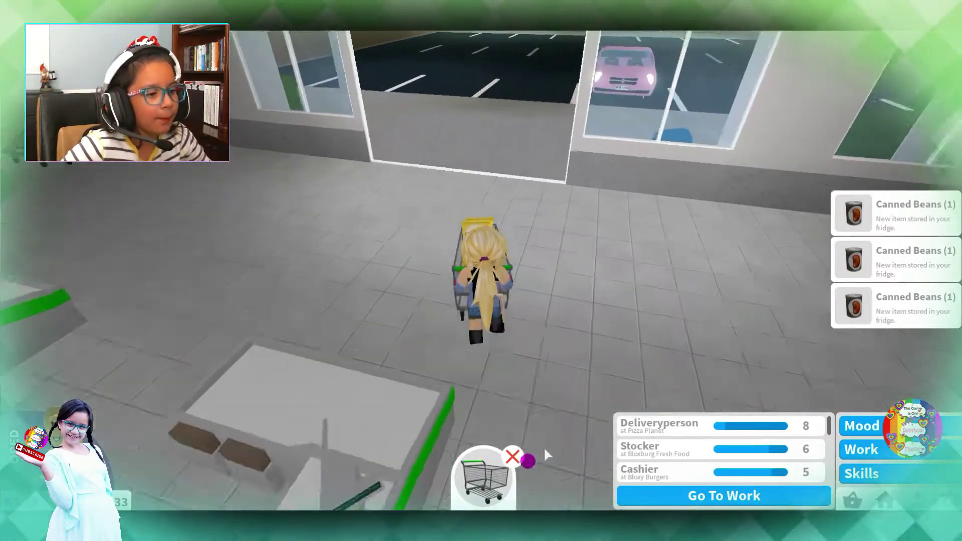
pyautogui.press('w')
pyautogui.press('a')
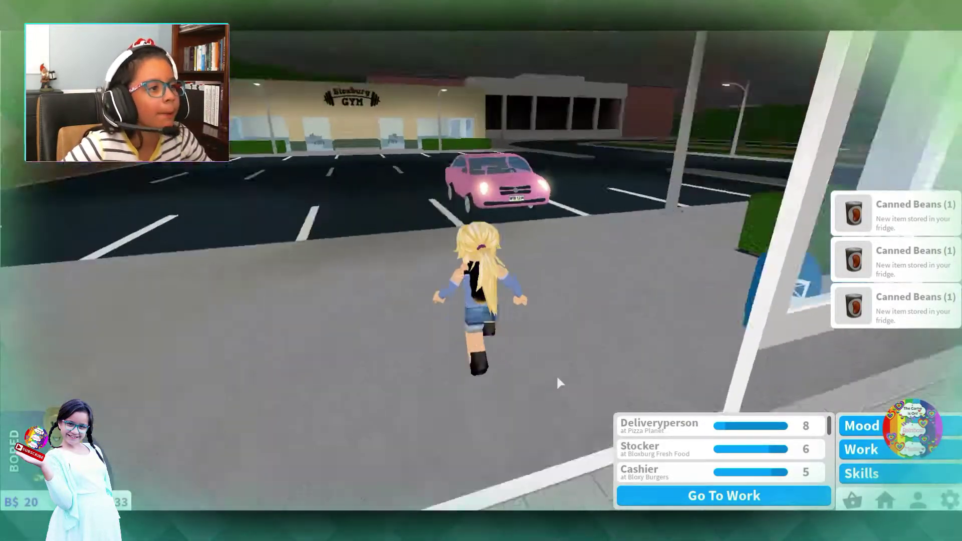
pyautogui.press('w')
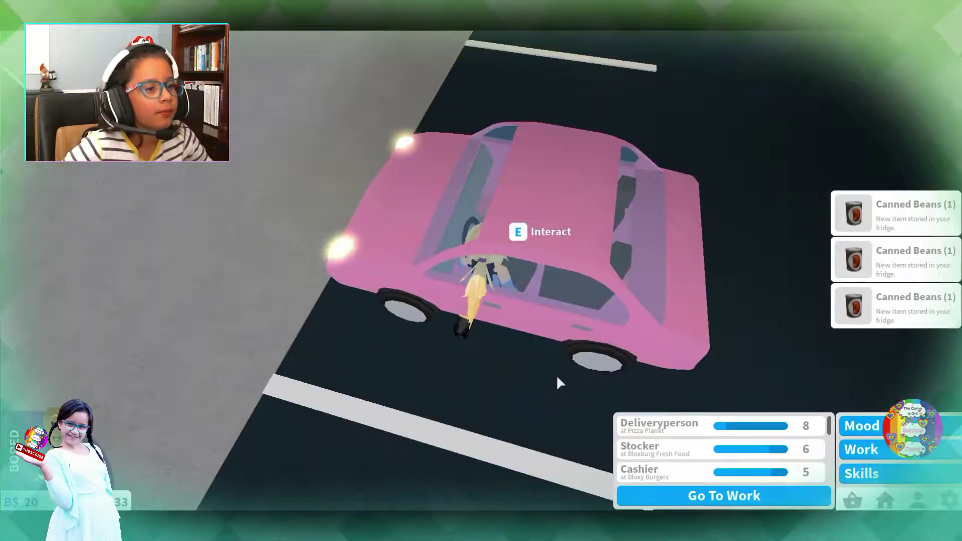
# Get into the pink car, back out, and drive past Stylez toward the gas station
pyautogui.click(545, 229)
pyautogui.click(518, 196)
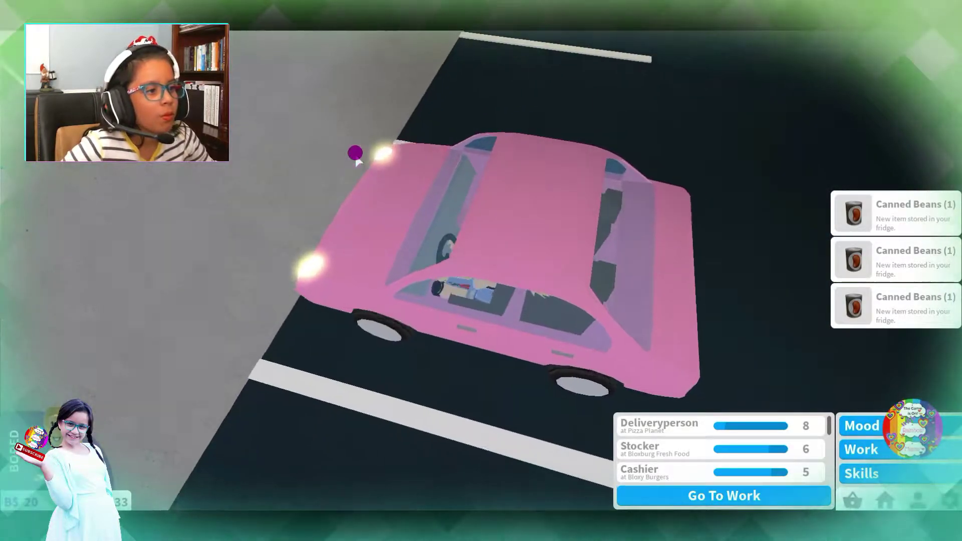
pyautogui.press('s')
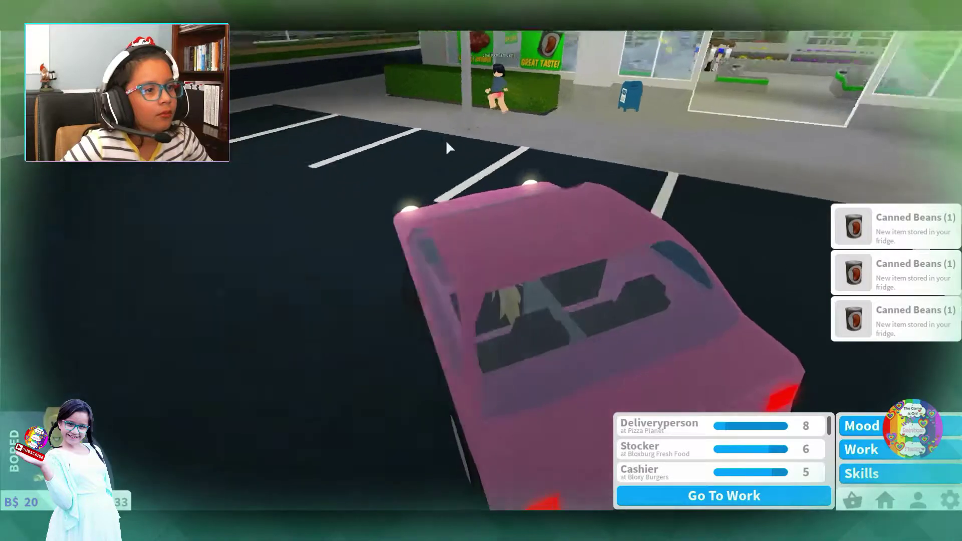
pyautogui.press('w')
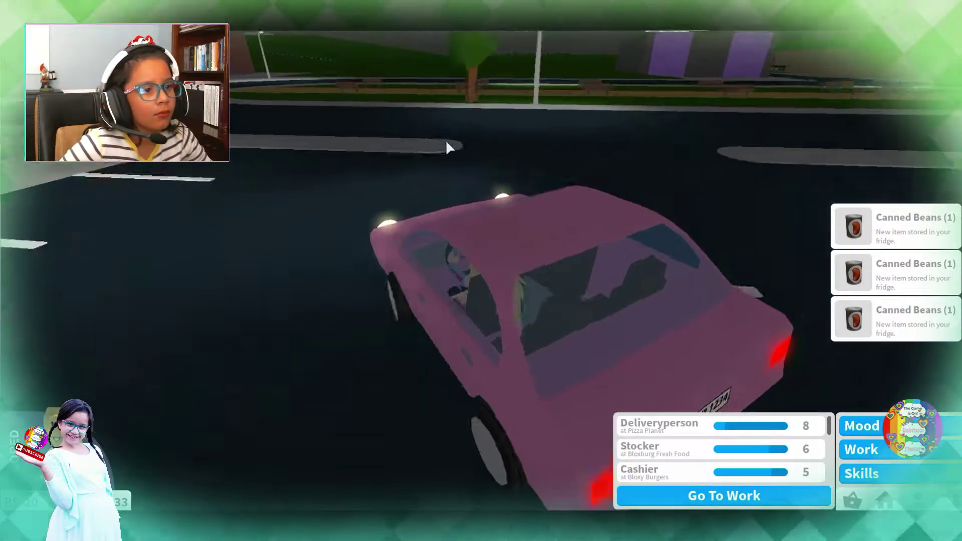
pyautogui.press('d')
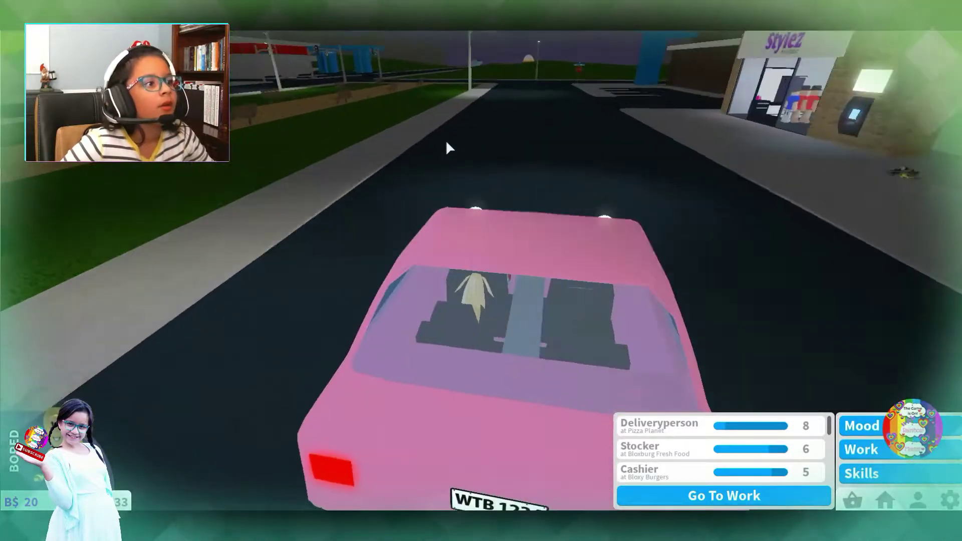
pyautogui.press('a')
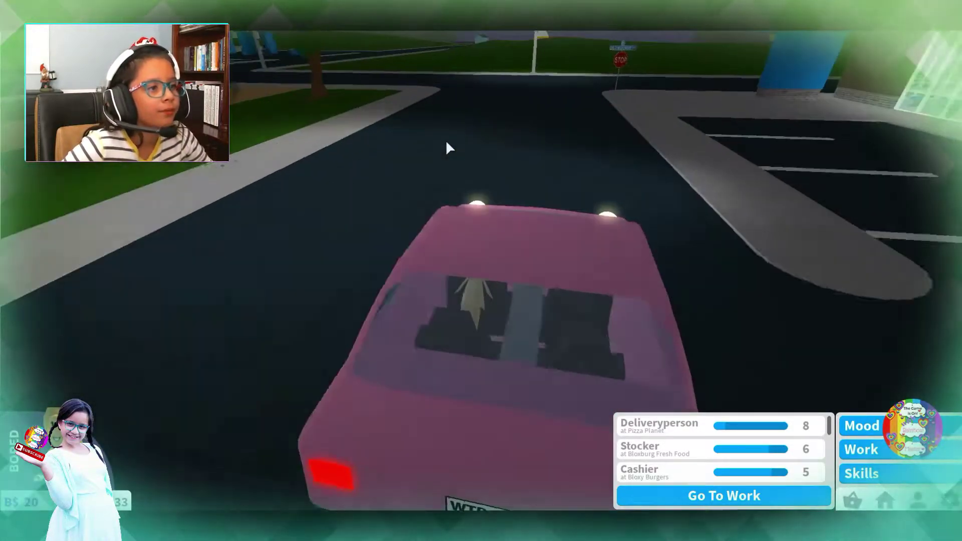
pyautogui.press('d')
pyautogui.press('a')
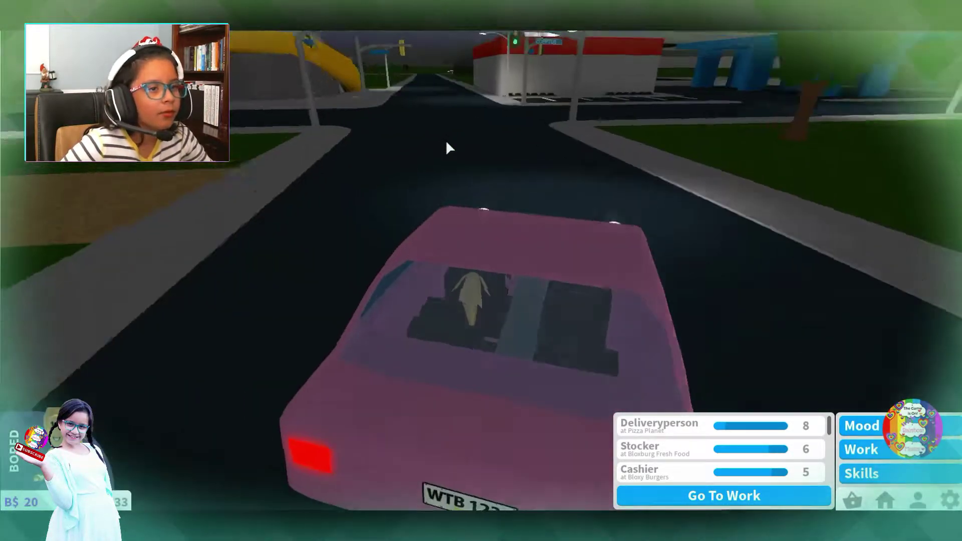
# Drive straight down the road, then take two left turns toward the intersection
pyautogui.press('w')
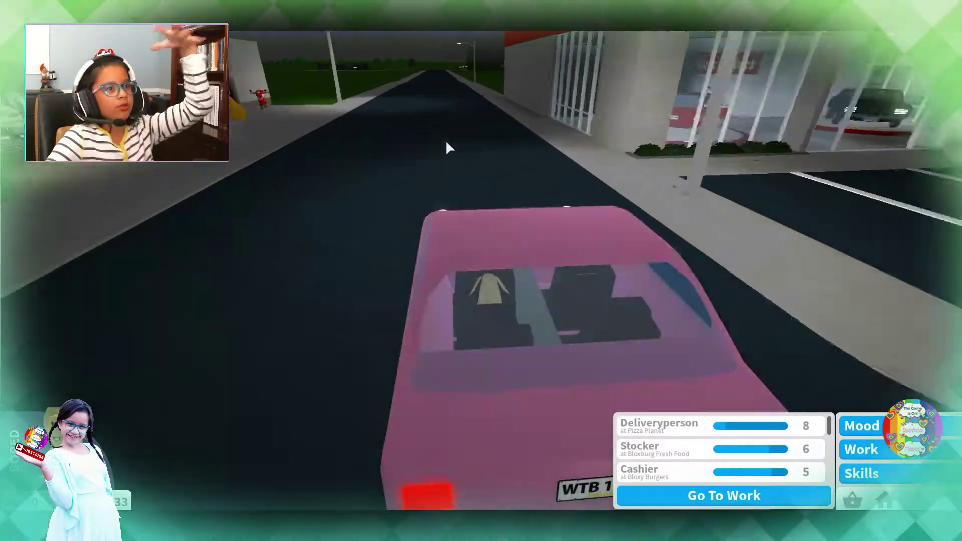
pyautogui.press('w')
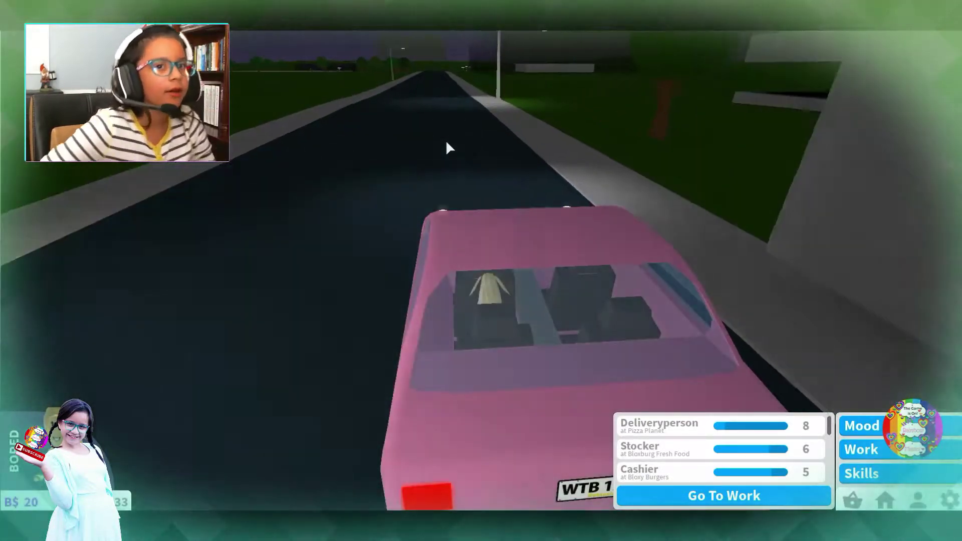
pyautogui.press('w')
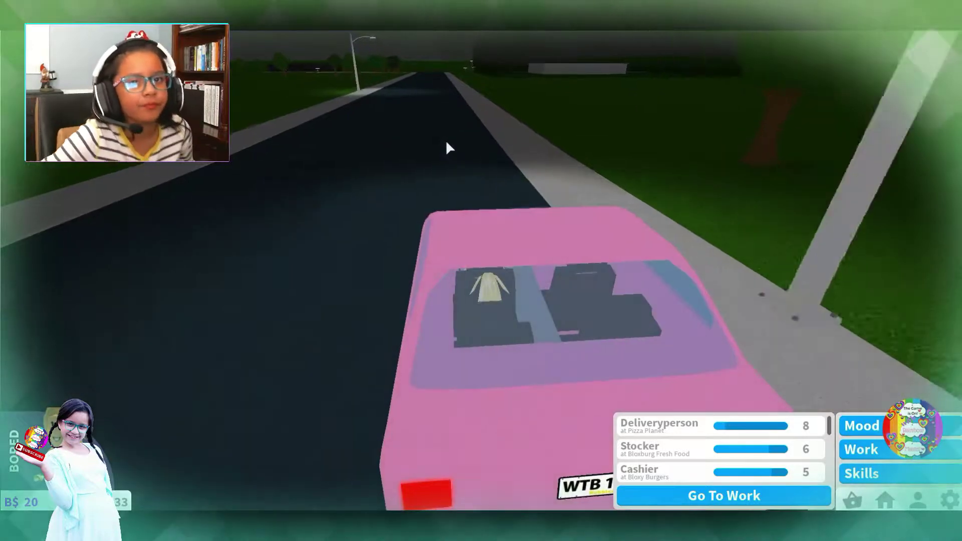
pyautogui.press('w')
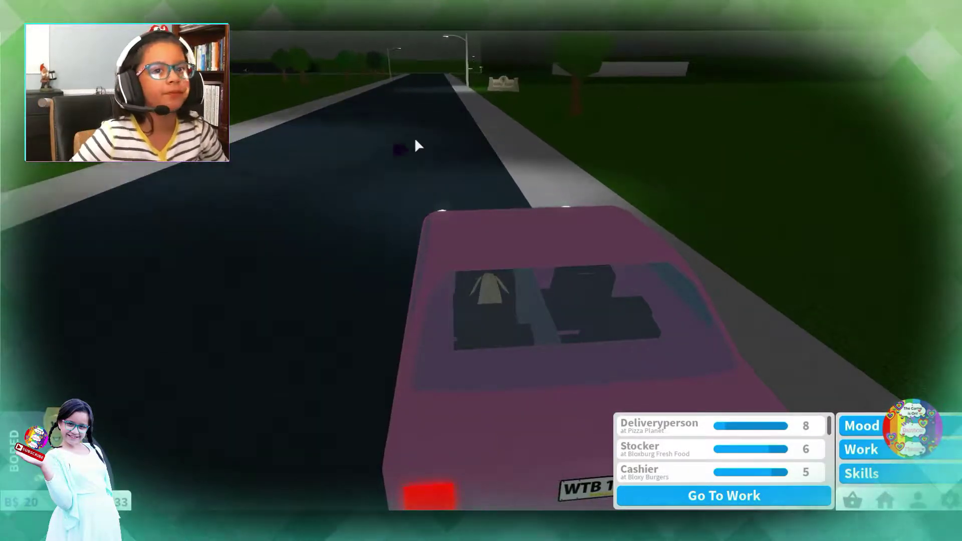
pyautogui.press('a')
pyautogui.press('w')
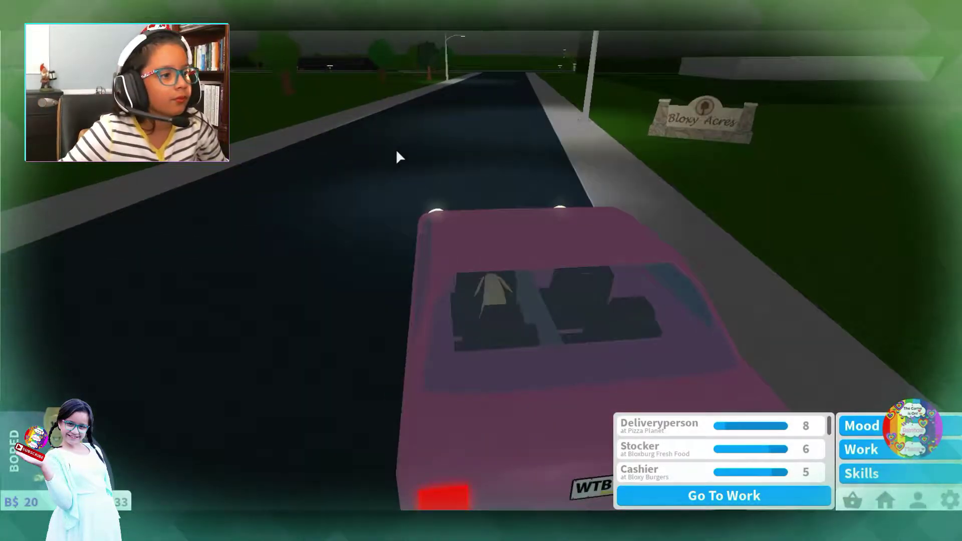
pyautogui.press('a')
pyautogui.press('w')
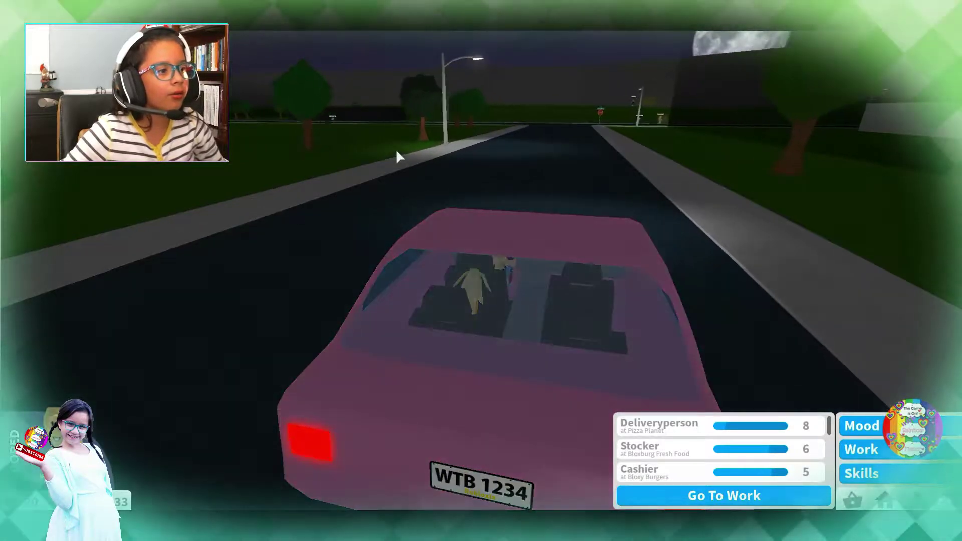
# Turn right onto the road home and pull into the driveway up to the garage
pyautogui.press('w')
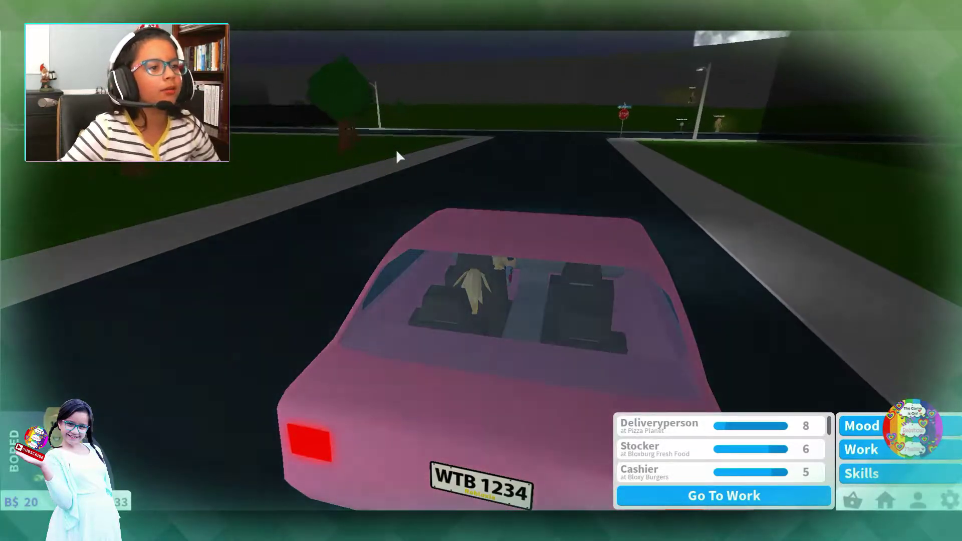
pyautogui.press('d')
pyautogui.press('a')
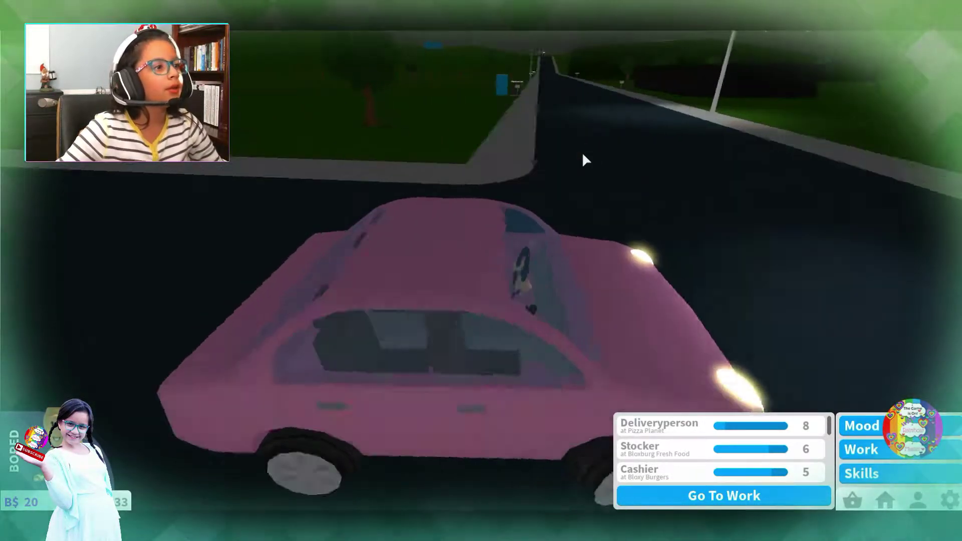
pyautogui.press('w')
pyautogui.press('d')
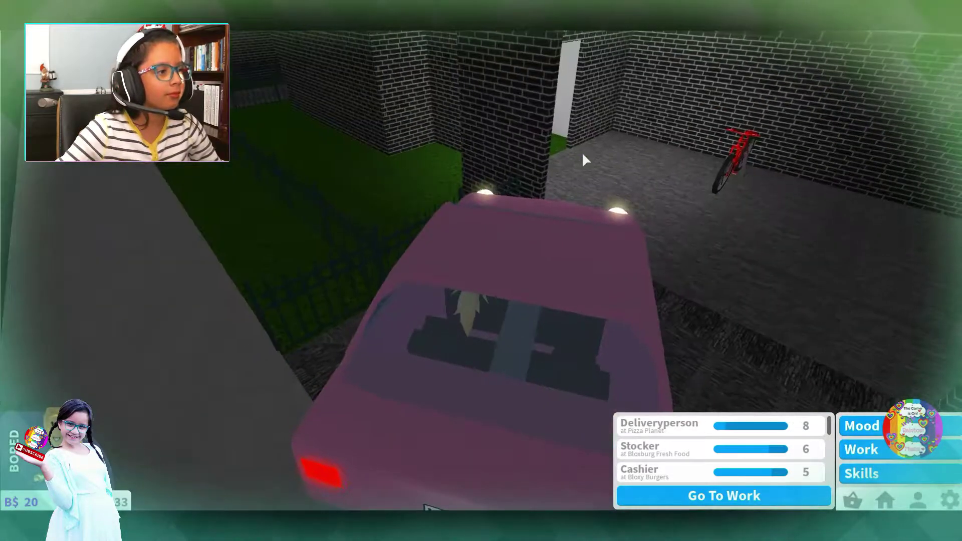
pyautogui.press('w')
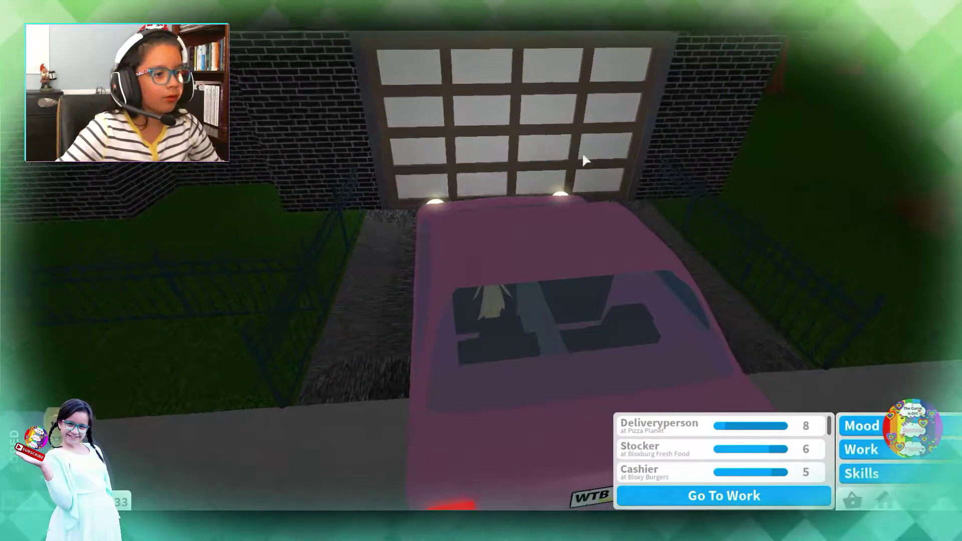
# Leave the car, jump over the fence, and walk down the alley toward the pink doors
pyautogui.press('space')
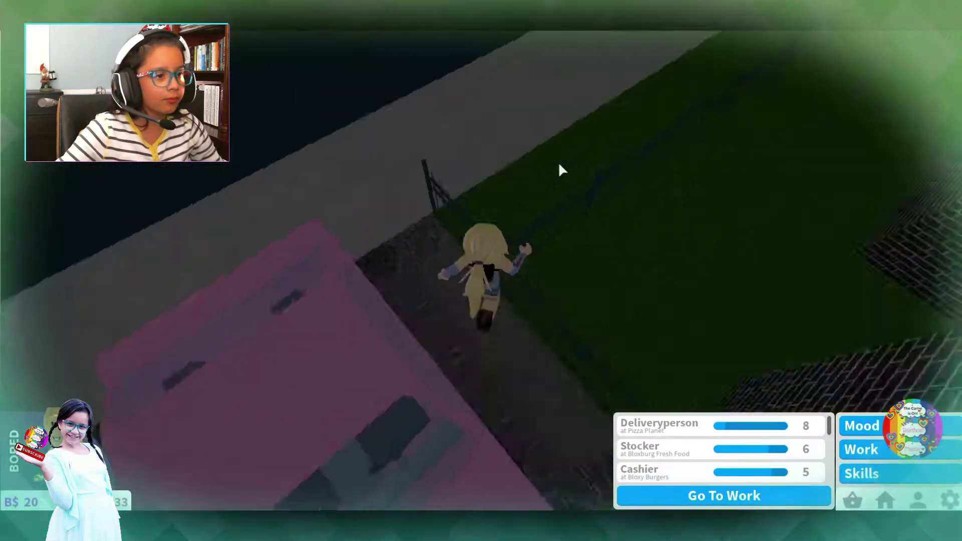
pyautogui.press('w')
pyautogui.press('a')
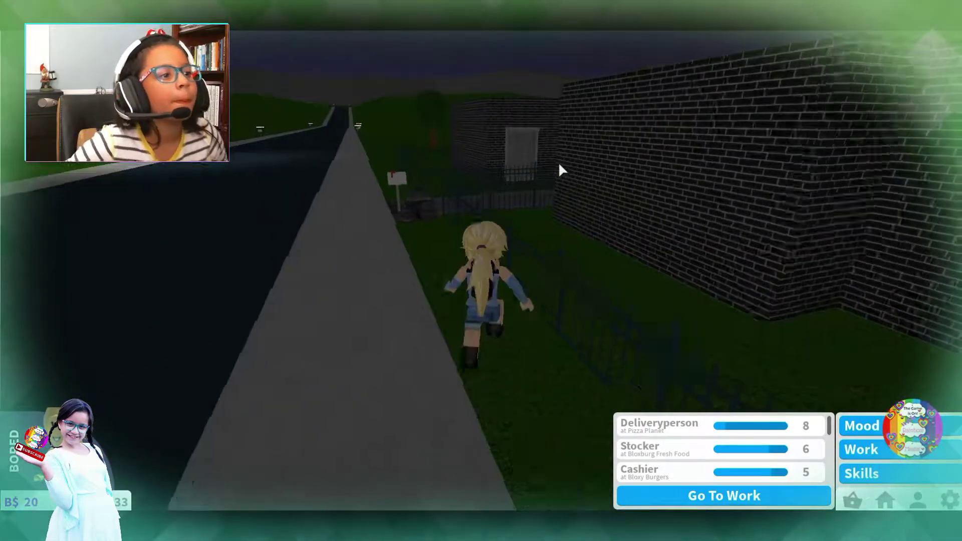
pyautogui.press('space')
pyautogui.press('w')
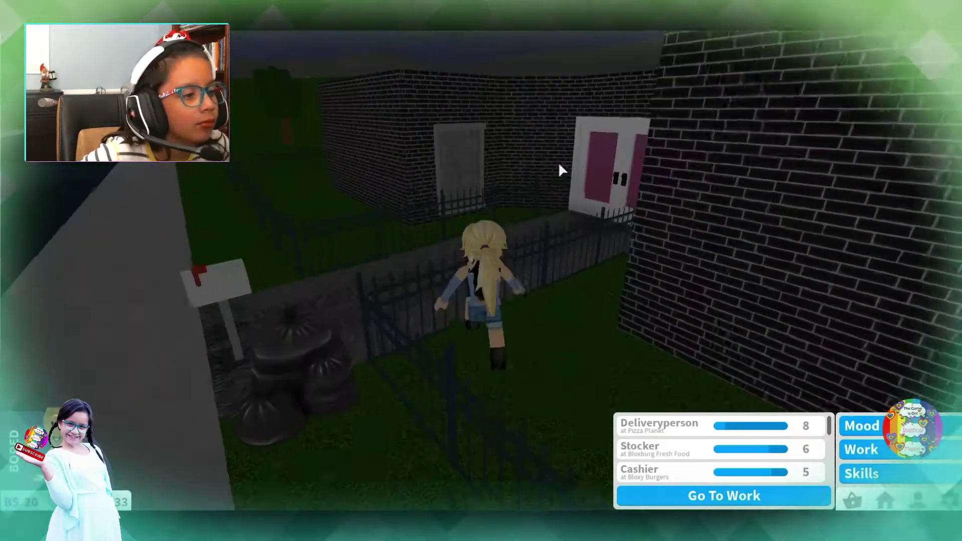
pyautogui.press('space')
pyautogui.press('w')
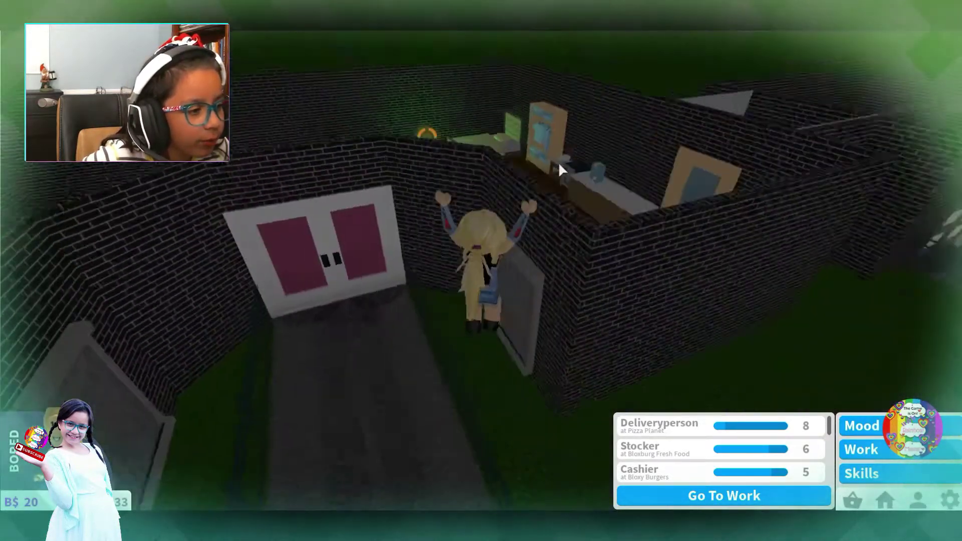
# Walk the path toward the street and back, then open the pink front door and enter
pyautogui.press('s')
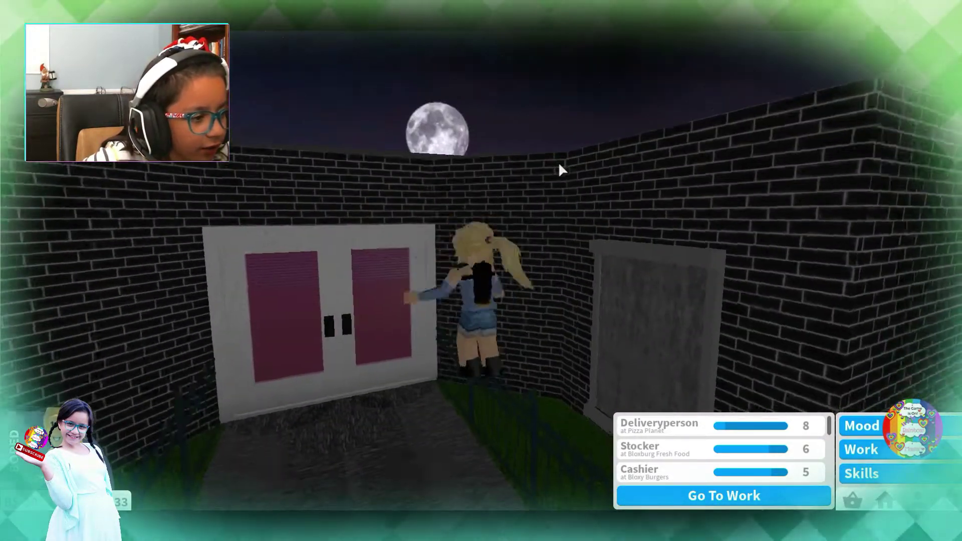
pyautogui.press('w')
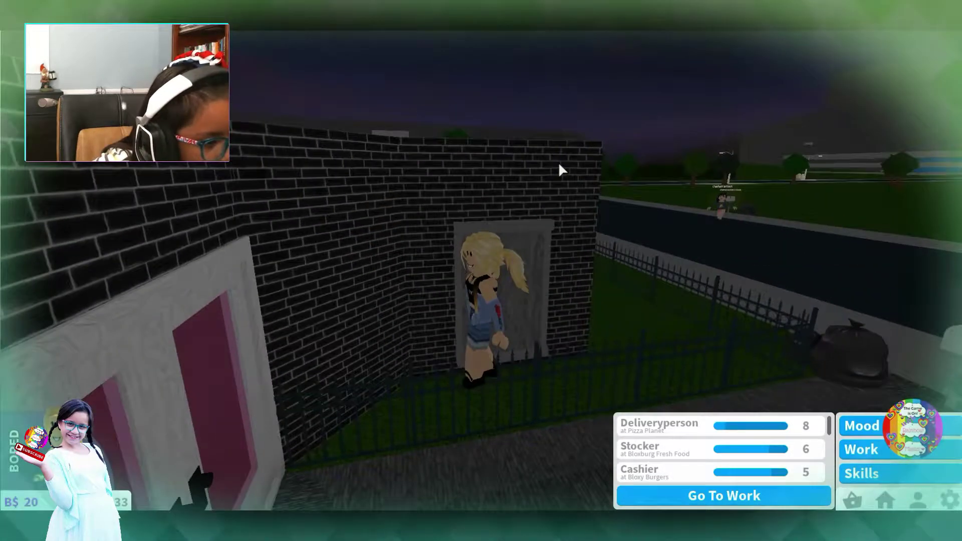
pyautogui.press('s')
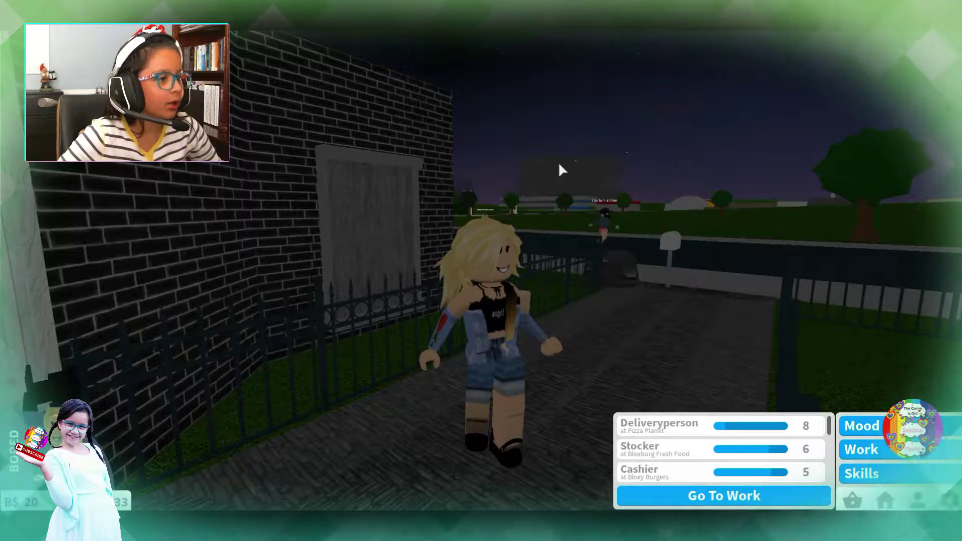
pyautogui.press('w')
pyautogui.press('a')
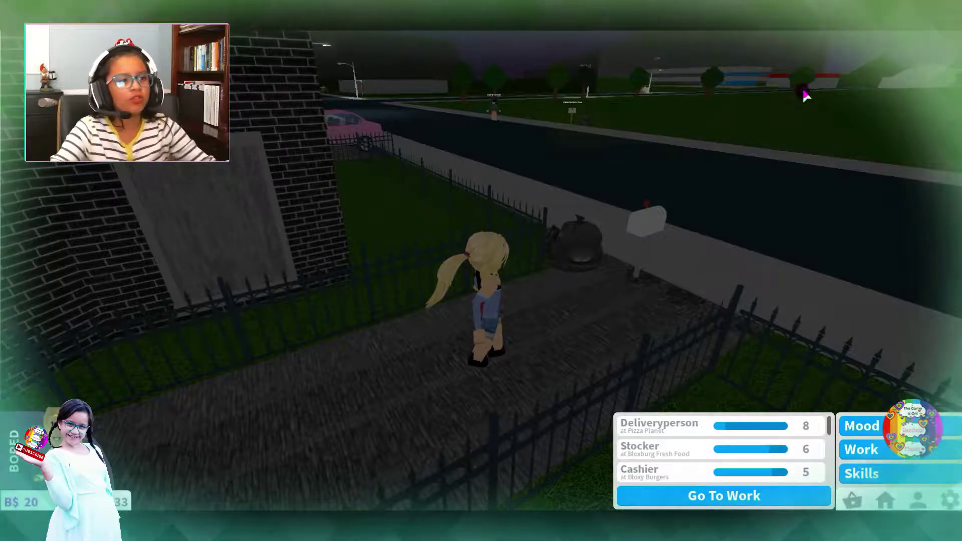
pyautogui.press('s')
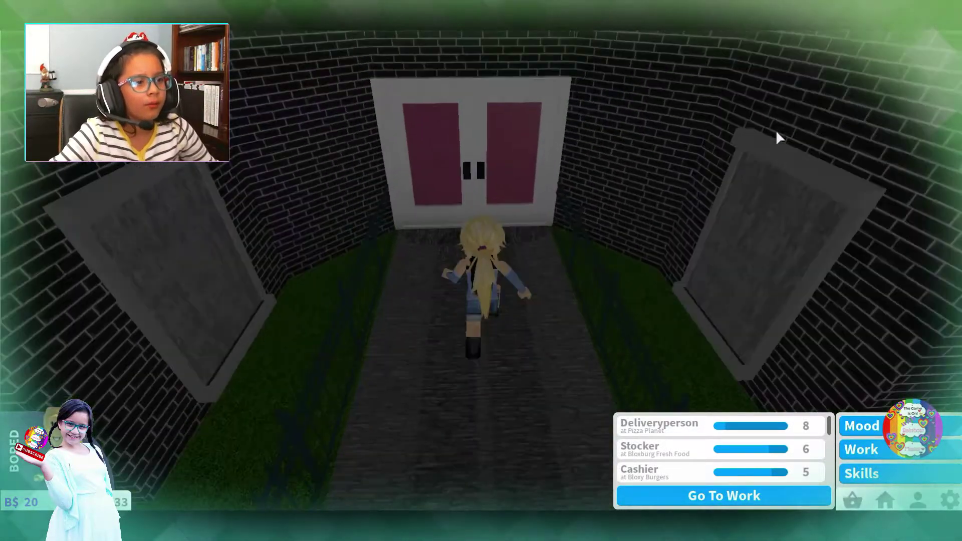
pyautogui.press('e')
pyautogui.press('w')
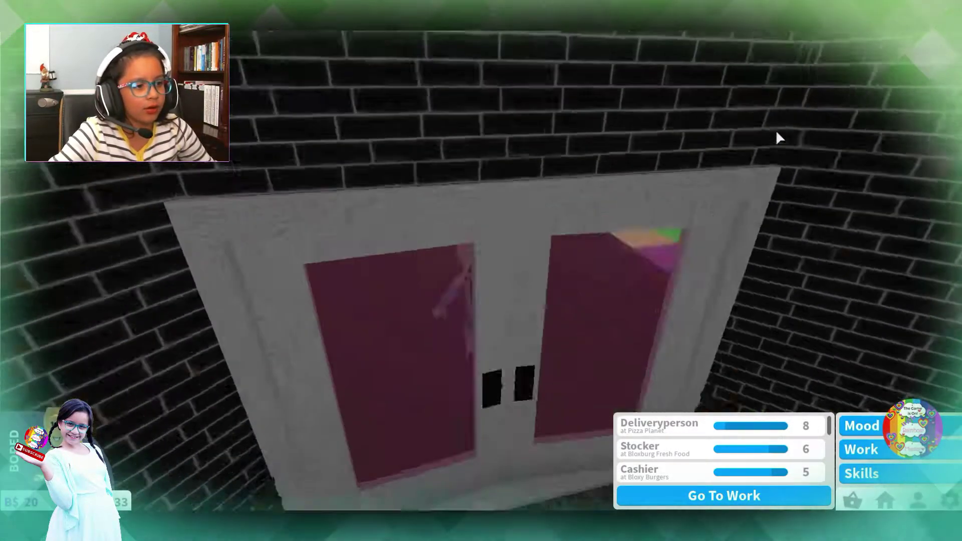
# Make an ice cream at the counter, visit the sink, and return to the dance floor
pyautogui.press('d')
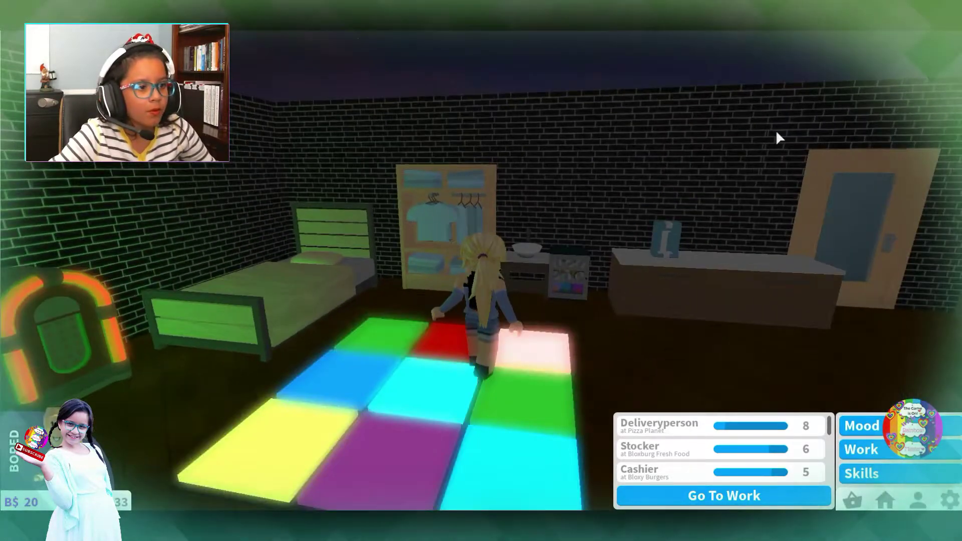
pyautogui.press('a')
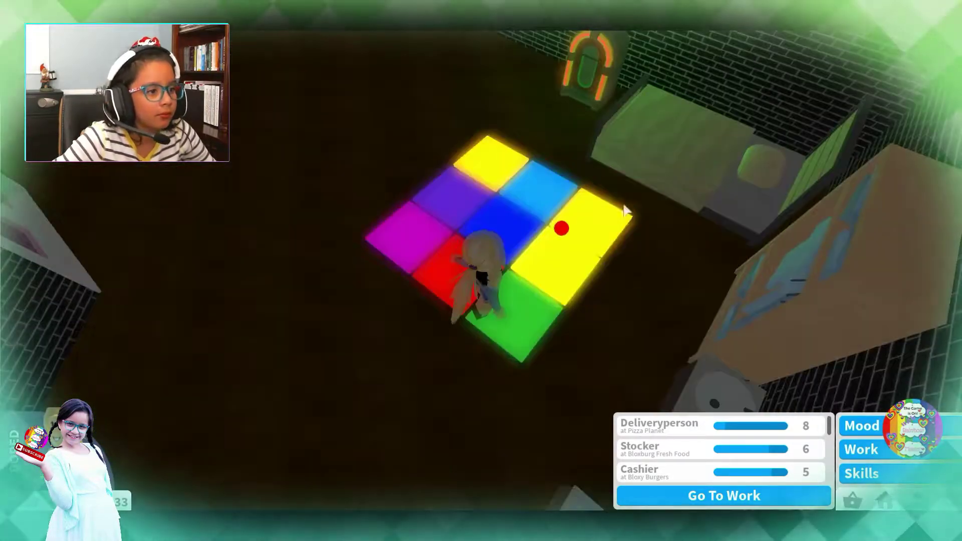
pyautogui.press('w')
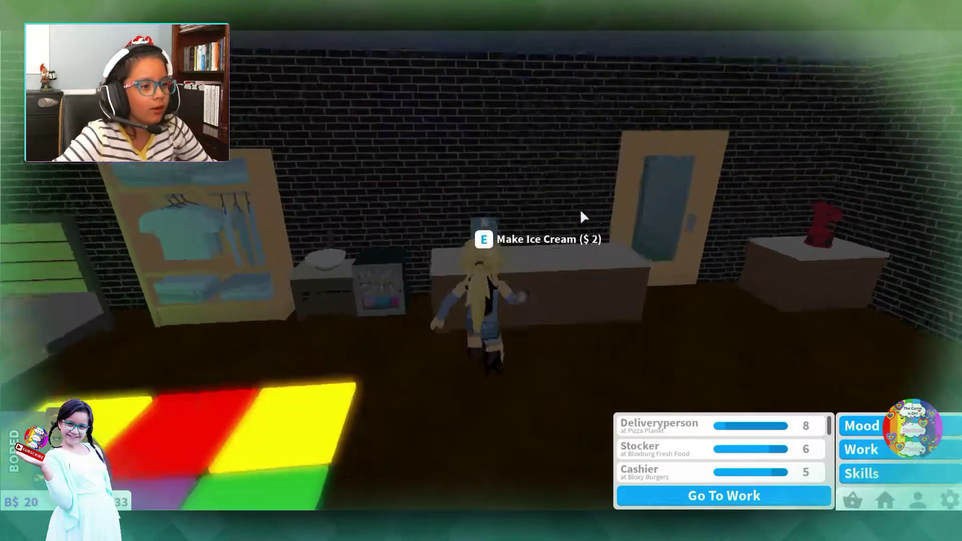
pyautogui.press('e')
pyautogui.press('s')
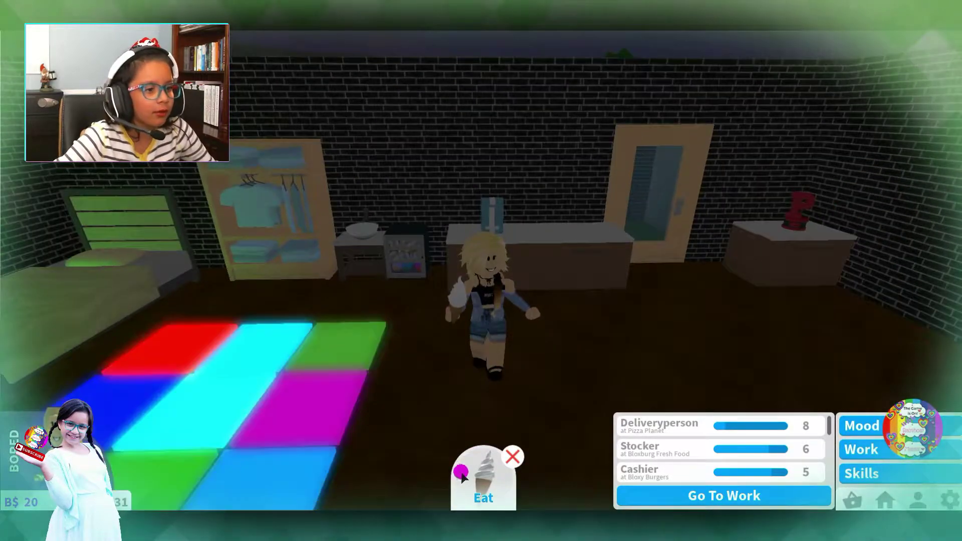
pyautogui.press('w')
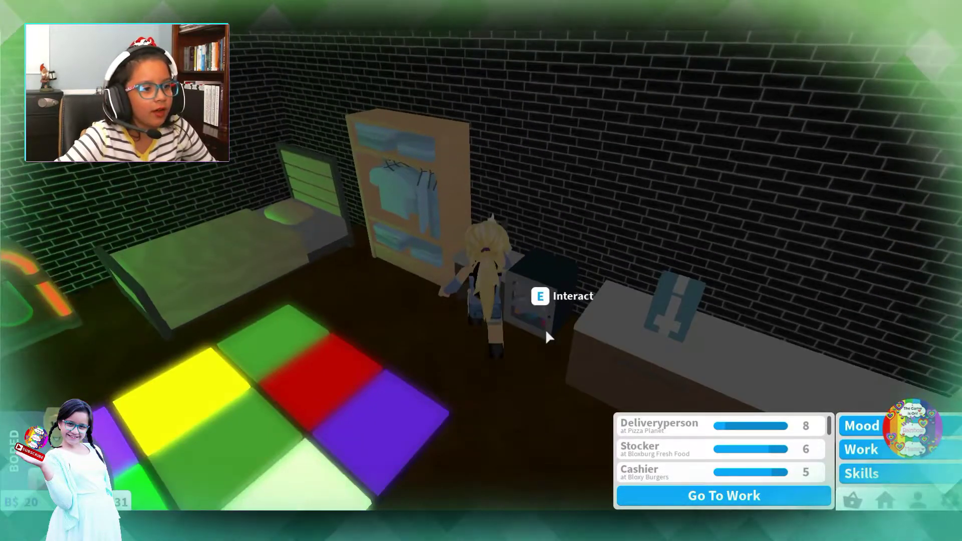
pyautogui.press('s')
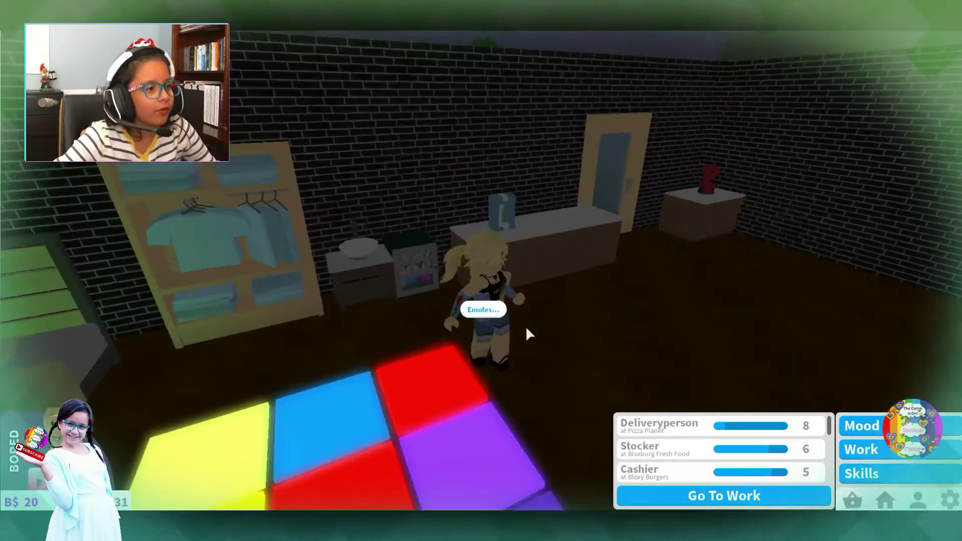
pyautogui.press('s')
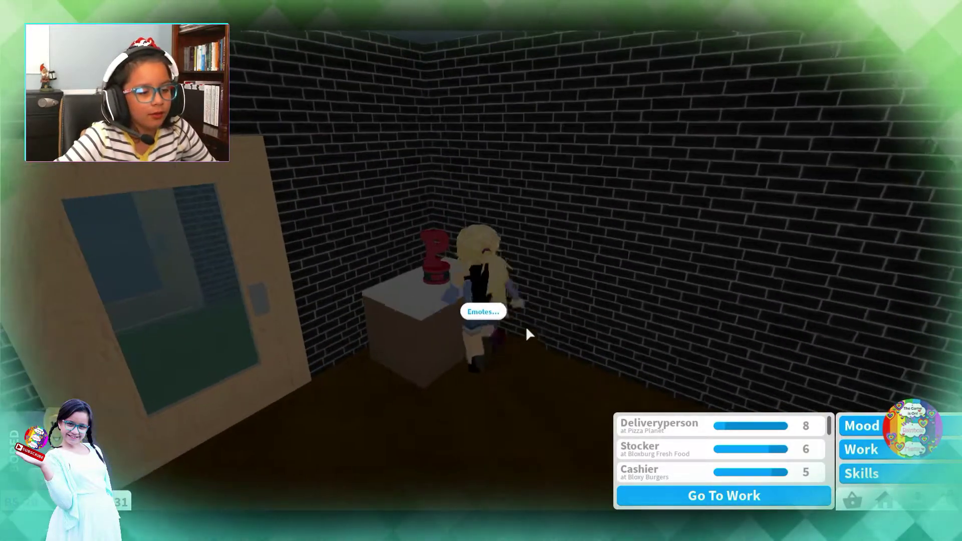
pyautogui.press('s')
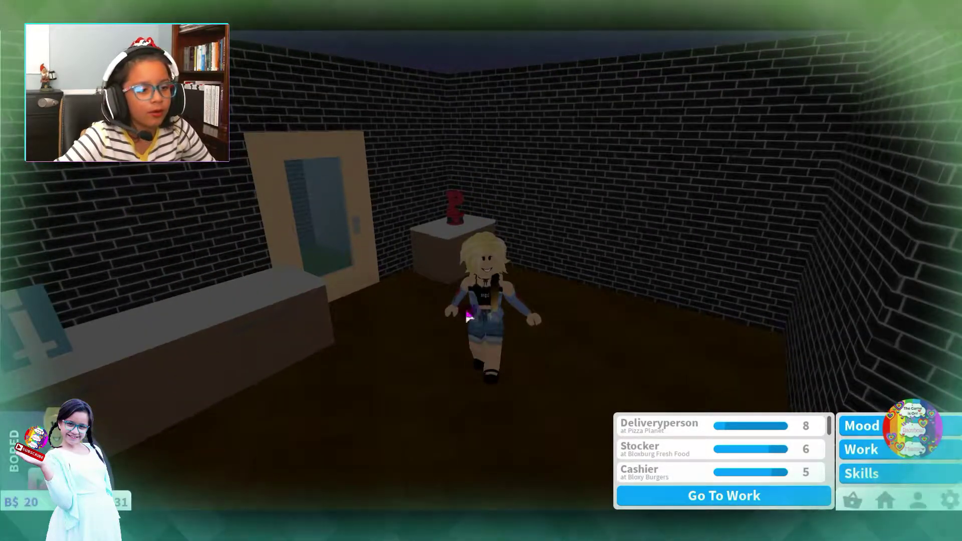
pyautogui.press('w')
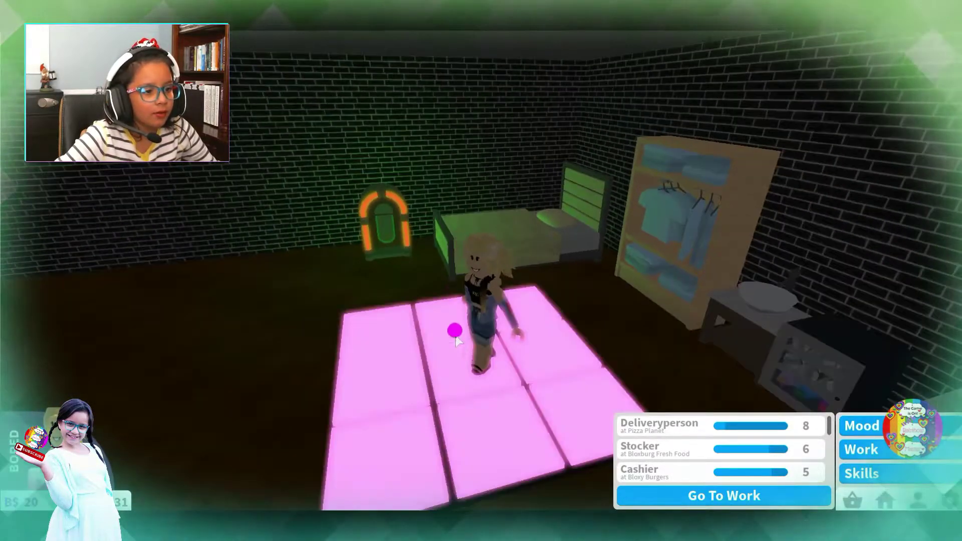
# Play an emote, then go through the pink double doors into the dark bedroom
pyautogui.click(484, 309)
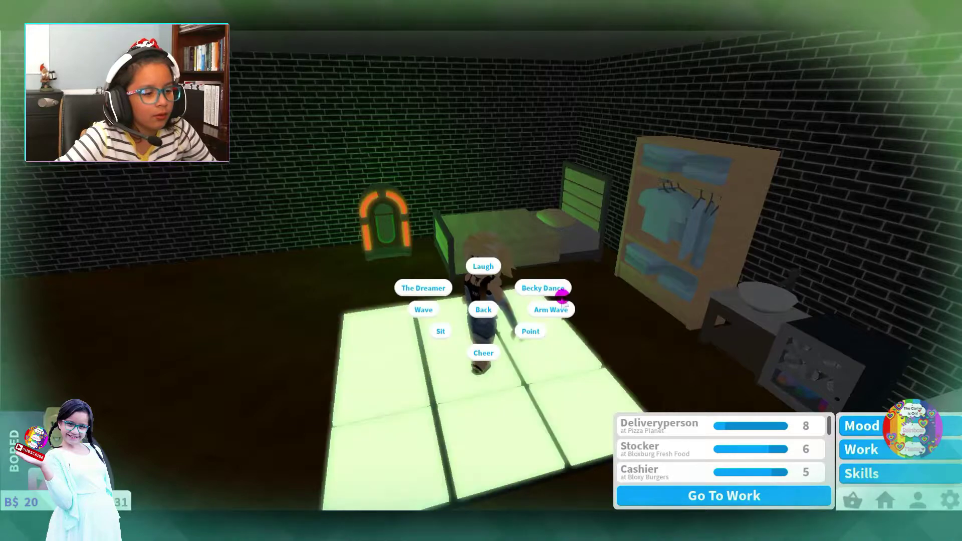
pyautogui.click(568, 288)
pyautogui.press('w')
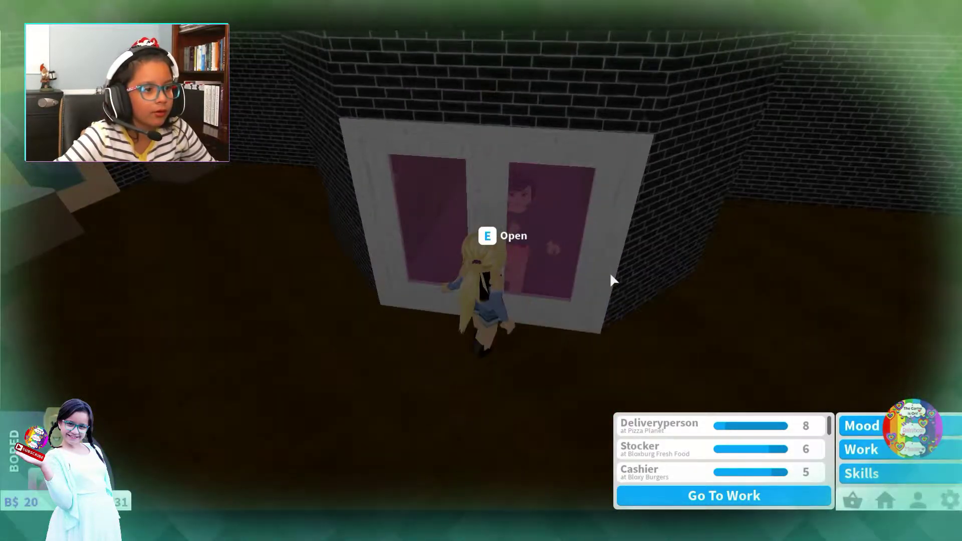
pyautogui.press('e')
pyautogui.press('w')
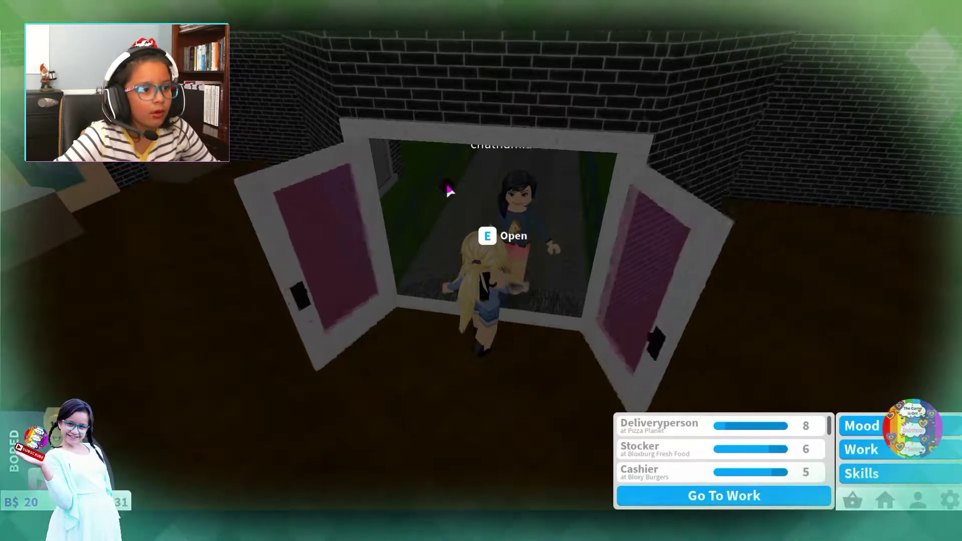
# Play the Pop track on the jukebox, close the playlist, and show the house options
pyautogui.press('w')
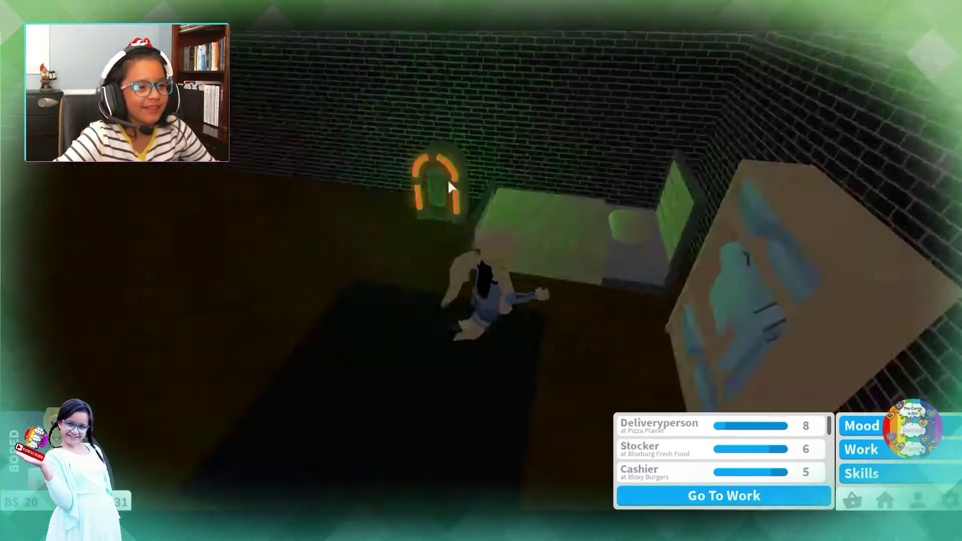
pyautogui.press('e')
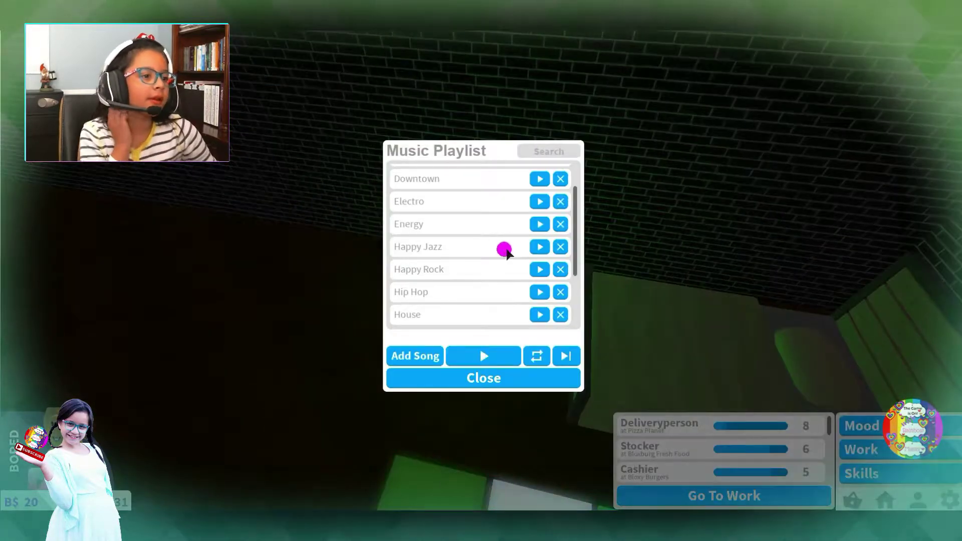
pyautogui.scroll(-3, 528, 273)
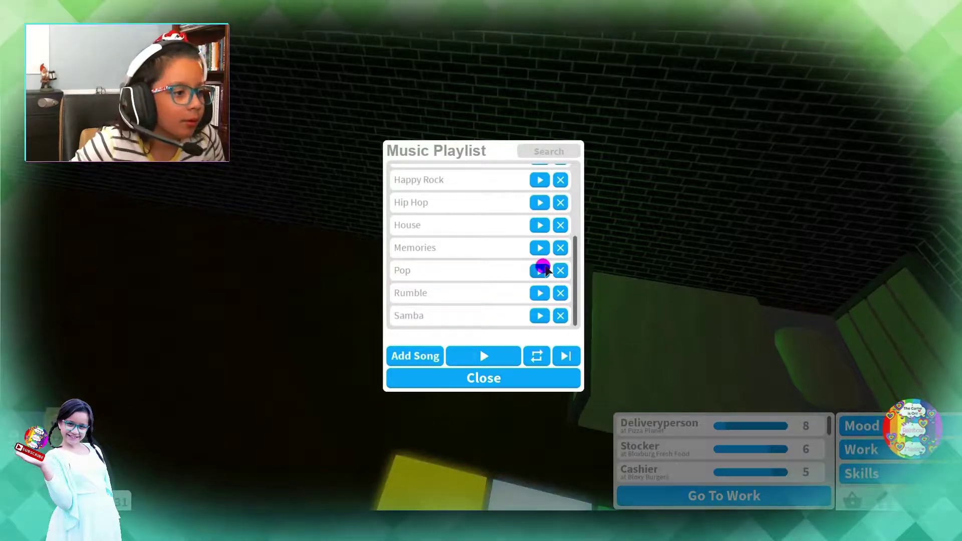
pyautogui.click(541, 270)
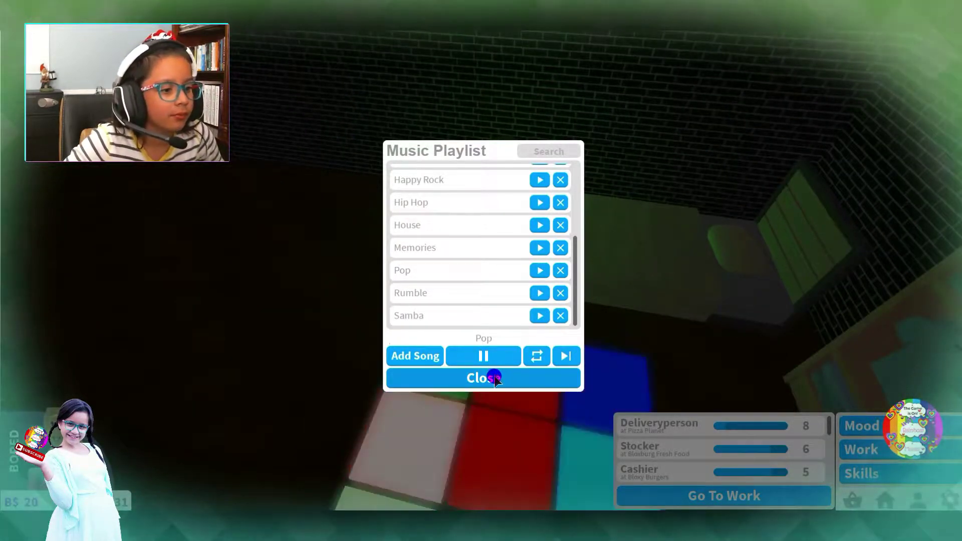
pyautogui.click(494, 380)
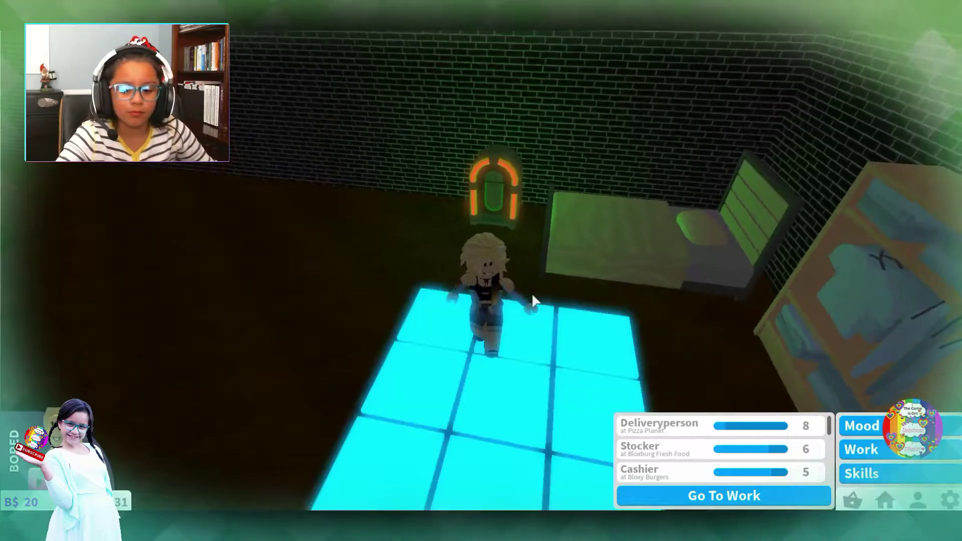
pyautogui.press('w')
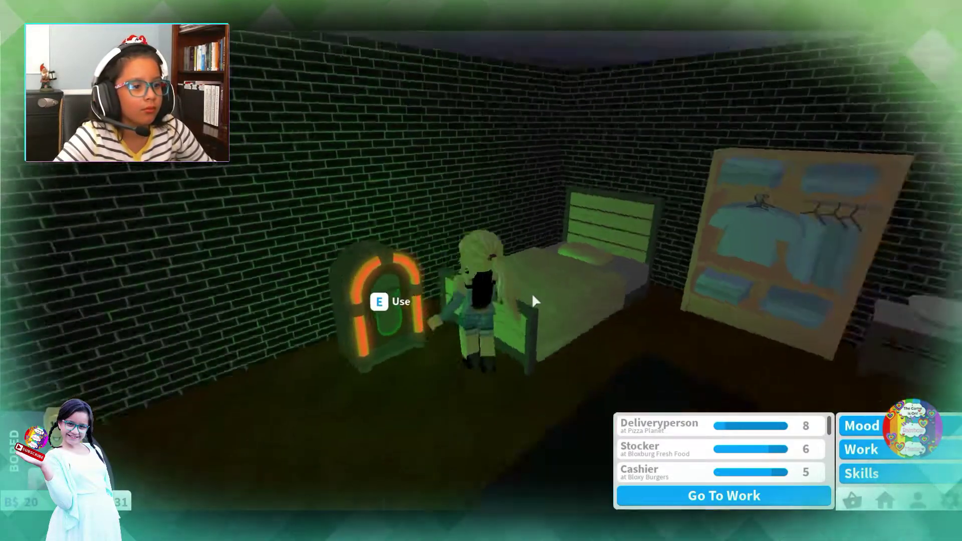
pyautogui.press('Right')
pyautogui.press('Right')
pyautogui.press('Right')
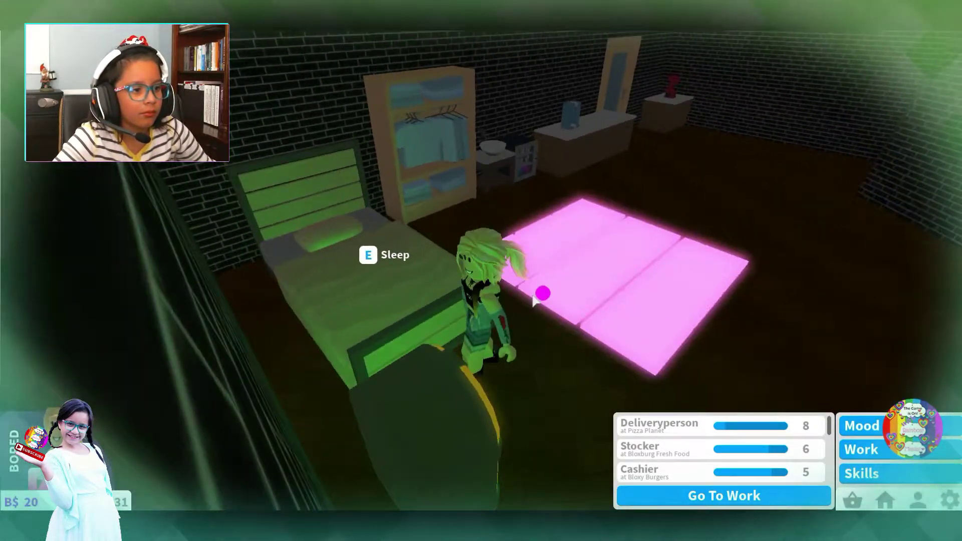
pyautogui.click(884, 500)
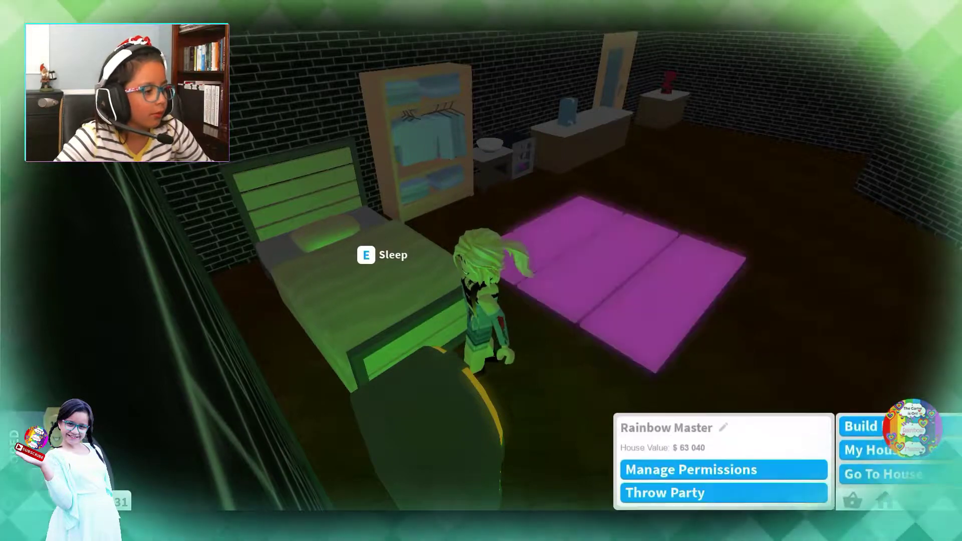
# Enter Build mode, glide the overhead view over the house interior, then exit
pyautogui.click(861, 426)
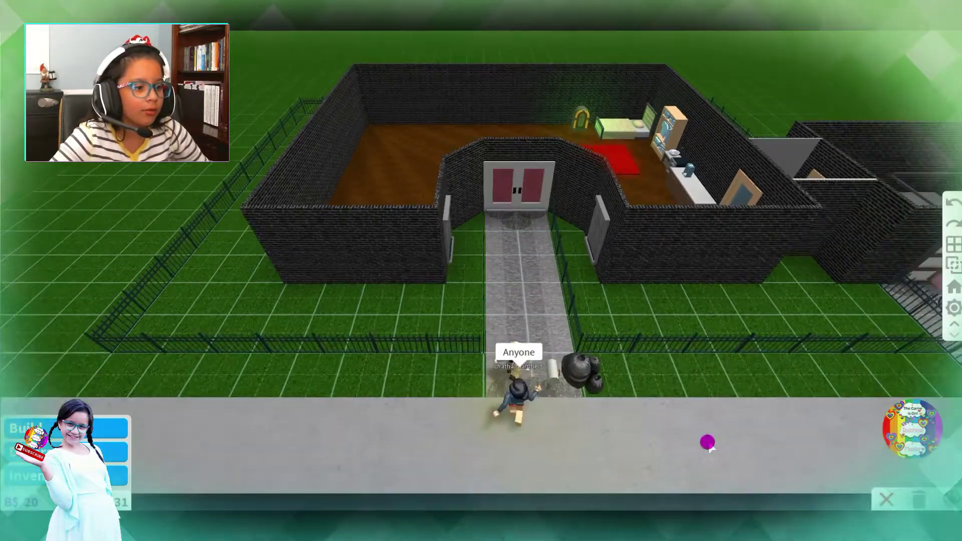
pyautogui.press('w')
pyautogui.press('w')
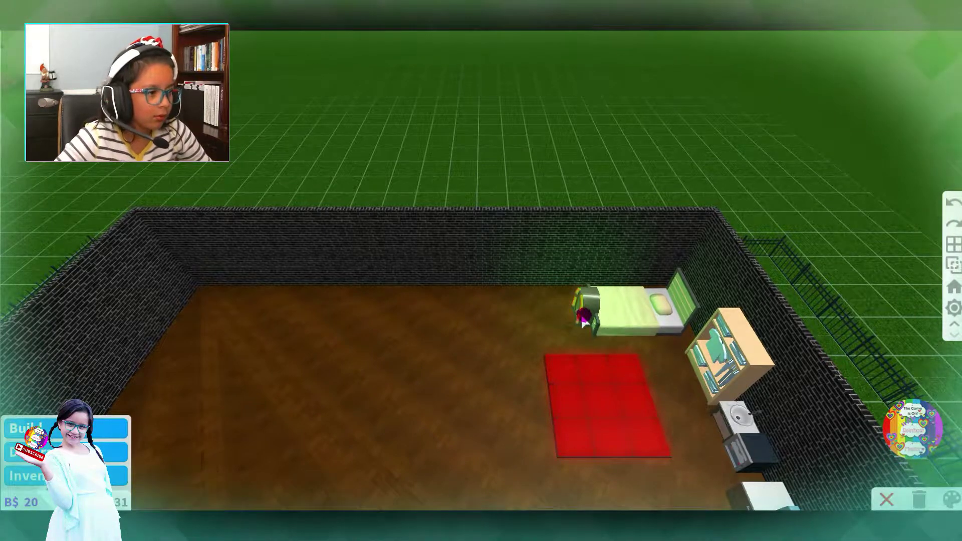
pyautogui.scroll(-5, 653, 327)
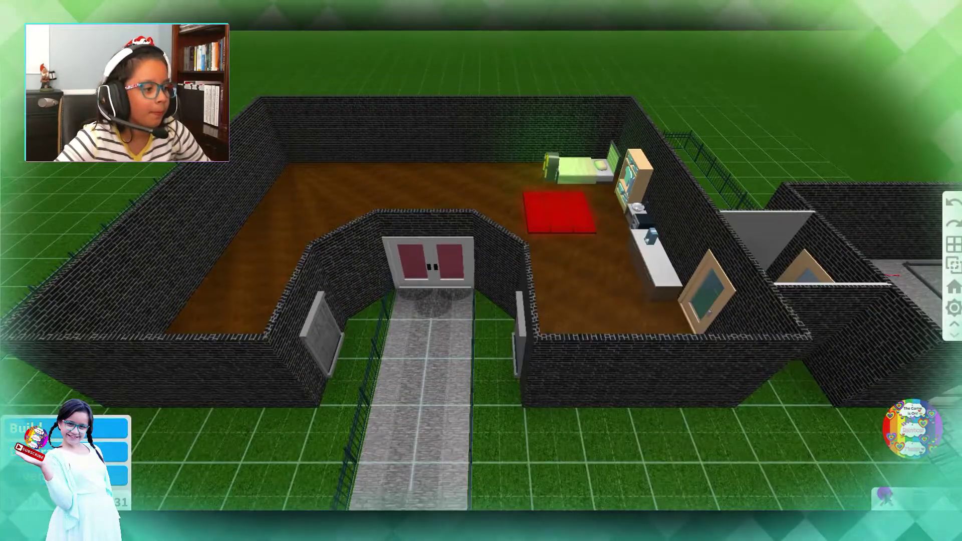
pyautogui.press('b')
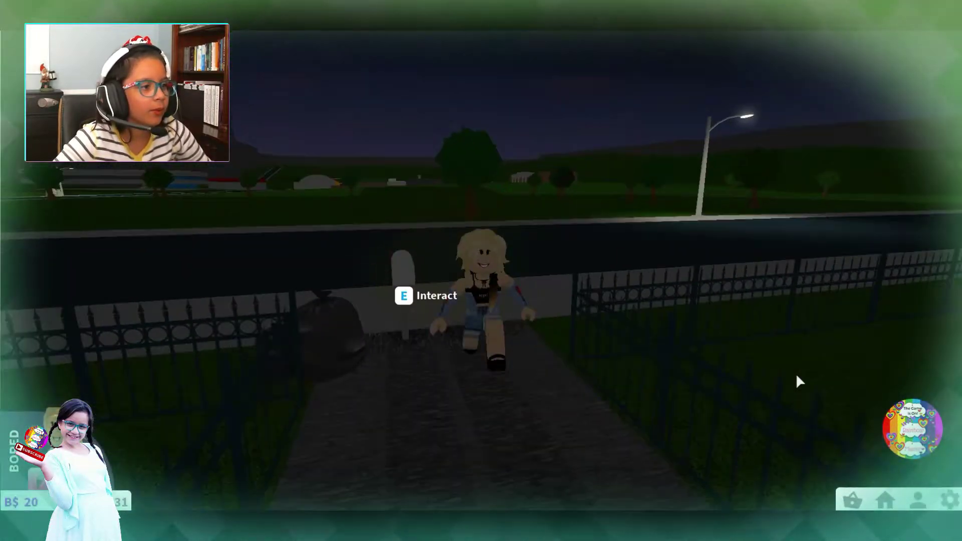
# Walk in through the front door onto the dance floor and start The Dreamer emote
pyautogui.press('s')
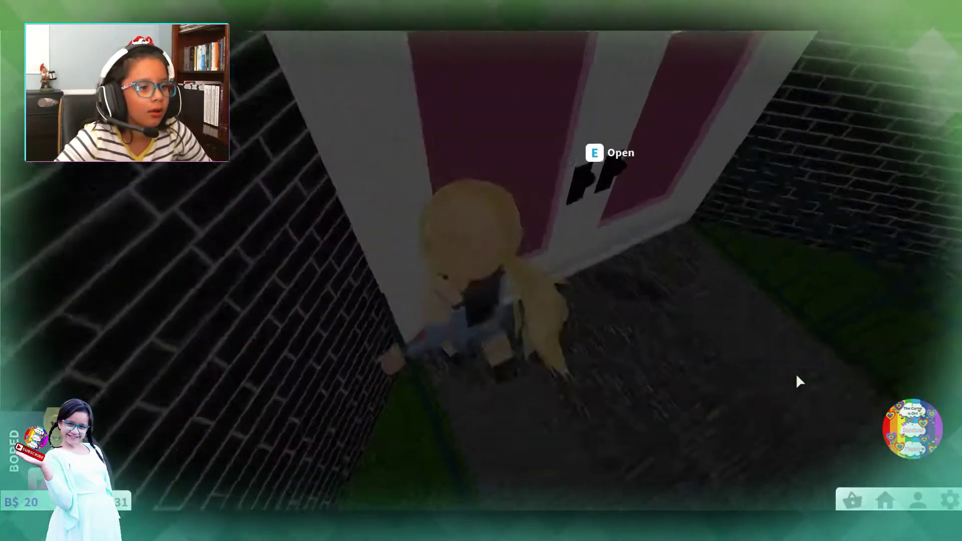
pyautogui.press('e')
pyautogui.press('w')
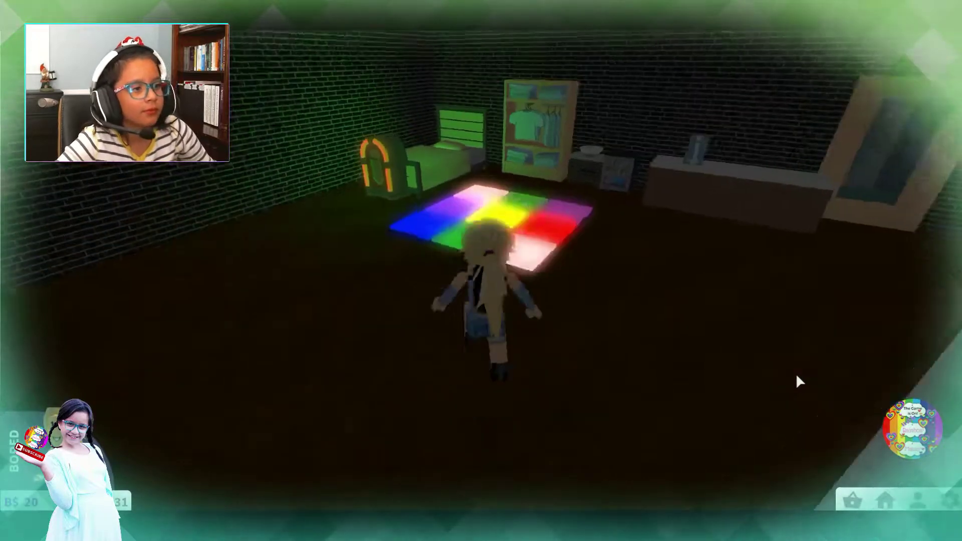
pyautogui.press('w')
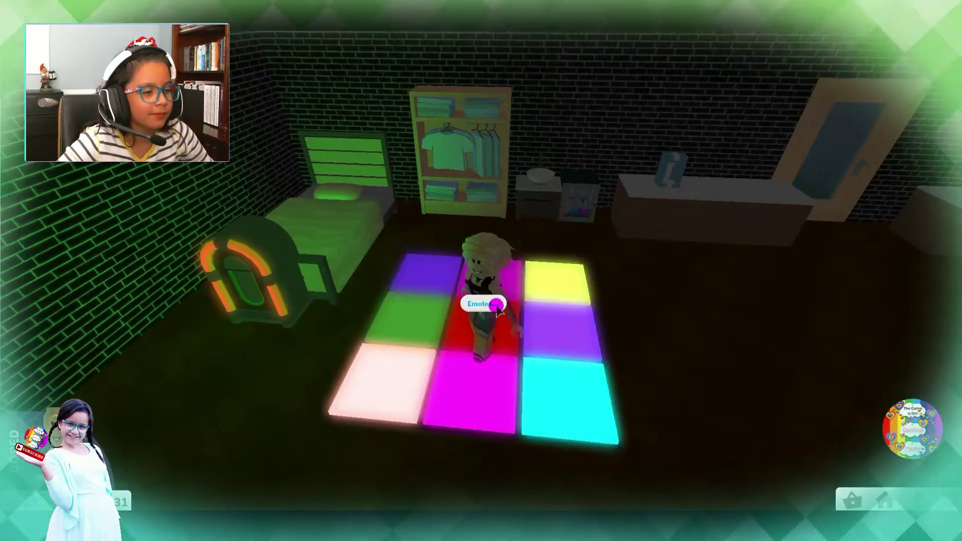
pyautogui.click(496, 305)
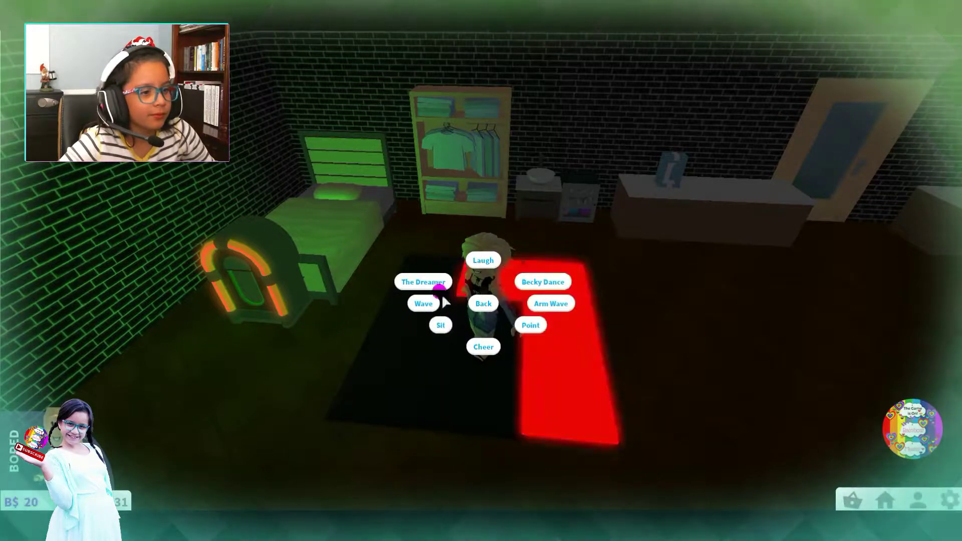
pyautogui.click(438, 280)
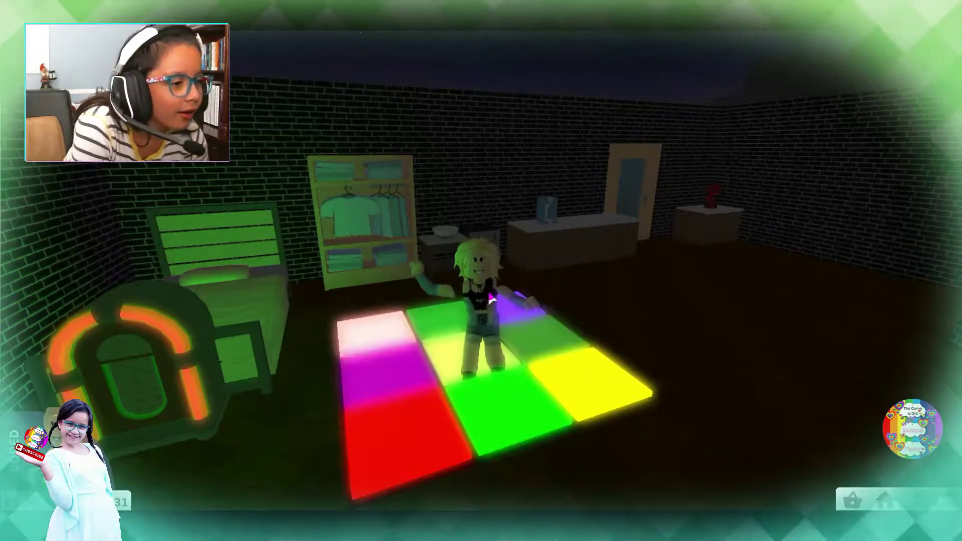
# Switch the avatar to the Becky Dance, then make her Cheer
pyautogui.click(481, 315)
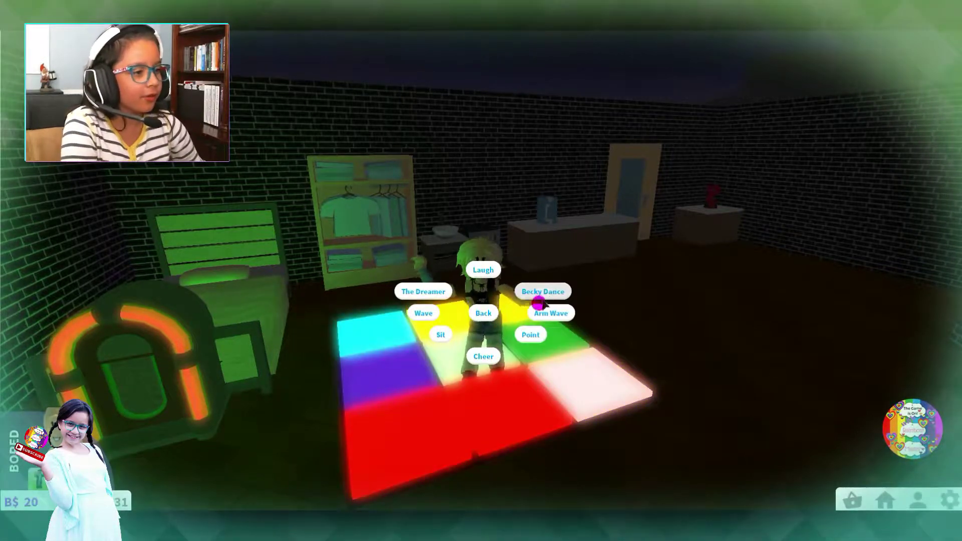
pyautogui.click(544, 316)
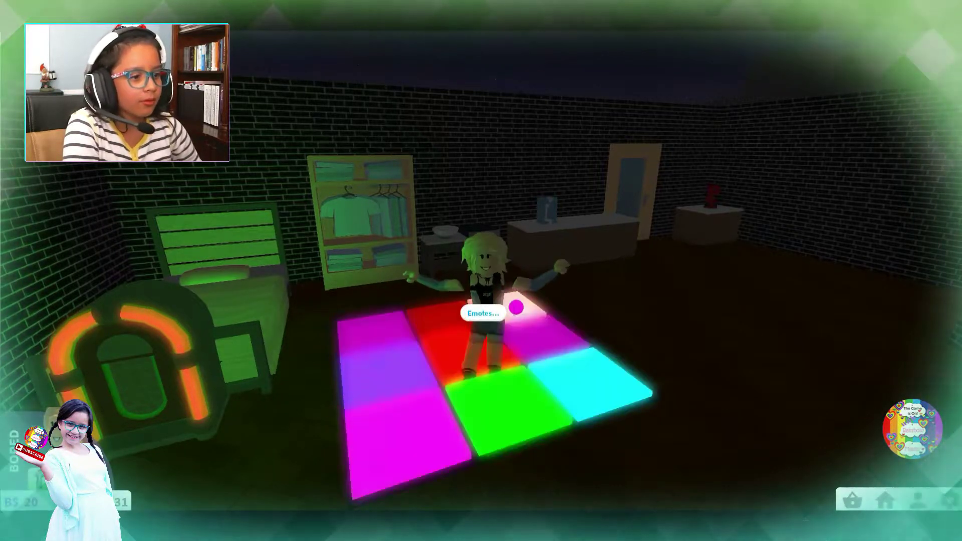
pyautogui.click(515, 311)
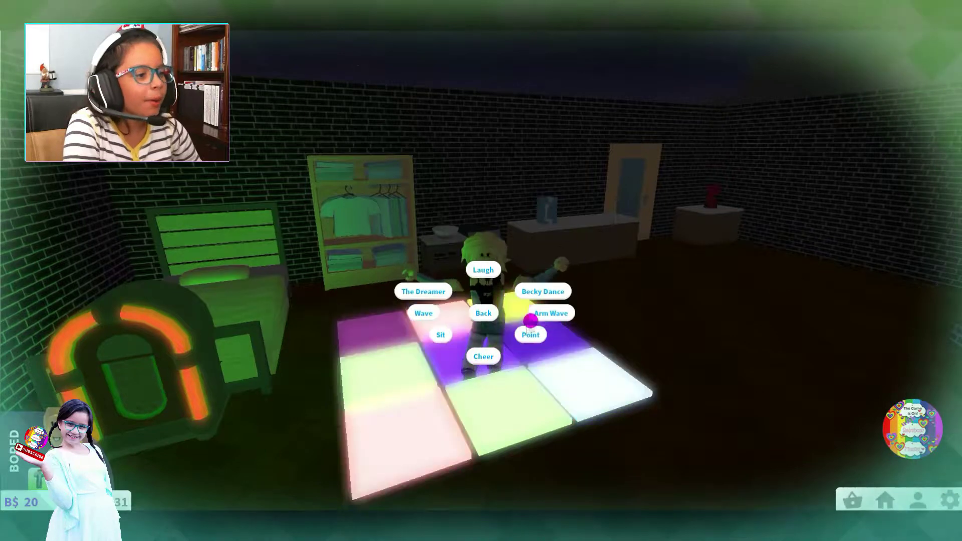
pyautogui.click(473, 367)
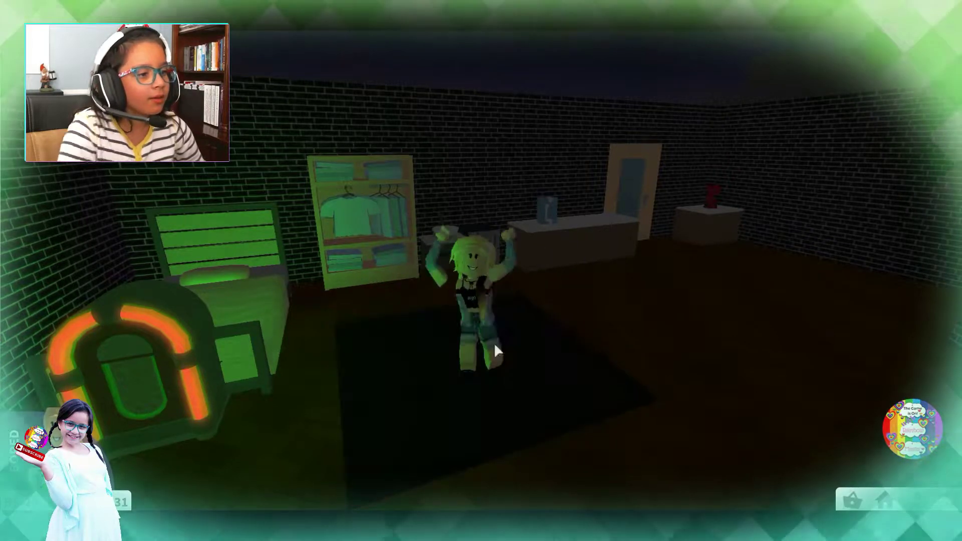
# Open the jukebox's Music Playlist, pause the Pop track, and close the playlist
pyautogui.press('a')
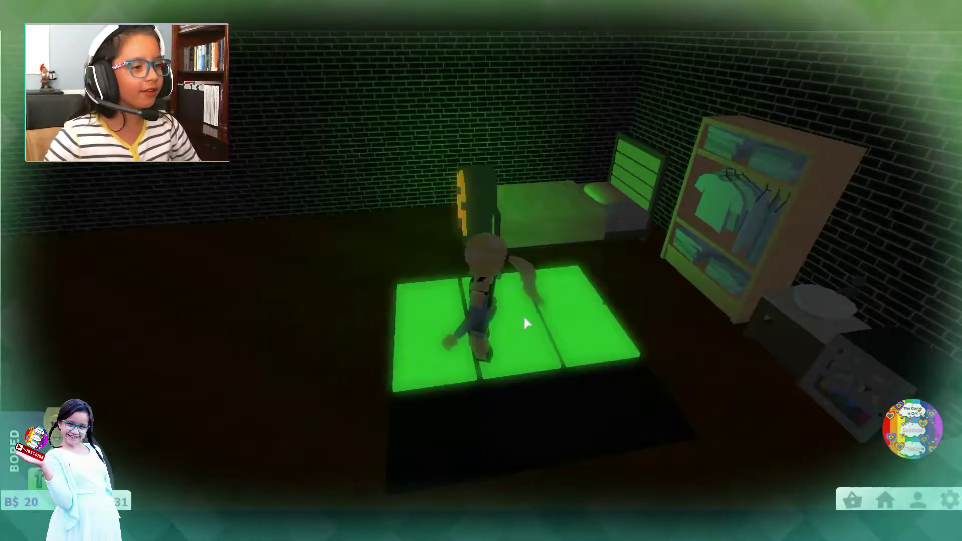
pyautogui.press('e')
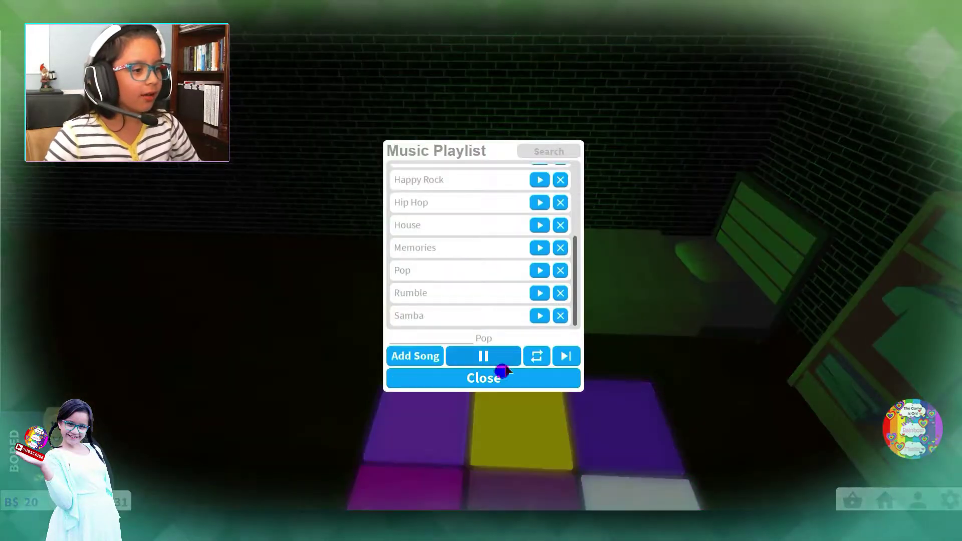
pyautogui.click(501, 376)
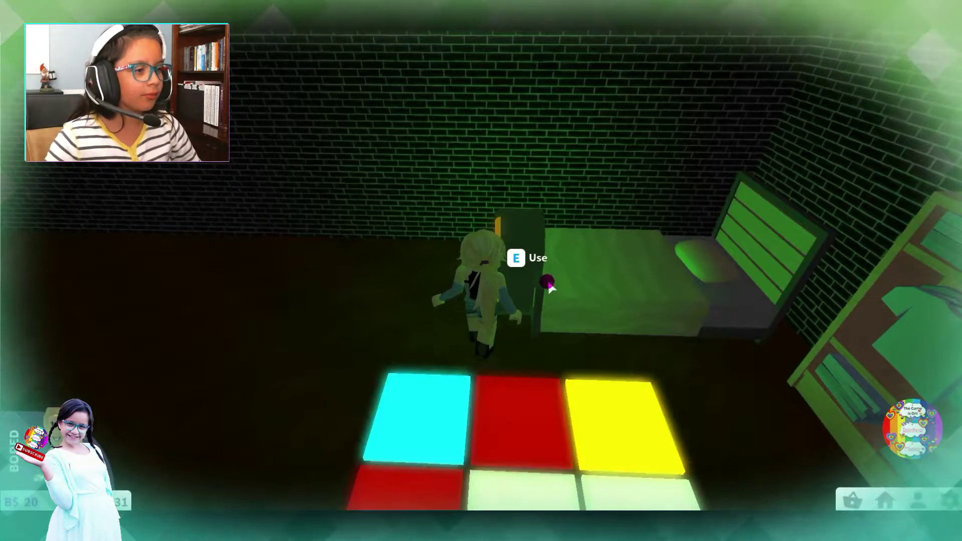
pyautogui.press('e')
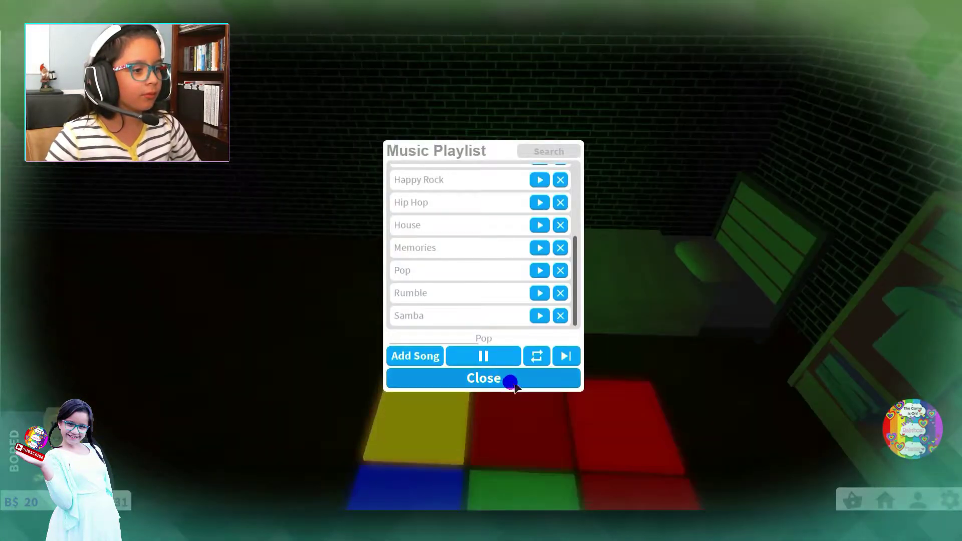
pyautogui.click(500, 360)
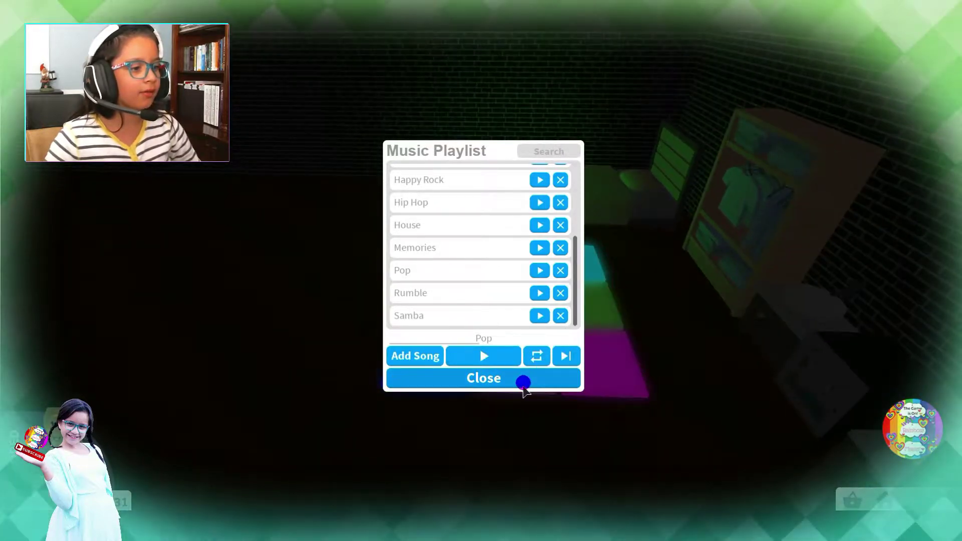
pyautogui.click(521, 380)
pyautogui.press('w')
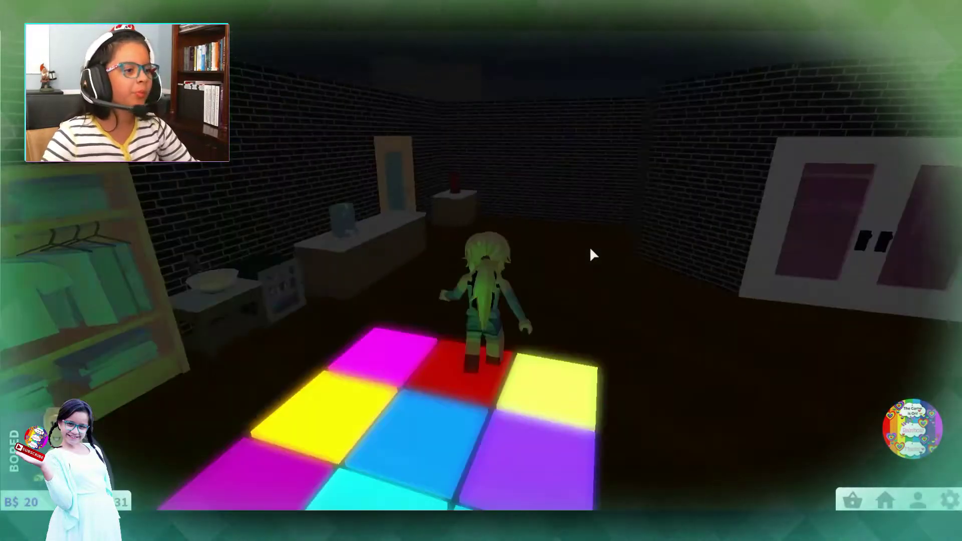
# Take the Garden Salad ingredients from the counter's cooking menu
pyautogui.press('e')
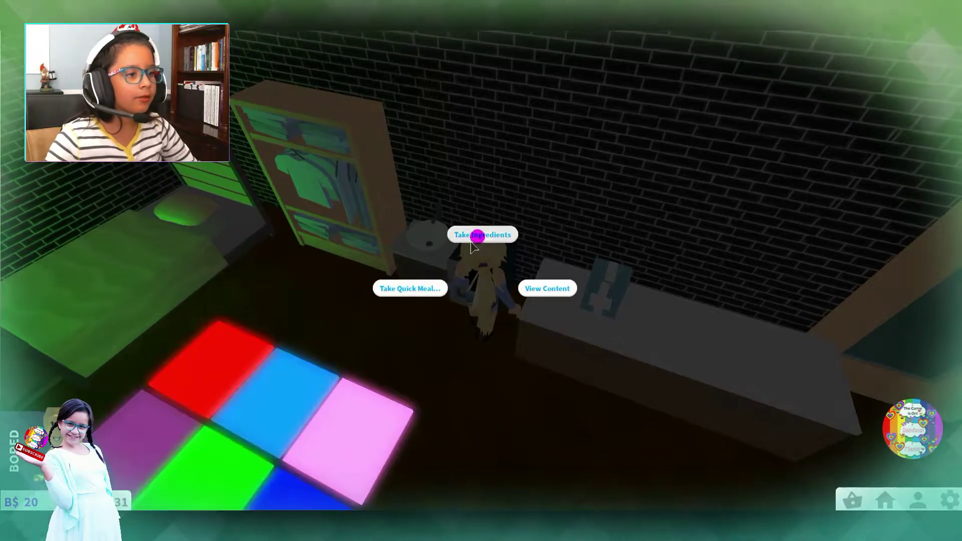
pyautogui.click(485, 234)
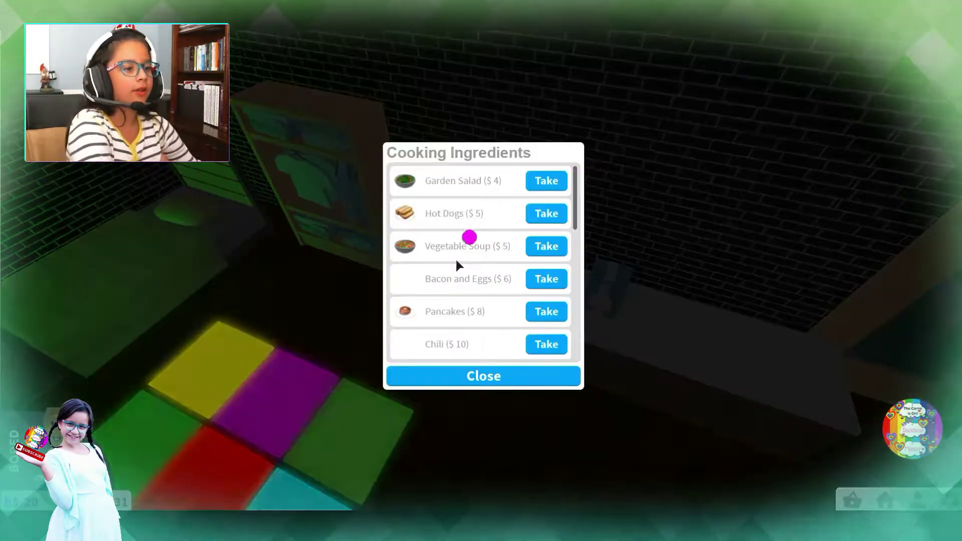
pyautogui.click(550, 181)
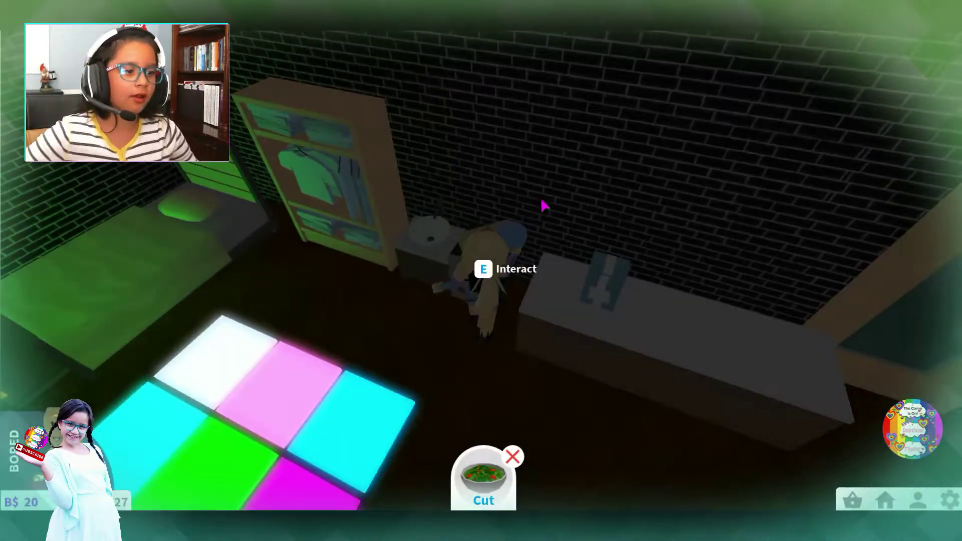
pyautogui.press('d')
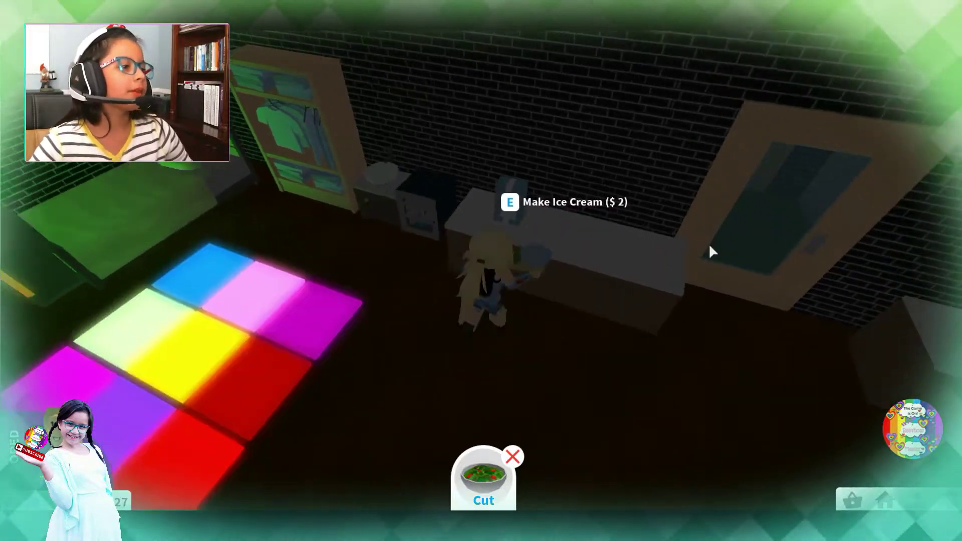
pyautogui.press('a')
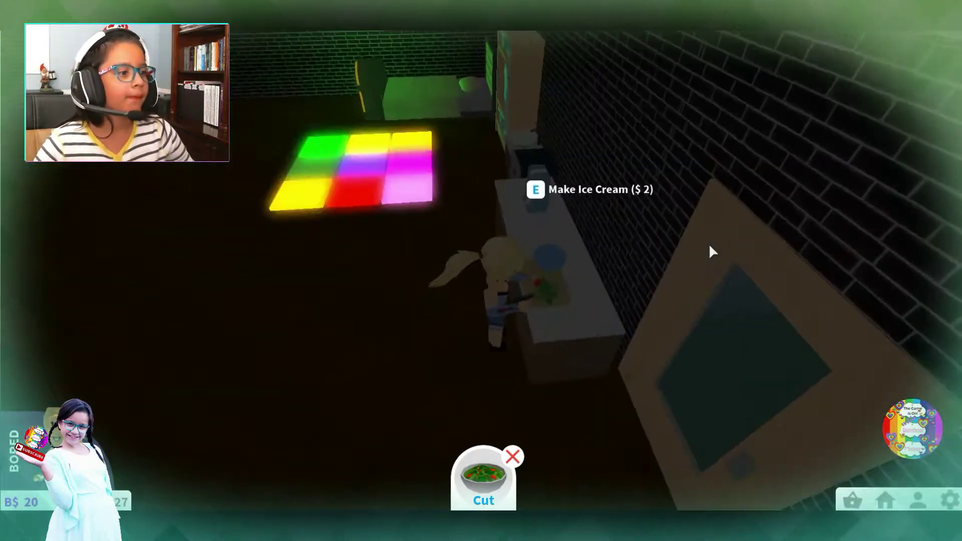
pyautogui.moveTo(708, 243); pyautogui.dragTo(705, 239)
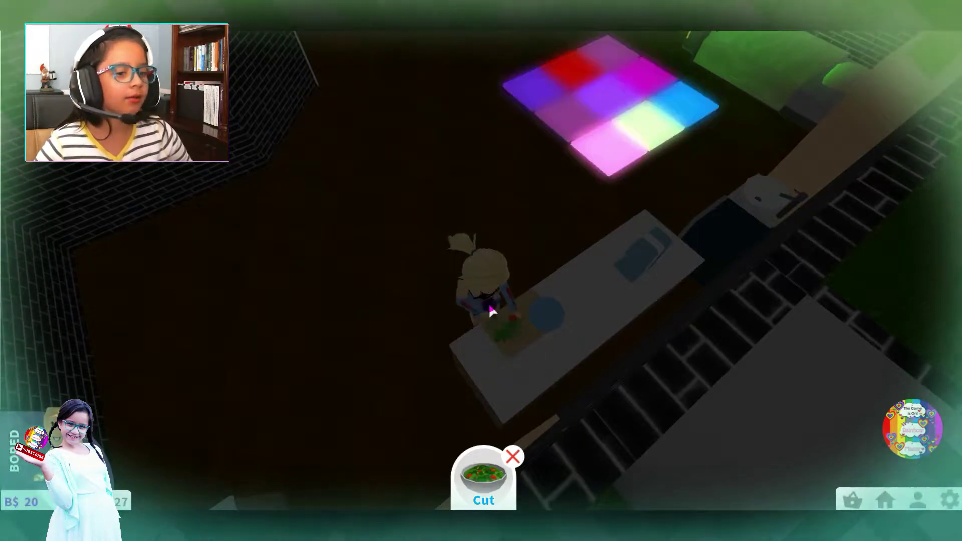
# Cut and mix the salad, then place the Garden Salad on the counter
pyautogui.click(546, 293)
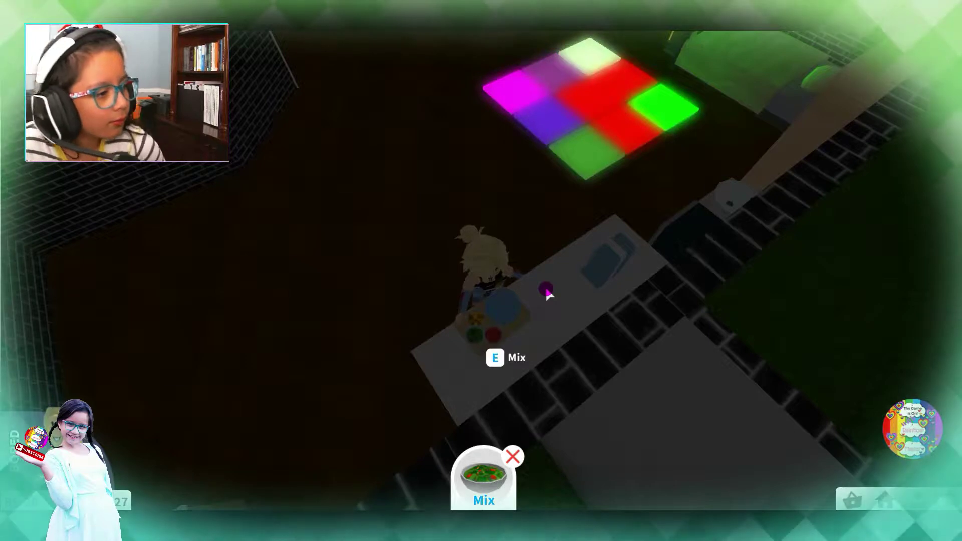
pyautogui.click(547, 293)
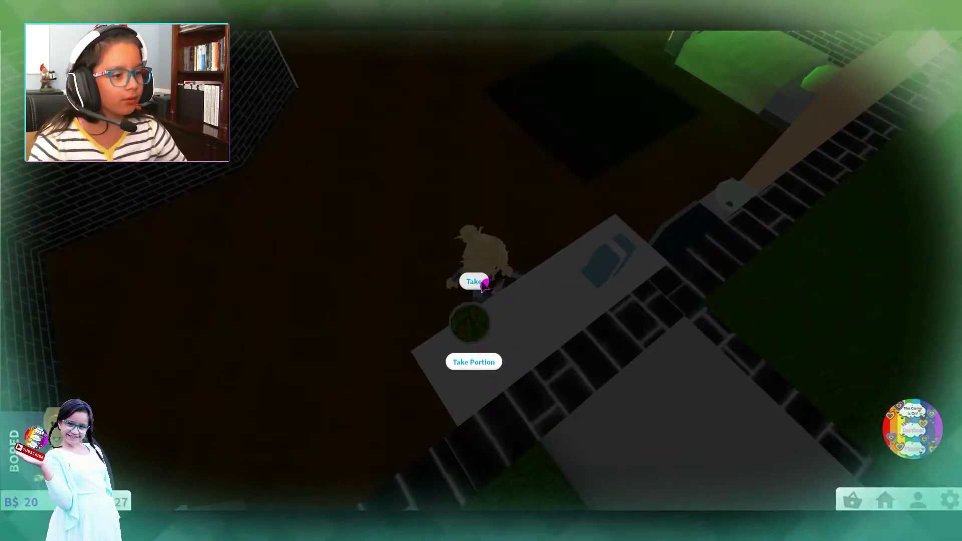
pyautogui.click(546, 299)
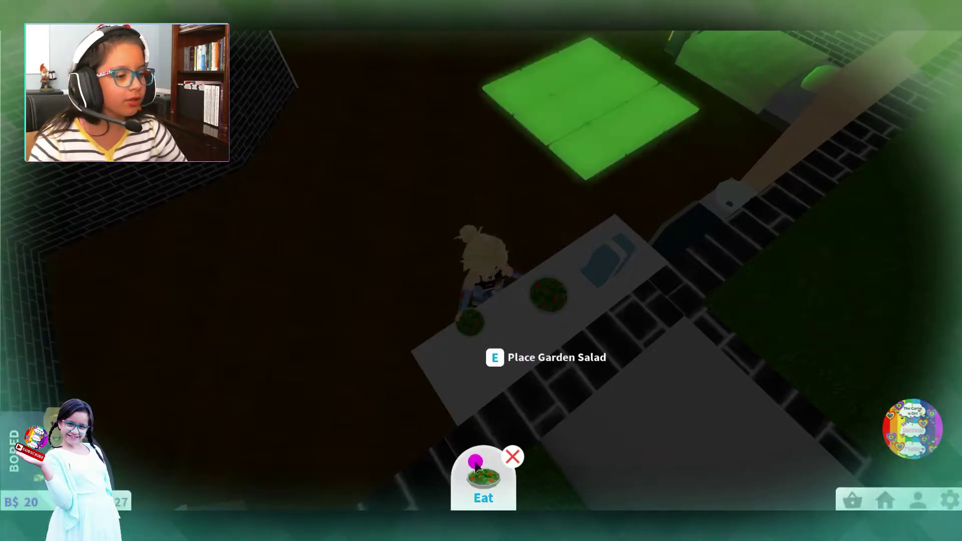
pyautogui.press('s')
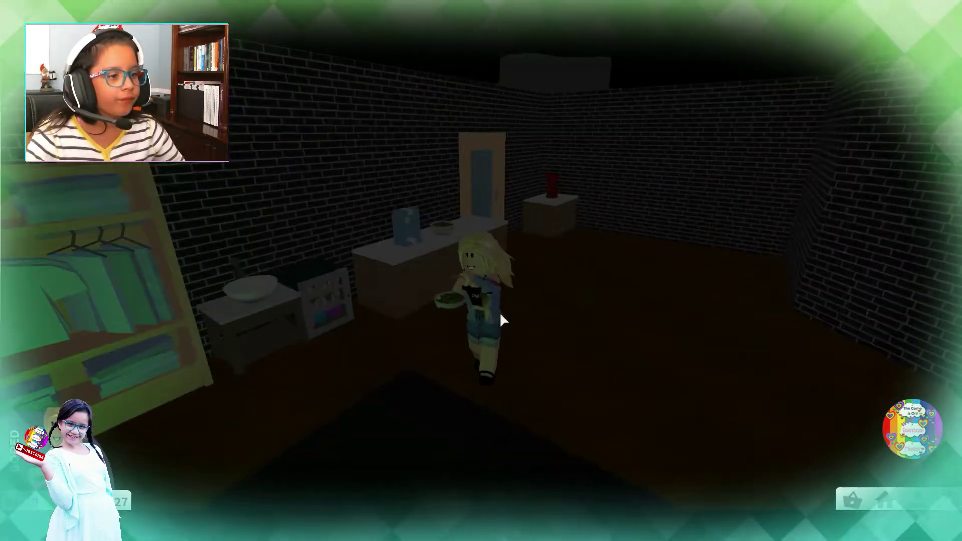
# Take a portion of the salad, leaving the bowl on the counter
pyautogui.click(485, 283)
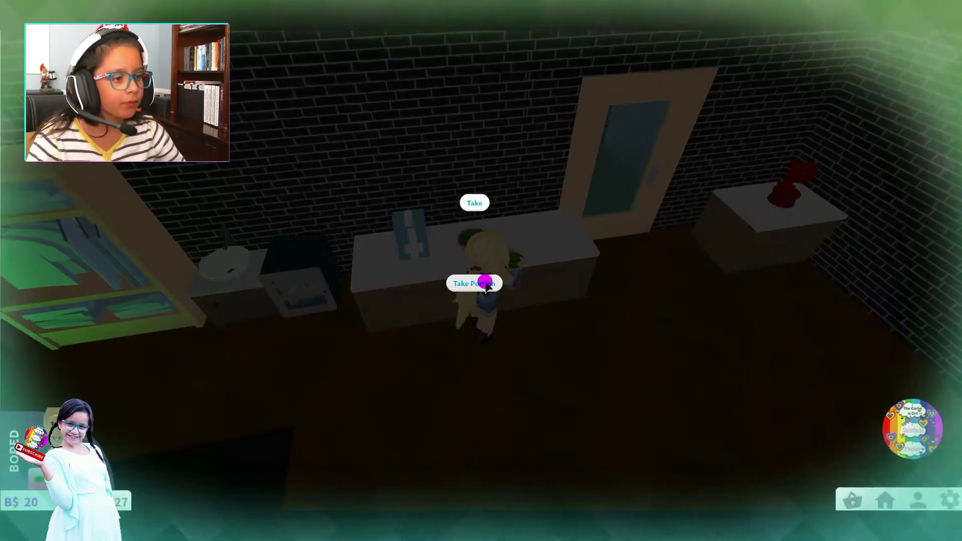
pyautogui.press('Left')
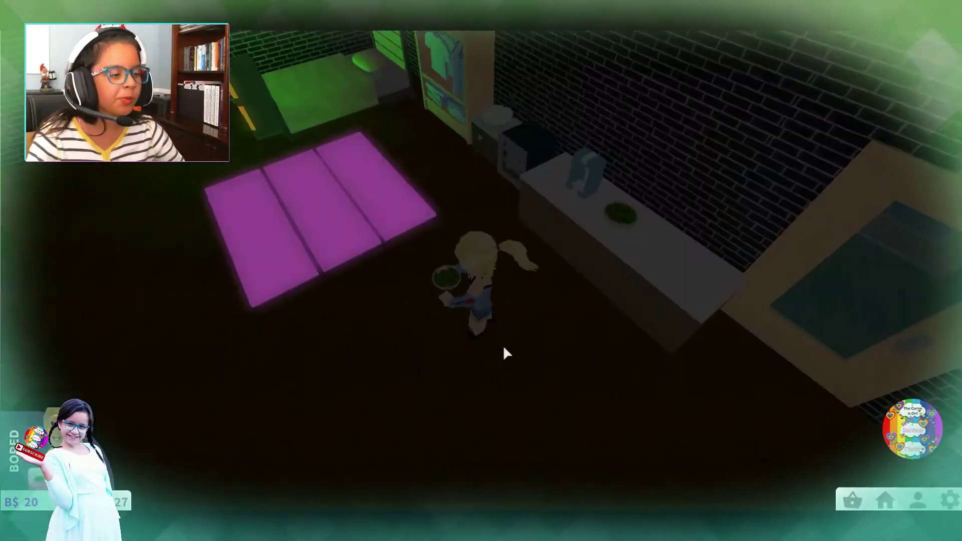
pyautogui.press('Left')
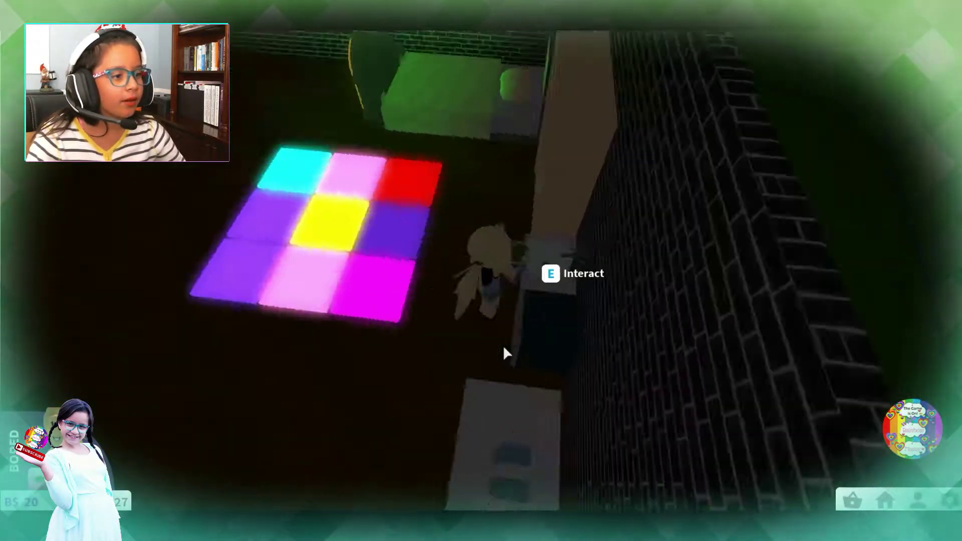
# Brush teeth at the sink, then walk to the wardrobe and bring up the house options
pyautogui.press('Left')
pyautogui.press('e')
pyautogui.click(528, 265)
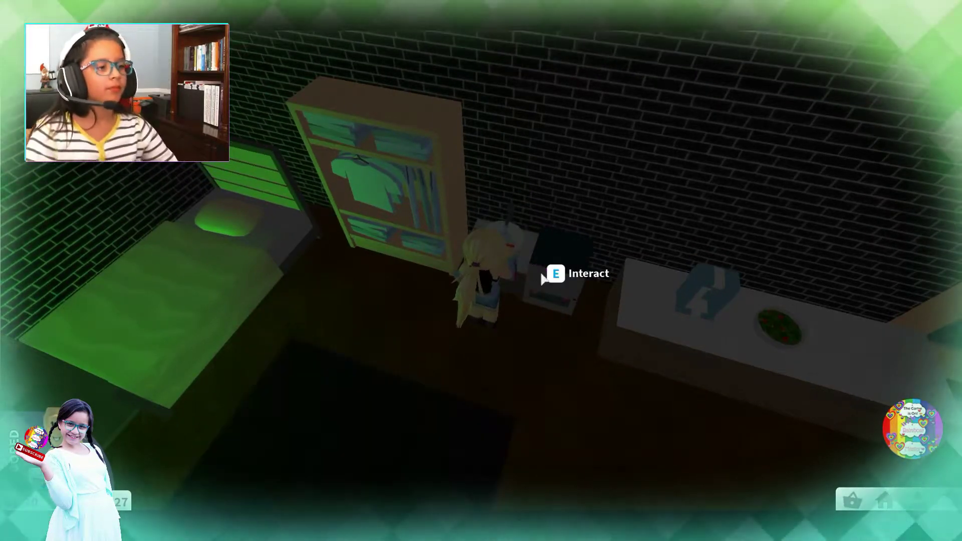
pyautogui.press('pageup')
pyautogui.press('a')
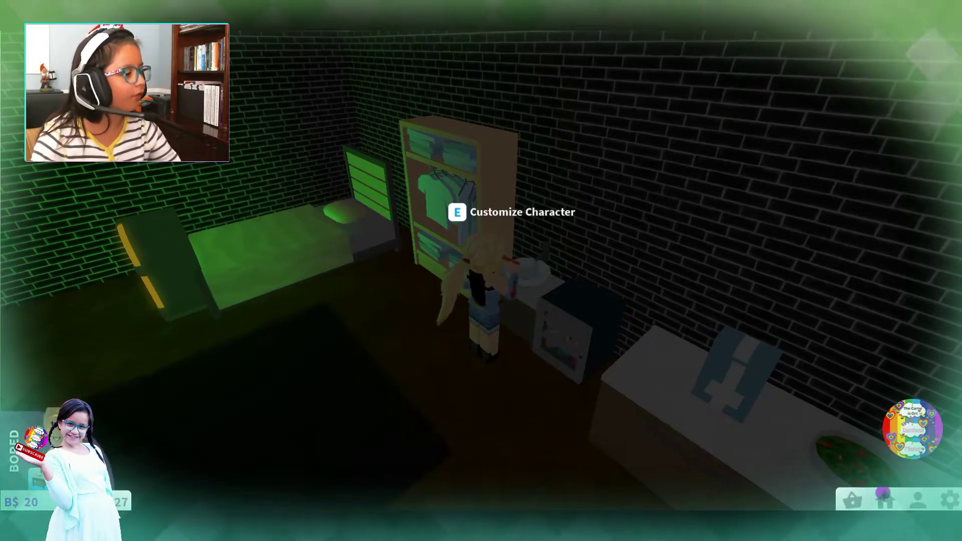
pyautogui.click(886, 499)
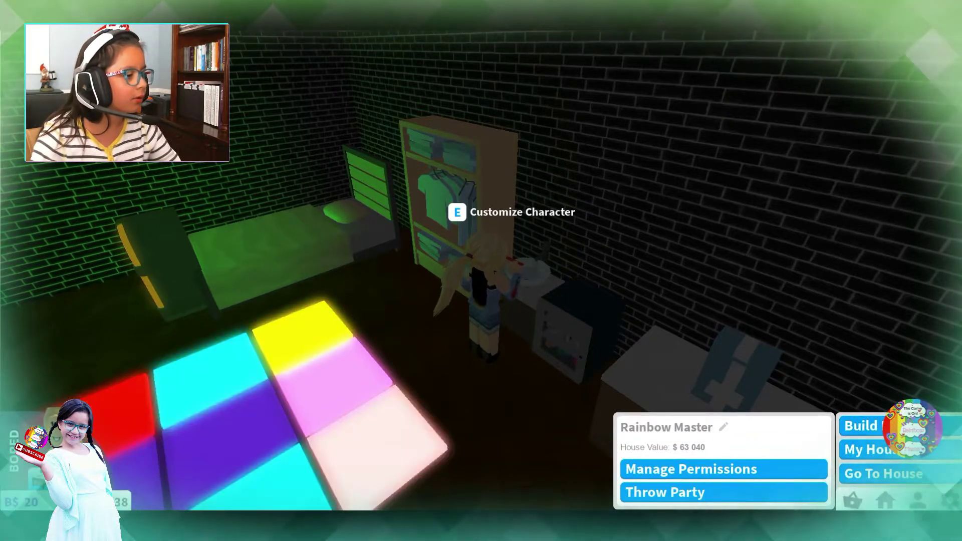
# Enter Build mode, browse the Plumbing catalogue, then list All furniture items
pyautogui.click(879, 427)
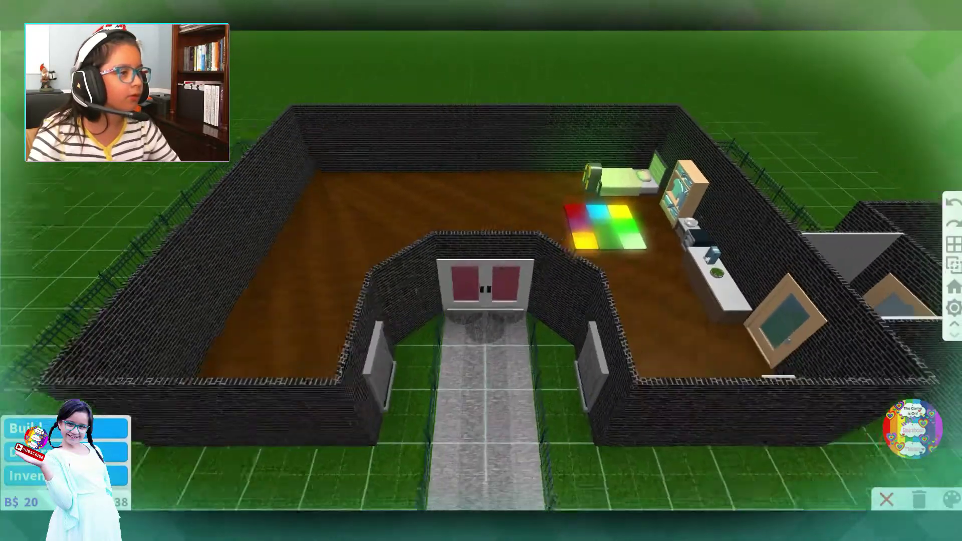
pyautogui.scroll(3, 889, 456)
pyautogui.press('Left')
pyautogui.press('Left')
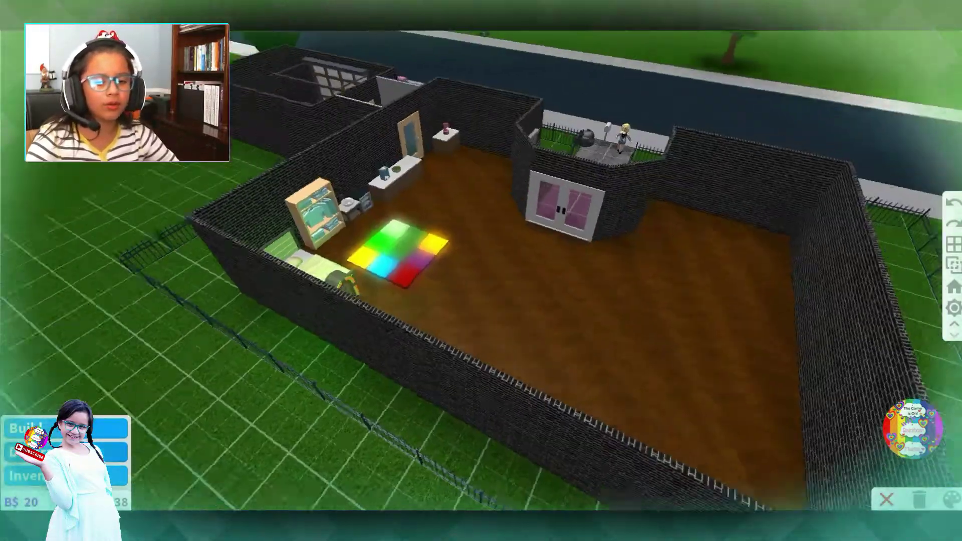
pyautogui.click(90, 451)
pyautogui.press('Left')
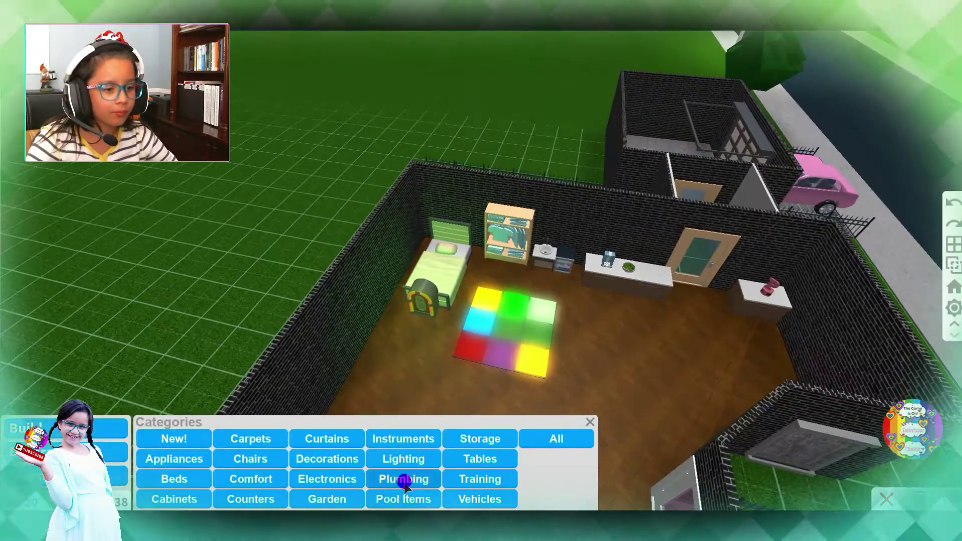
pyautogui.click(401, 481)
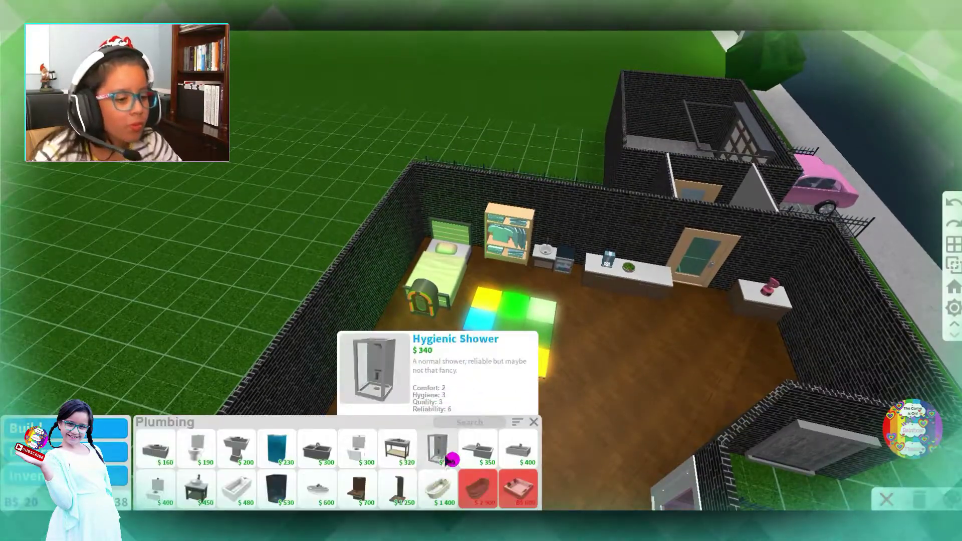
pyautogui.click(534, 422)
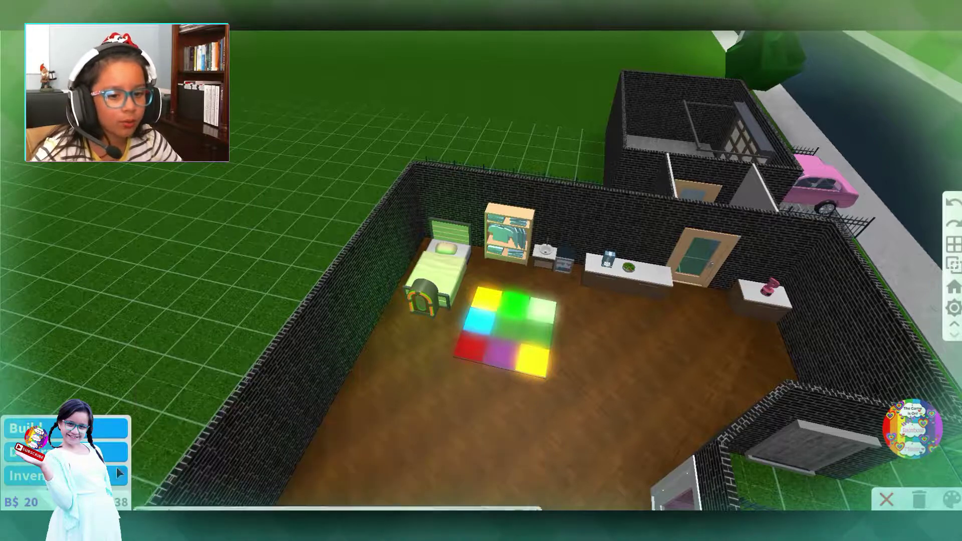
pyautogui.press('w')
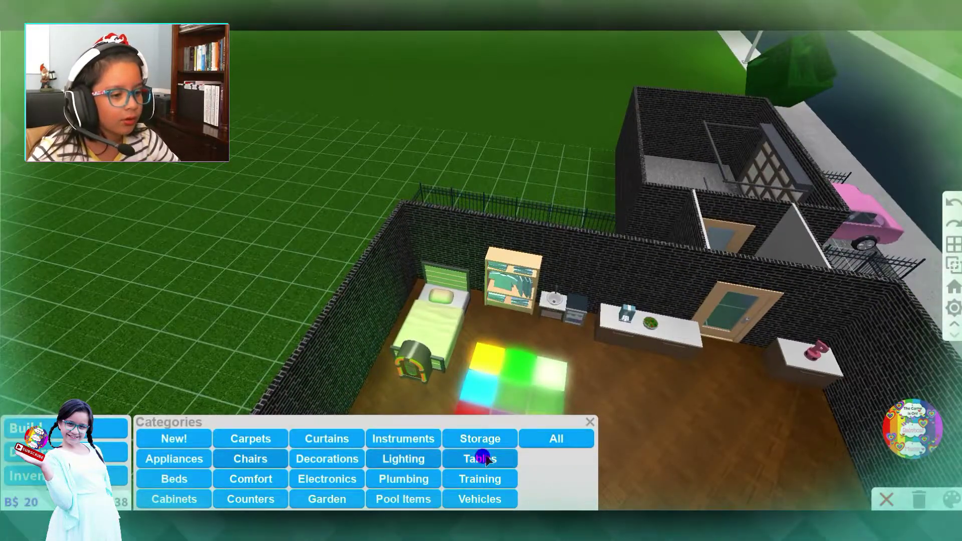
pyautogui.click(537, 436)
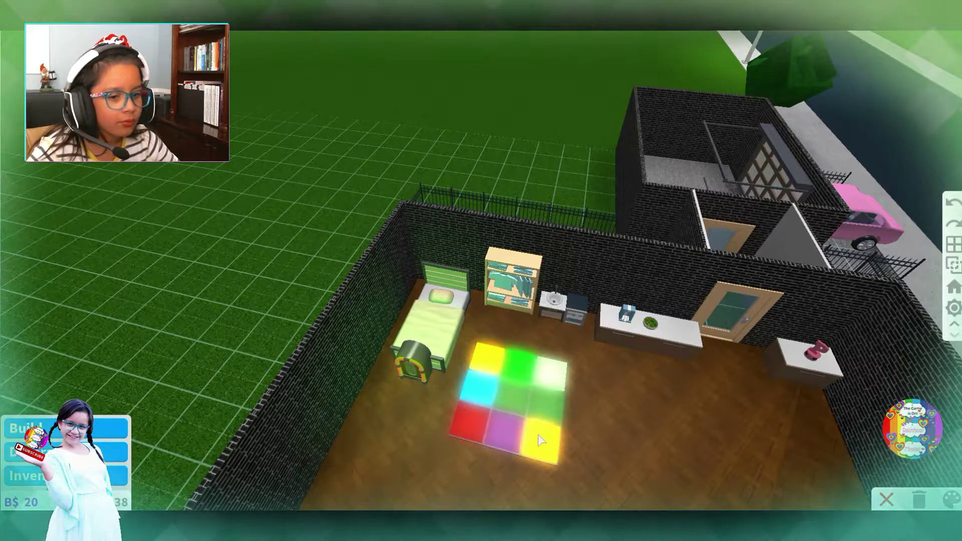